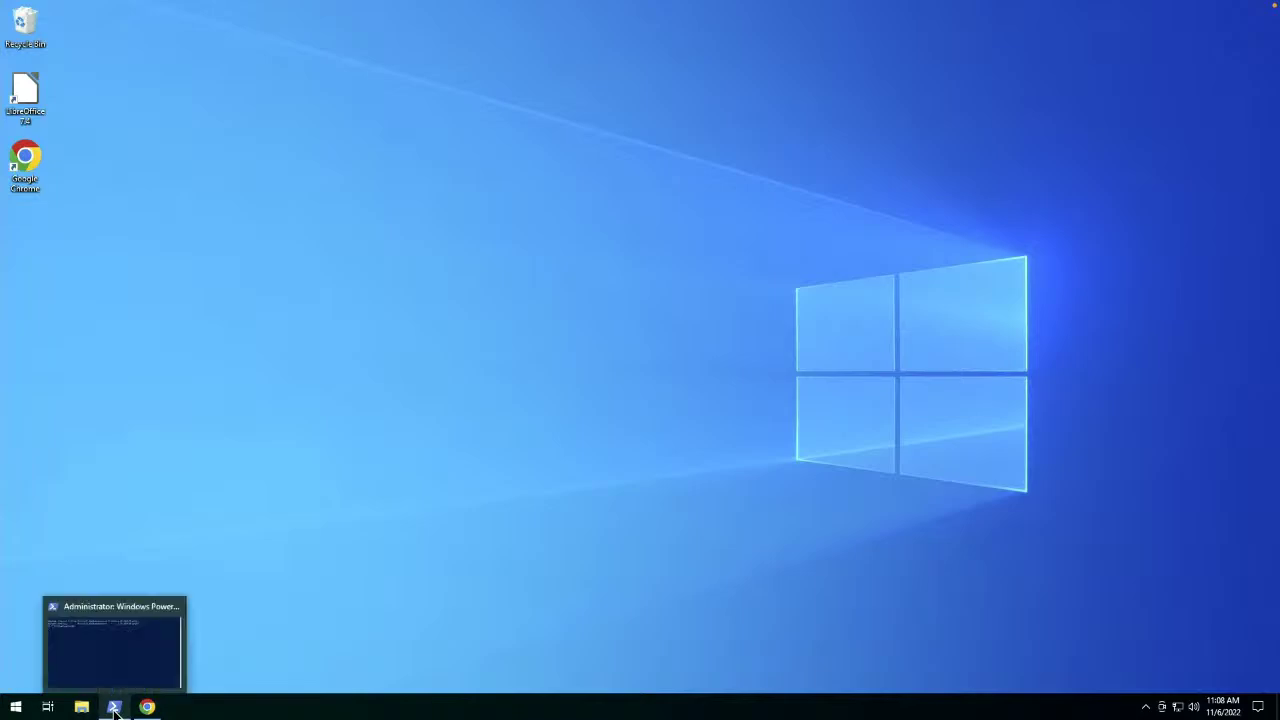
Restore the administrator PowerShell console, run winget to list its commands, then clear the screen.
left_click(115, 708)
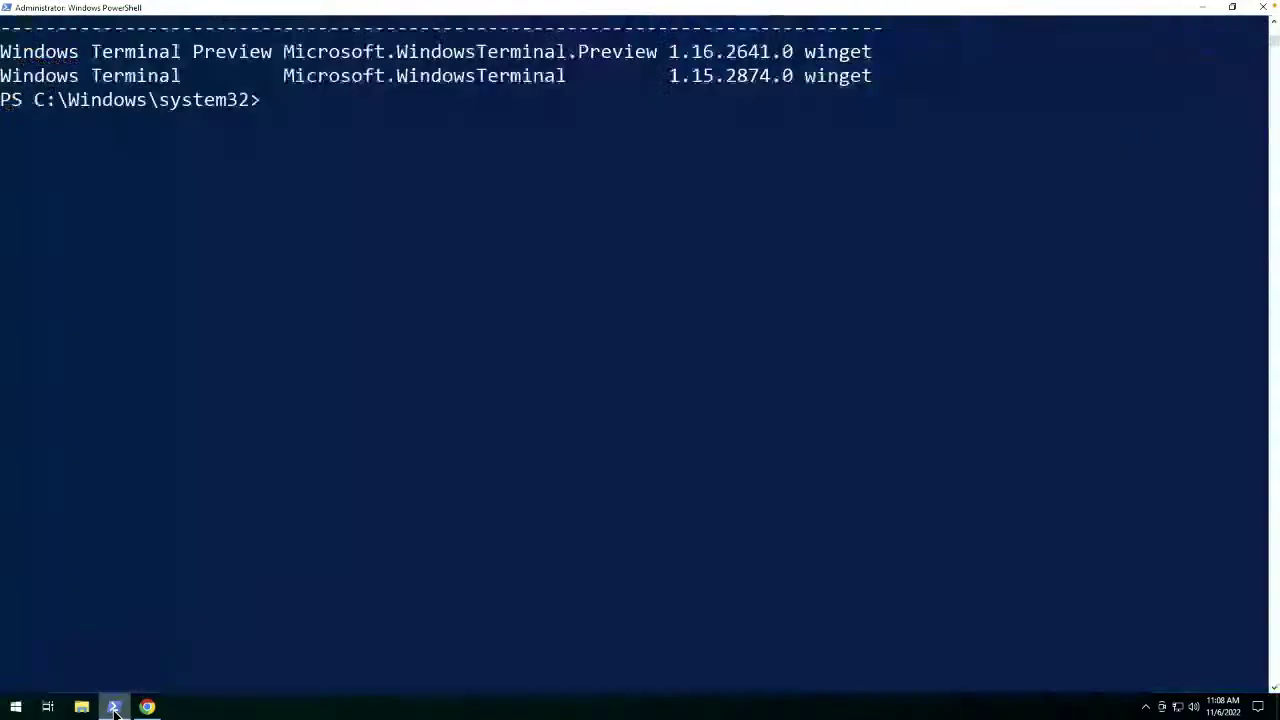
left_click(652, 315)
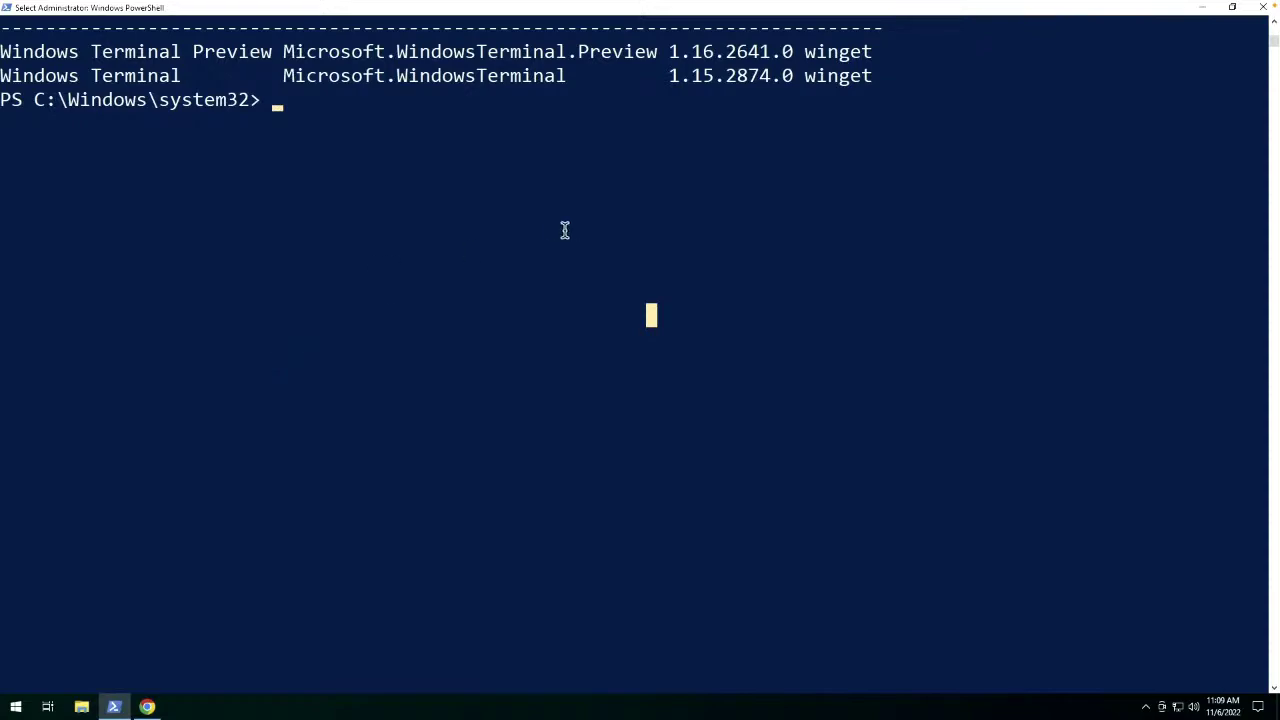
type("winget")
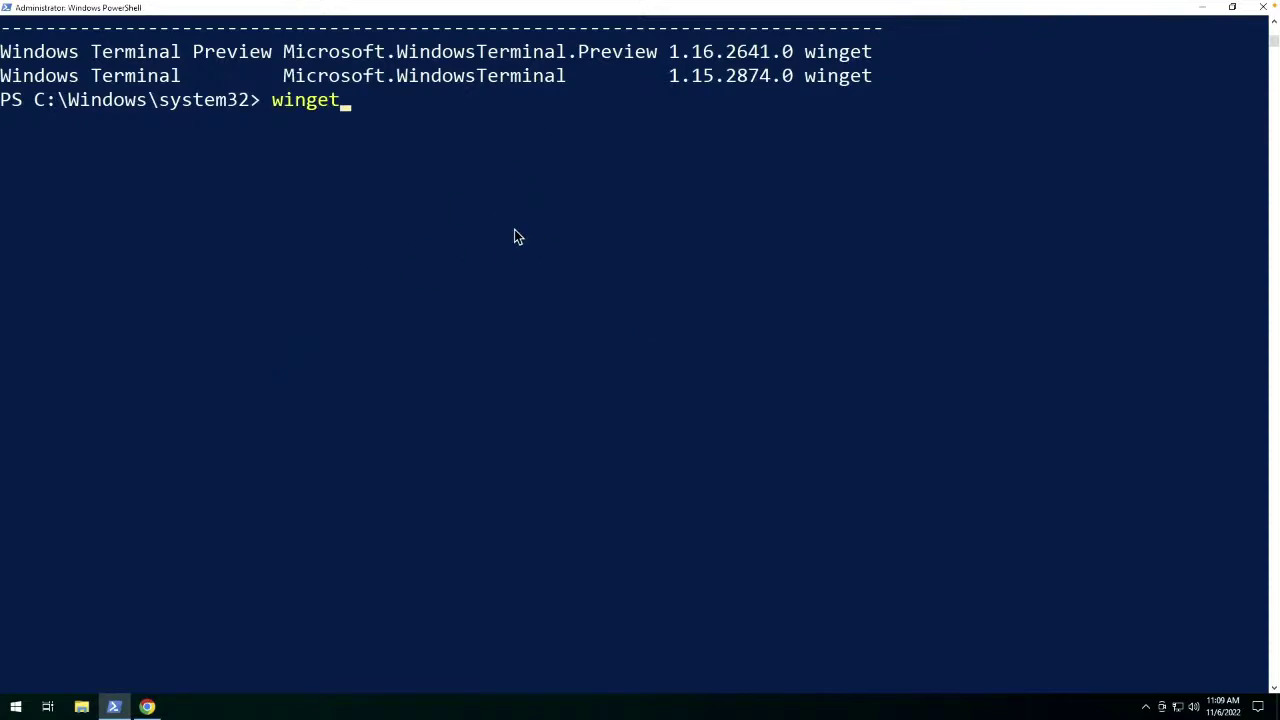
key("Return")
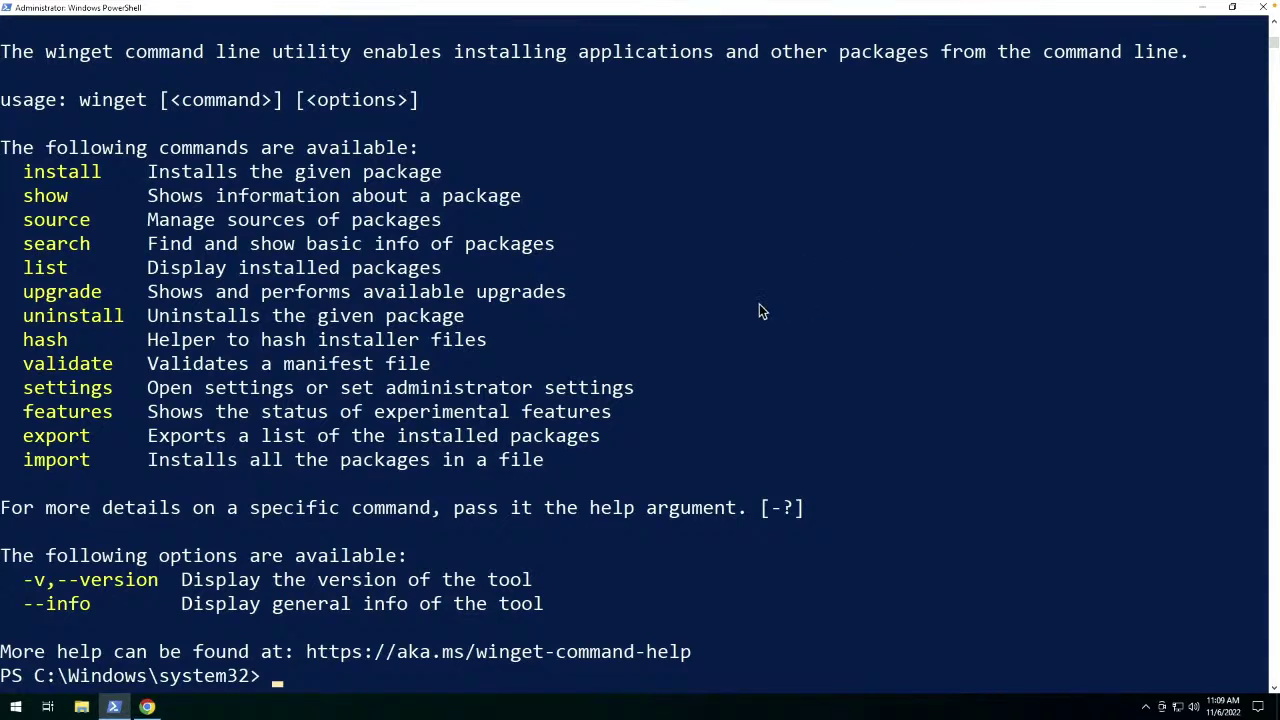
key("ctrl+l")
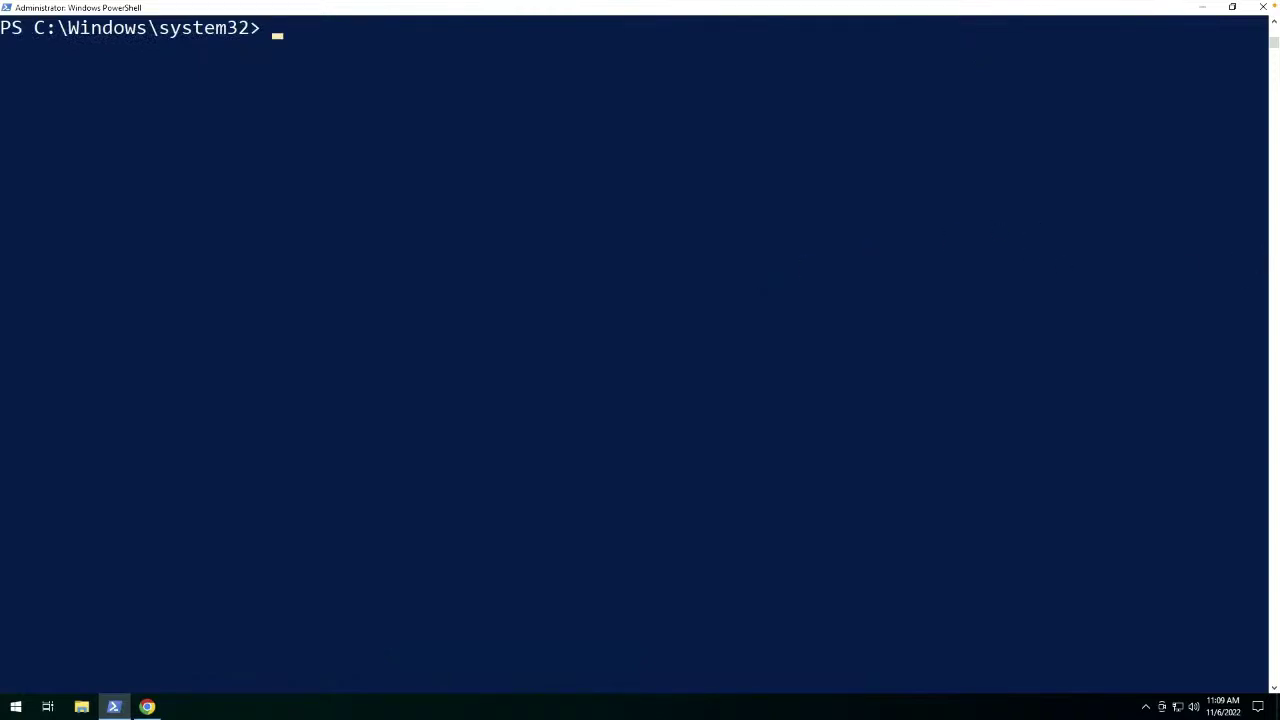
Search winget for the windowsadmincenter package.
left_click(842, 220)
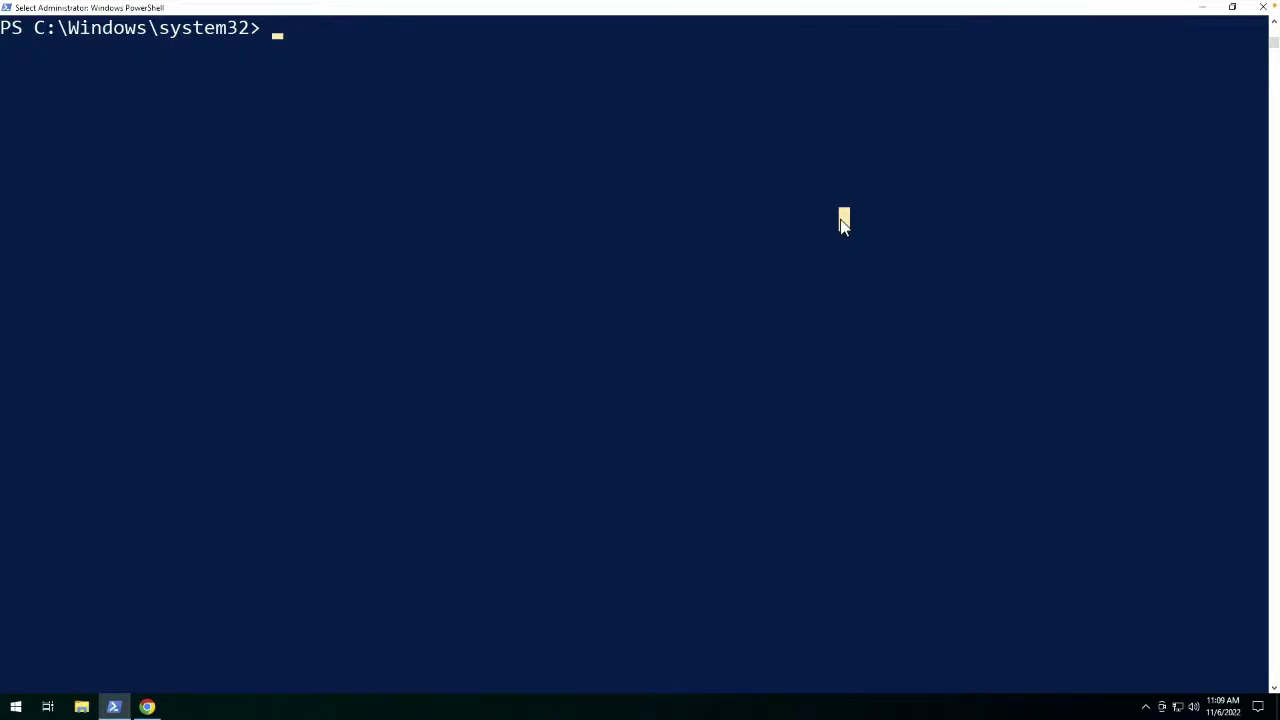
key("Escape")
type("sea")
key("BackSpace")
key("BackSpace")
key("BackSpace")
type("winget search windowsadmincenter")
key("Return")
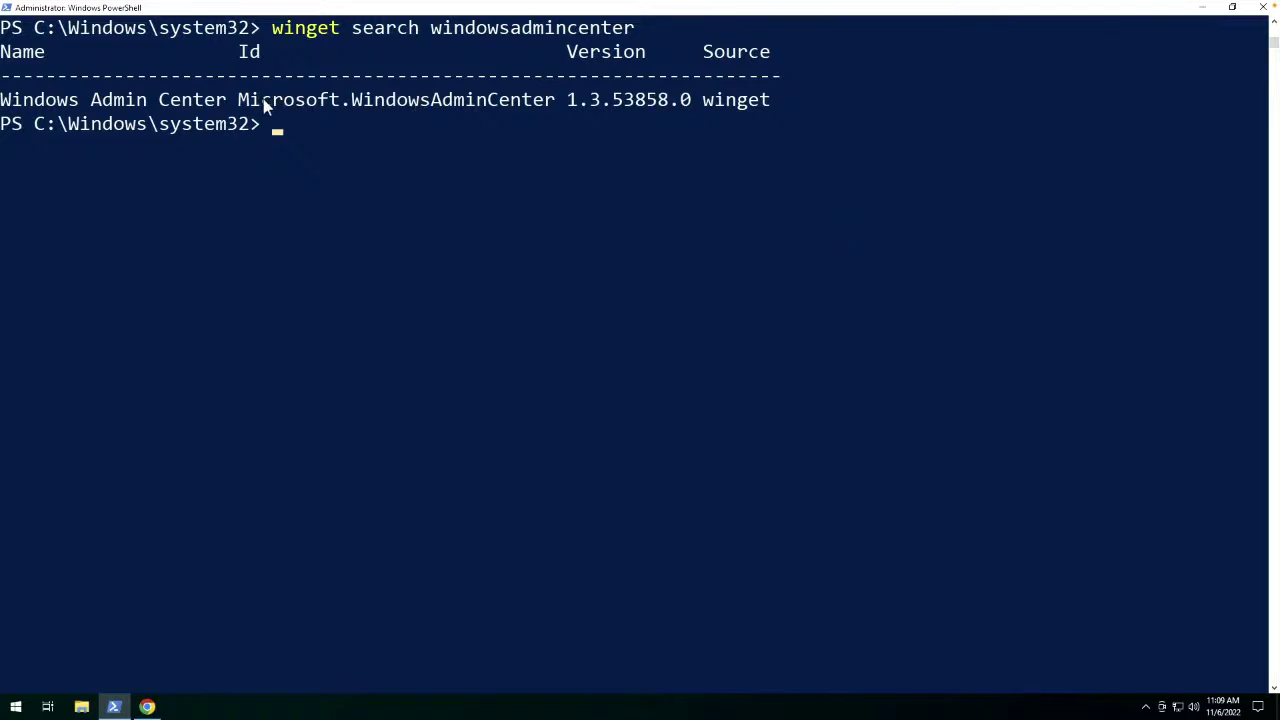
Copy the Microsoft.WindowsAdminCenter id and run winget install with it.
left_click_drag(240, 104, 551, 105)
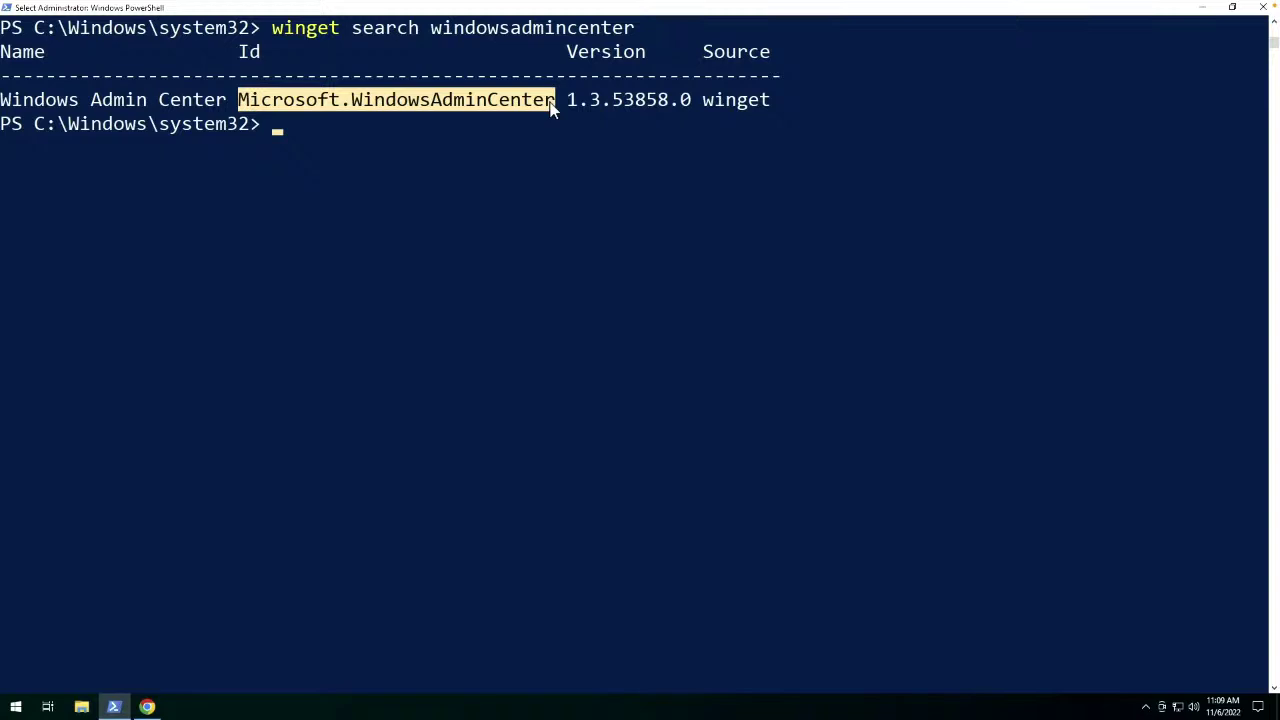
right_click(551, 108)
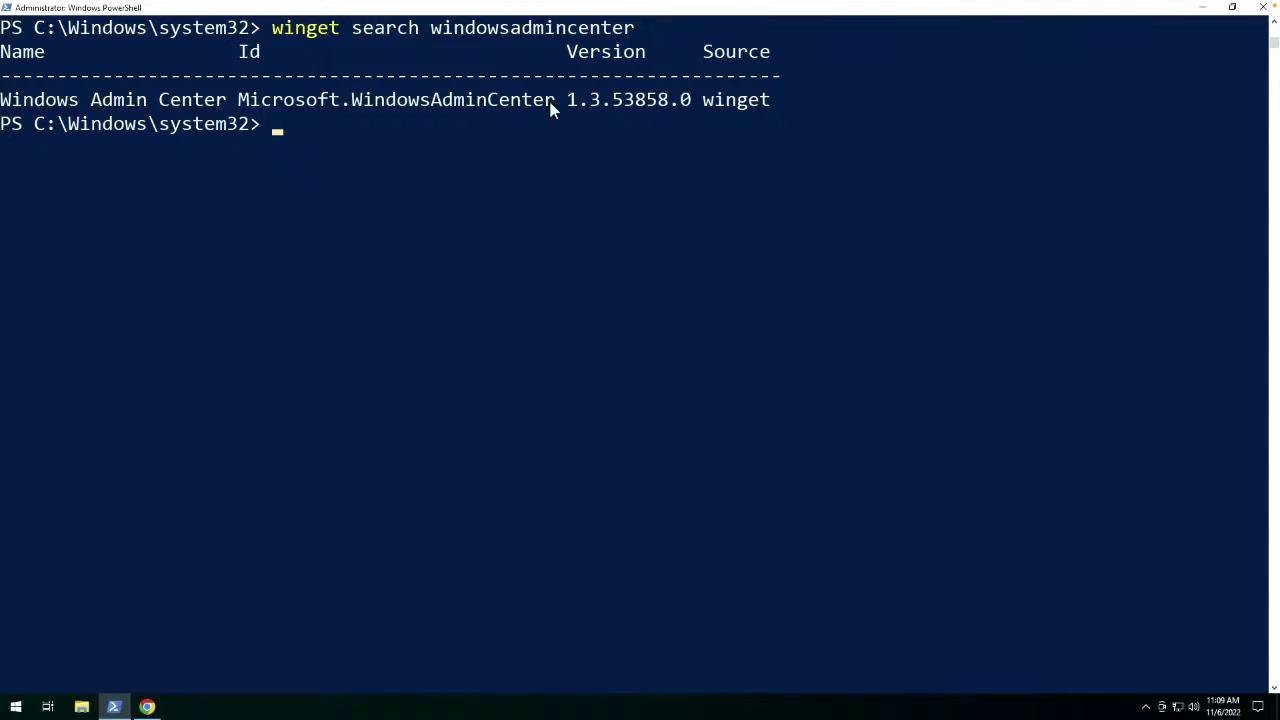
type("winget install")
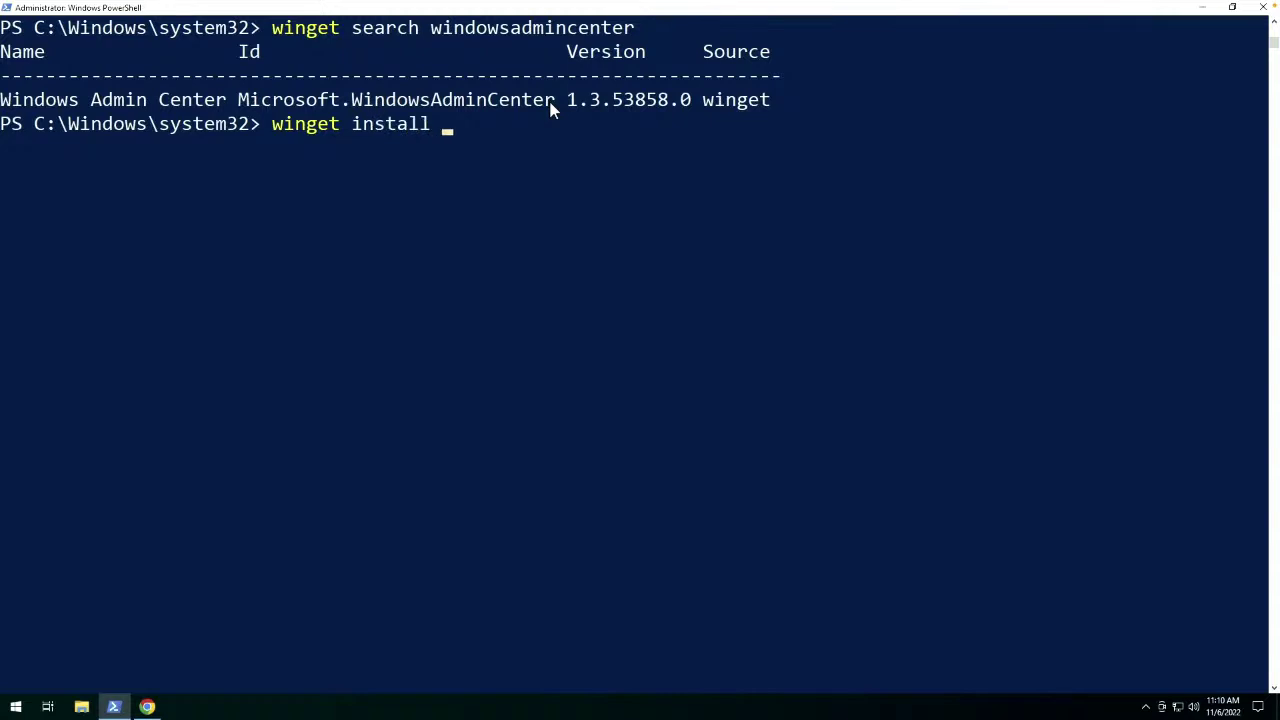
type("Microsoft.WindowsAdminCenter")
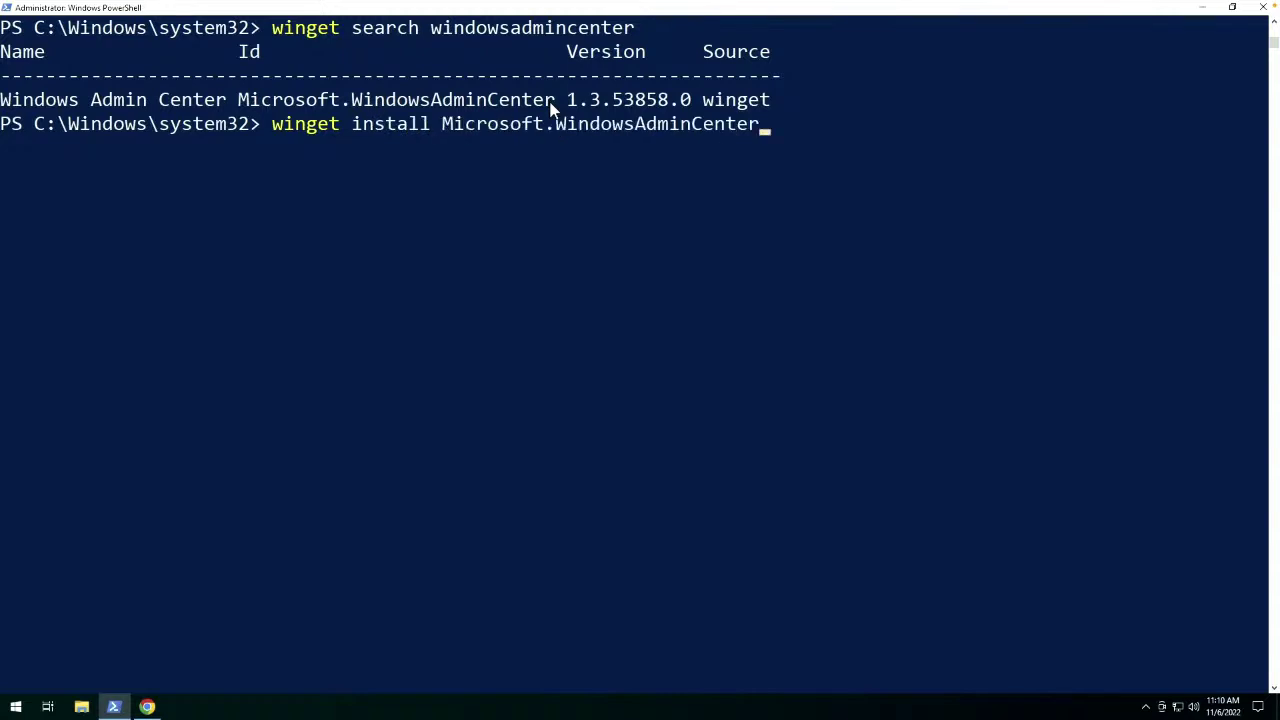
key("Return")
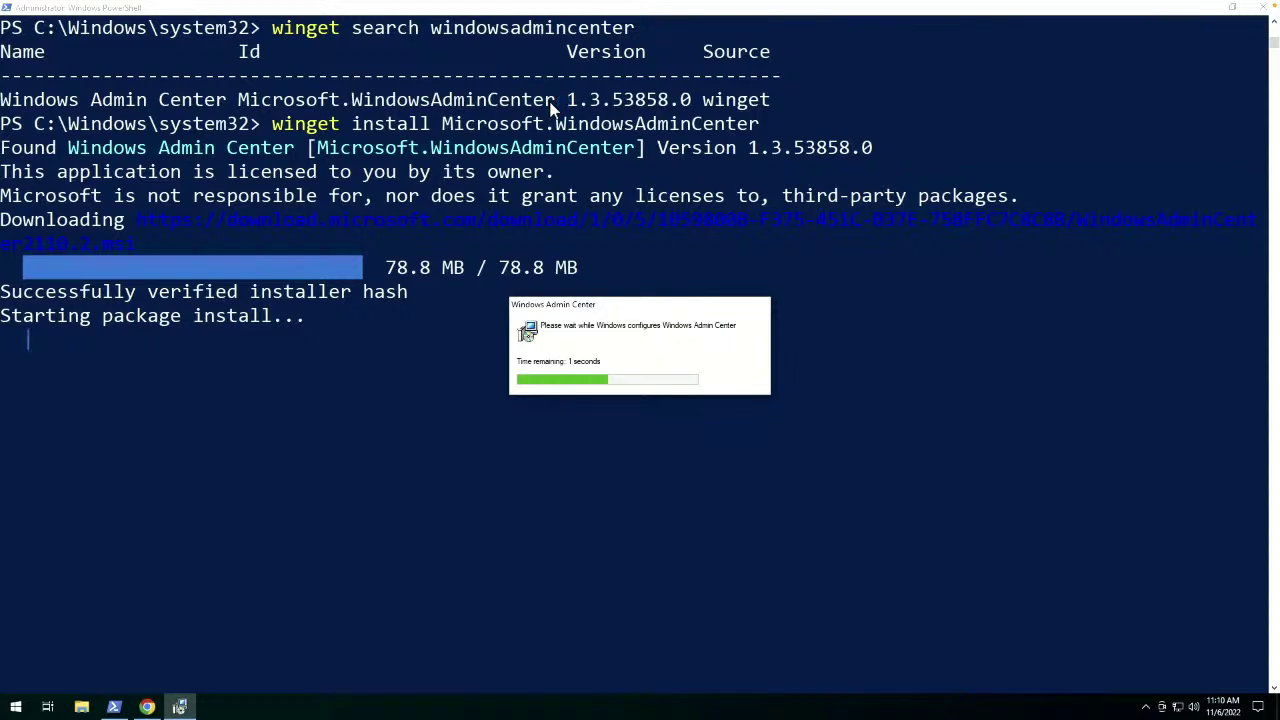
Open the Windows Admin Center download link from the Chrome overview tab, then return to PowerShell.
left_click(147, 707)
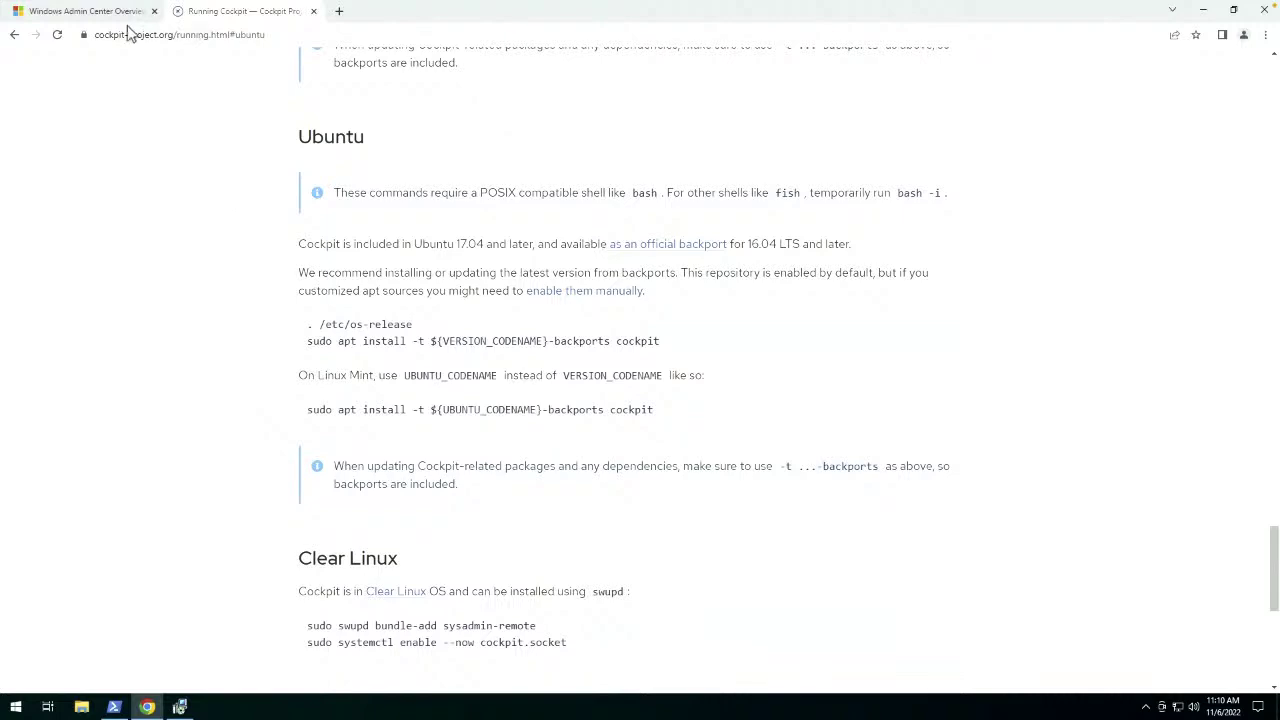
left_click(106, 11)
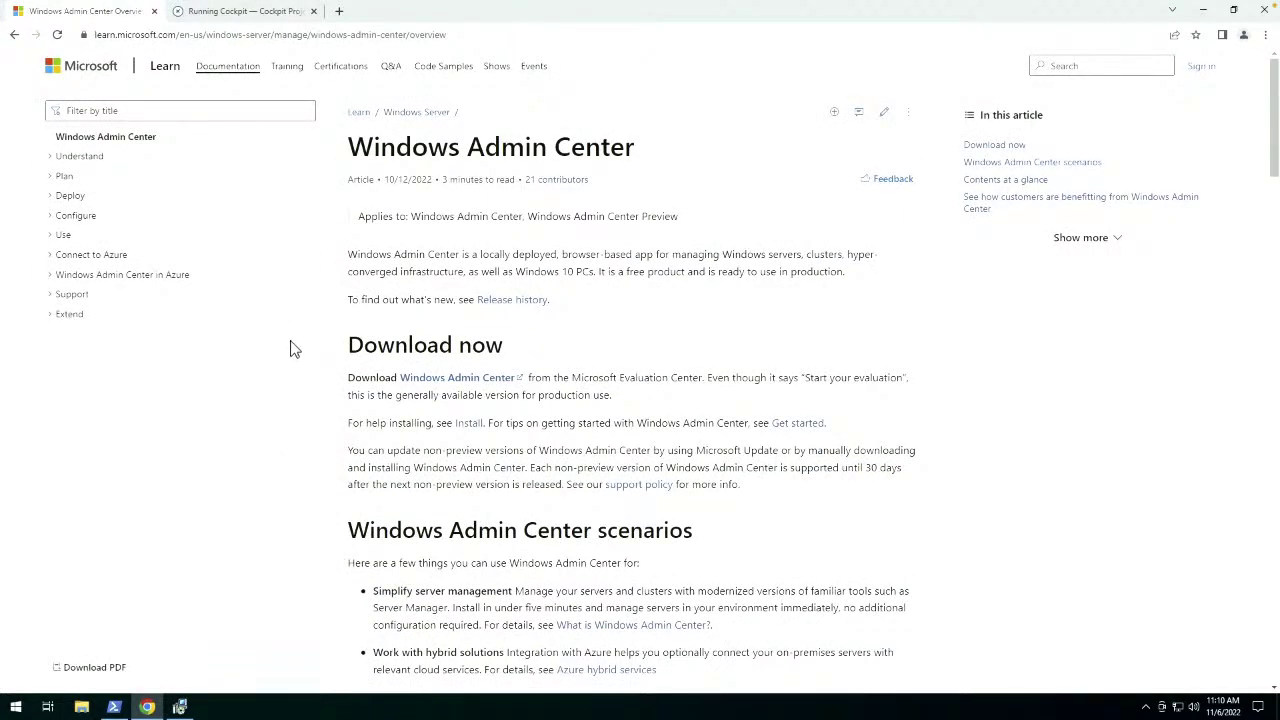
left_click(444, 386)
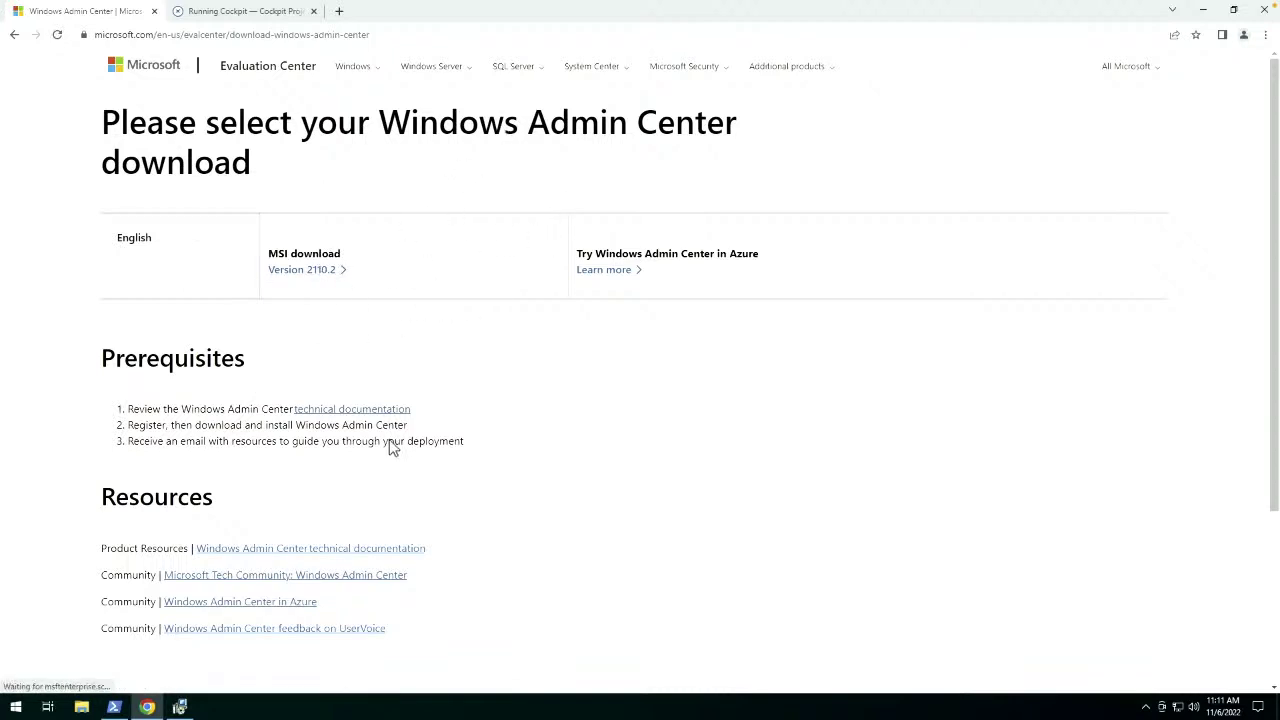
left_click(114, 707)
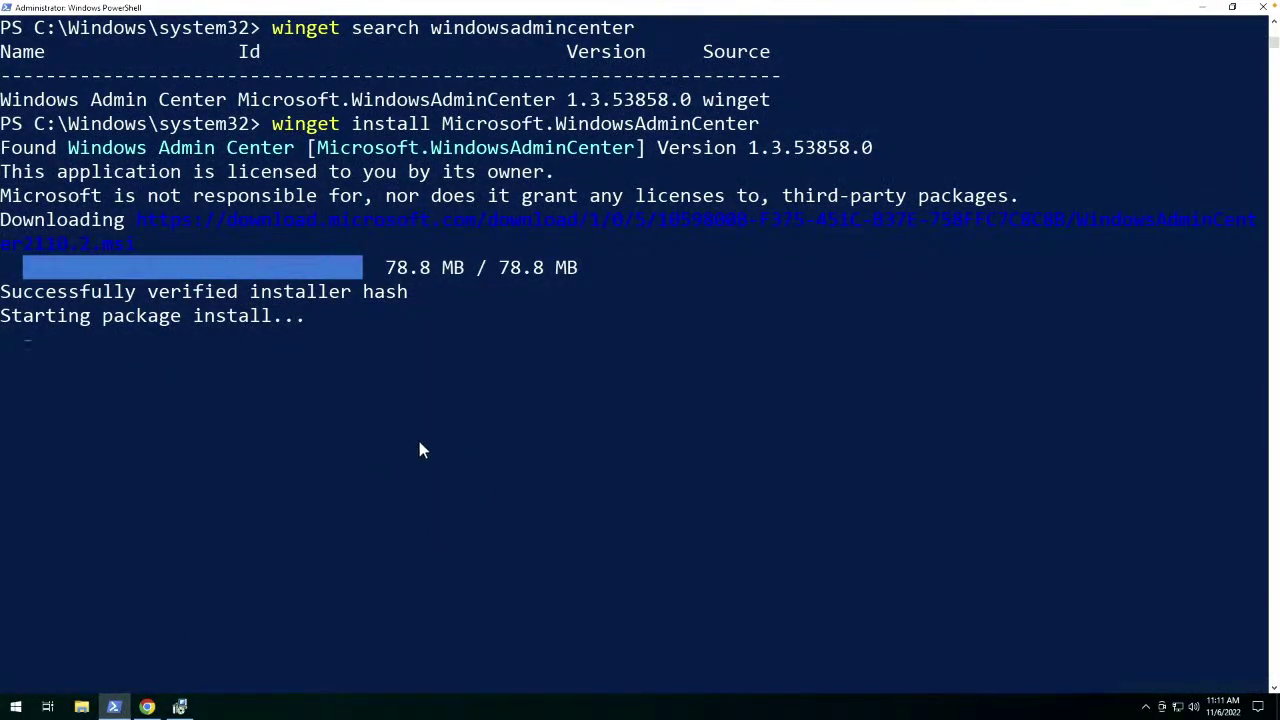
Open a new non-admin Windows PowerShell window from the Start right-click menu.
right_click(13, 710)
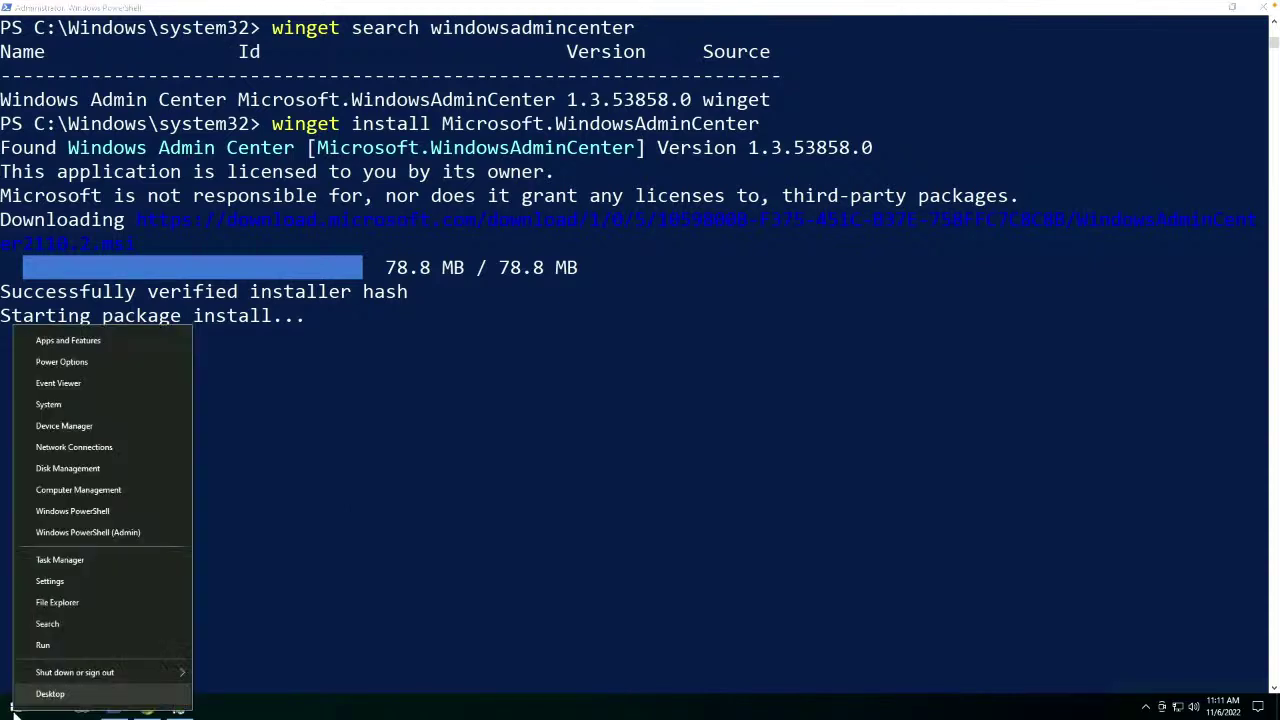
left_click(69, 511)
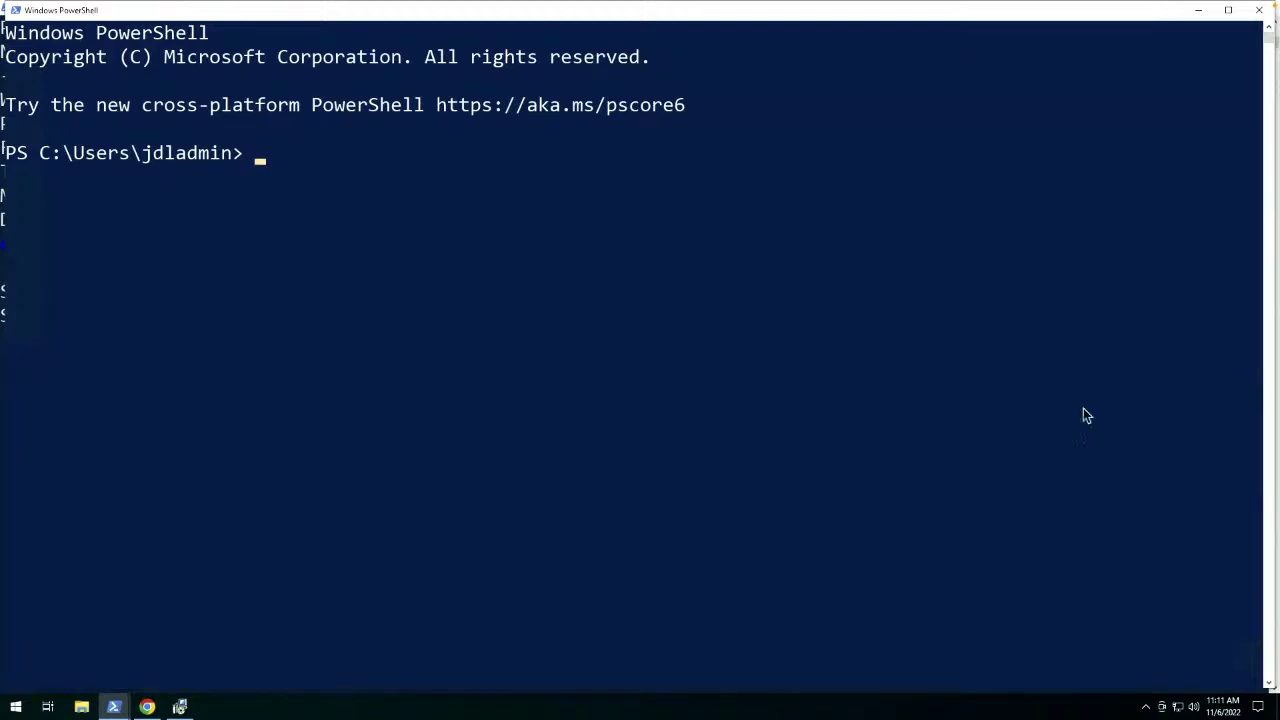
left_click(734, 308)
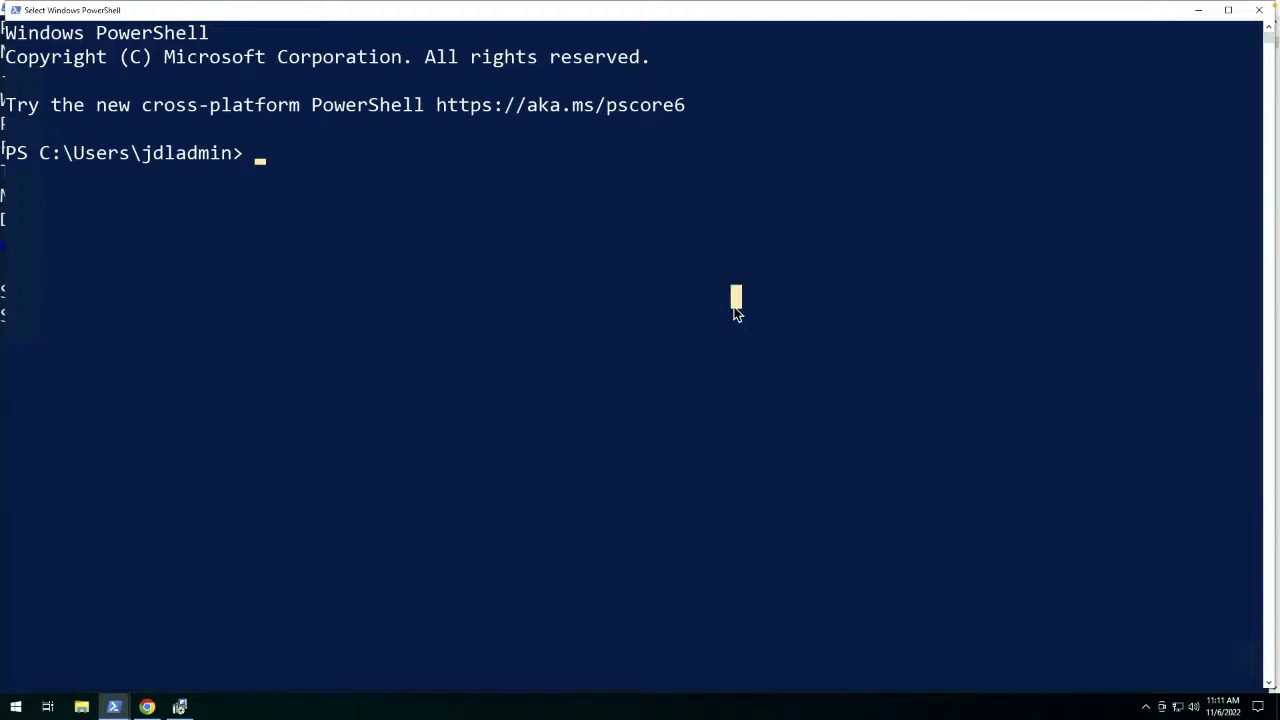
SSH into 172.16.74.127, accept the host key, enter the password, and clear the screen.
type("ssh l")
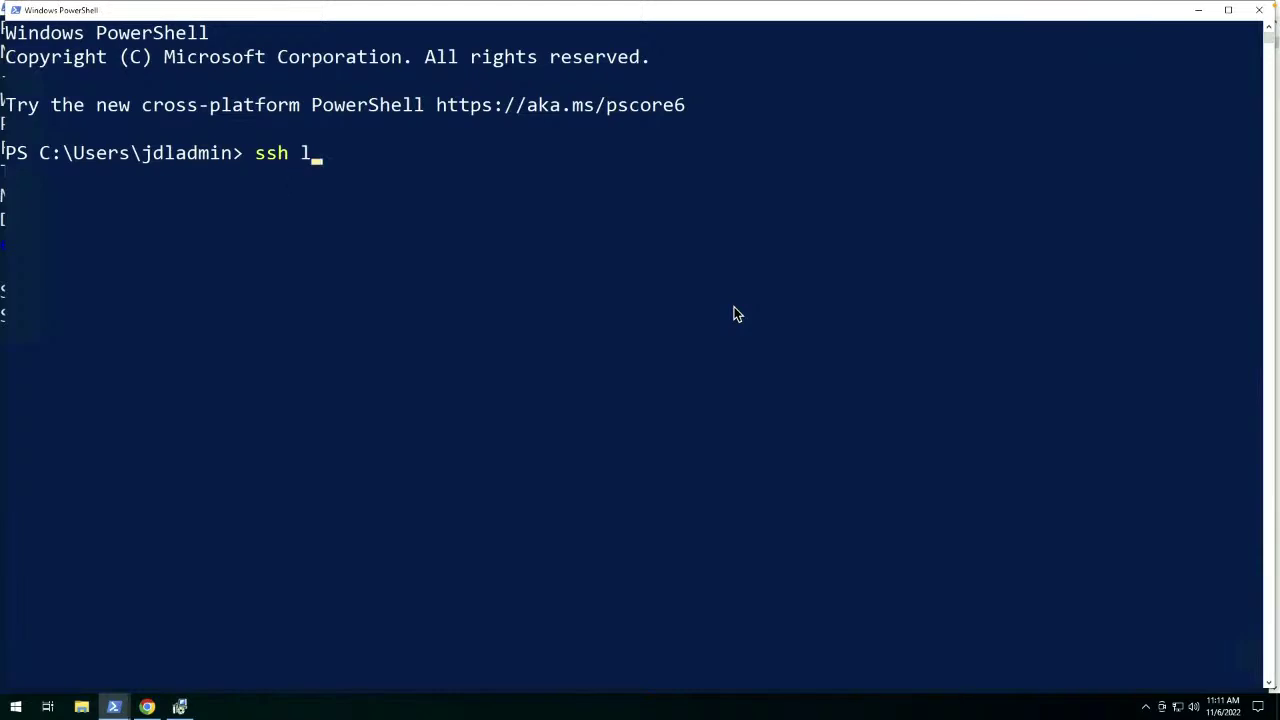
type("eik1jd")
type("@")
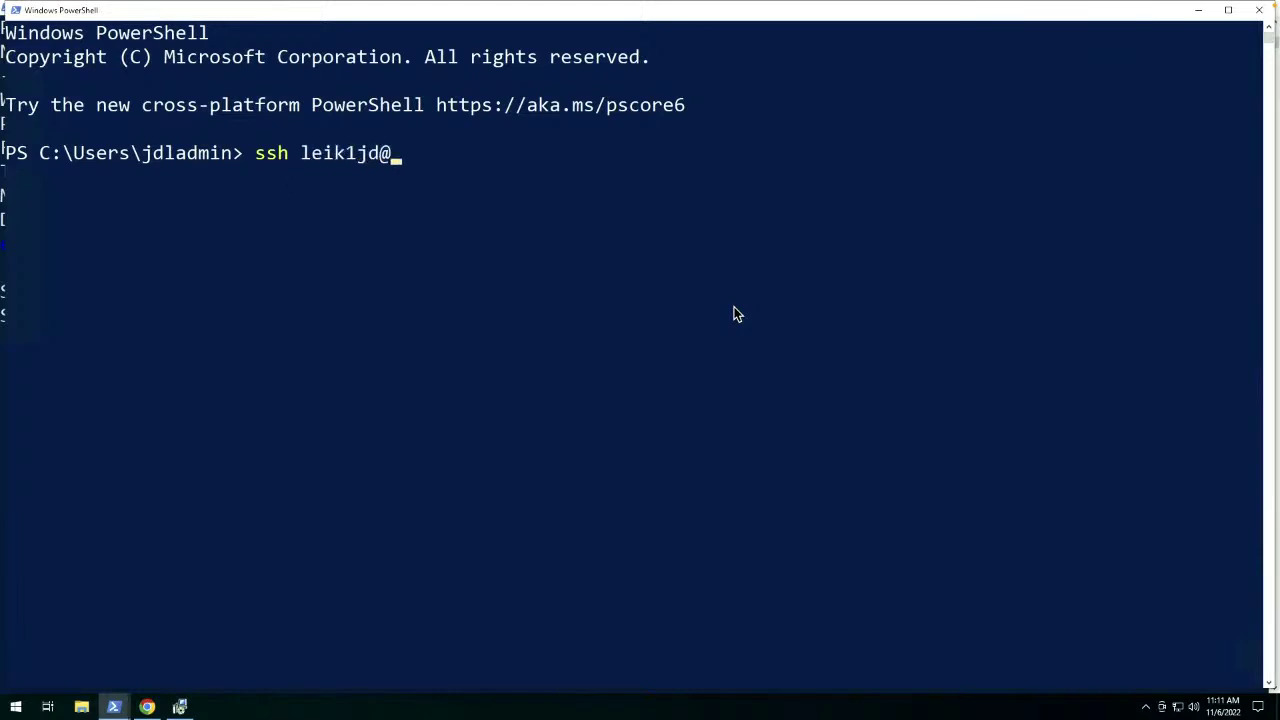
type("172.16")
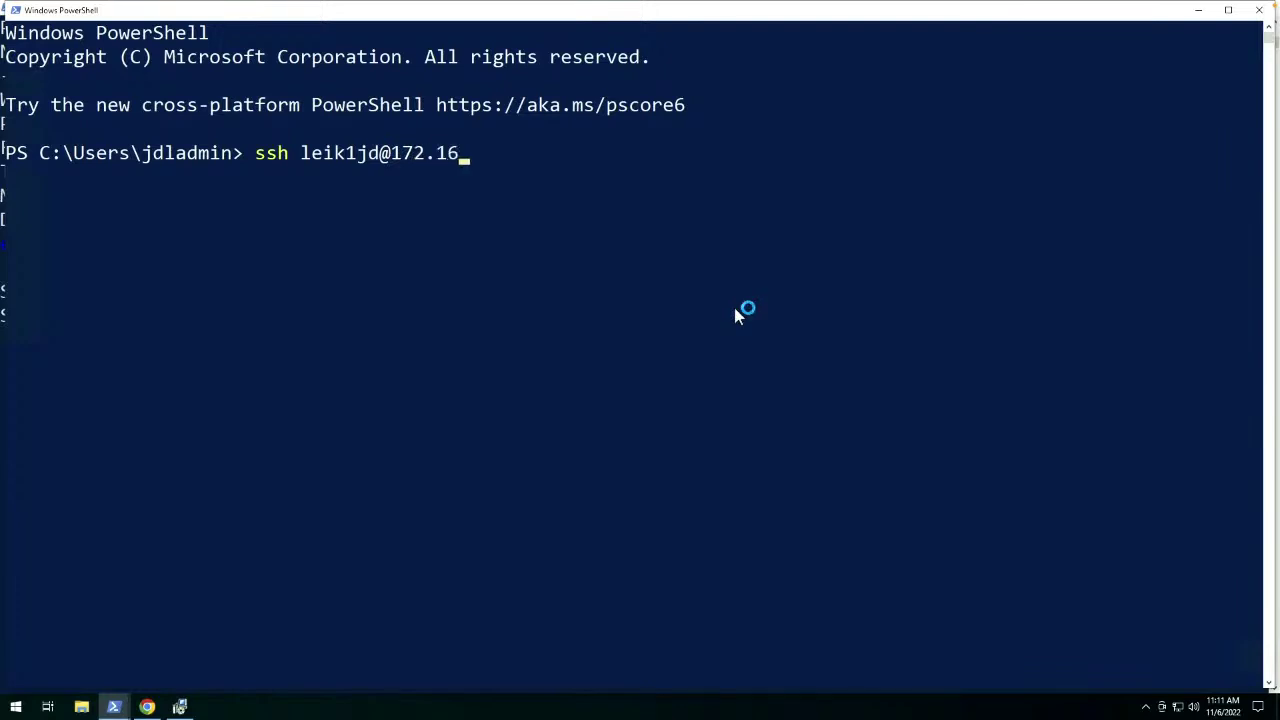
type(".74.127")
key("Return")
type("yes")
key("Return")
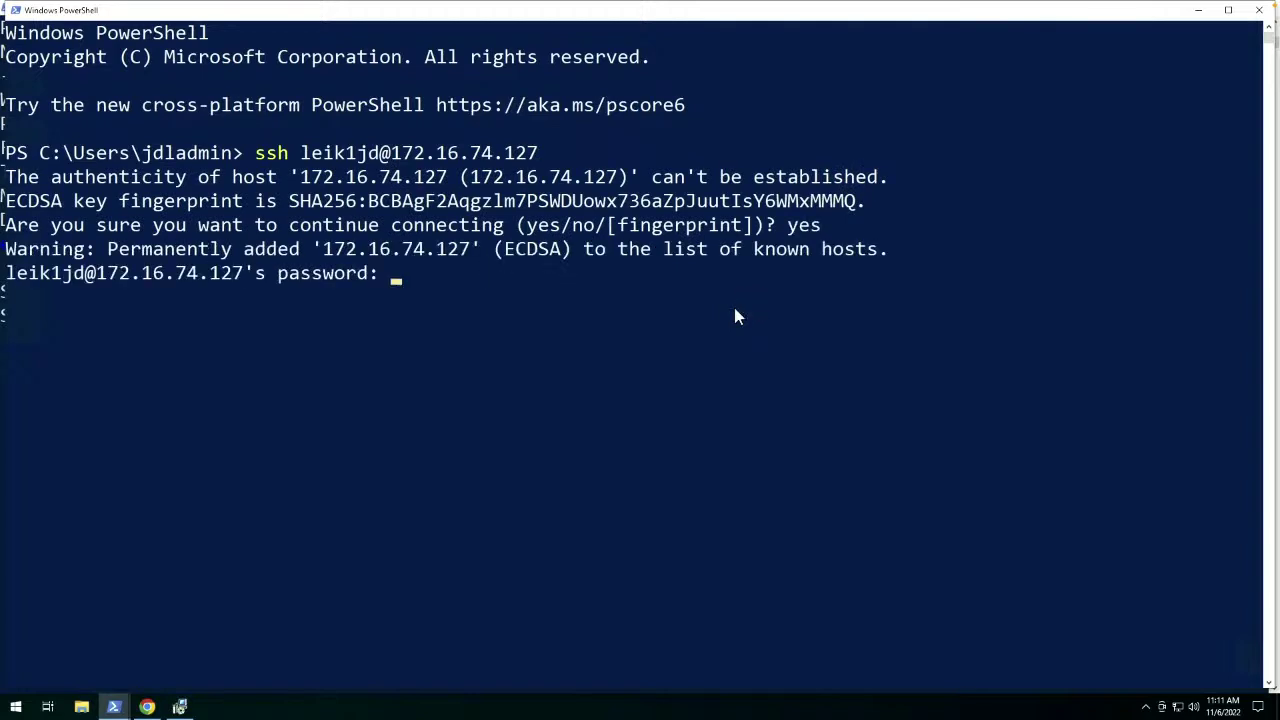
key("Return")
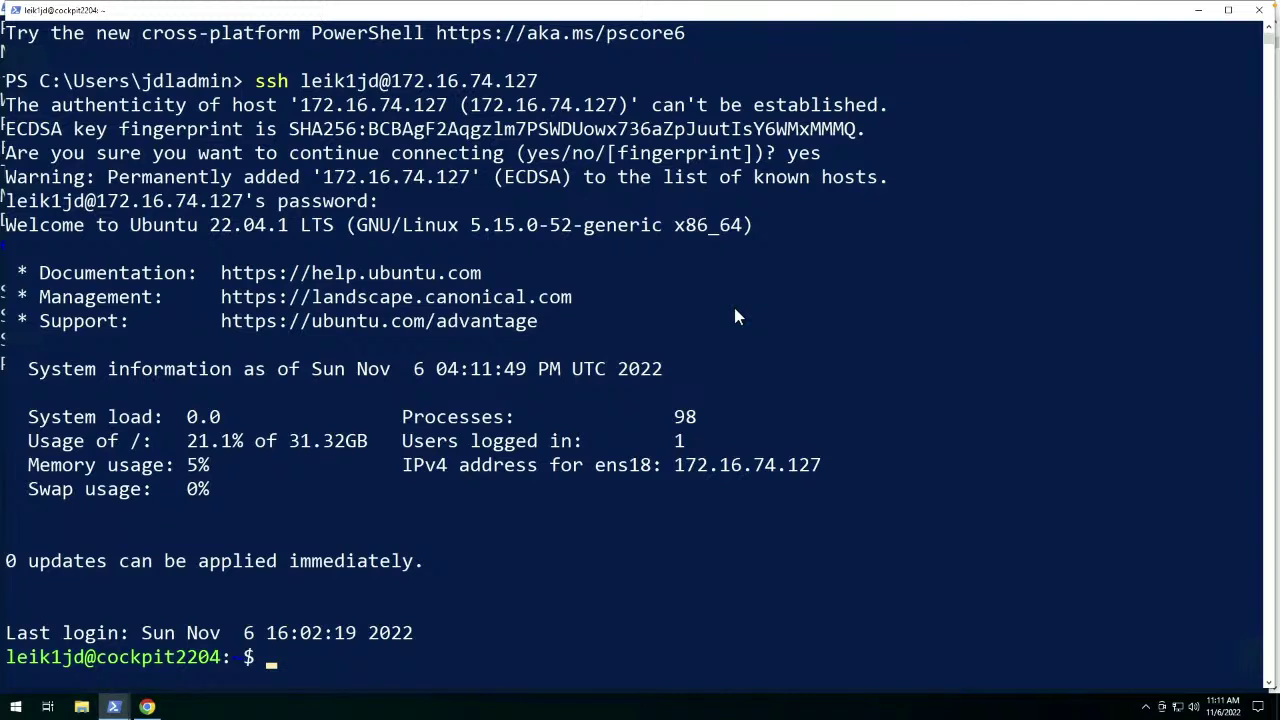
key("ctrl+l")
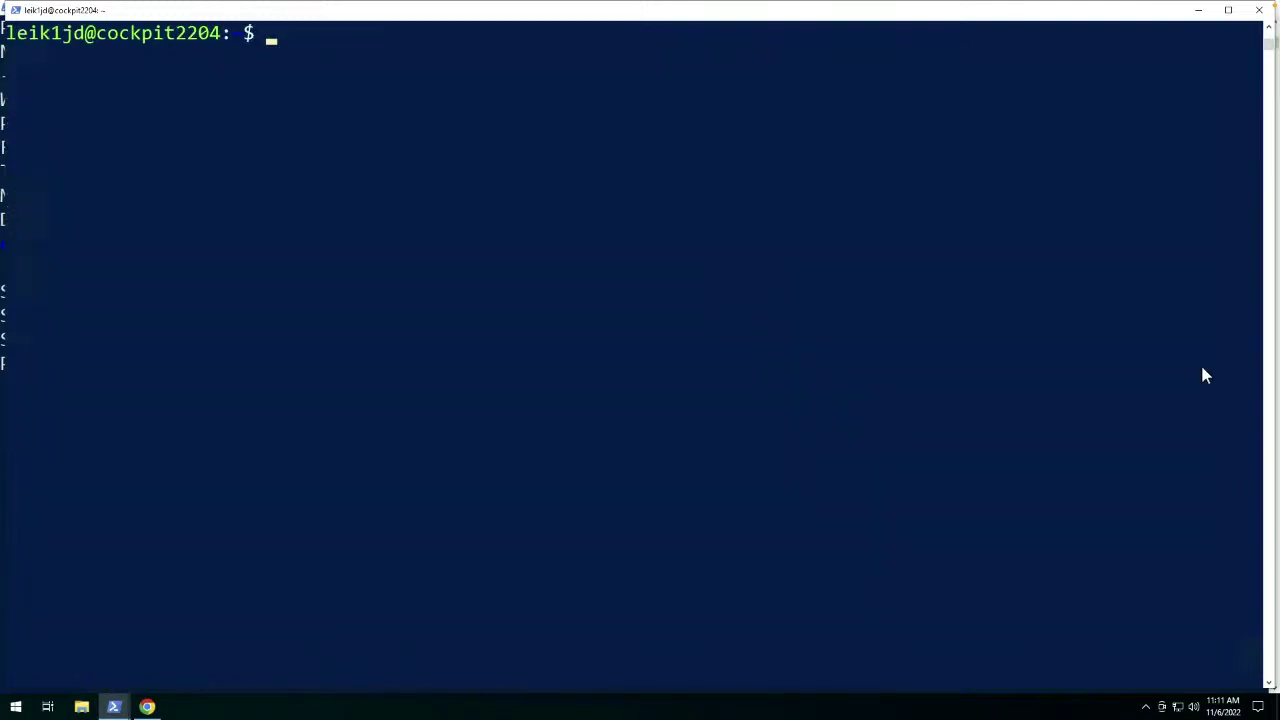
Run 'sudo apt install -t $(Jammy)-backports cockpit' and enter the sudo password.
left_click(781, 336)
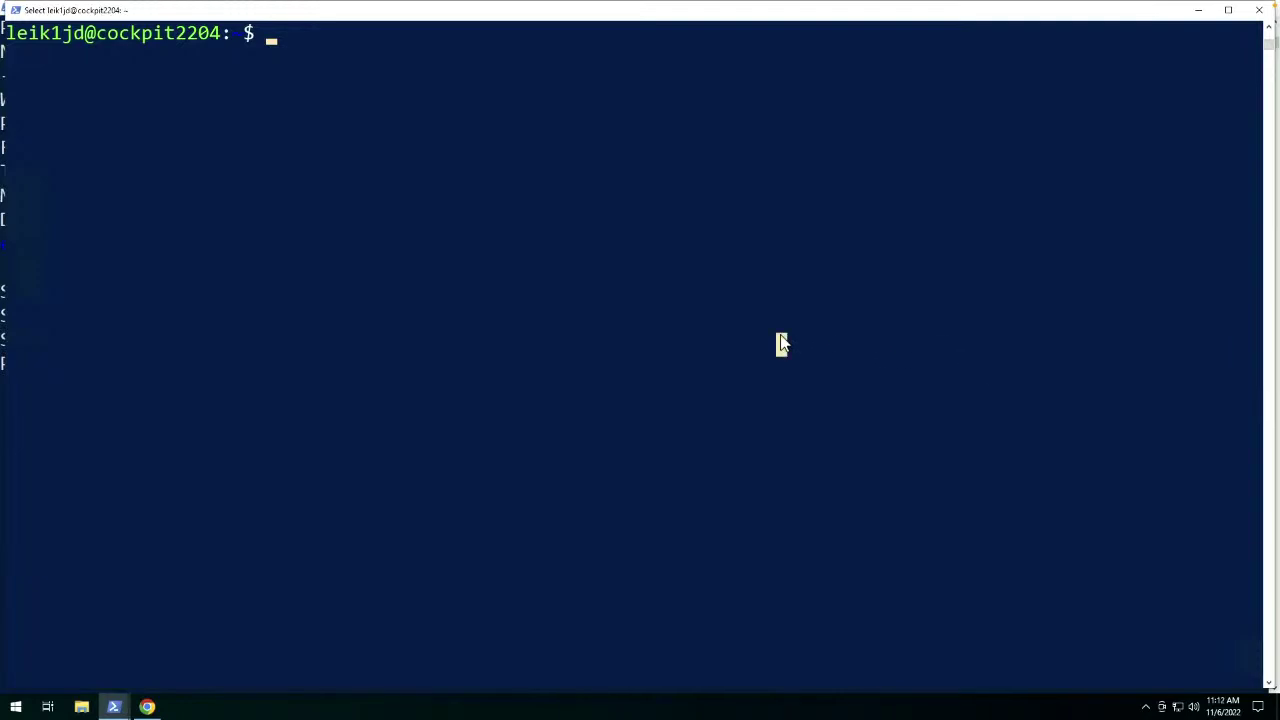
type("sudo apt install -t $(")
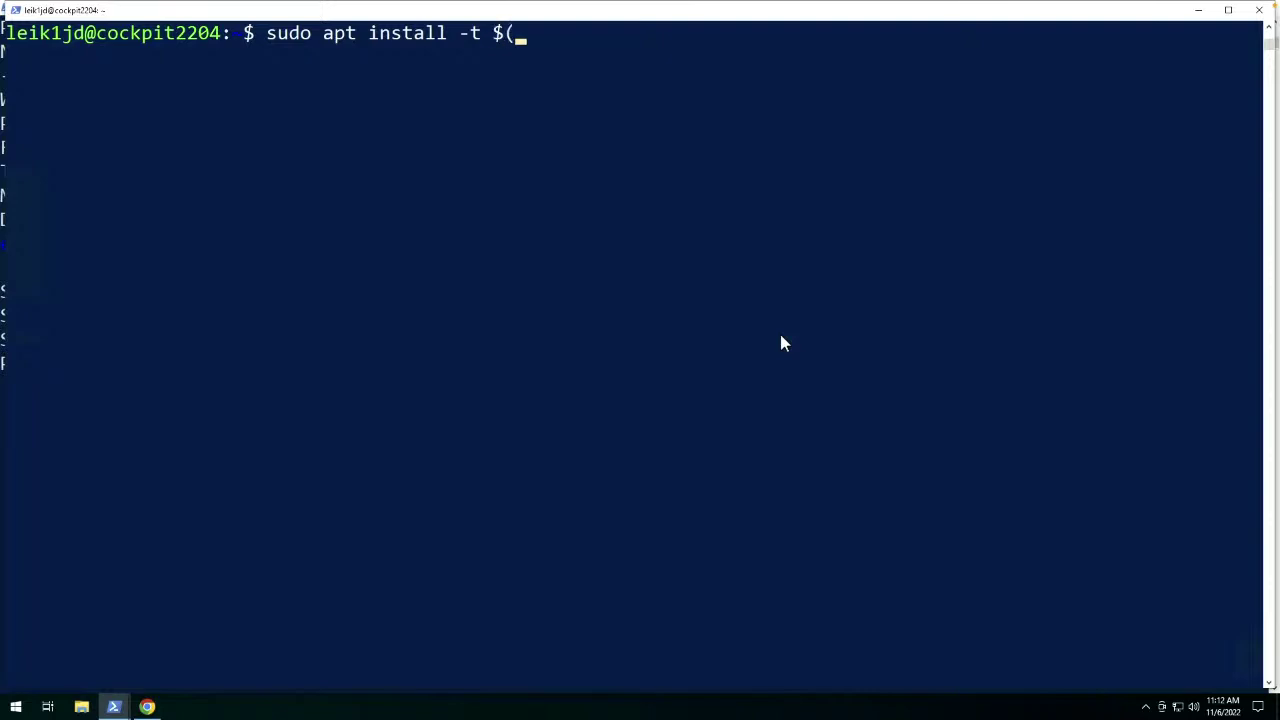
type("Jammy)-backpor")
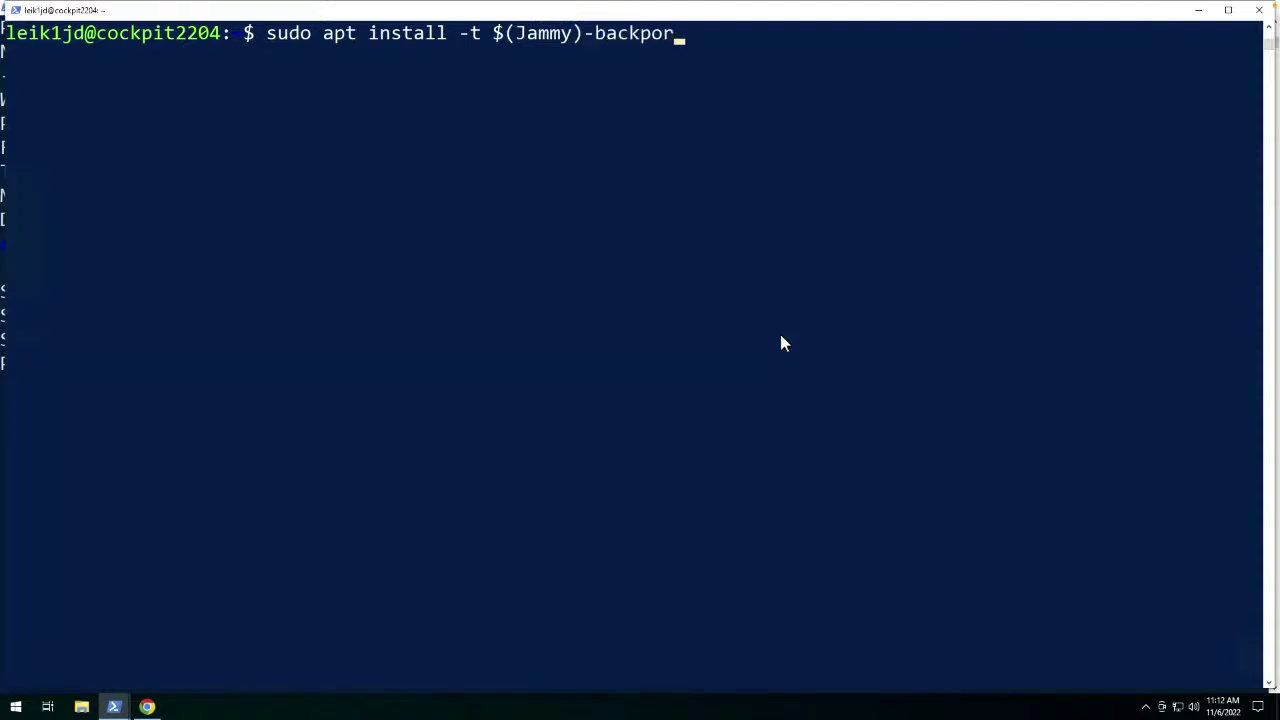
type("ts cockpit")
key("Return")
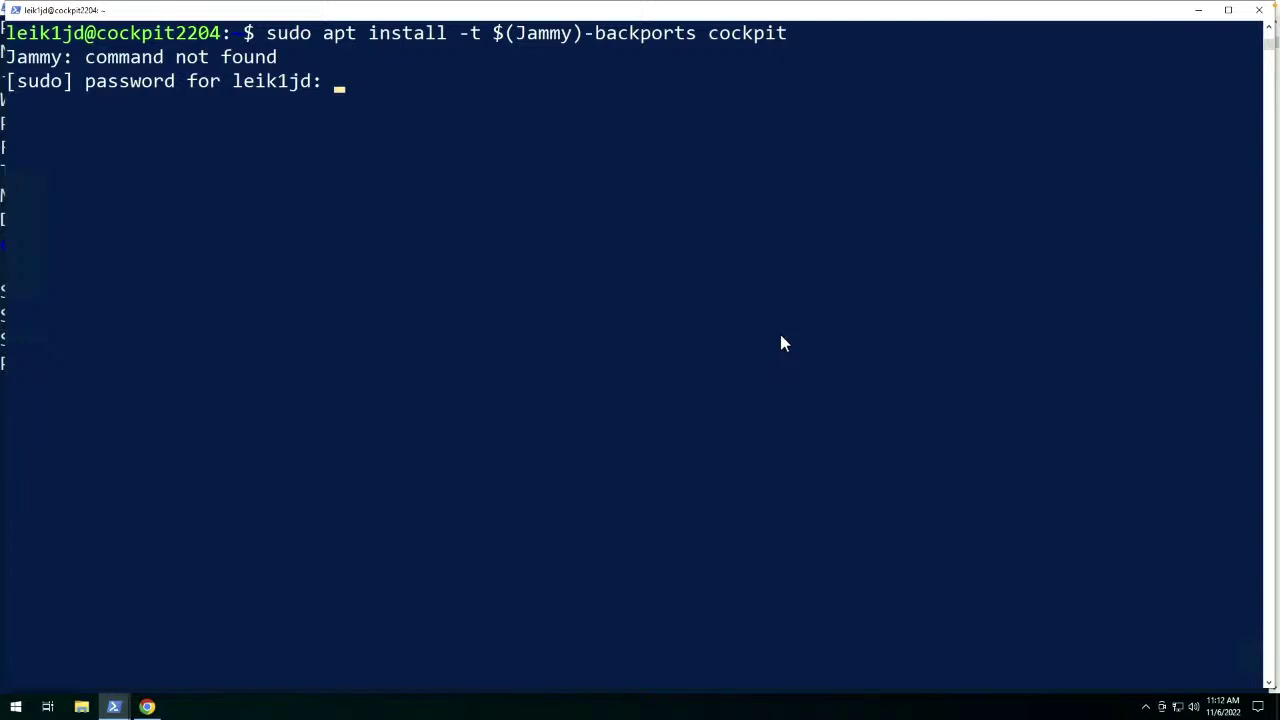
key("Return")
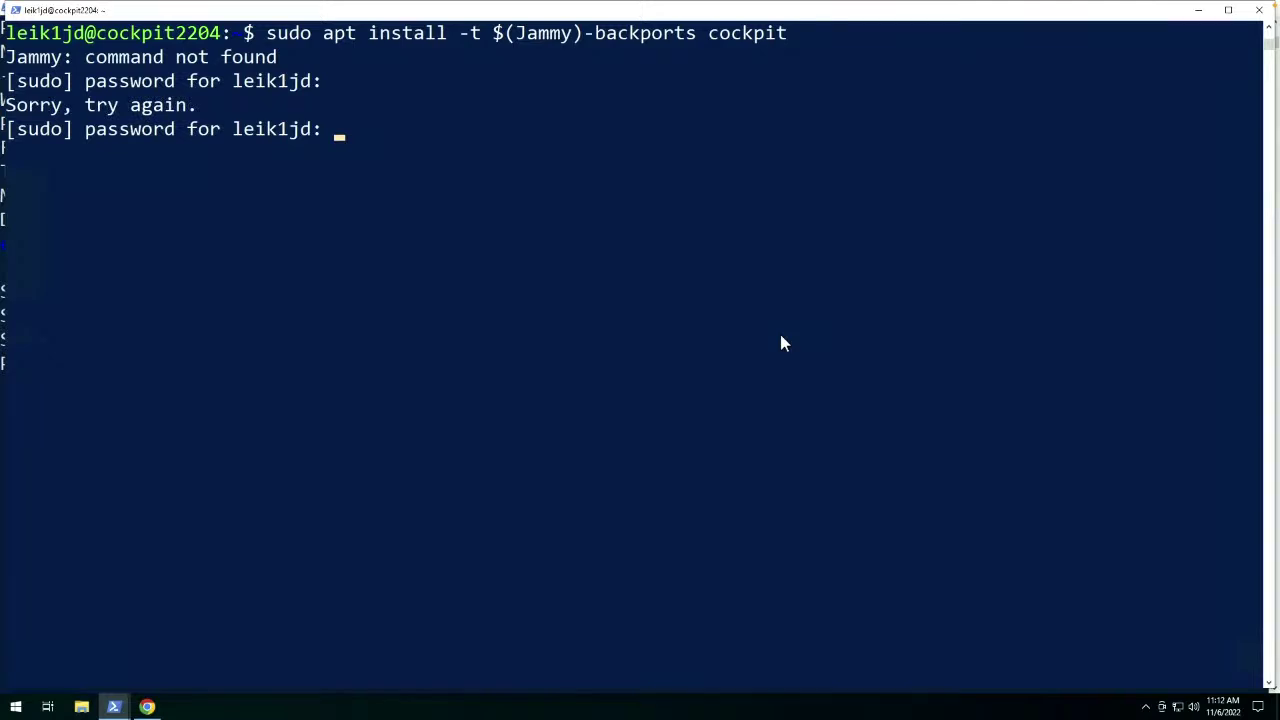
key("Return")
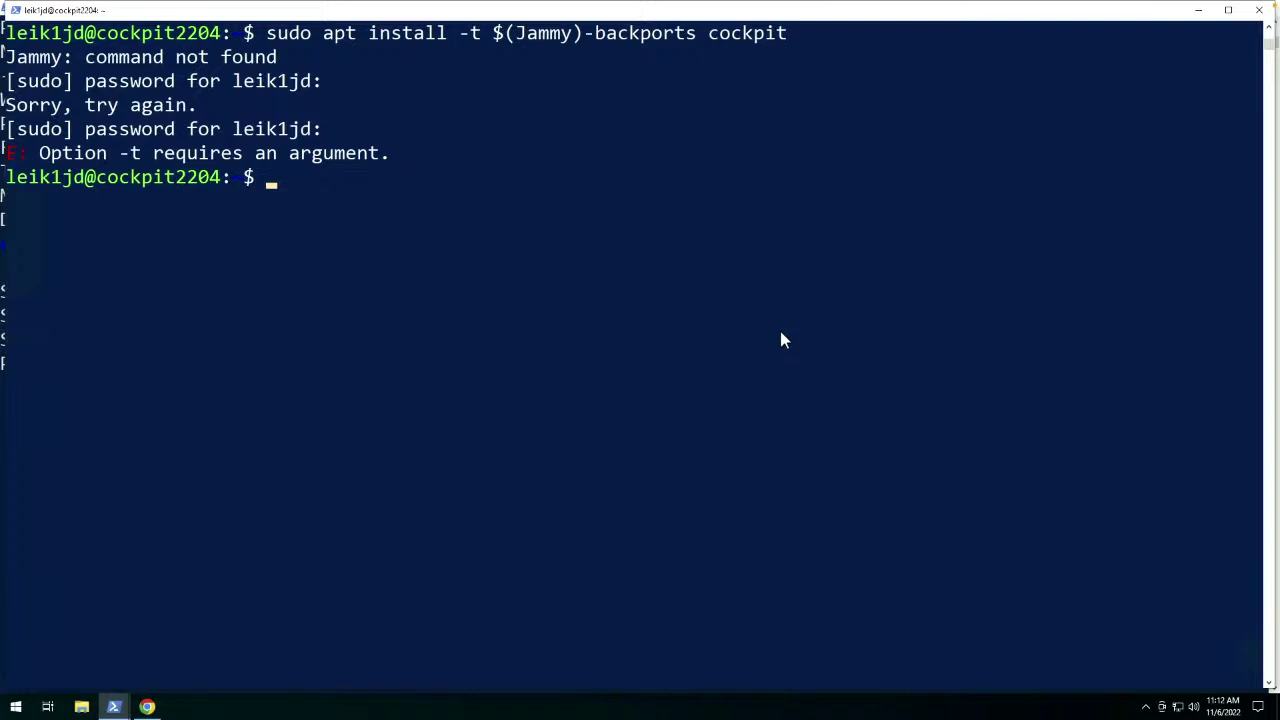
Rerun the recalled install command with 'Jammy' changed to lowercase 'jammy'.
left_click(763, 281)
key("Escape")
key("Up")
key("Left")
key("Left")
key("Left")
key("Left")
key("Left")
key("Left")
key("Left")
key("Left")
key("Left")
key("Left")
key("Left")
key("Left")
key("Left")
key("Left")
key("Left")
key("Left")
key("Left")
key("Left")
key("Left")
key("Left")
key("Left")
key("Left")
key("Left")
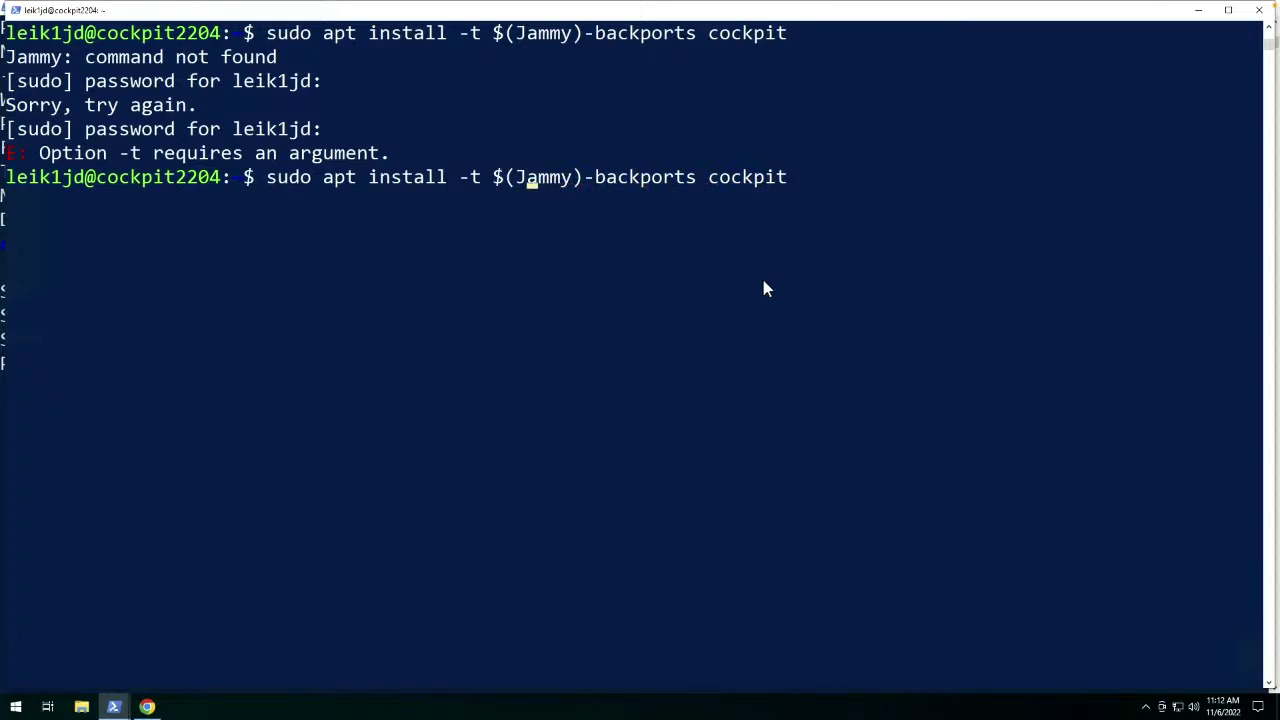
key("BackSpace")
type("j")
key("Return")
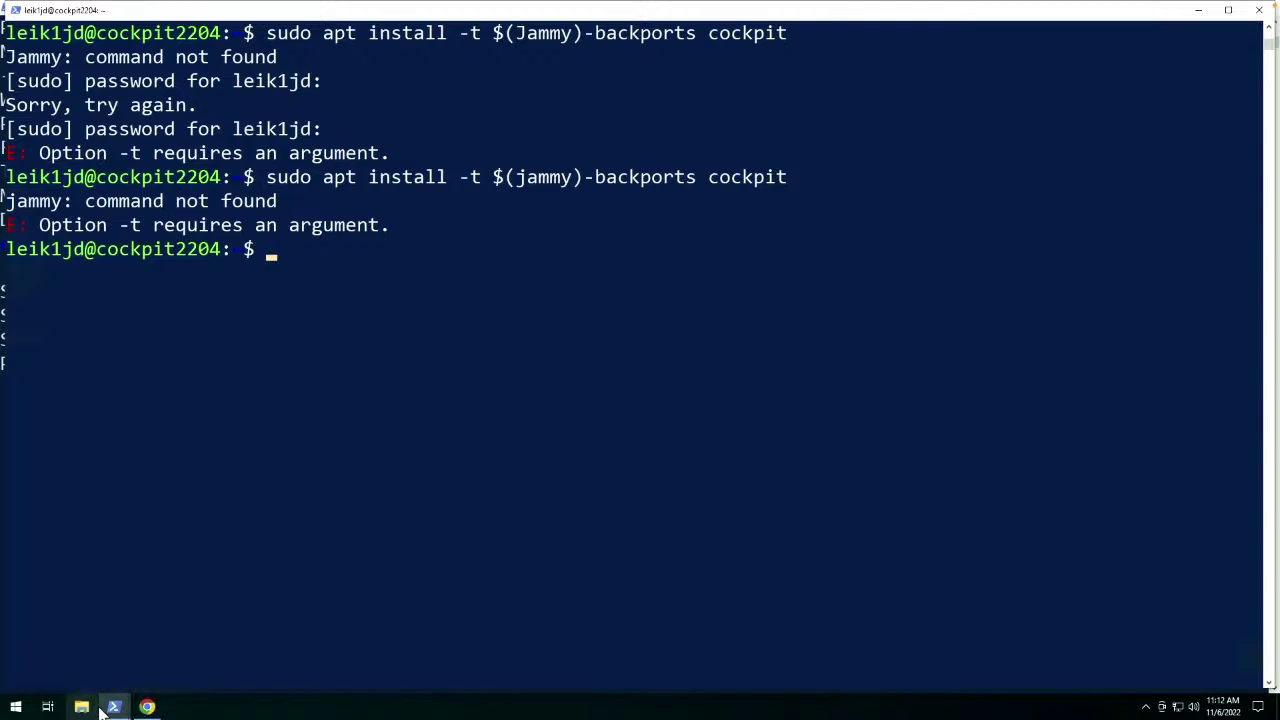
mouse_move(110, 708)
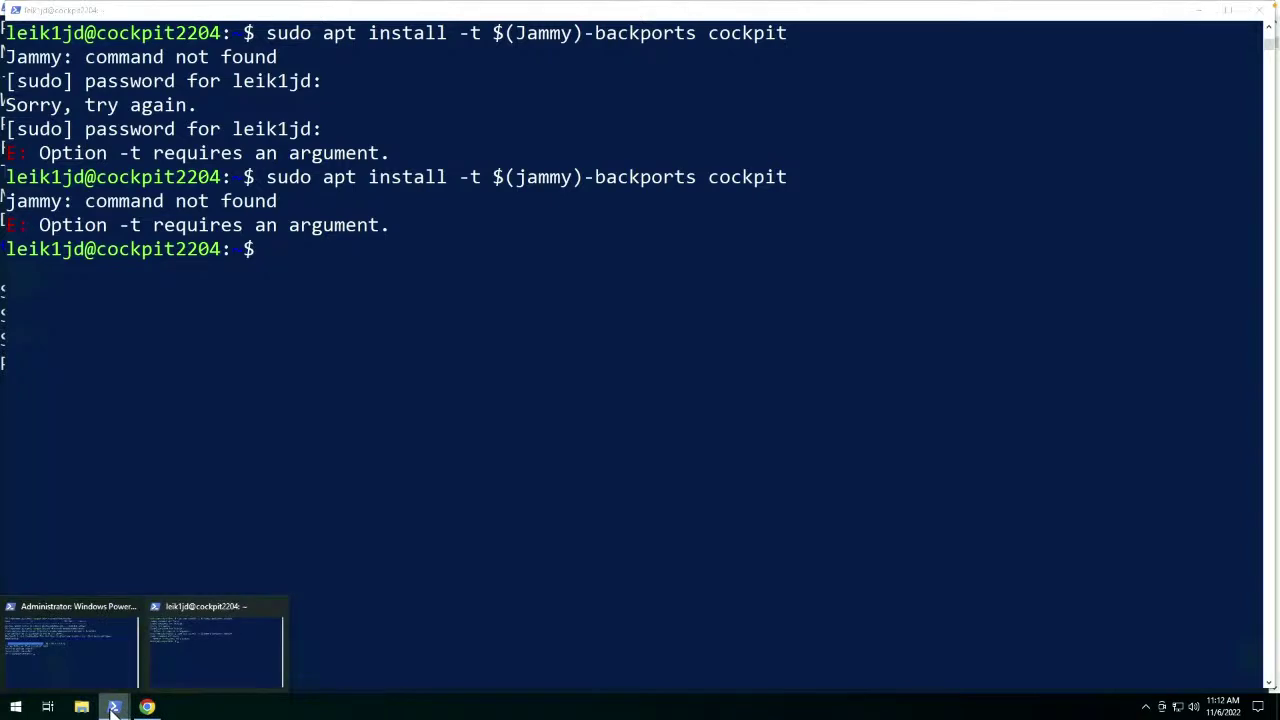
left_click(100, 656)
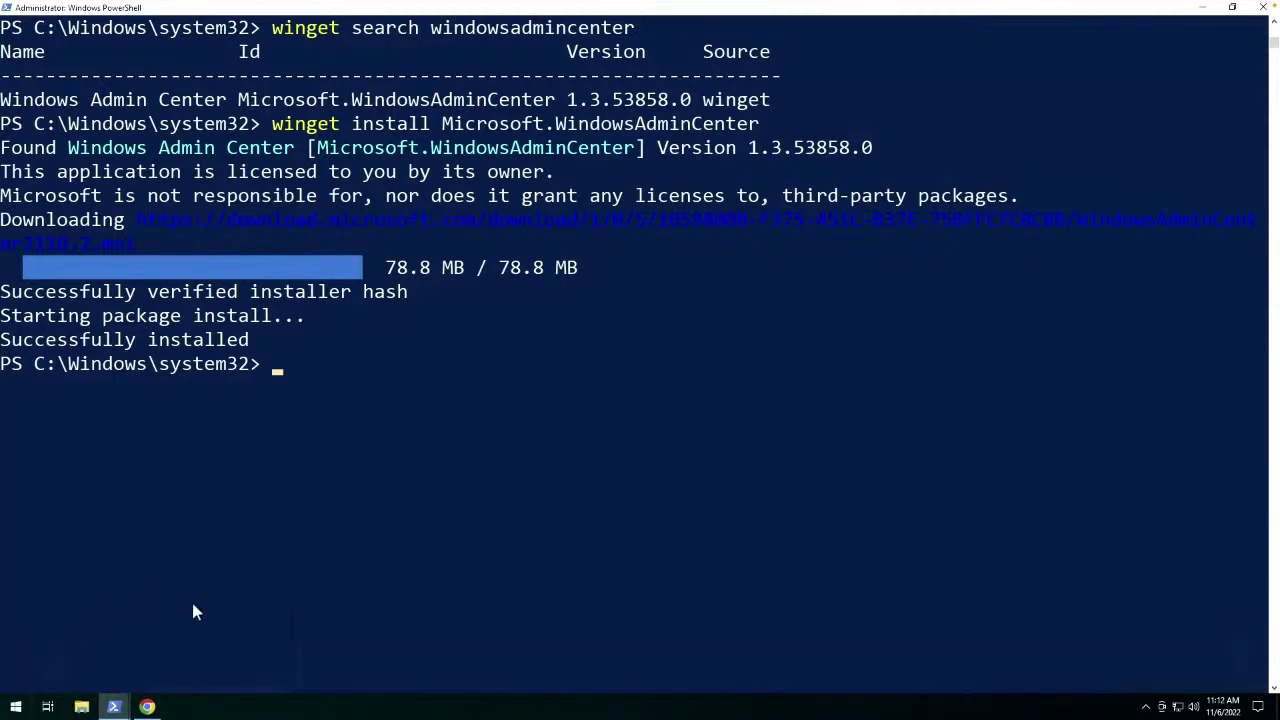
left_click(148, 707)
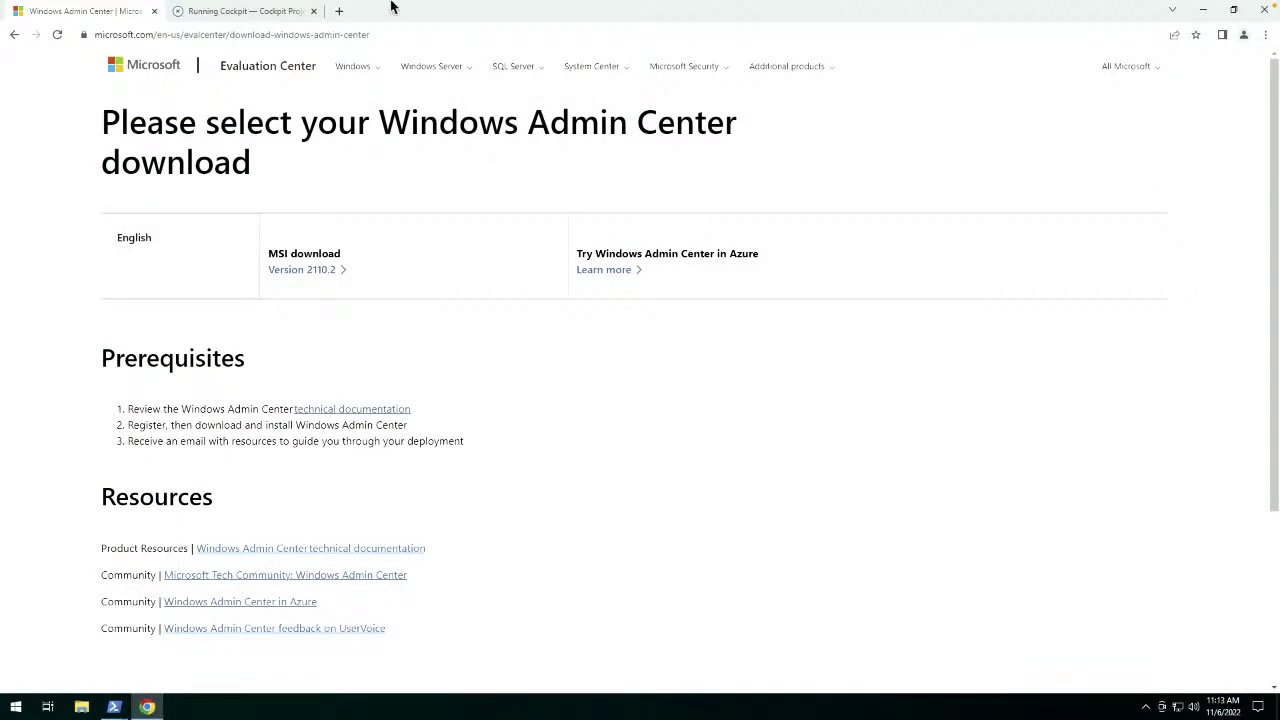
left_click(339, 11)
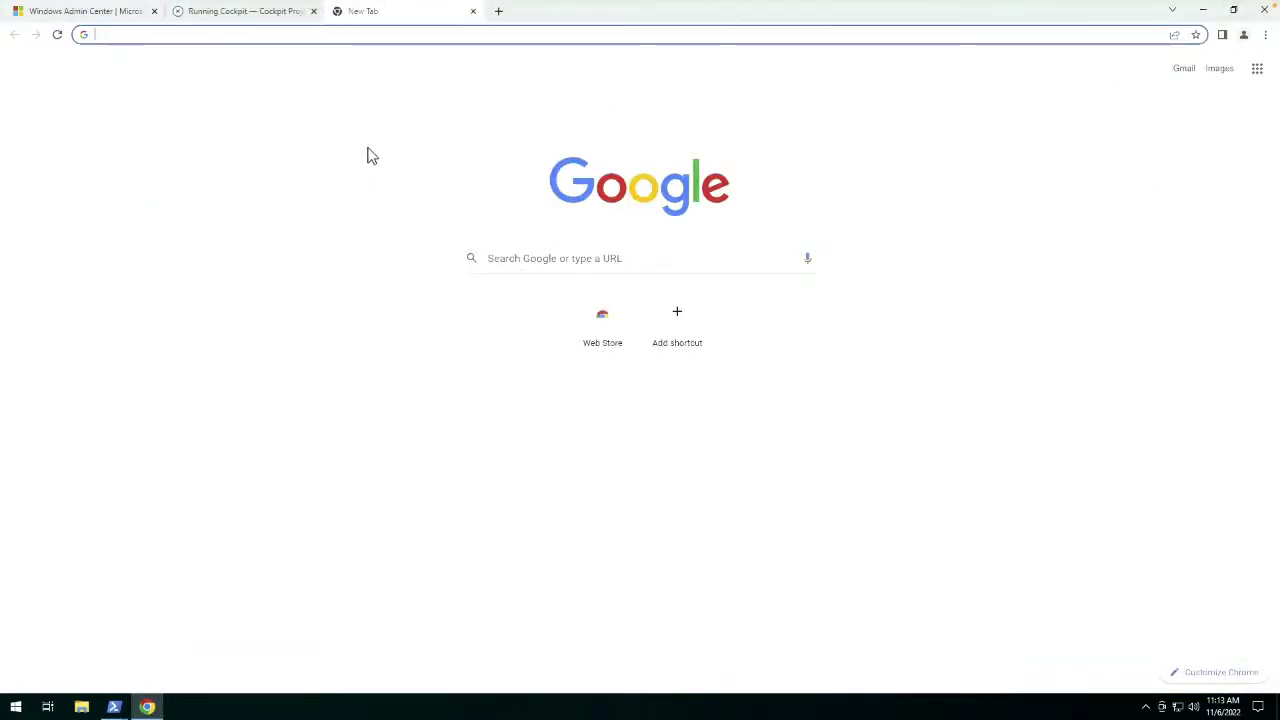
type("https://localhost")
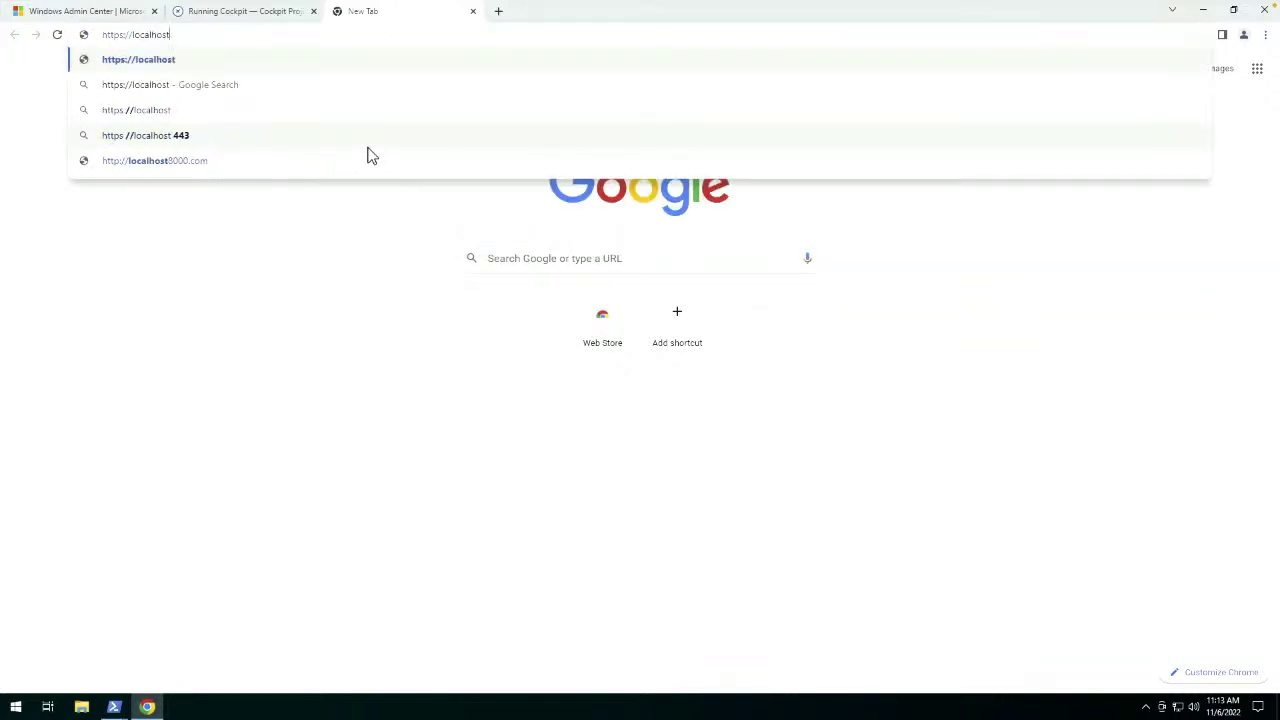
key("Return")
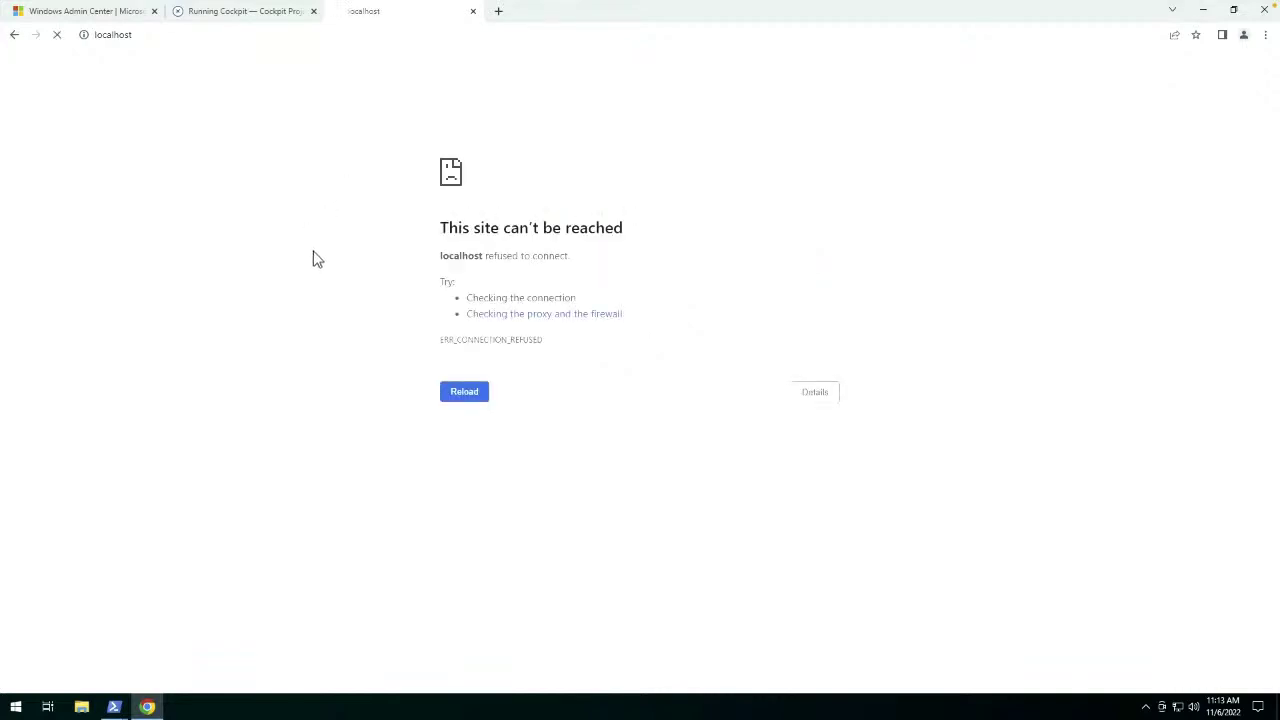
Retry the localhost address with port :9090 appended.
left_click(231, 34)
left_click(230, 34)
key("ctrl+c")
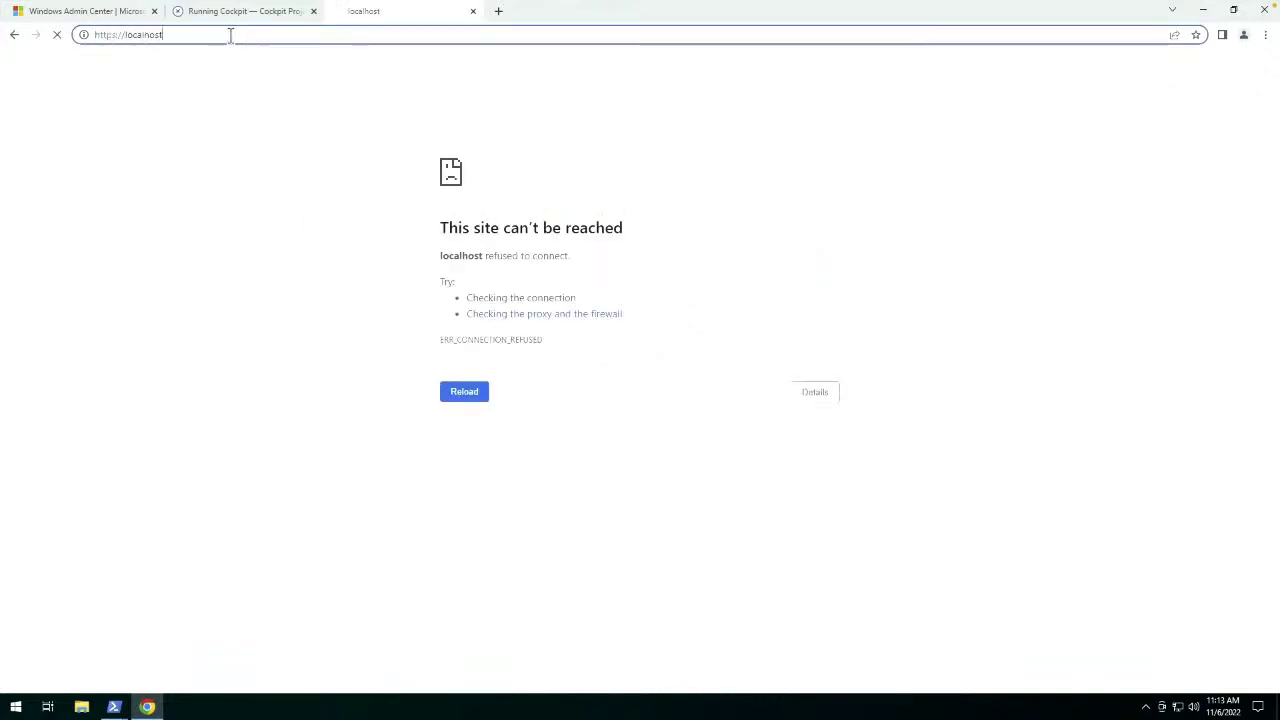
type(":9090")
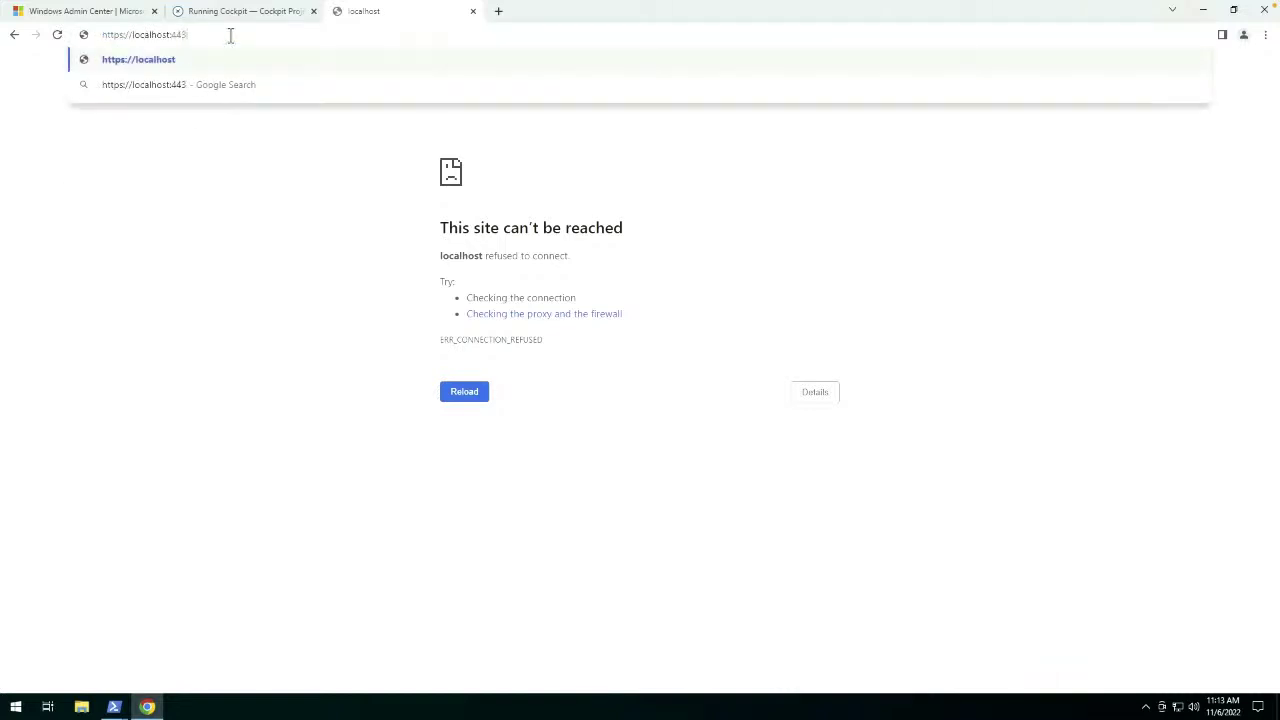
key("Return")
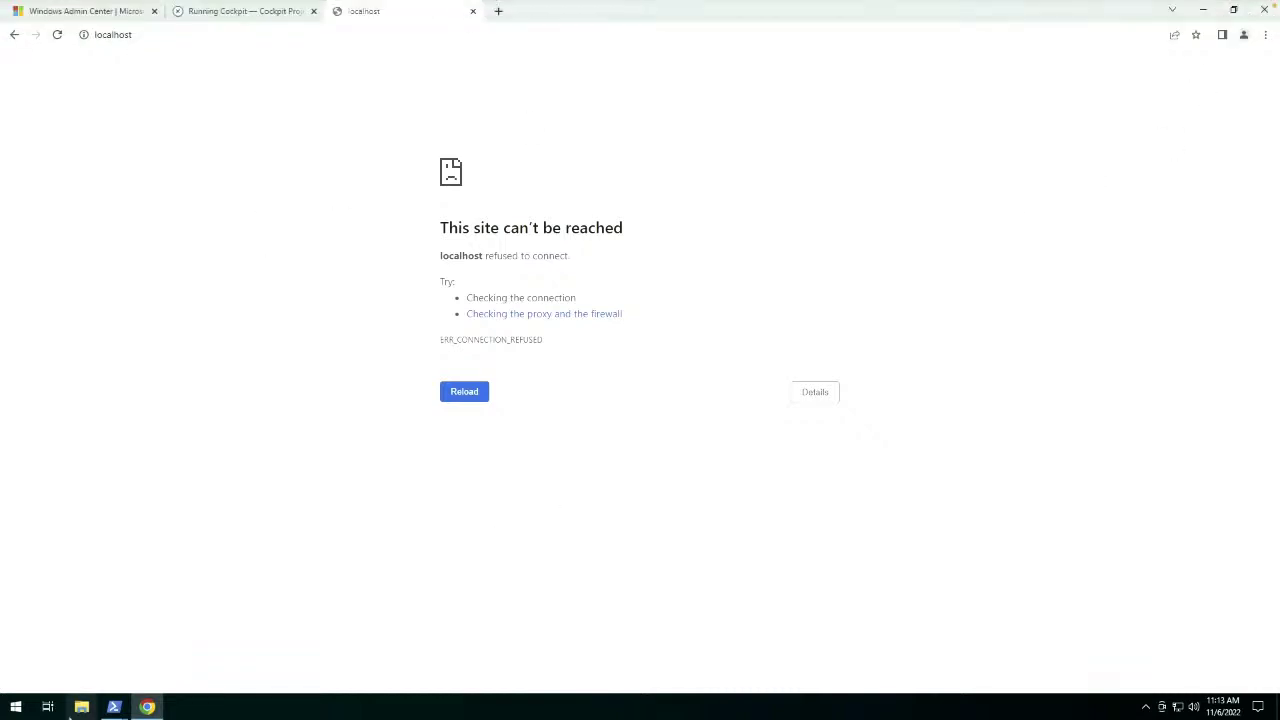
Search winget for Firefox packages in PowerShell.
mouse_move(114, 706)
left_click(97, 635)
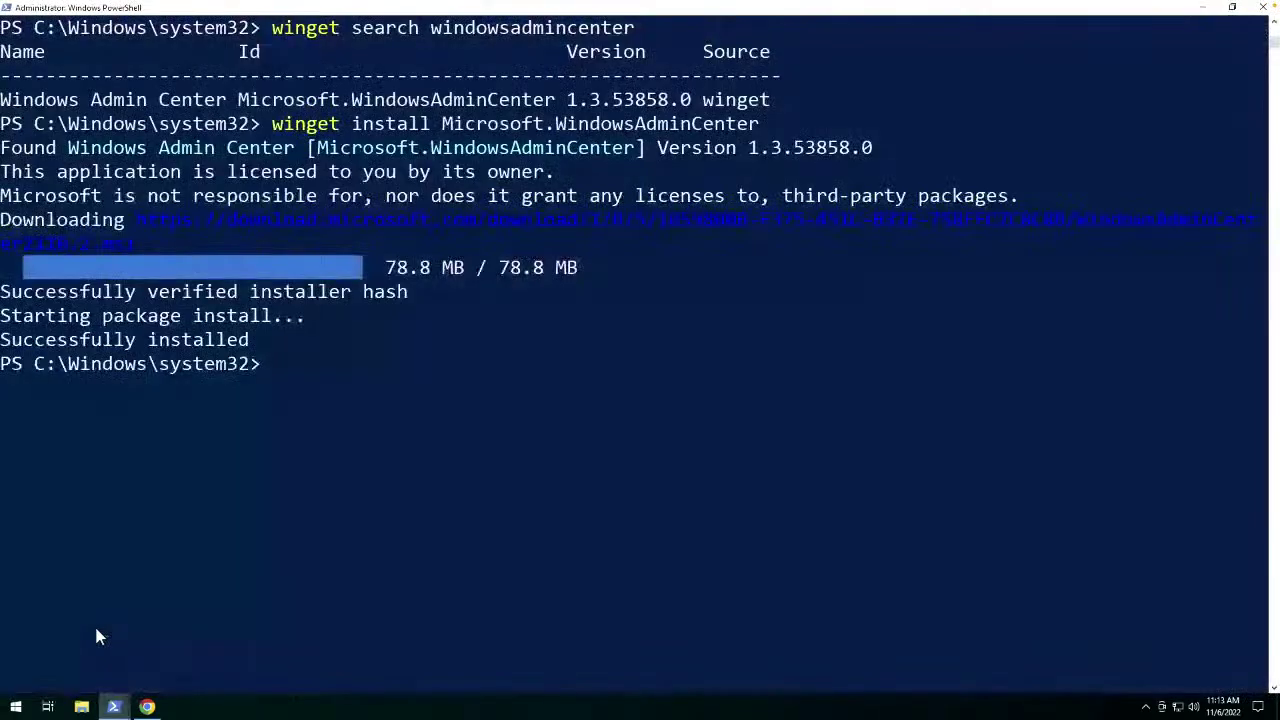
type("w")
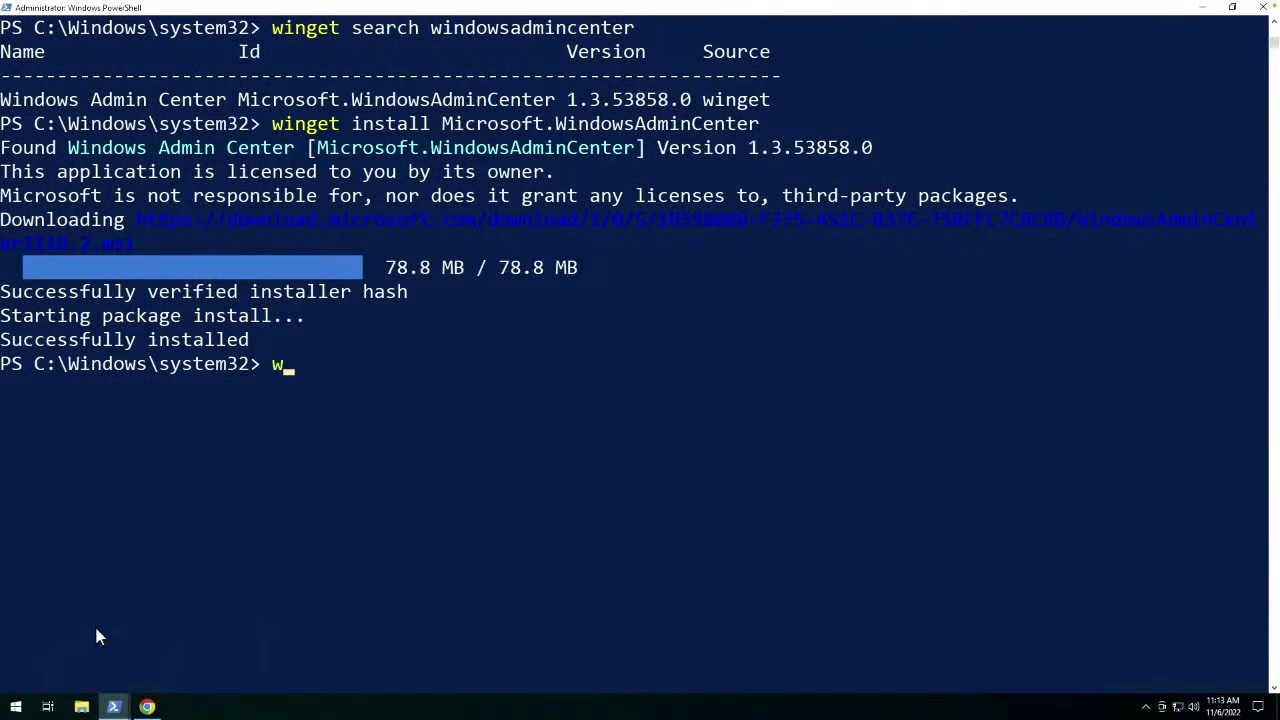
type("inget search firefox")
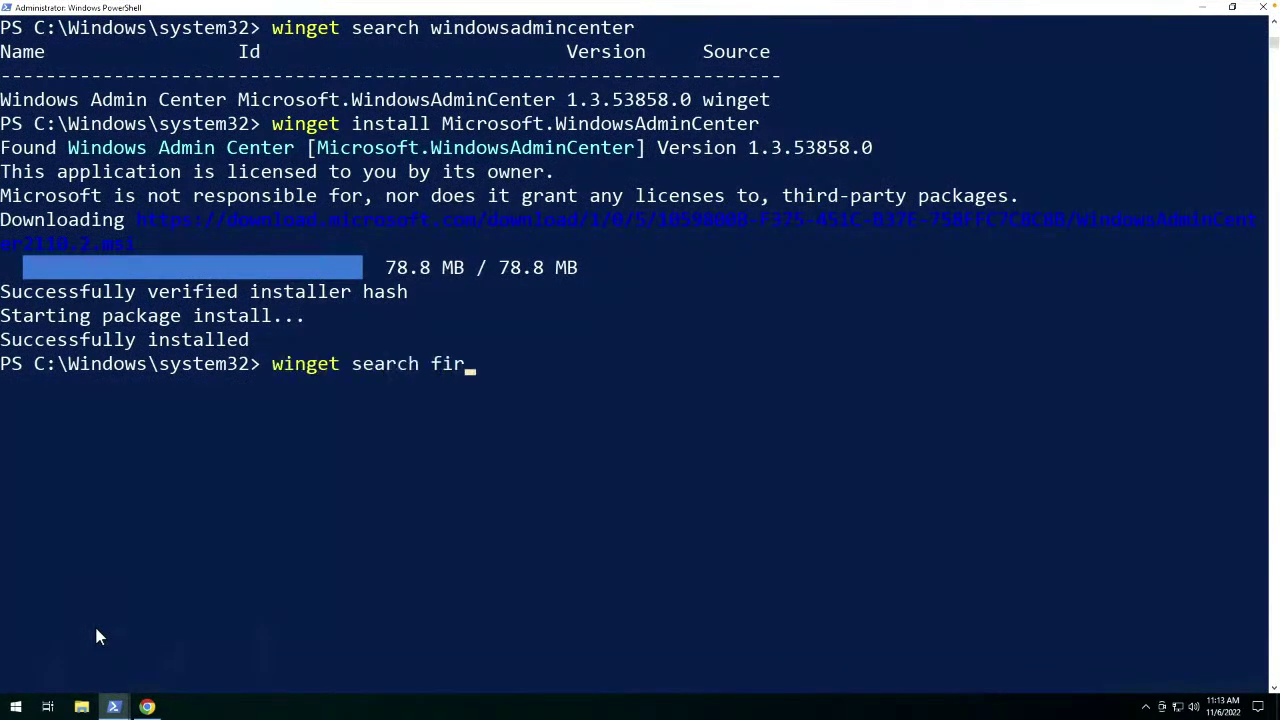
key("Return")
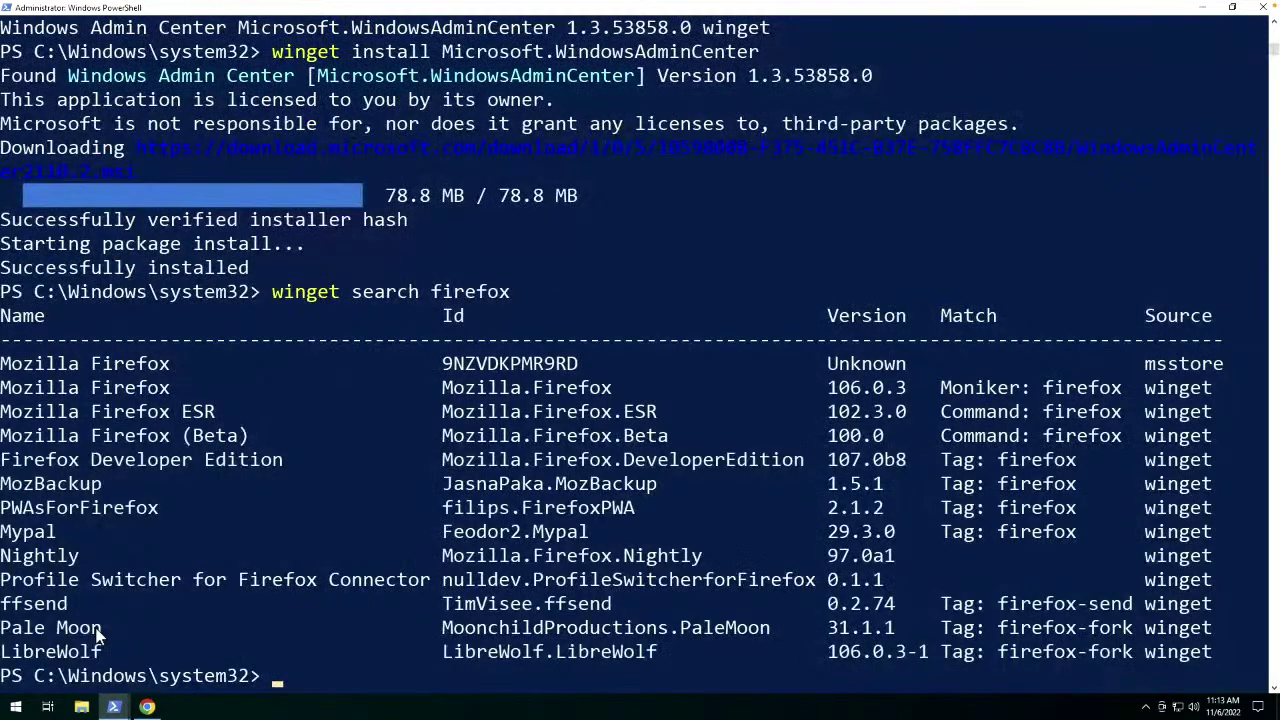
Install mozilla.firefox with winget and launch the new Firefox browser.
type("winget ins")
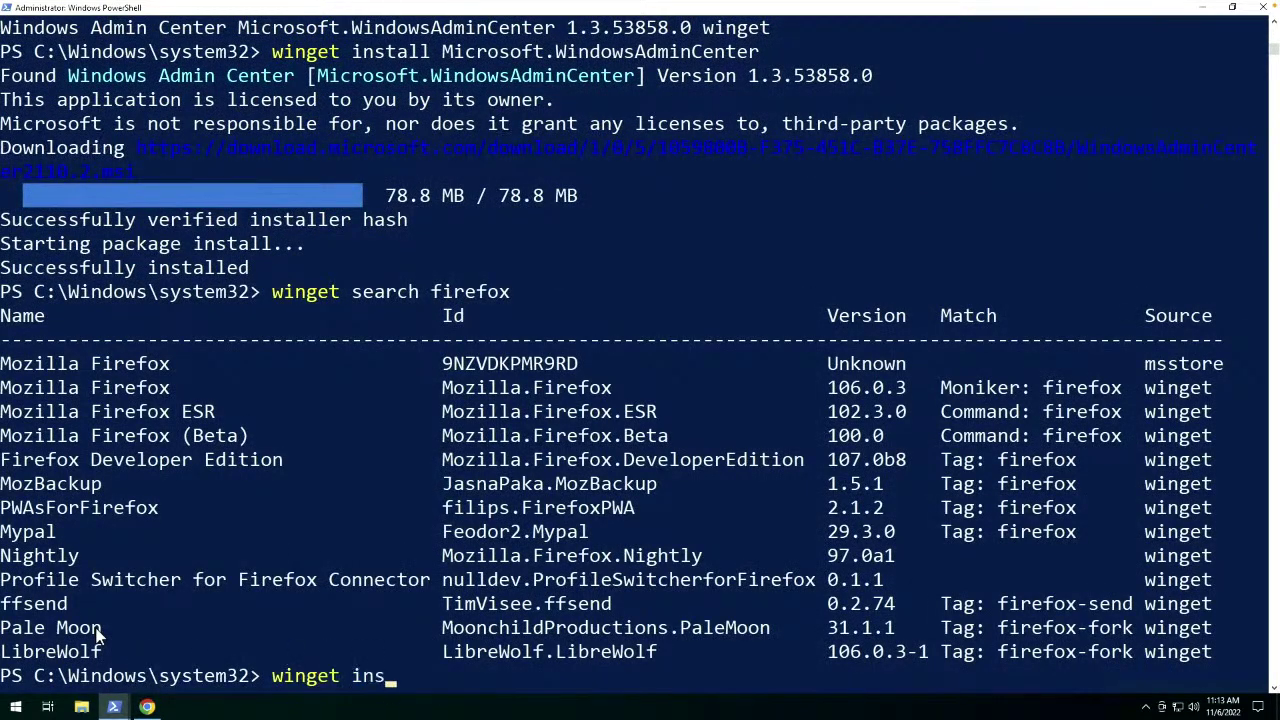
type("tall mozilla.")
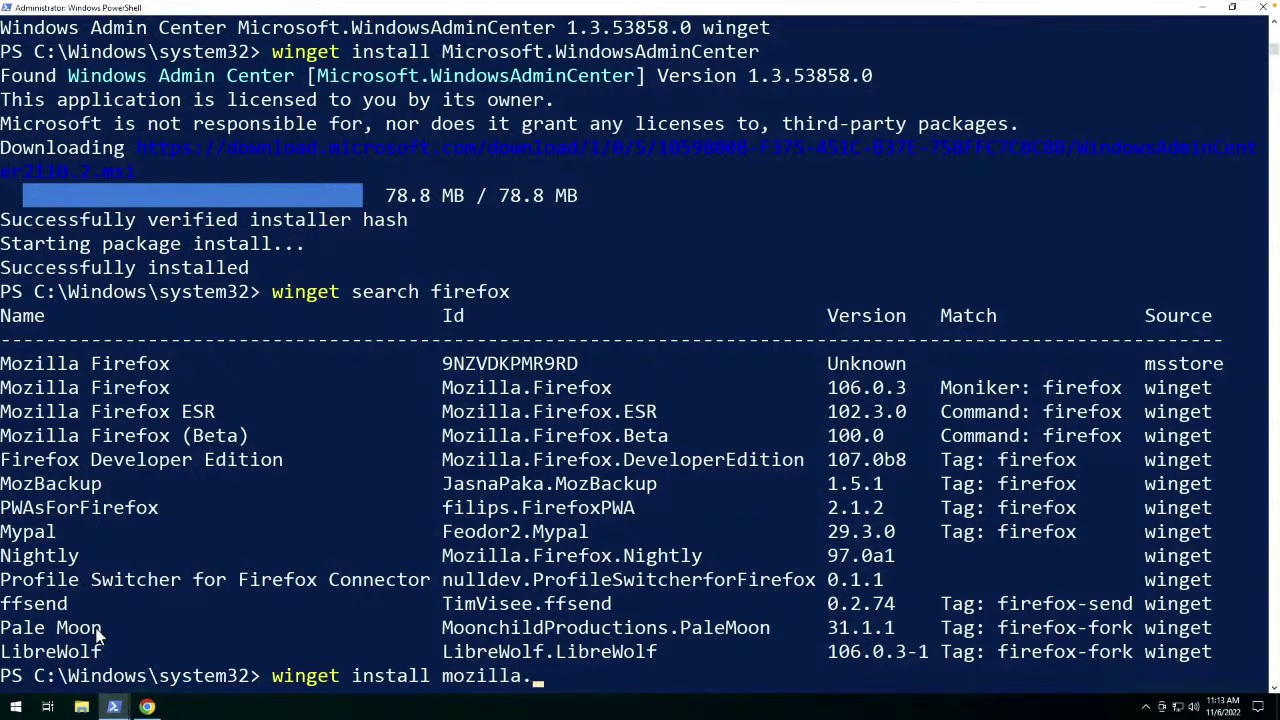
type("firefox")
key("Return")
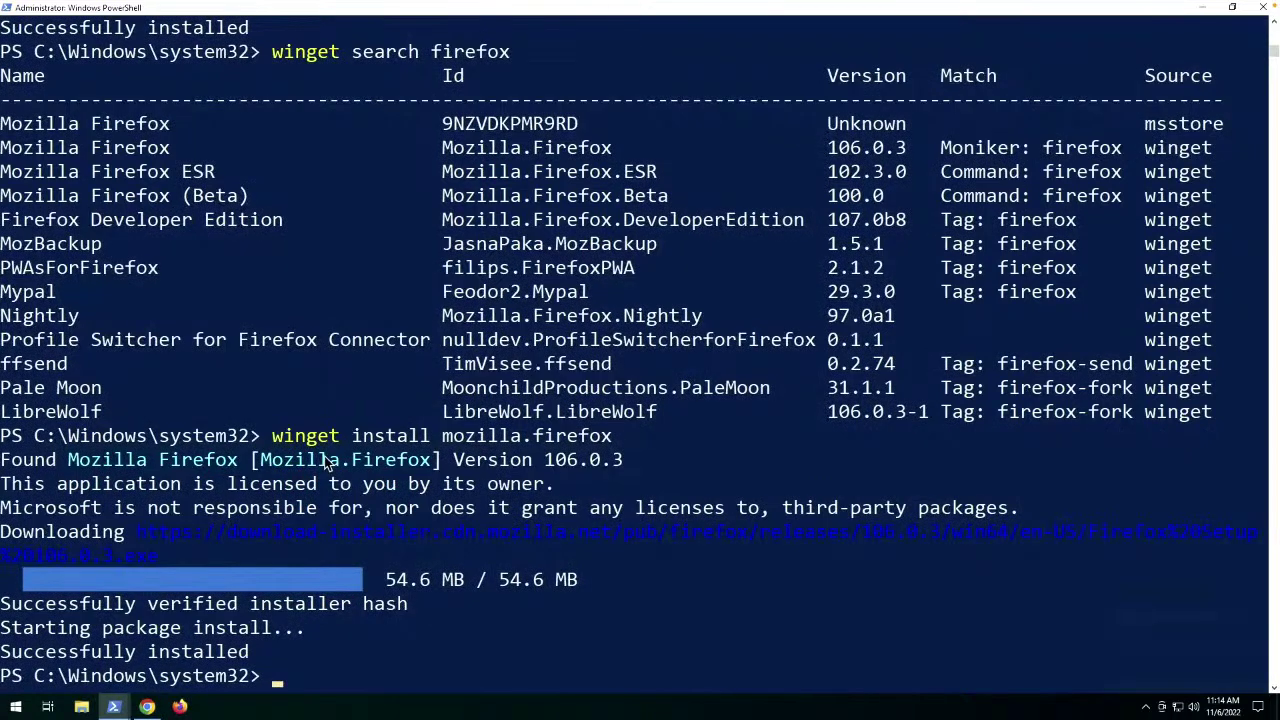
left_click(182, 707)
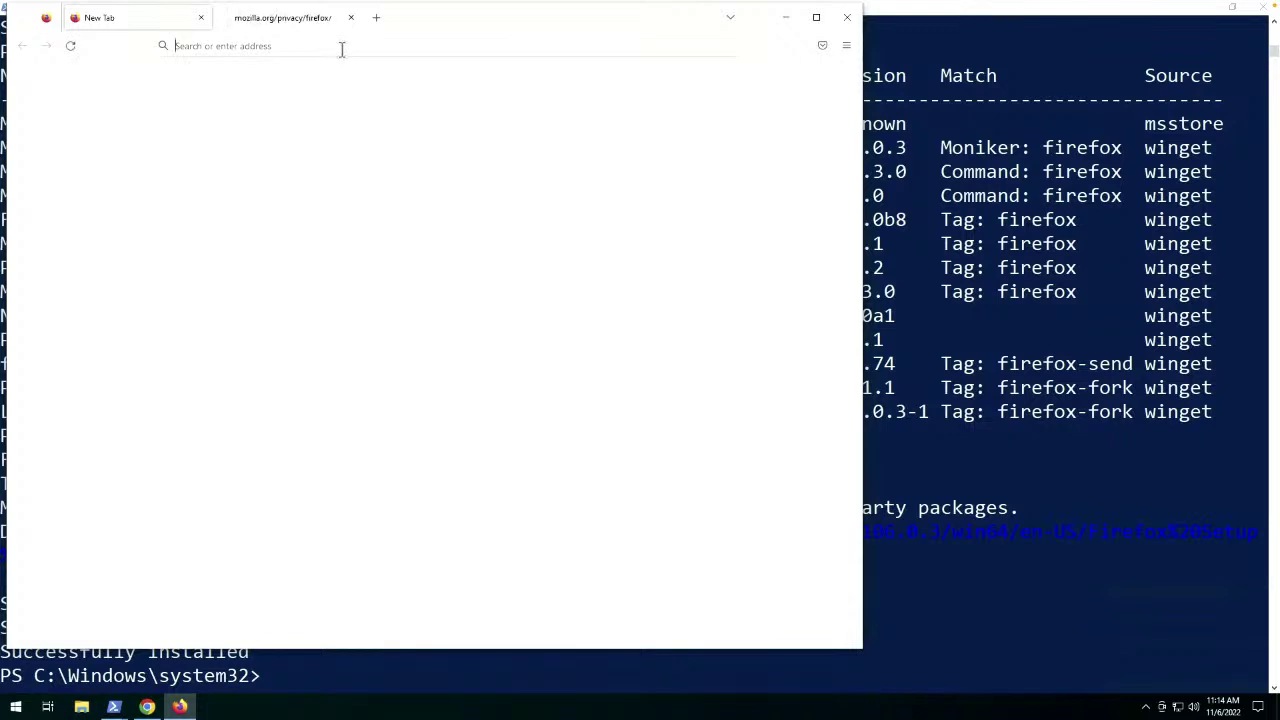
Load localhost:443 in Firefox, see it fail to connect, and close Firefox.
type("localhos")
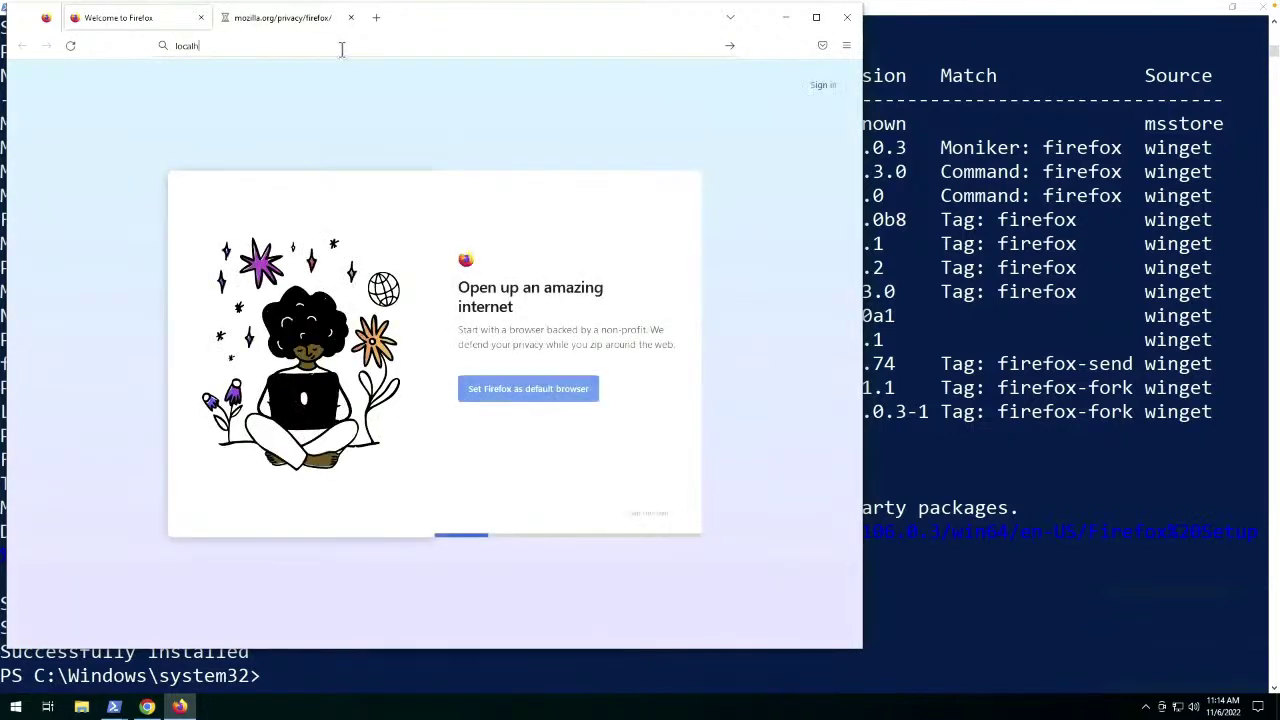
type("t:443")
key("Return")
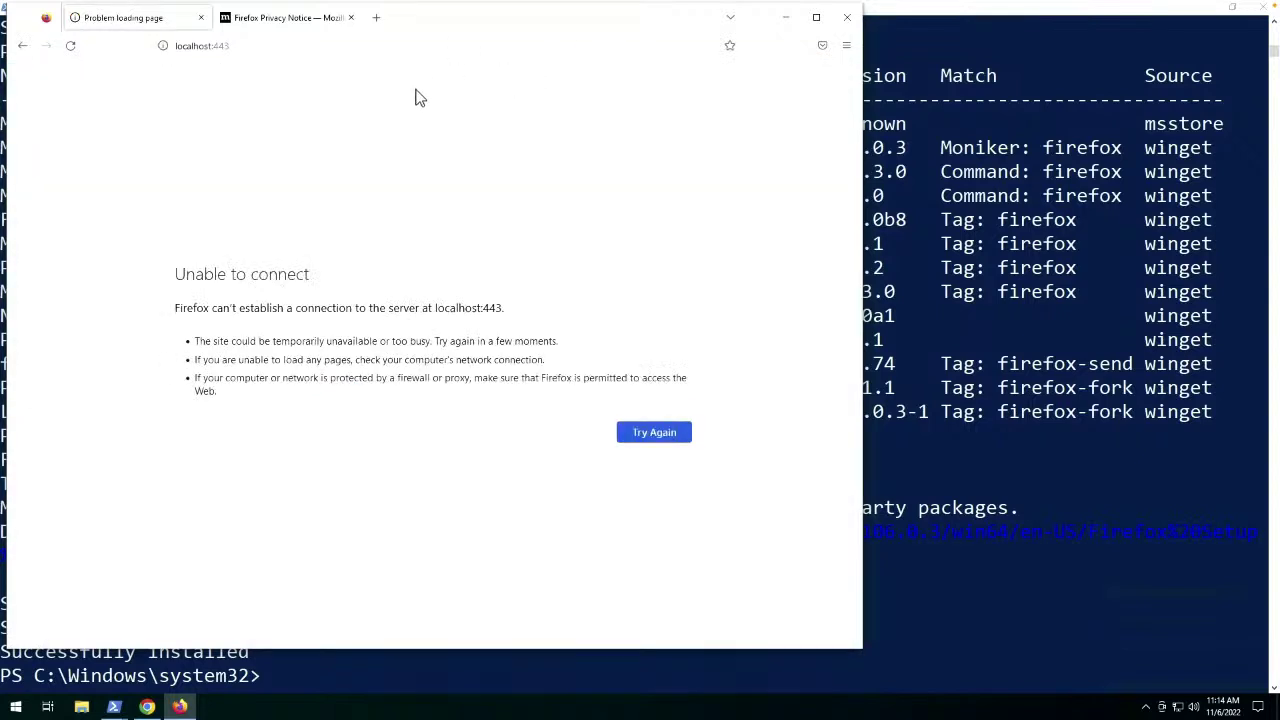
left_click(844, 19)
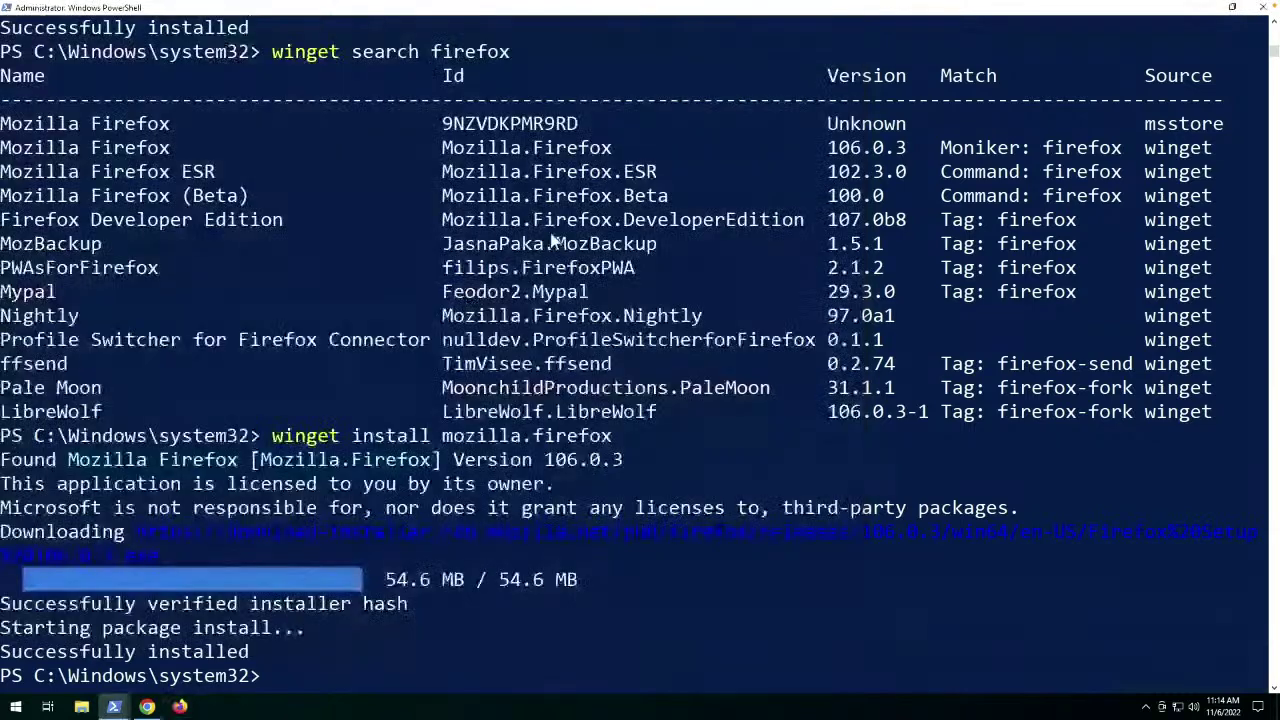
Launch Windows Admin Center from Start's Recently added list and minimize PowerShell.
left_click(12, 708)
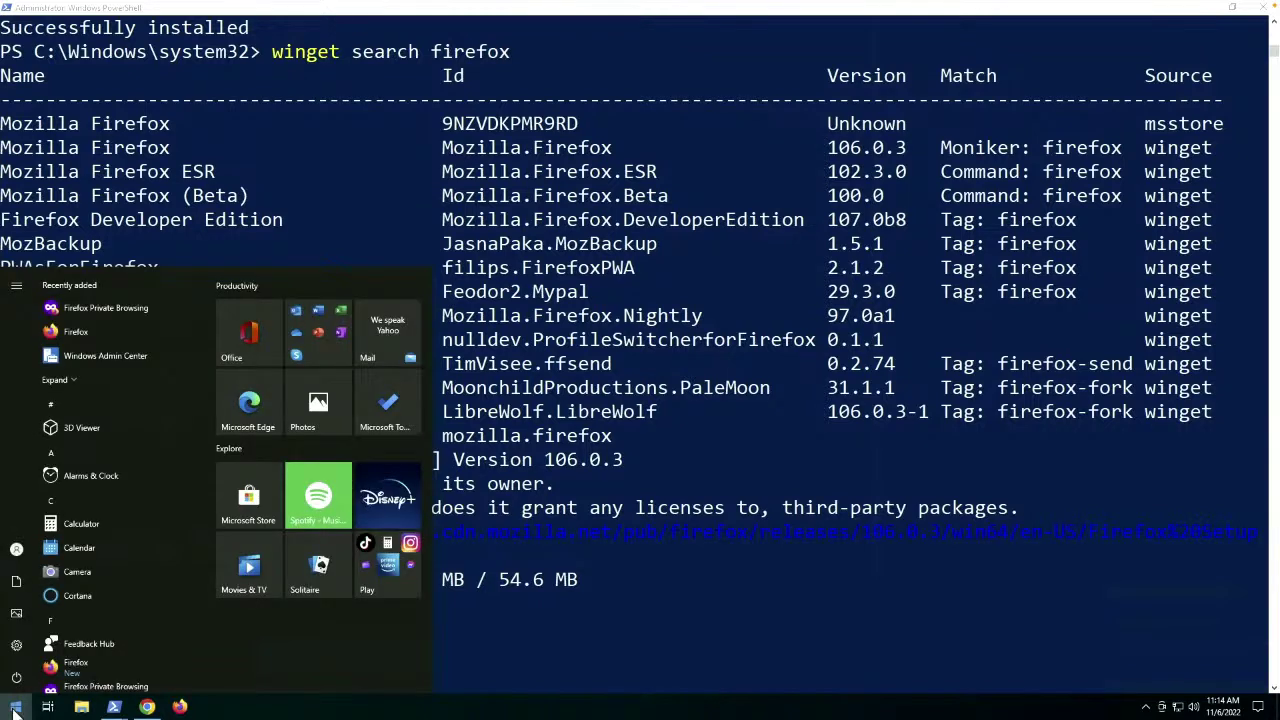
left_click(92, 356)
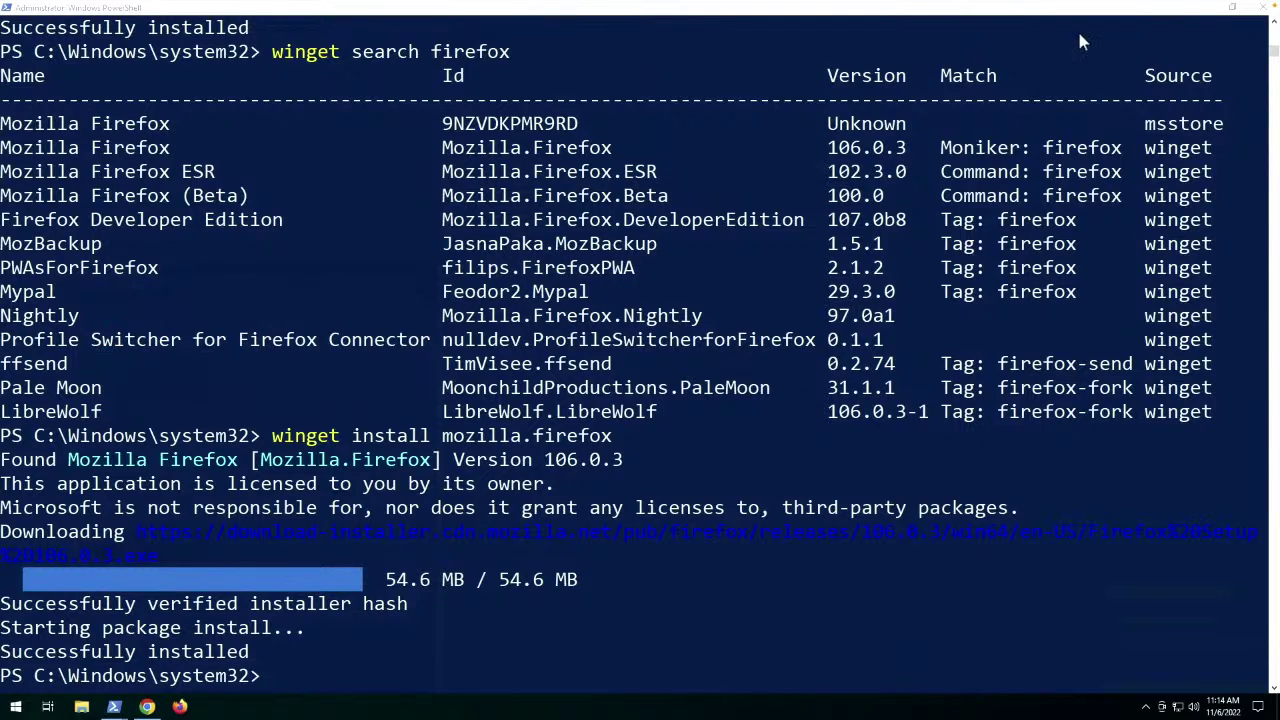
left_click(1200, 8)
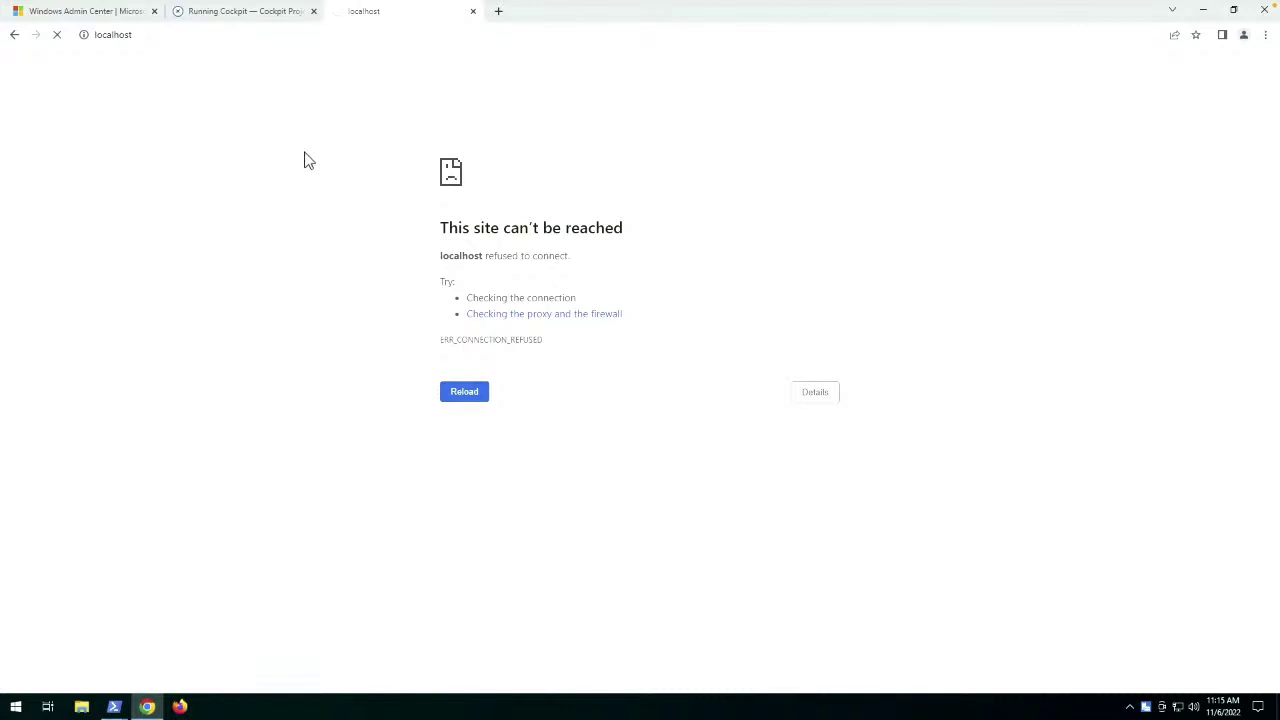
left_click(212, 35)
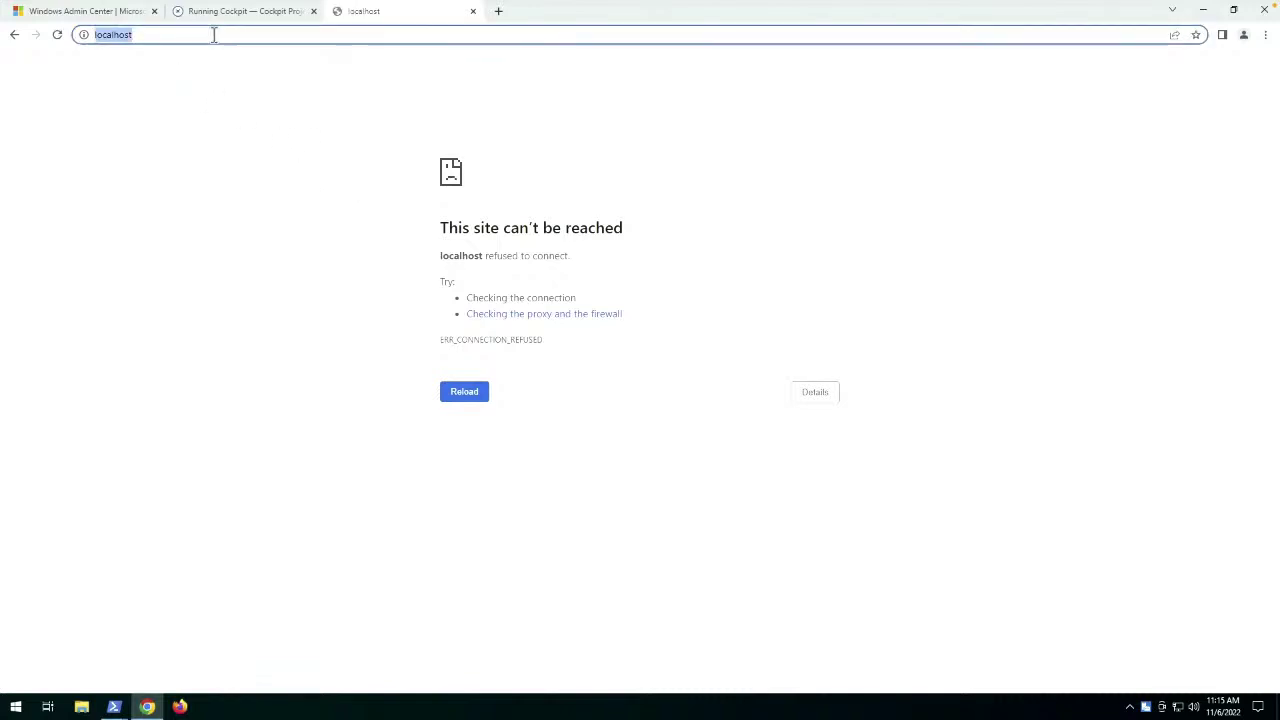
key("ctrl+v")
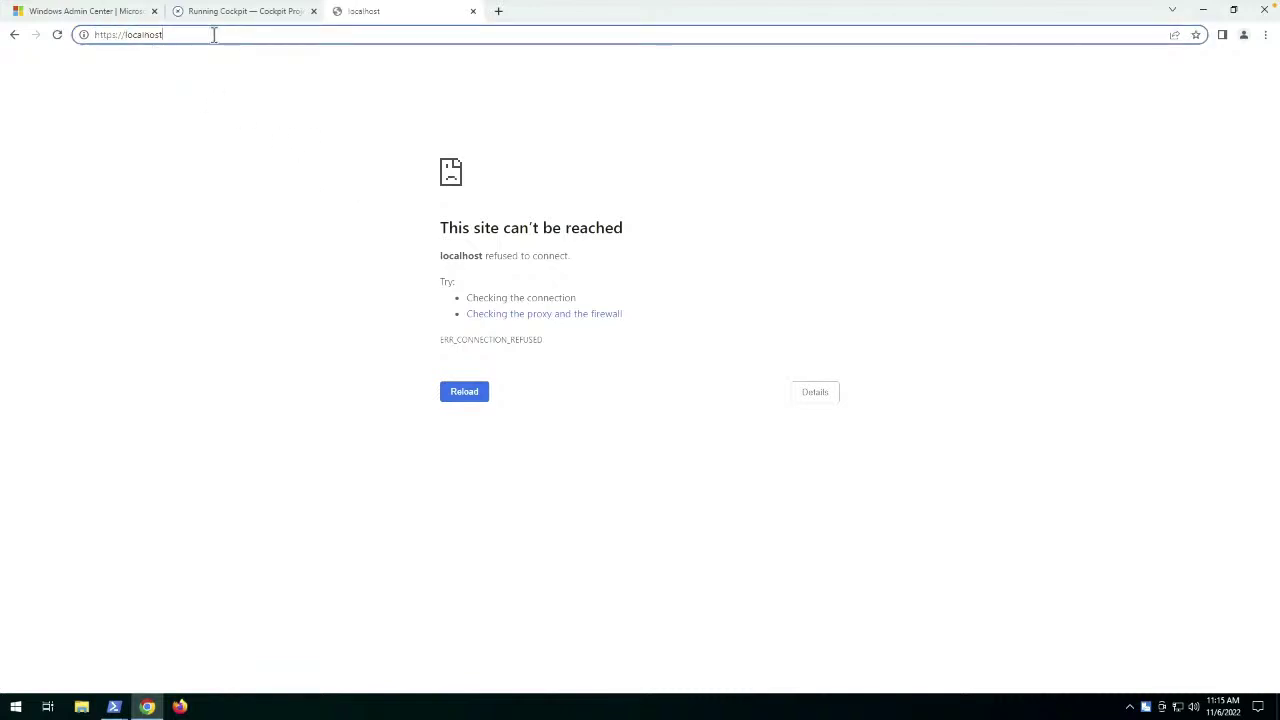
key("Return")
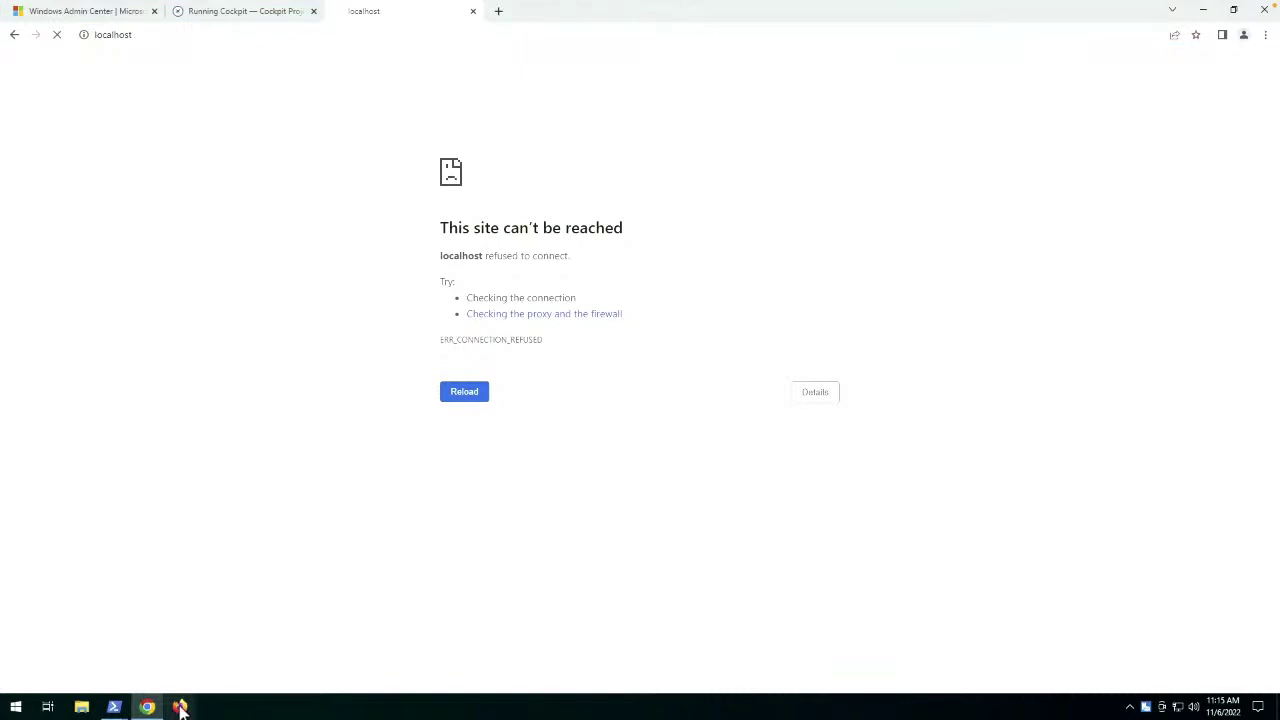
left_click(181, 708)
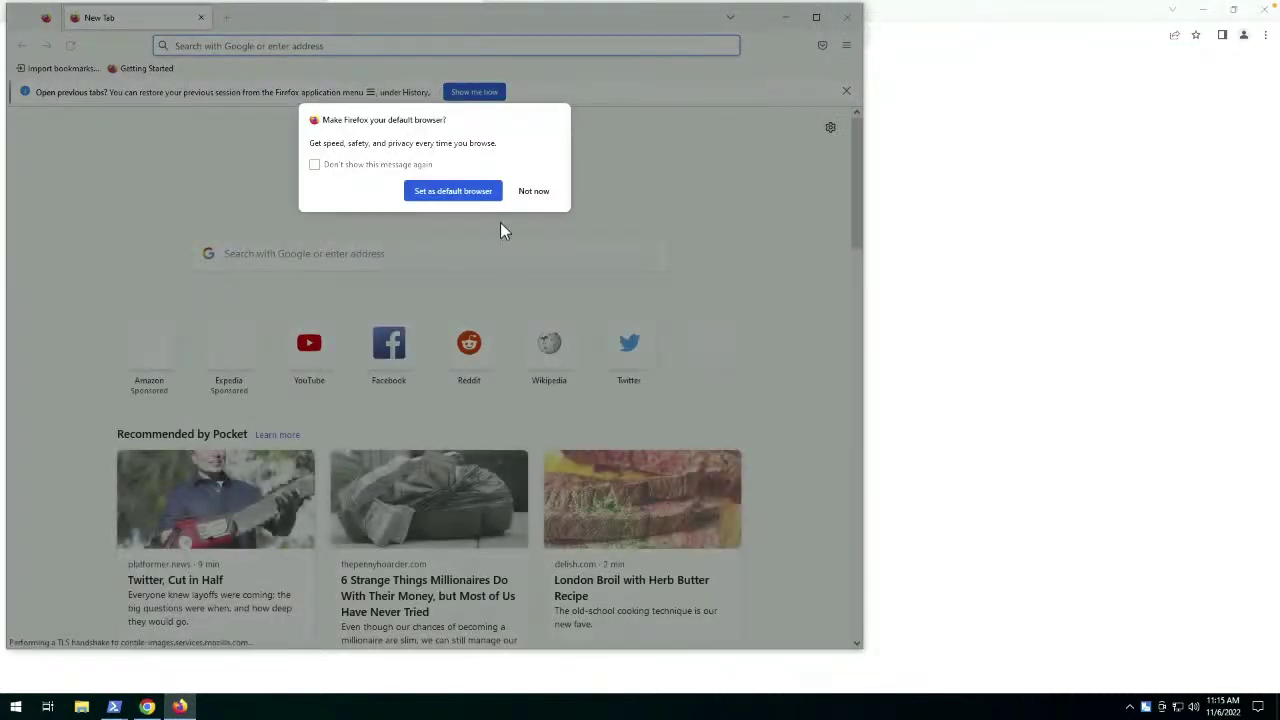
left_click(538, 195)
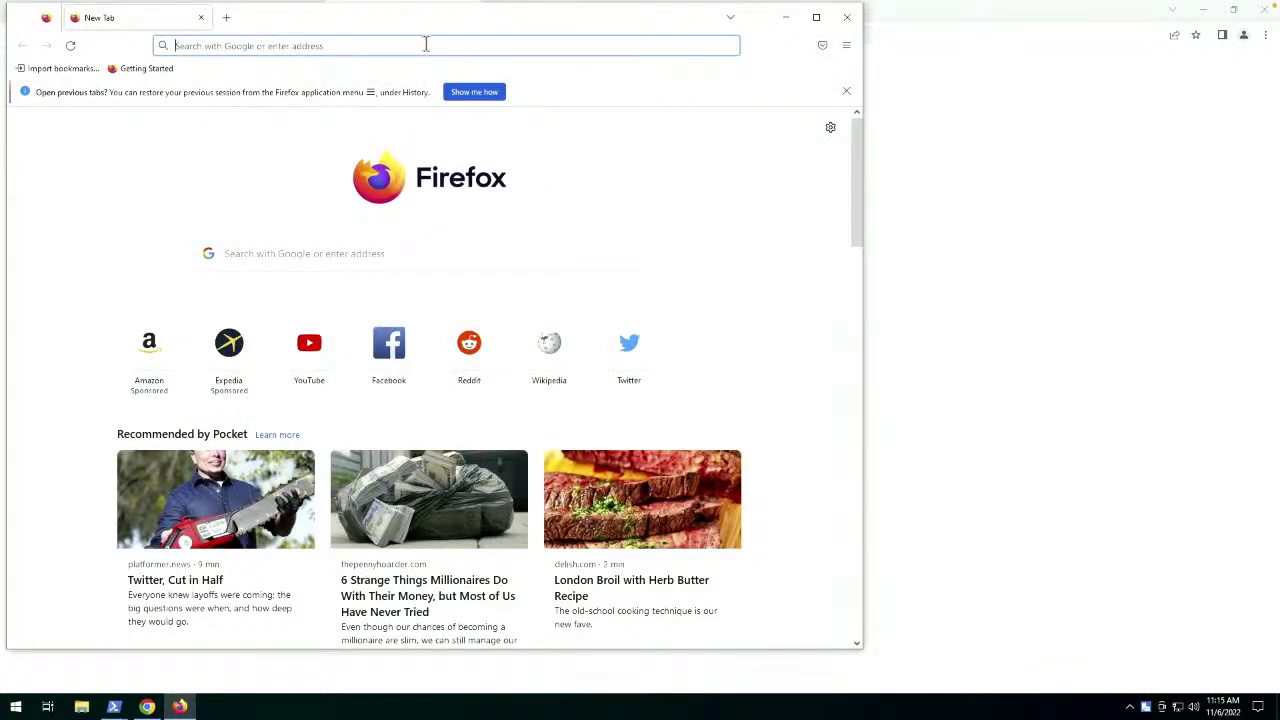
left_click(426, 45)
type("https://localhost")
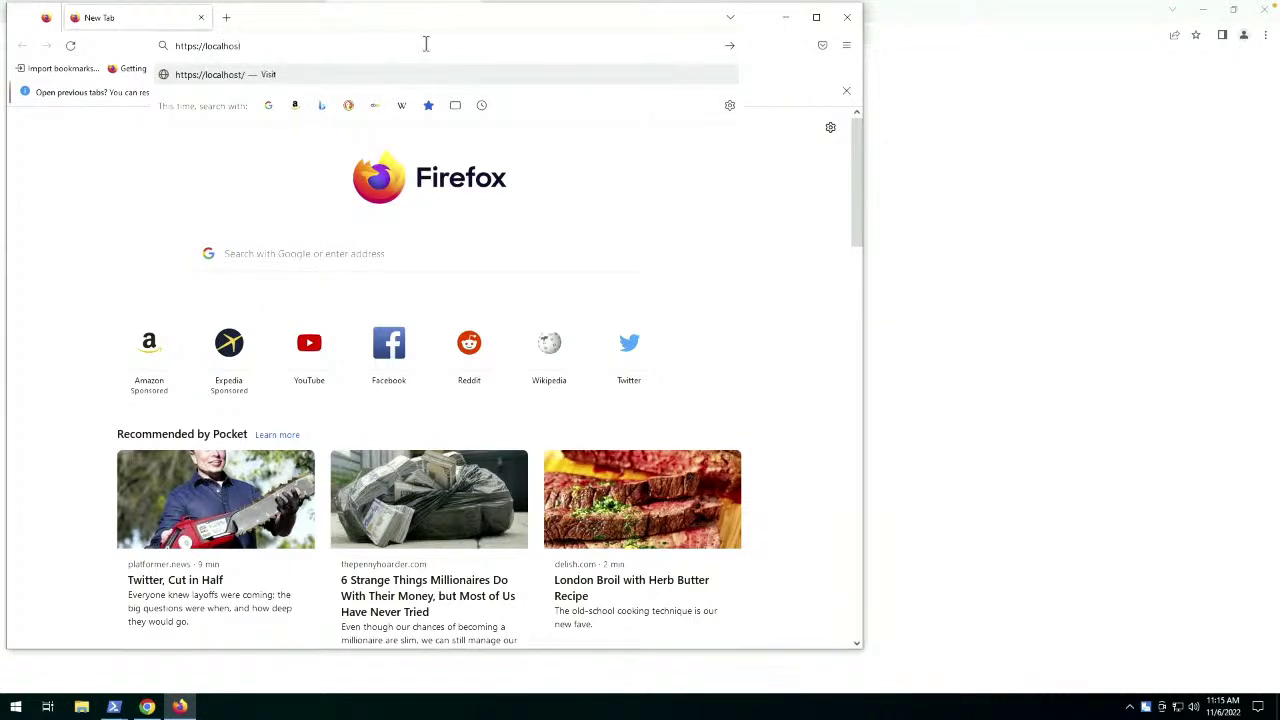
key("Return")
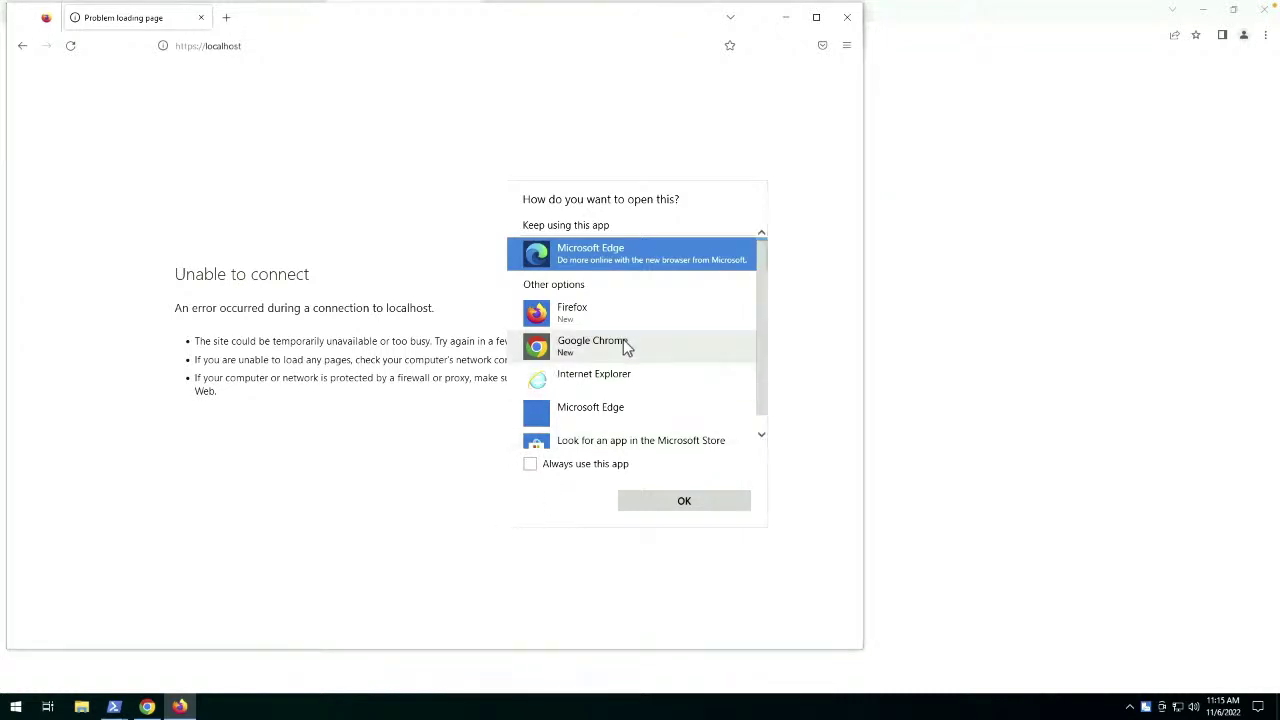
Choose Google Chrome, with Always use this app ticked, to open the localhost link.
left_click(623, 341)
left_click(605, 466)
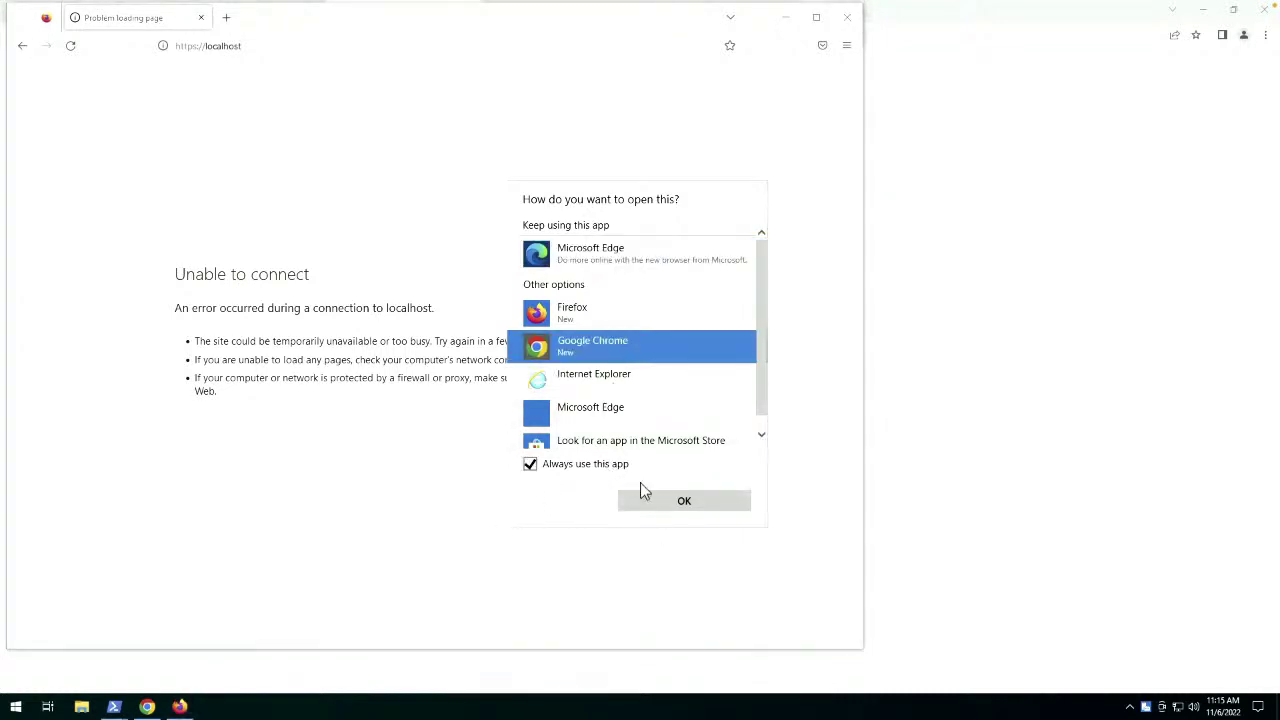
left_click(692, 506)
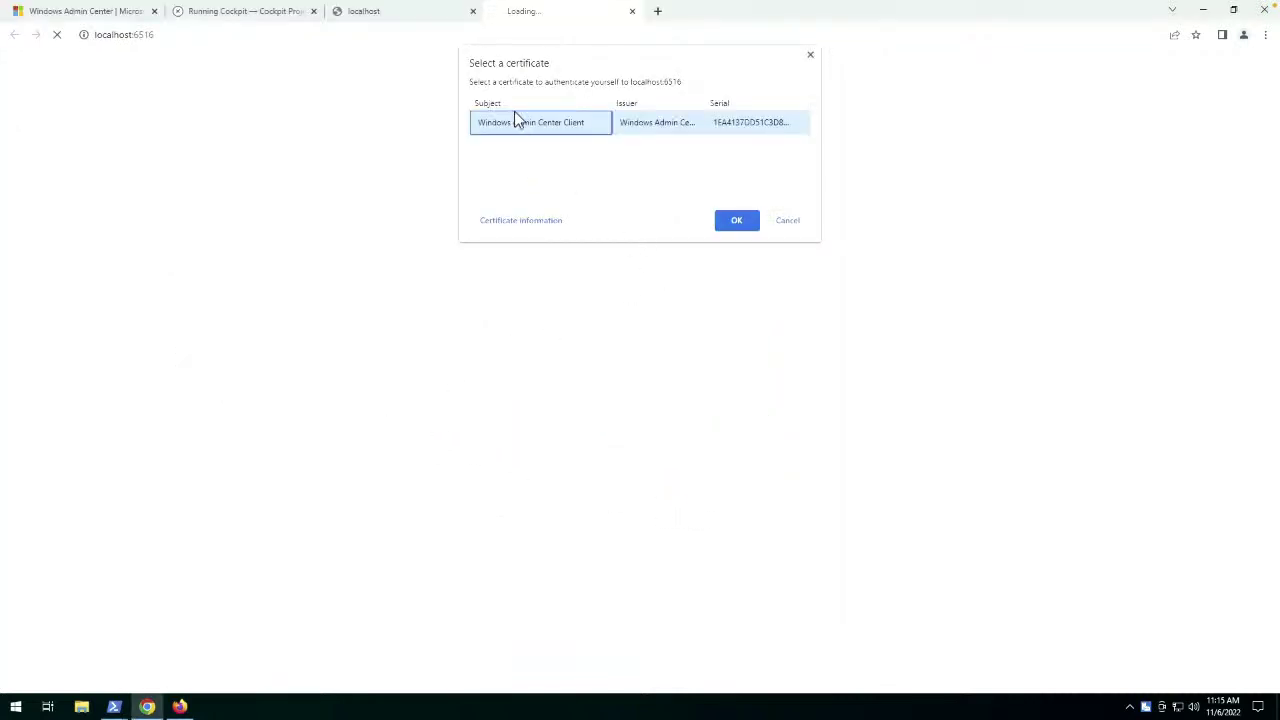
Sign in with the Windows Admin Center Client certificate, dismiss the 2110.2 notice, and zoom to 175%.
left_click(743, 226)
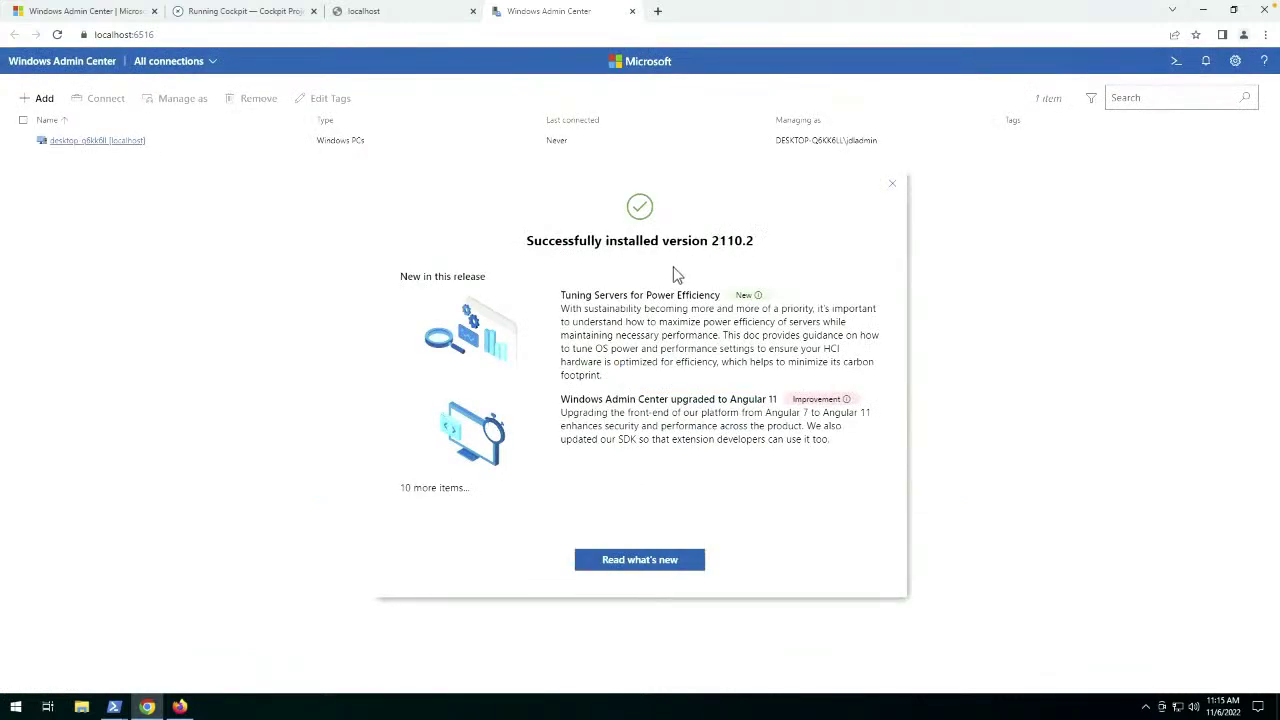
left_click(892, 184)
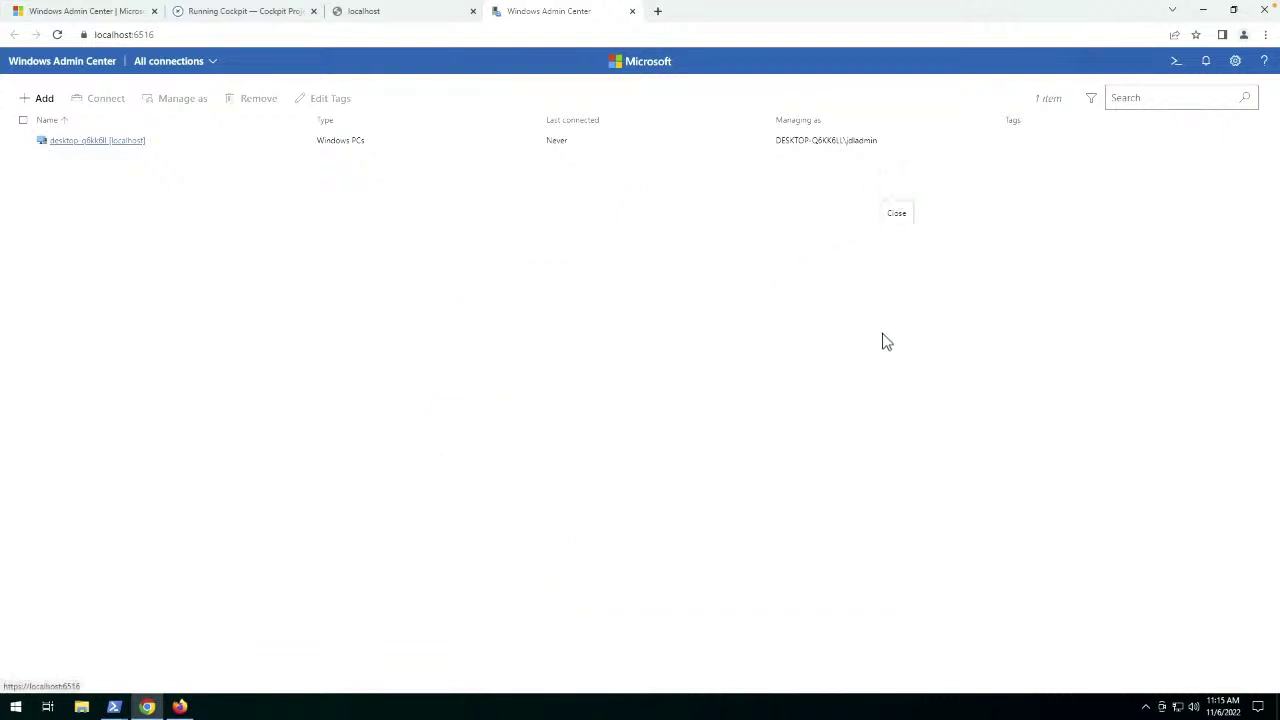
key("ctrl+plus")
key("ctrl+plus")
key("ctrl+plus")
key("ctrl+plus")
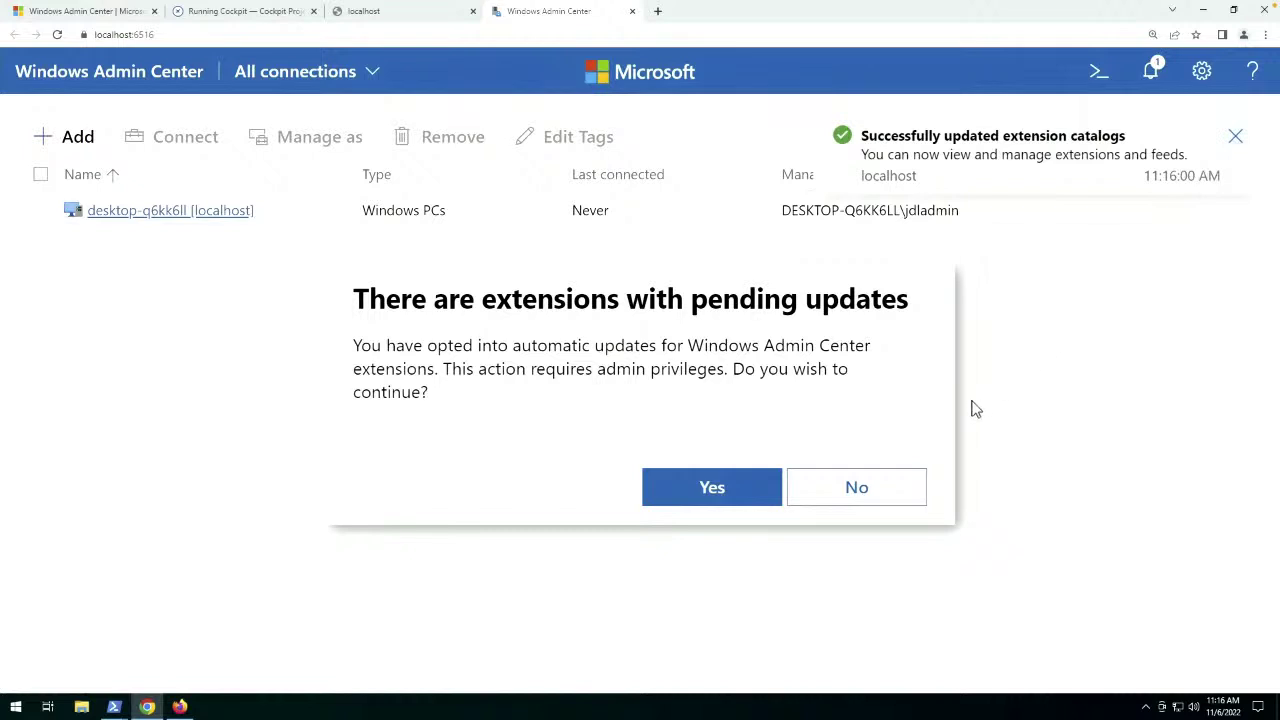
Approve the pending extension updates with administrator permission, then check notifications and the connection views list.
left_click(712, 490)
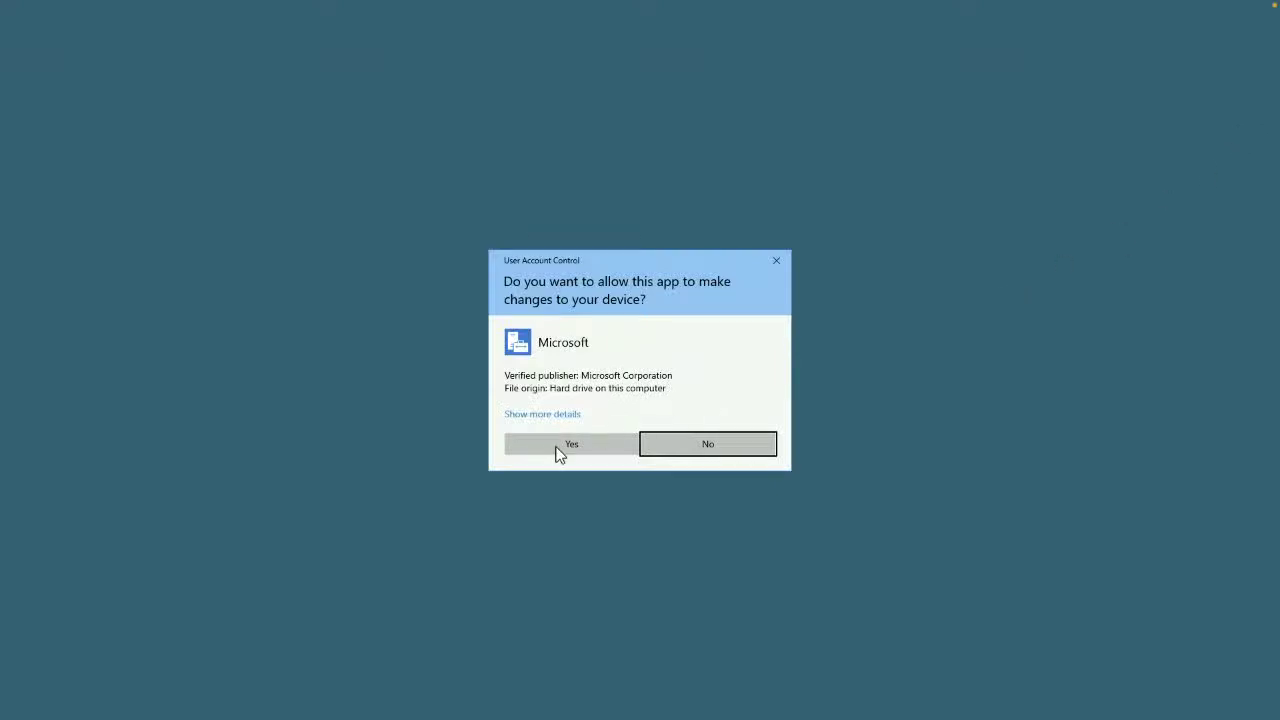
left_click(560, 447)
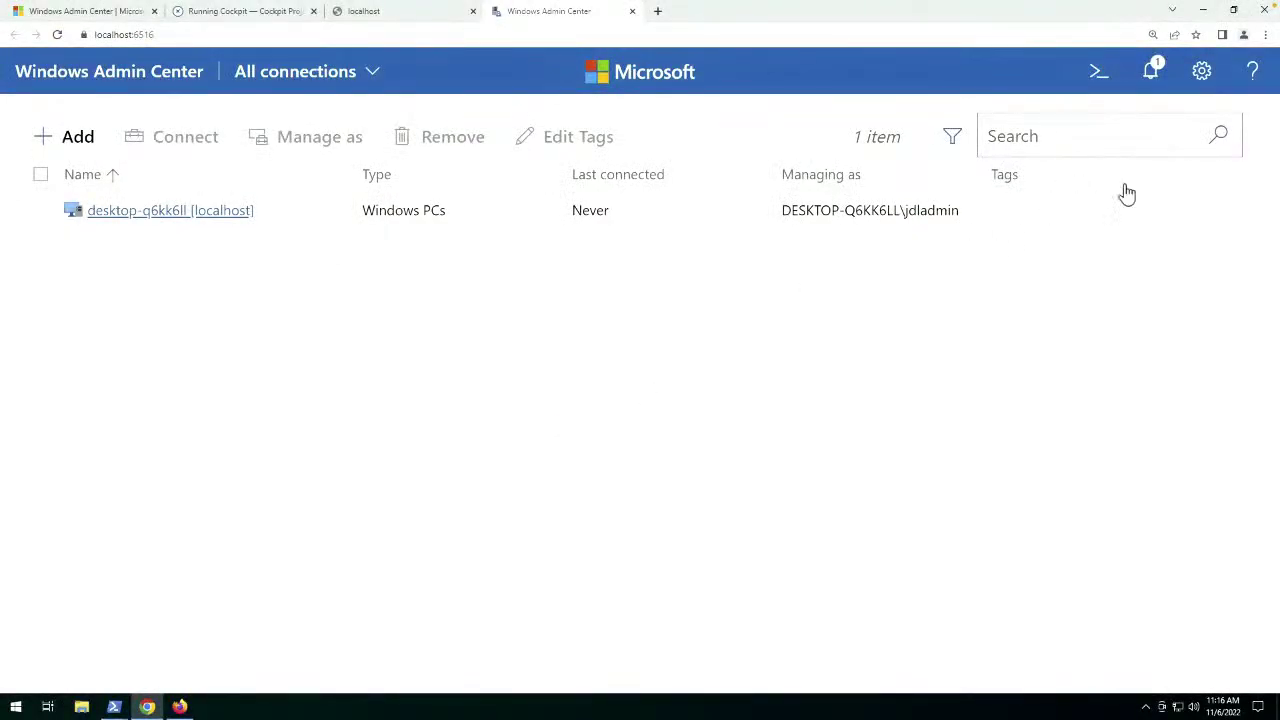
left_click(1151, 74)
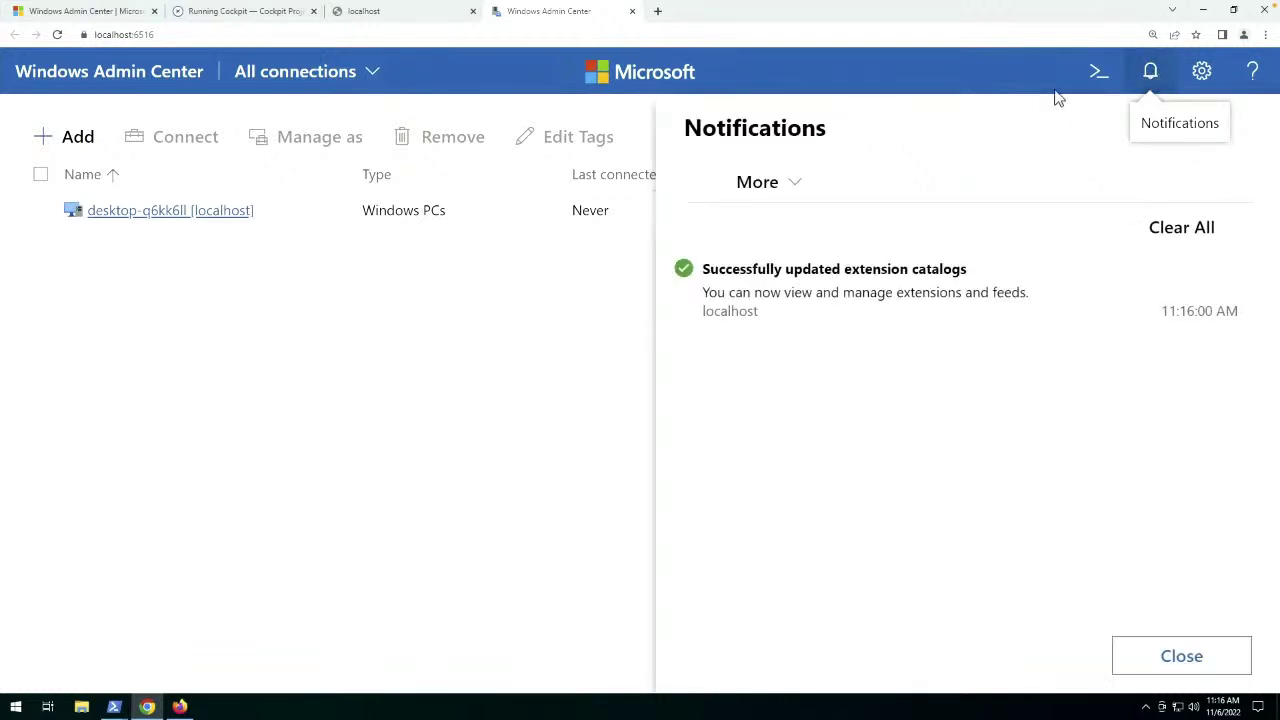
left_click(515, 292)
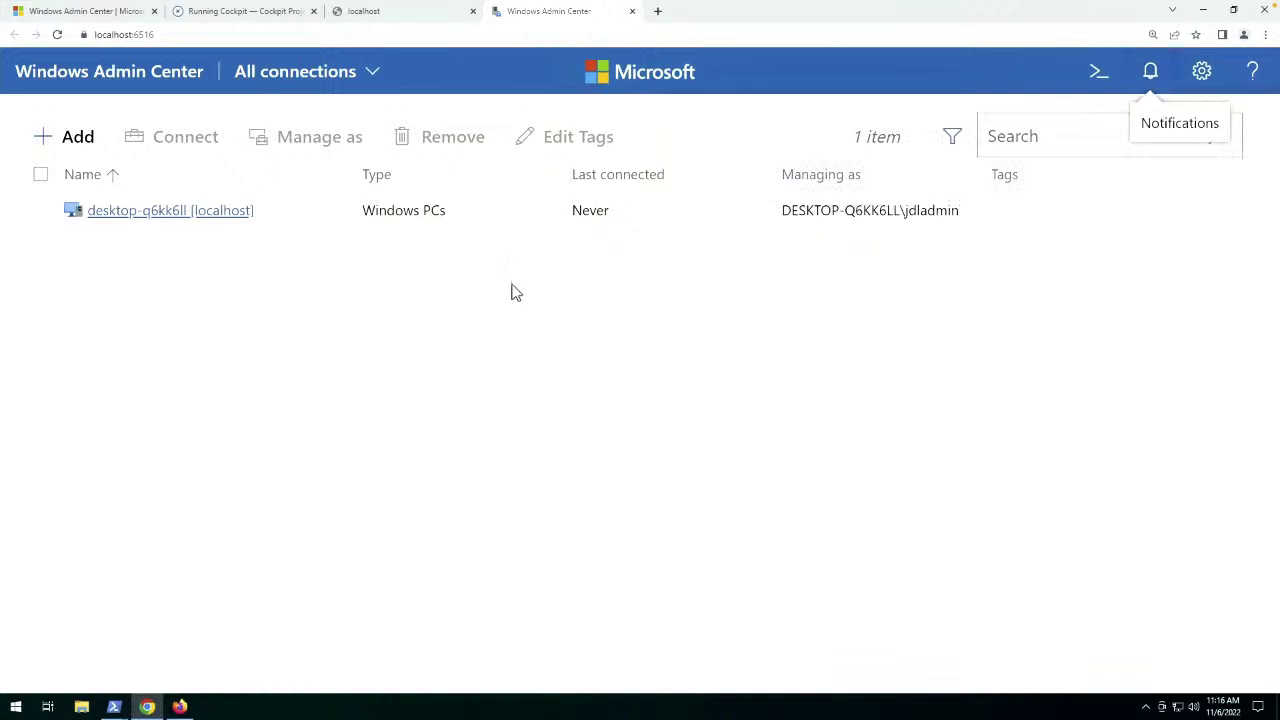
left_click(373, 76)
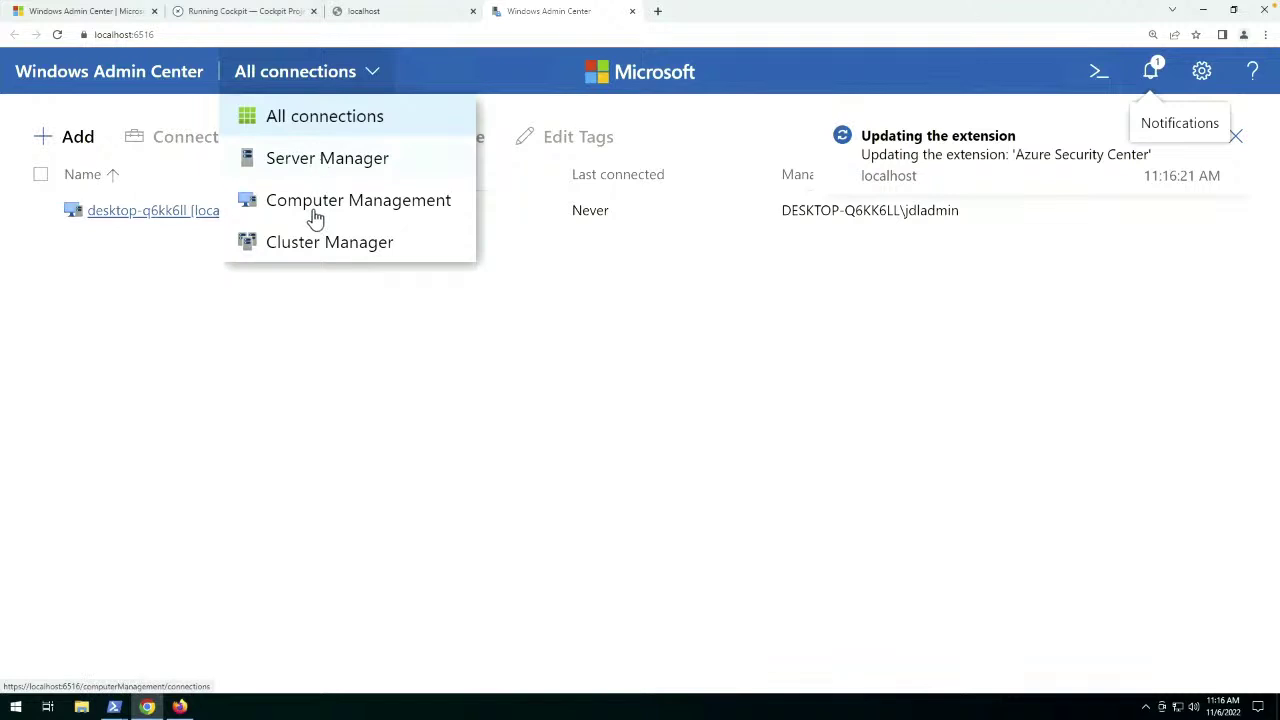
Close the connection views list and dismiss the six extension-update notifications.
left_click(276, 368)
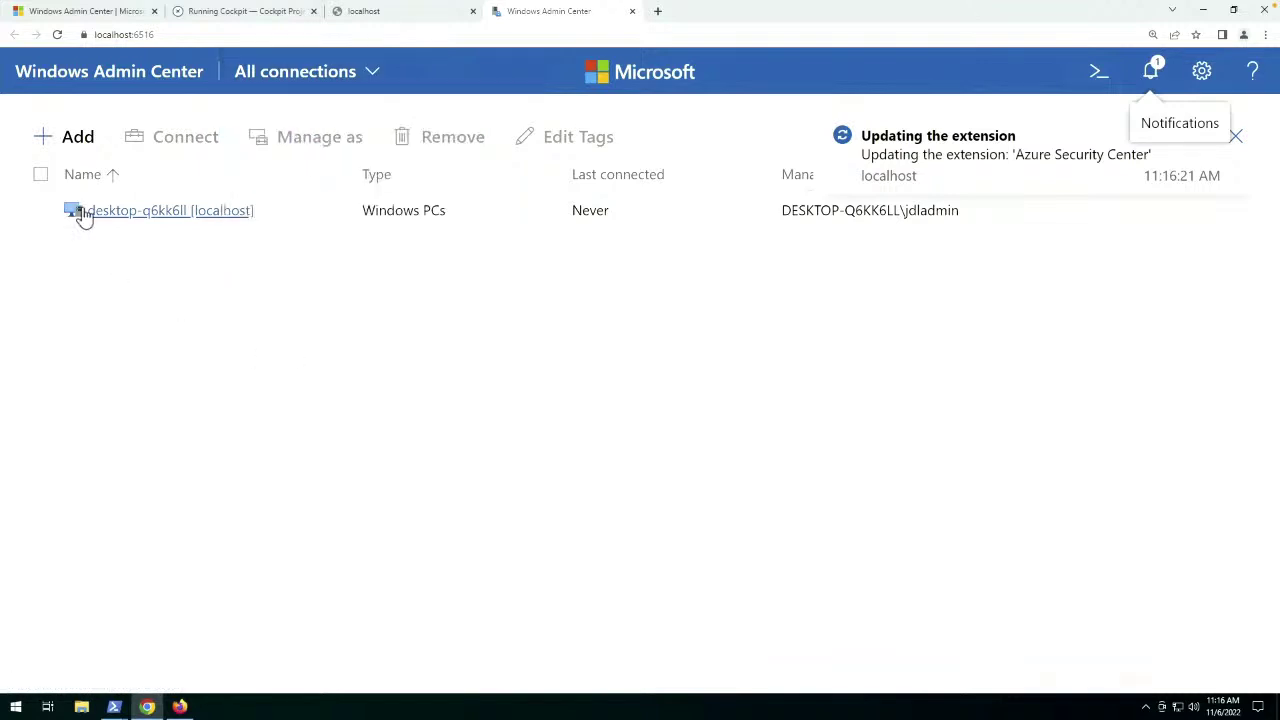
left_click(44, 145)
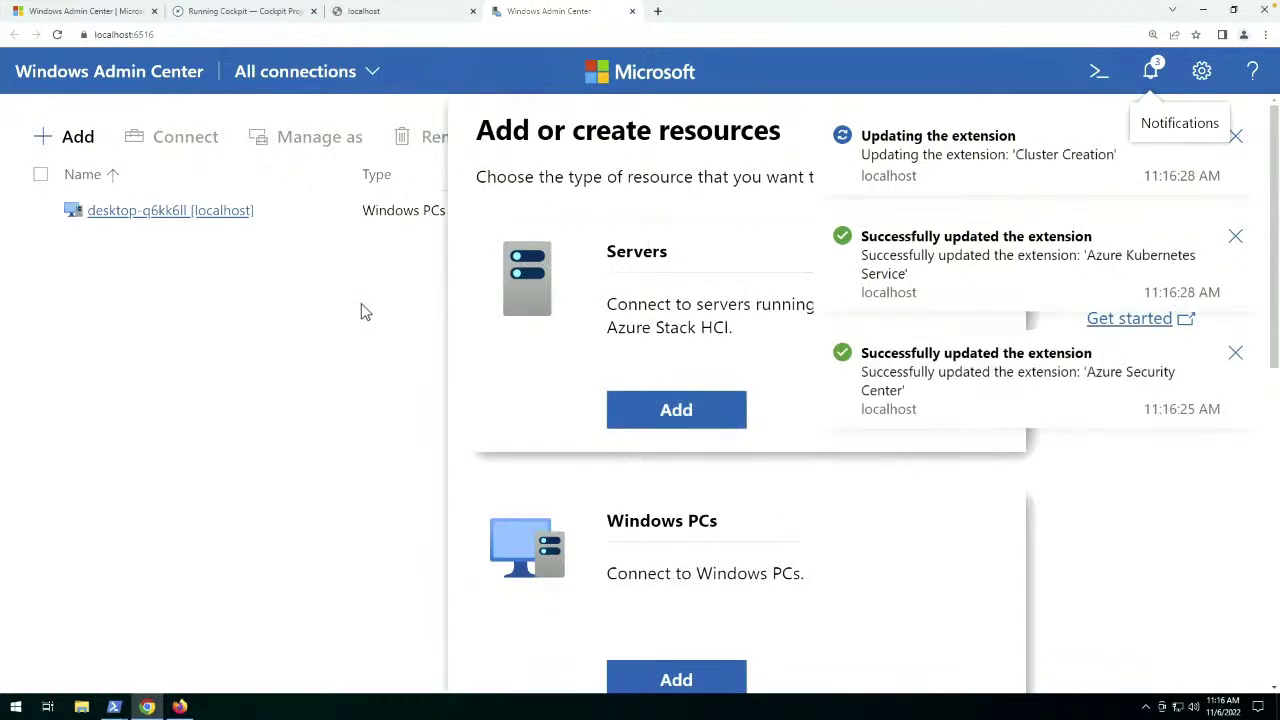
left_click(1237, 141)
left_click(1237, 141)
left_click(1237, 141)
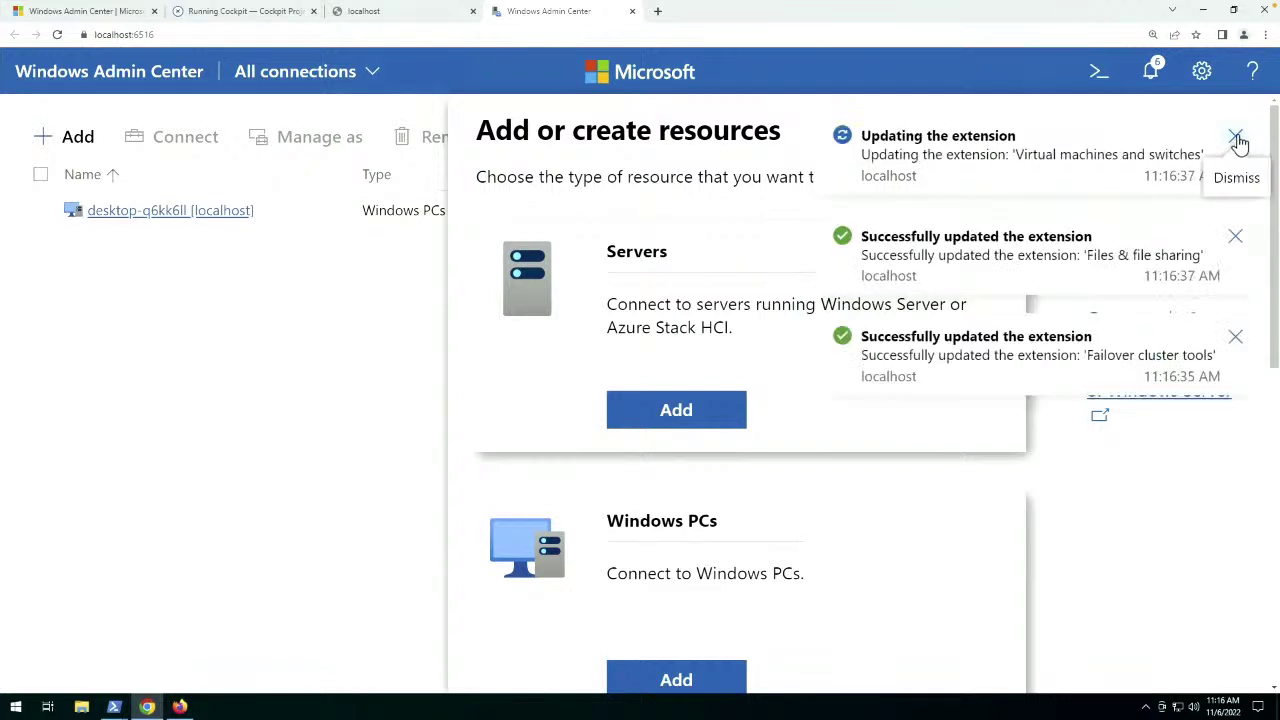
left_click(1237, 141)
left_click(1237, 141)
left_click(1237, 141)
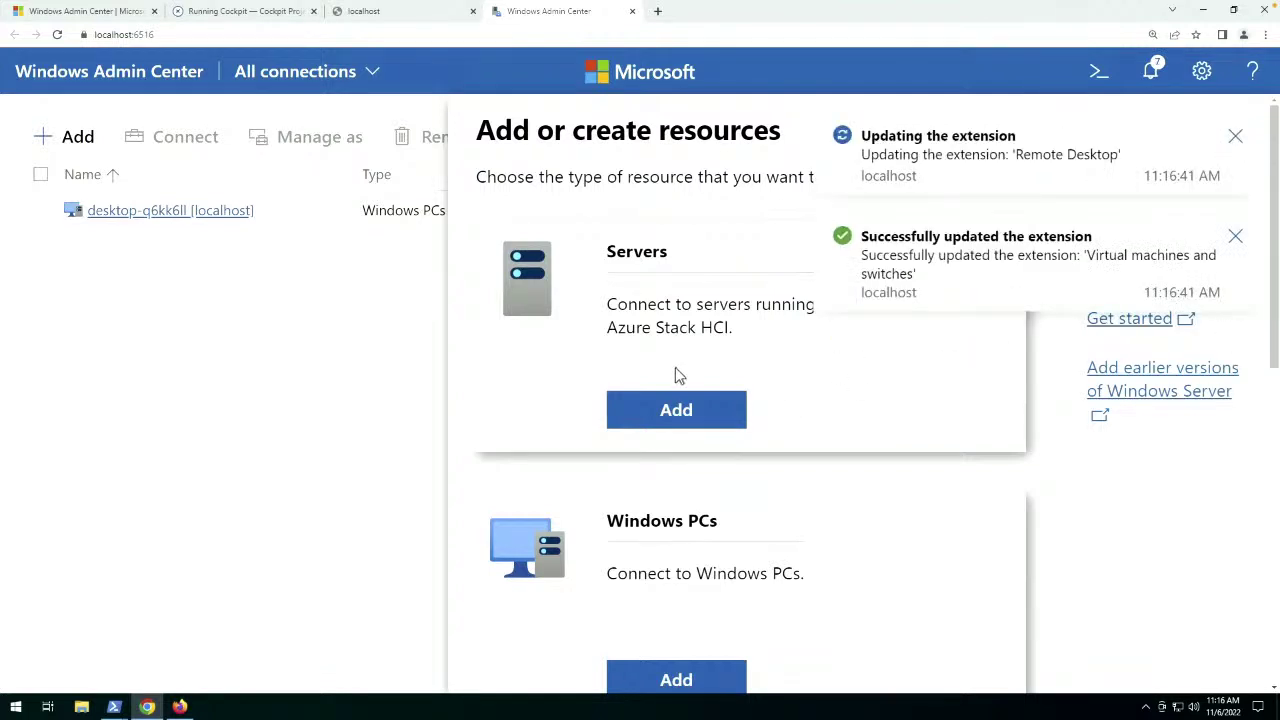
Zoom the page out to 110% and acknowledge the successful extension updates to reload.
scroll(597, 405, "down", 3)
scroll(597, 405, "down", 2)
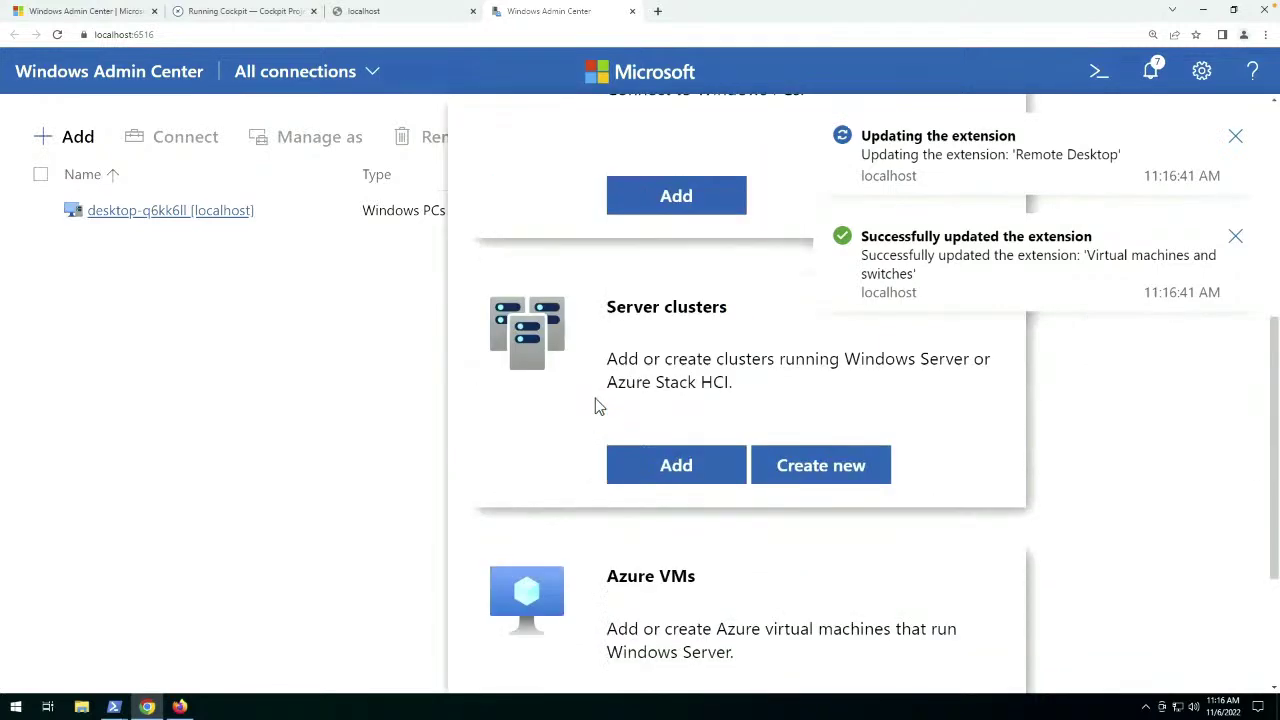
scroll(597, 405, "down", 3)
scroll(597, 405, "up", 8)
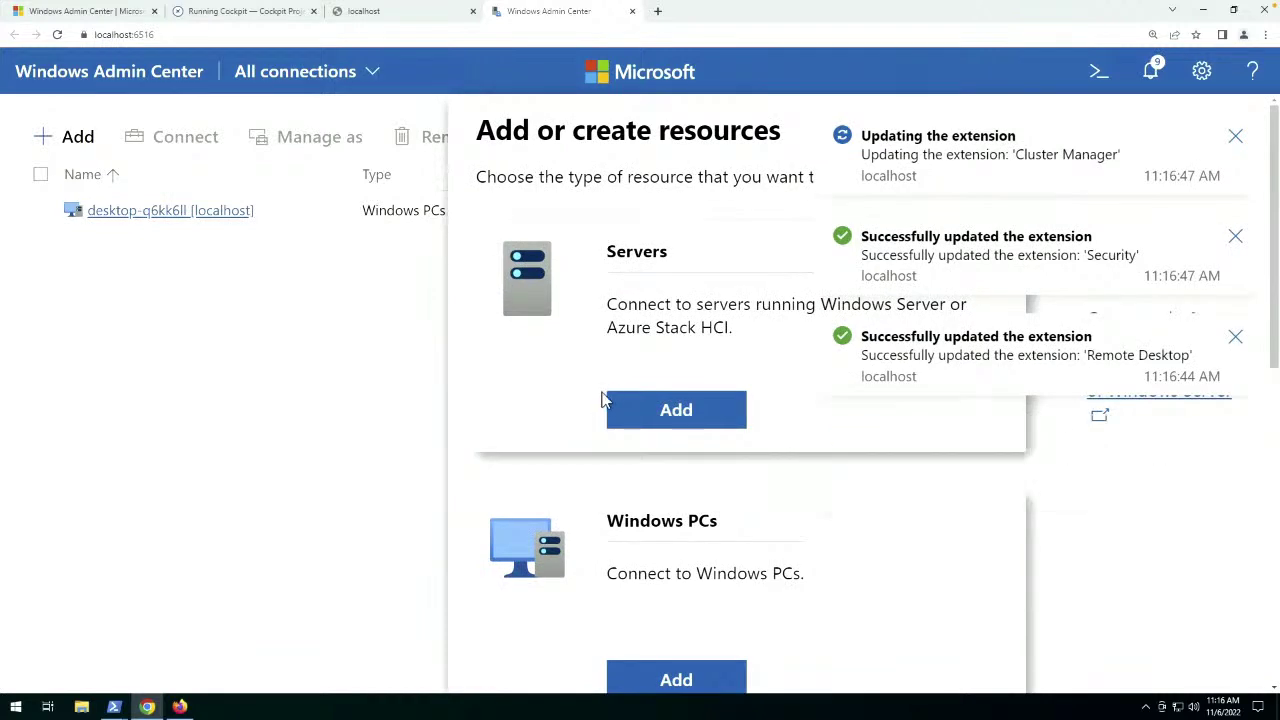
key("ctrl+minus")
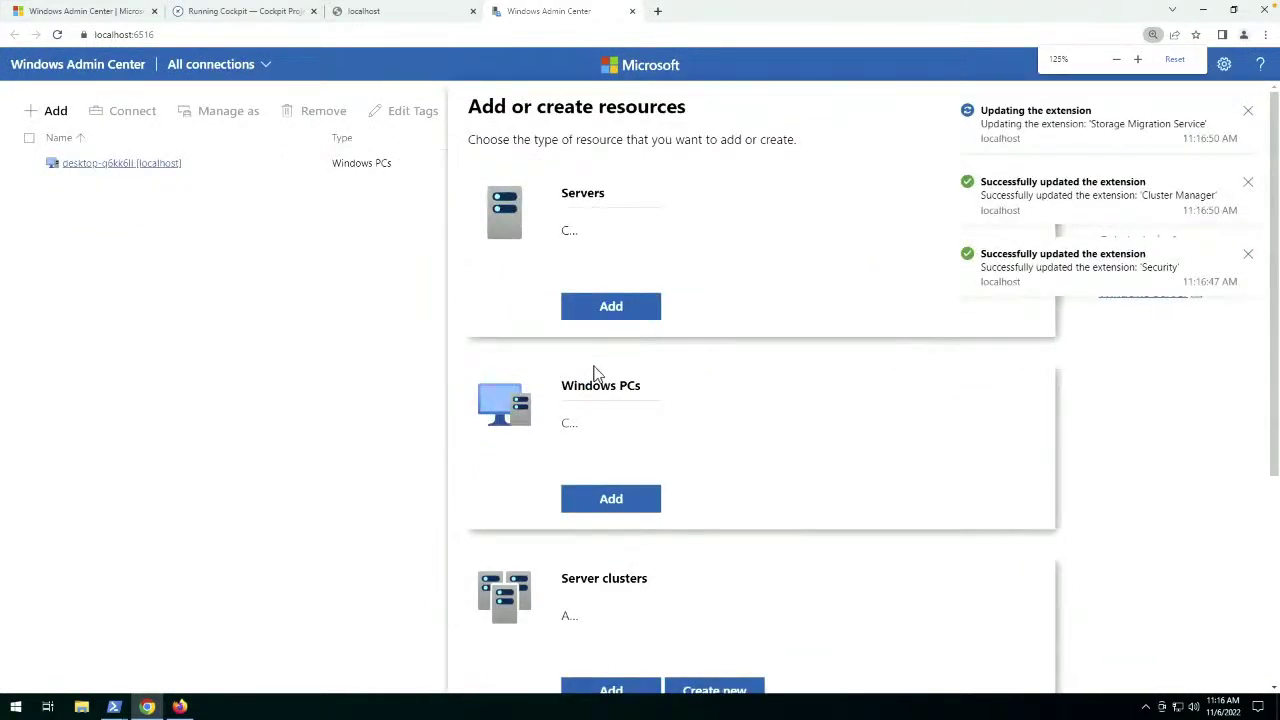
key("ctrl+minus")
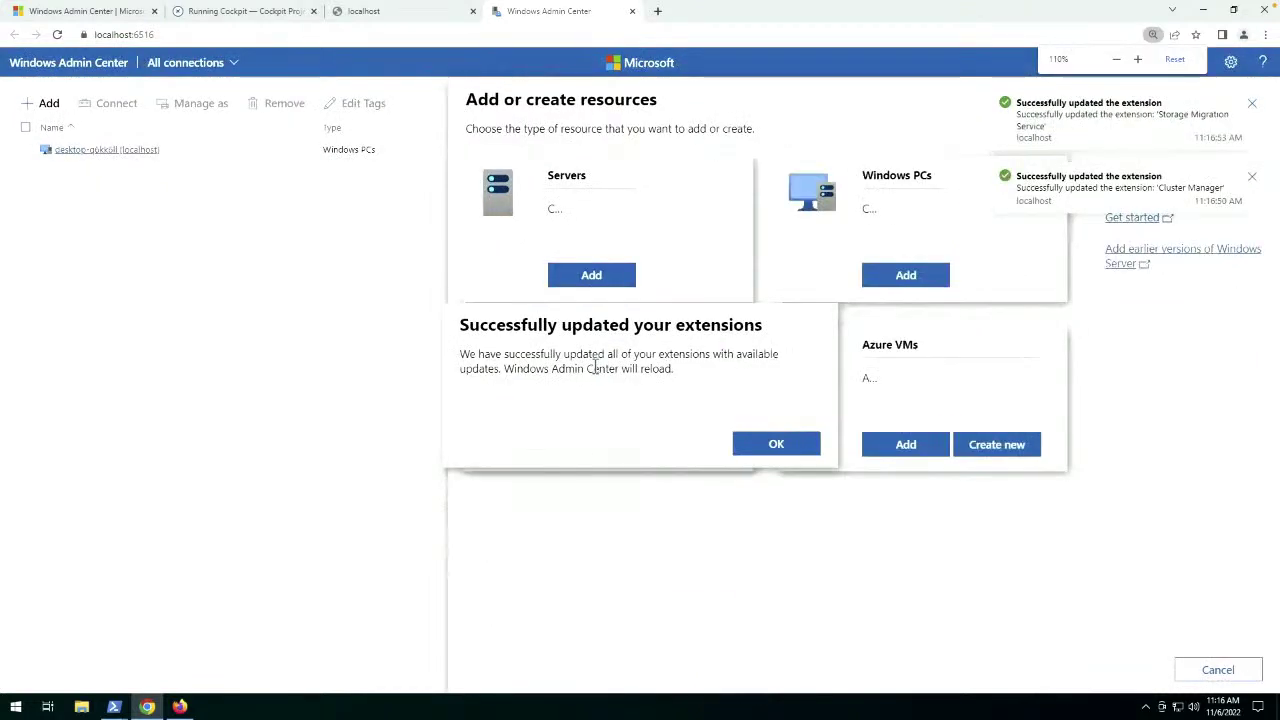
left_click(789, 447)
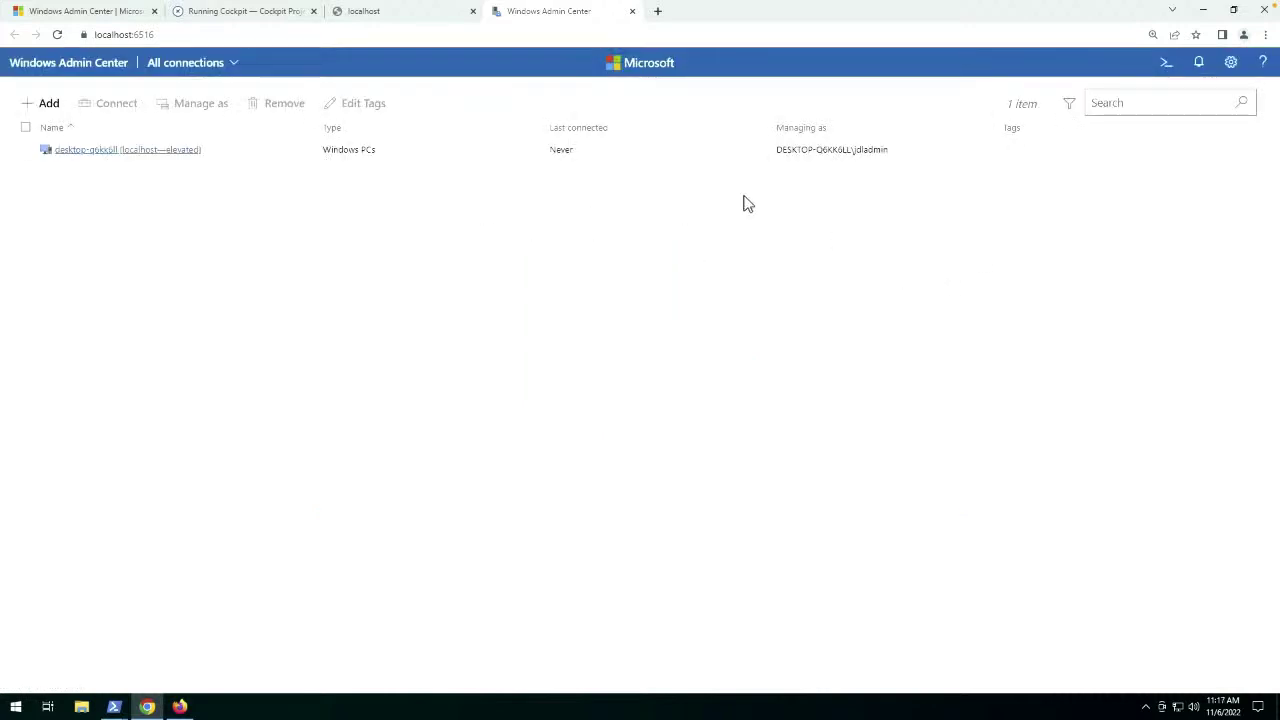
Zoom back to 175% and choose to add a server connection.
key("ctrl+plus")
key("ctrl+plus")
key("ctrl+plus")
key("ctrl+plus")
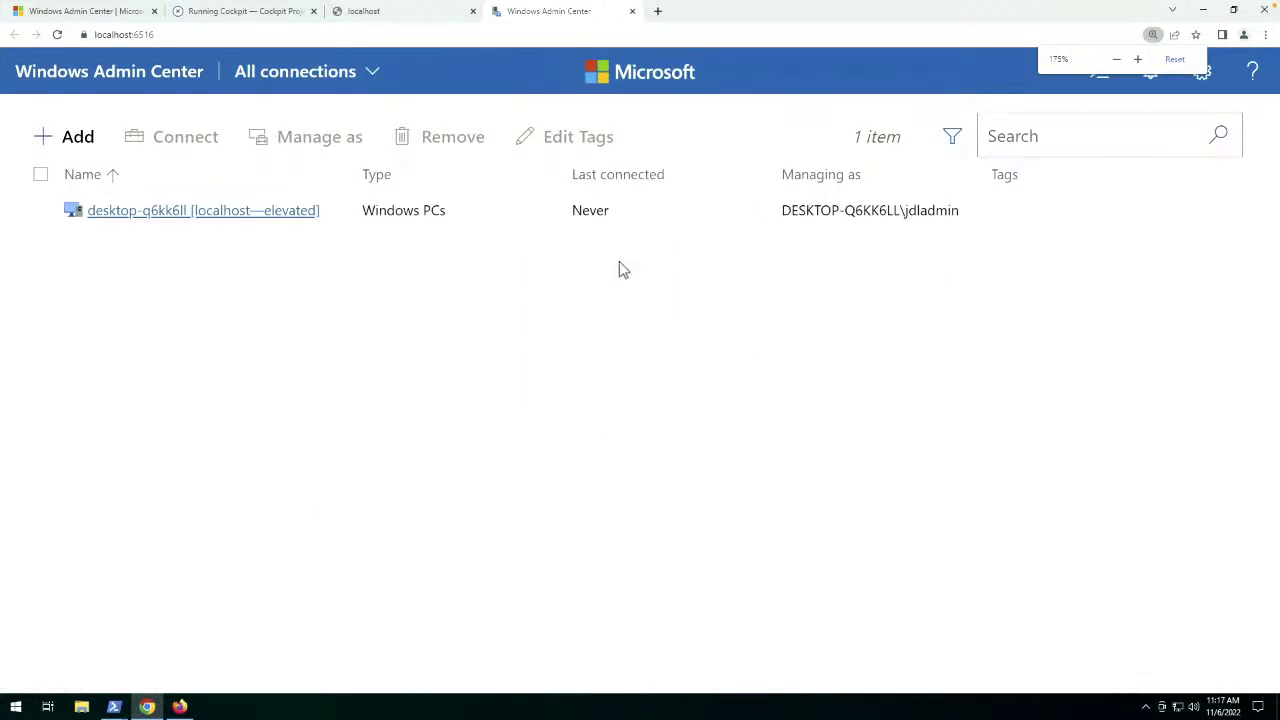
left_click(84, 141)
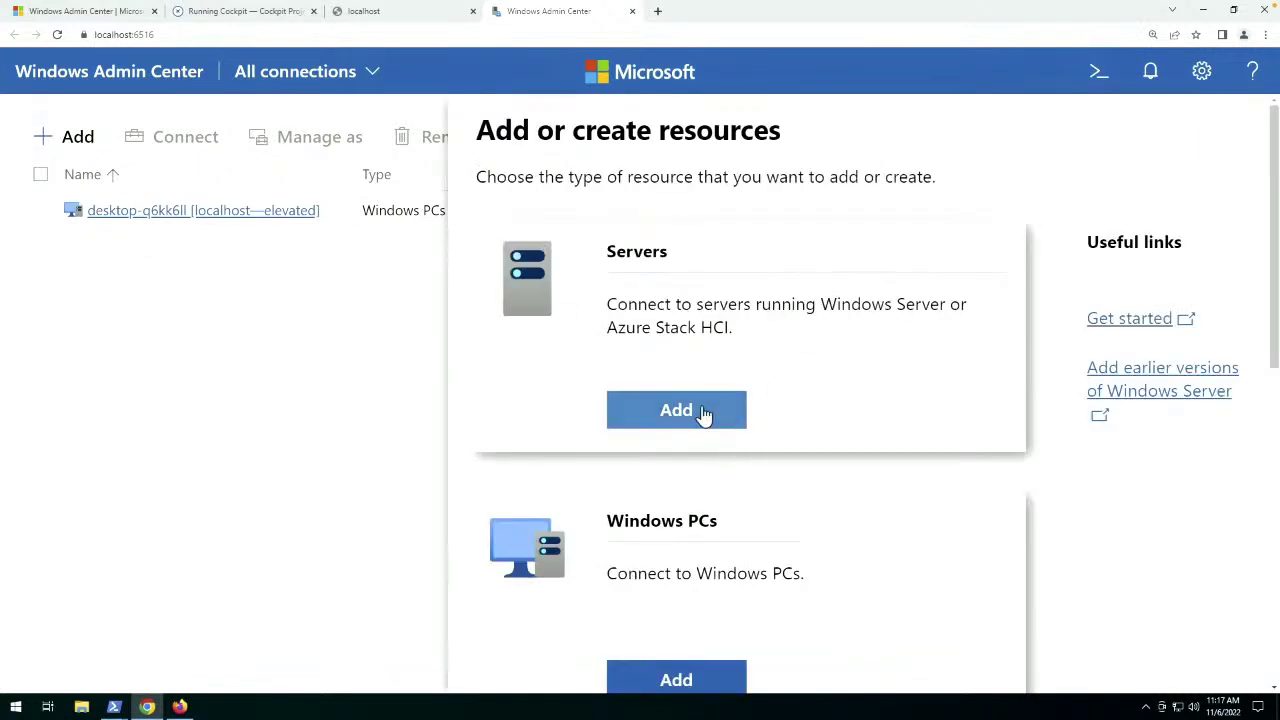
left_click(666, 414)
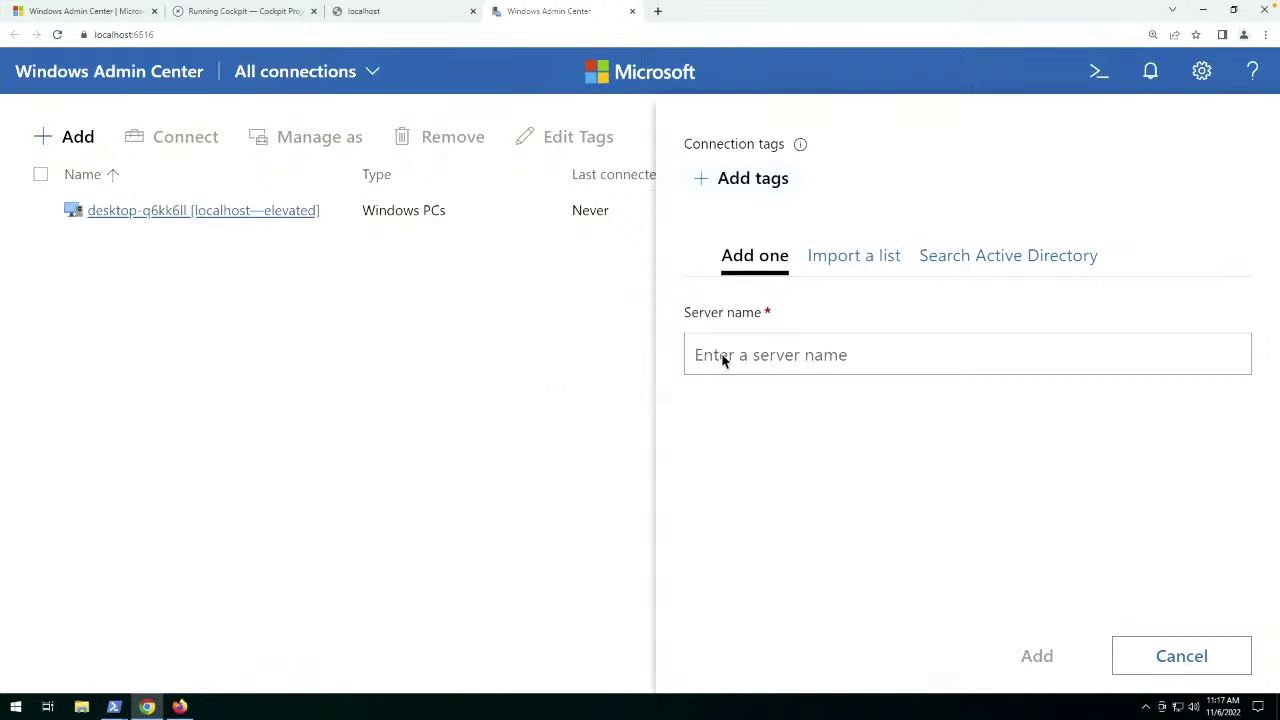
Replace 'srvheadless' with the partial server address 172.16.74. and switch to the Firefox desktop.
type("srvheadless")
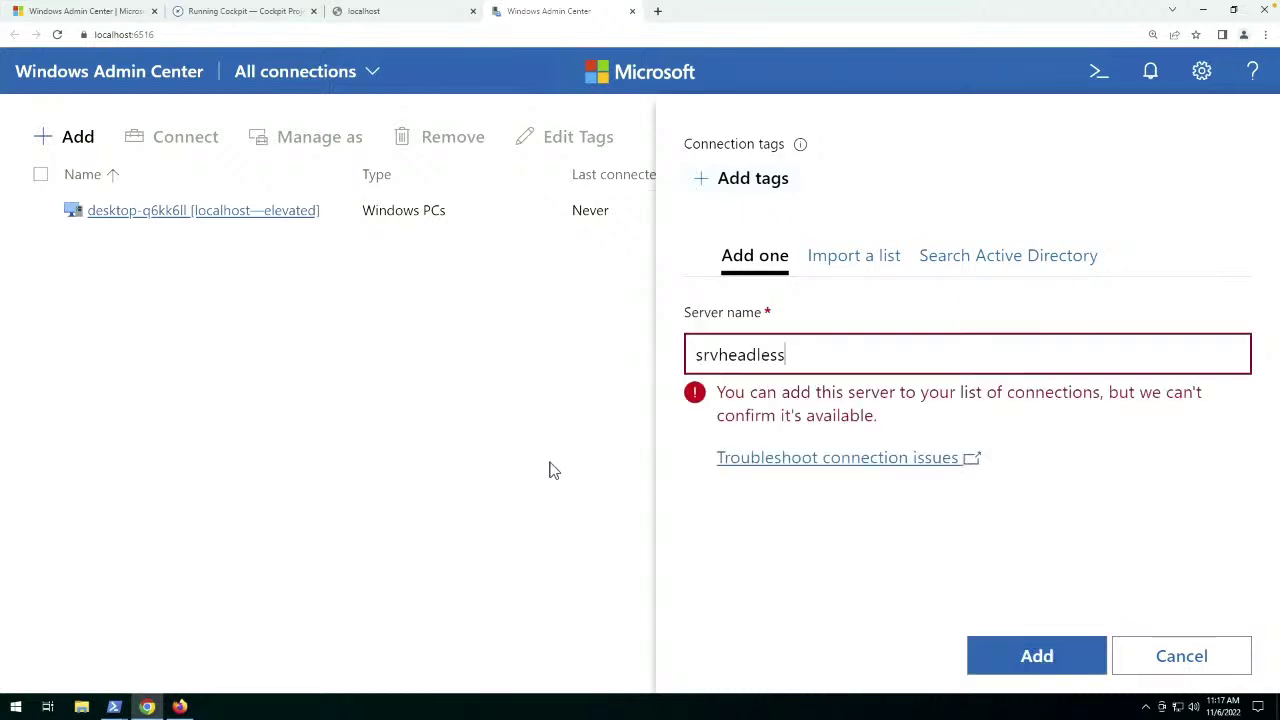
key("ctrl+a")
key("BackSpace")
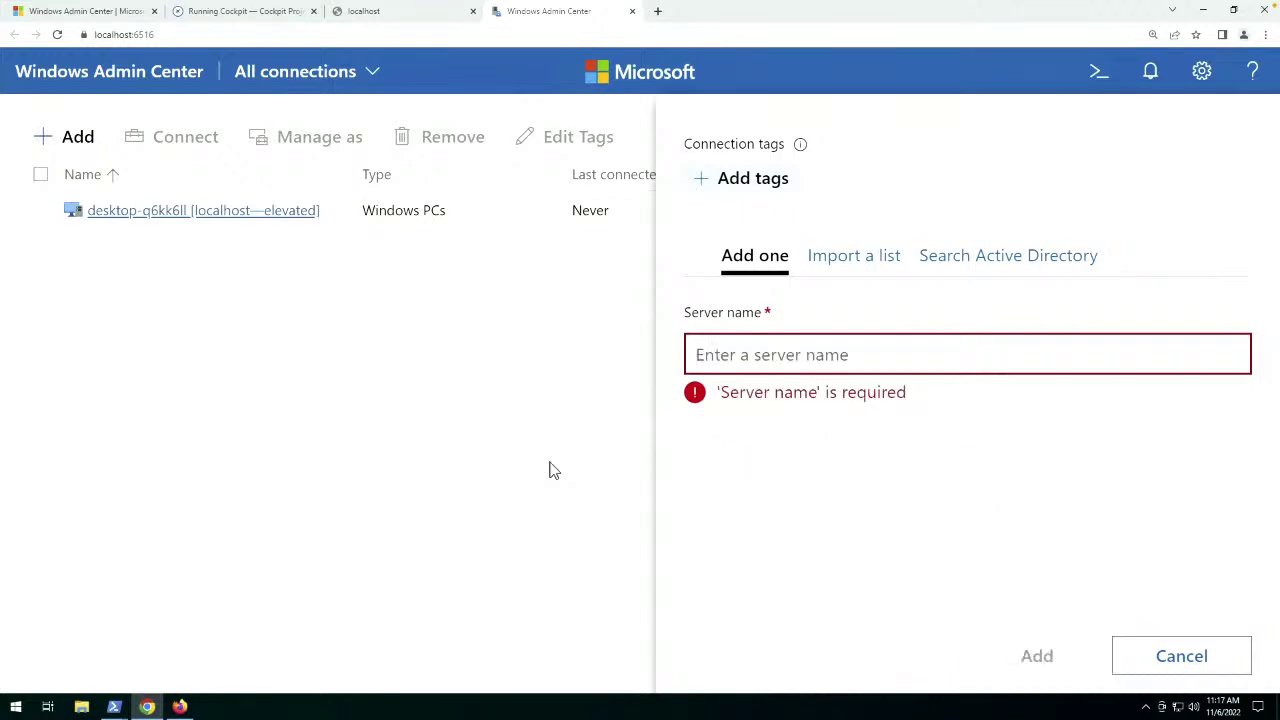
type("172.16.74.")
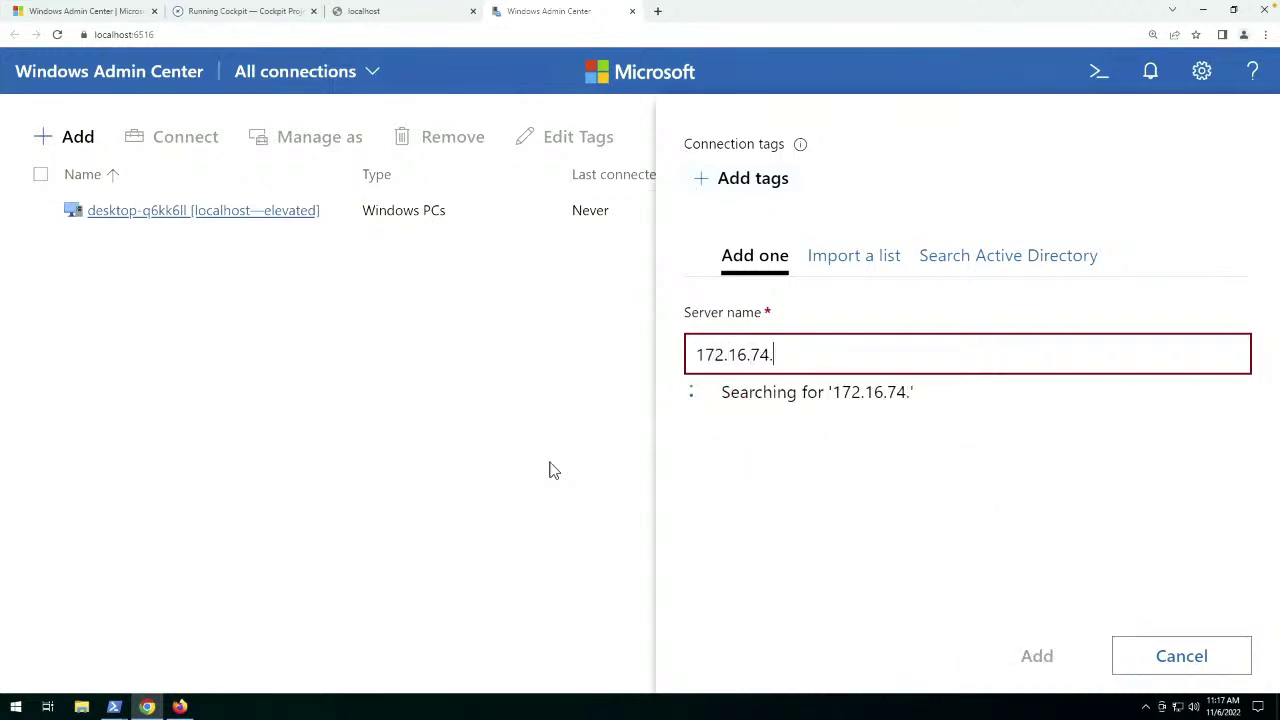
key("ctrl+Left")
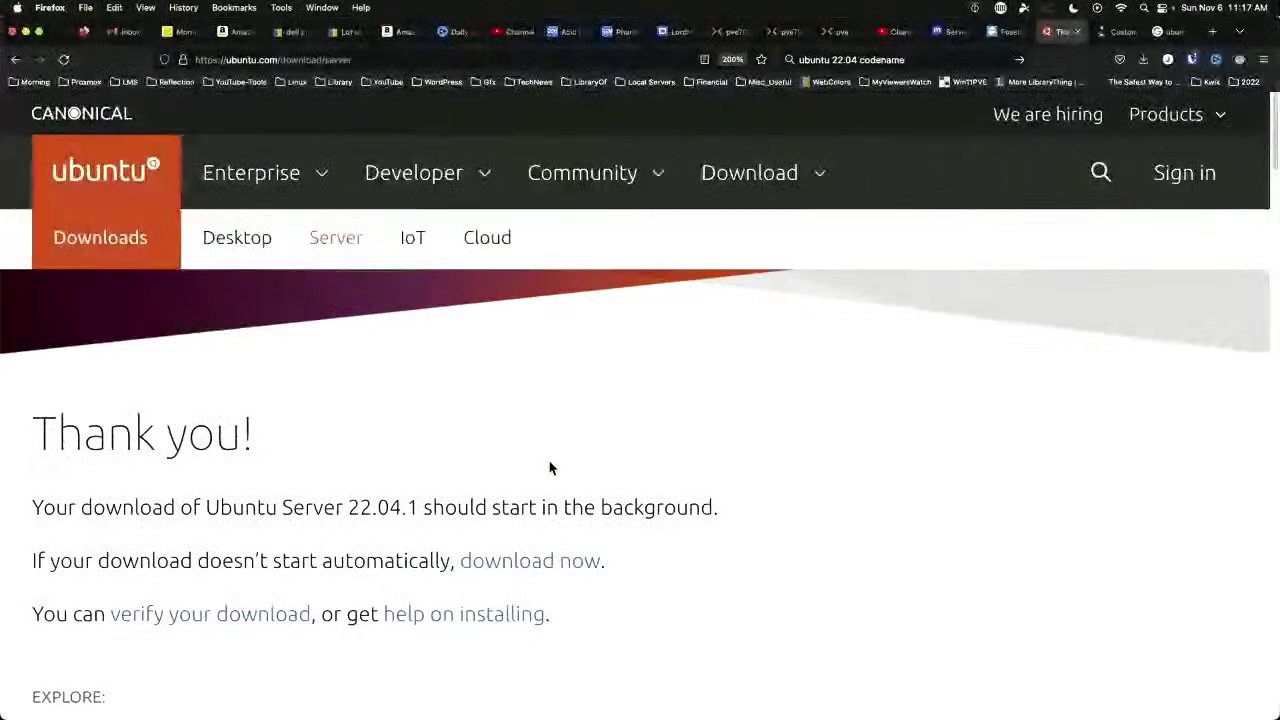
In the Proxmox VM console, decline the restart and open sconfig Network settings showing 172.16.74.124.
left_click(830, 32)
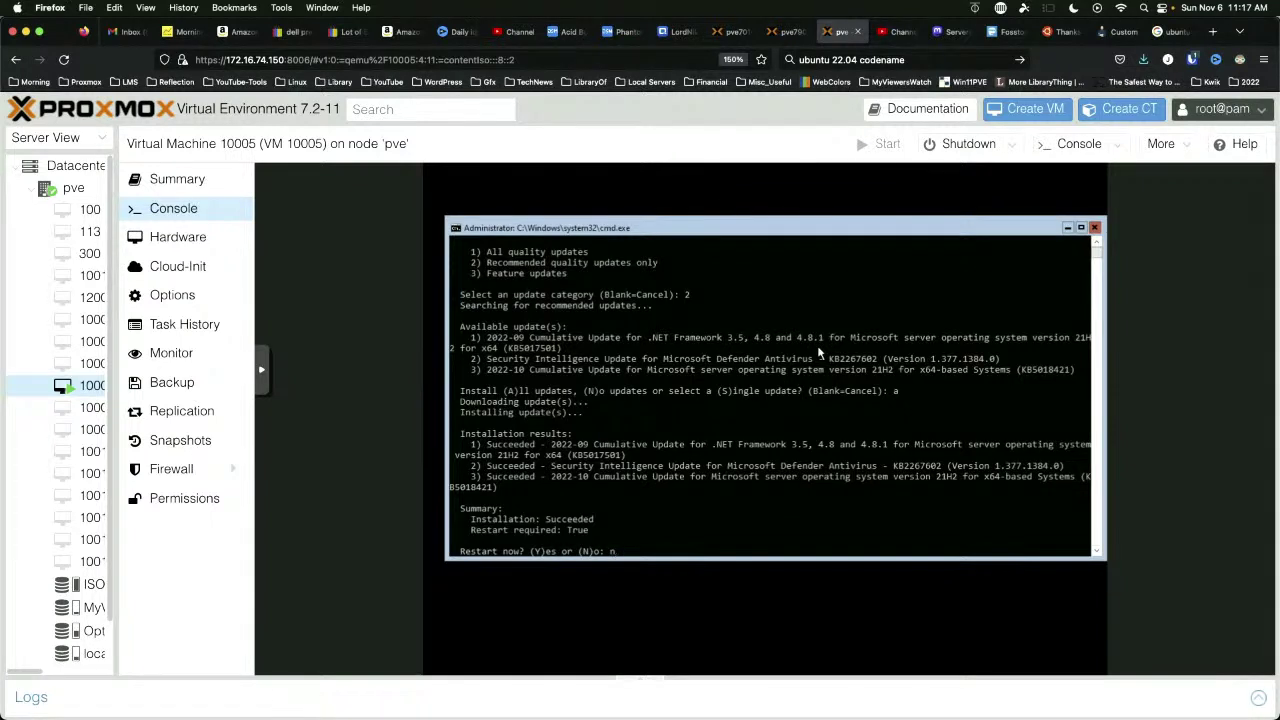
key("Return")
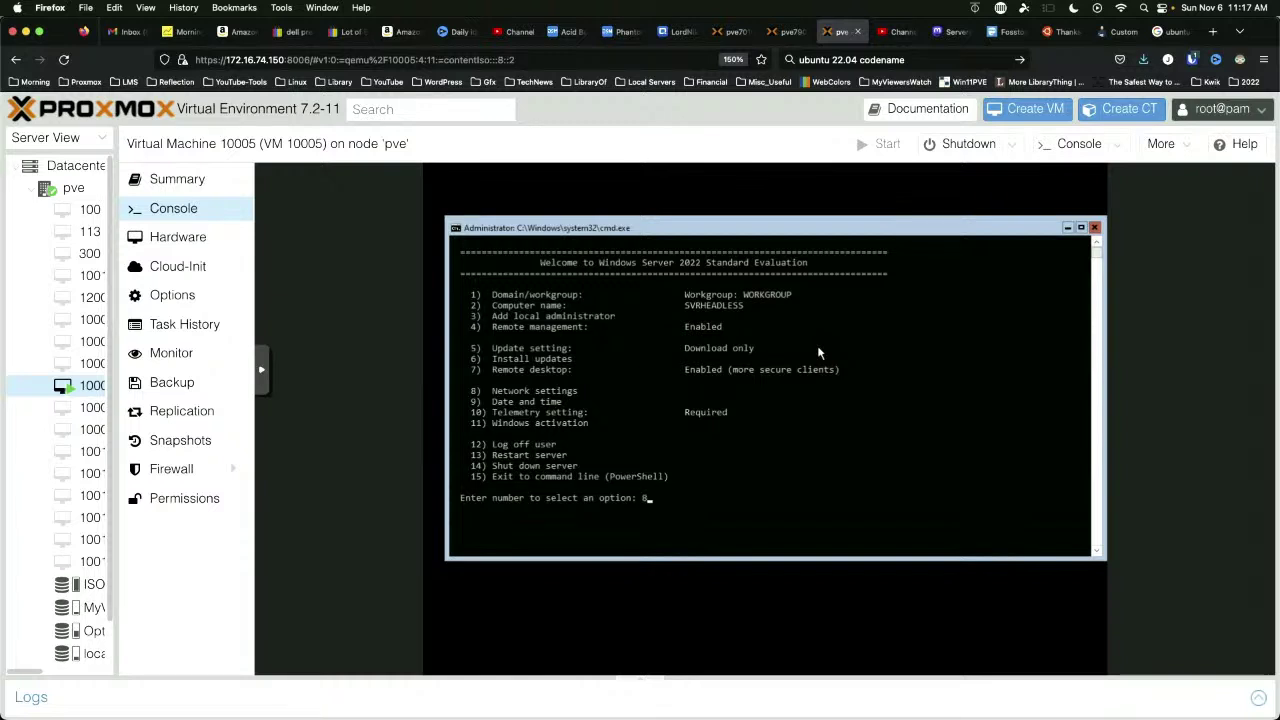
key("Return")
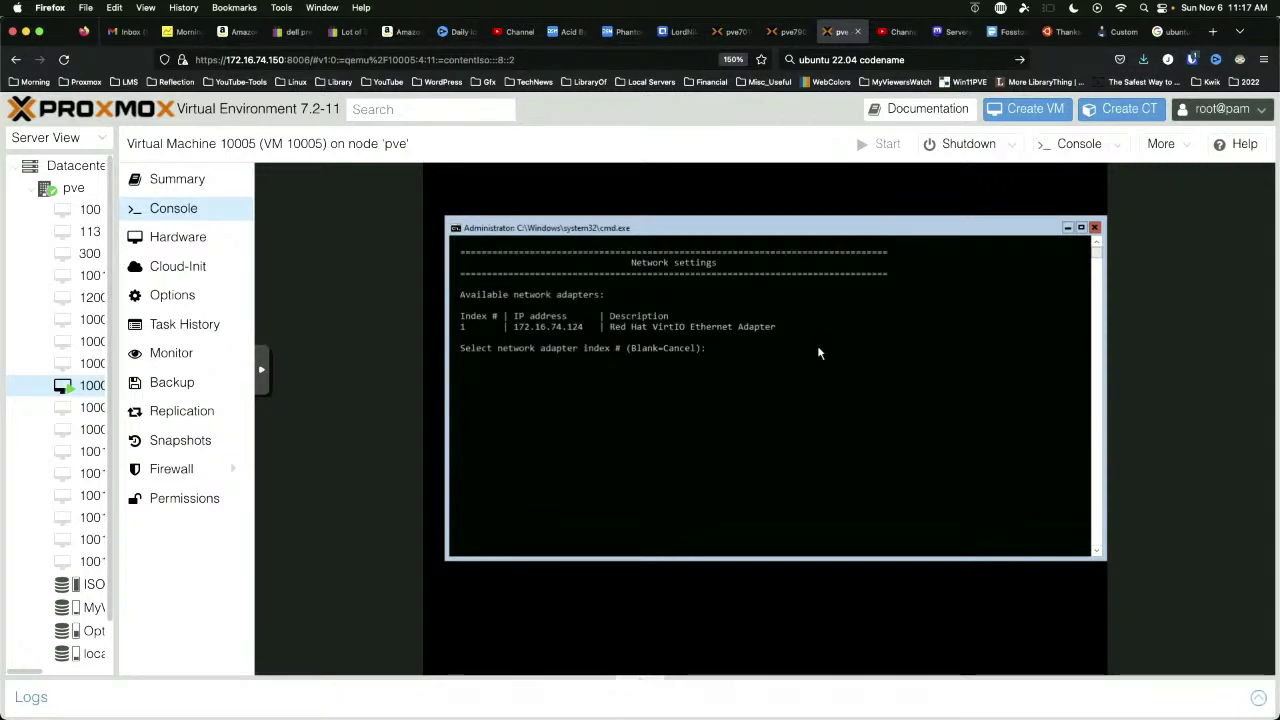
key("ctrl+Right")
key("ctrl+Right")
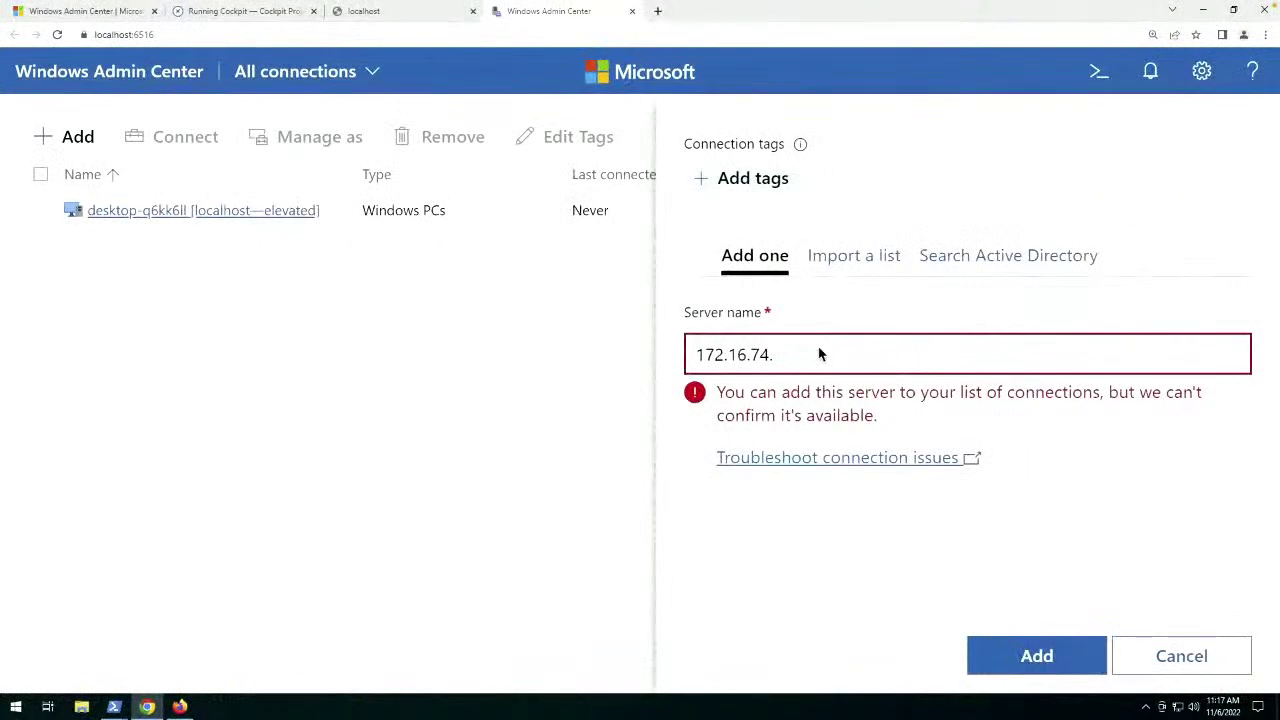
Complete the server name as 172.16.74.124.
type("124")
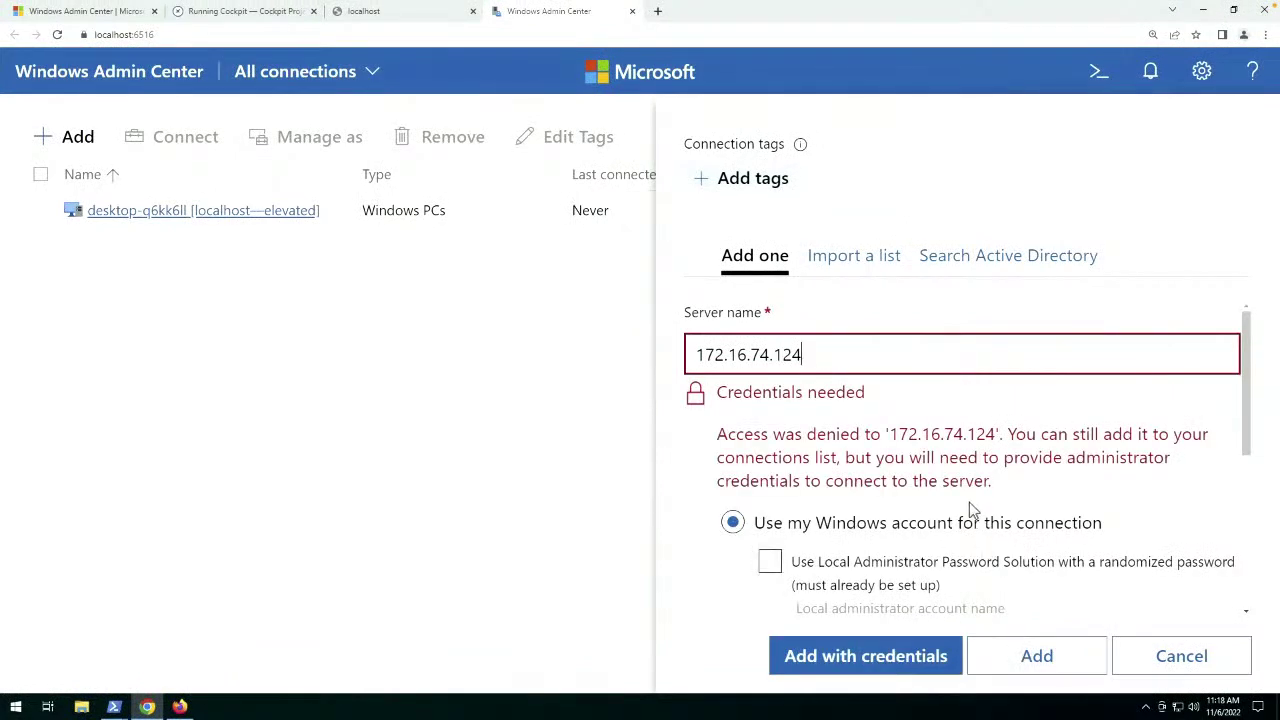
scroll(912, 403, "down", 3)
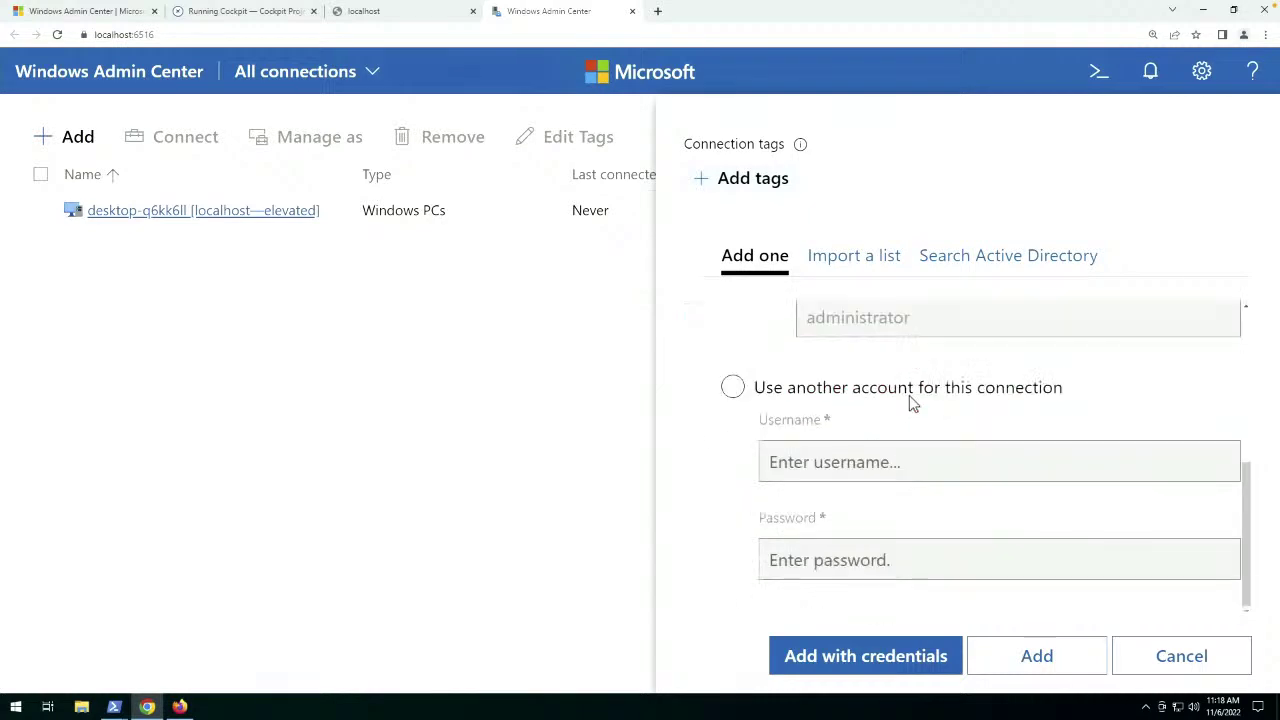
scroll(912, 403, "up", 3)
scroll(910, 398, "down", 1)
scroll(908, 393, "down", 2)
Add the server using another account's username and password, declining the browser's password save.
left_click(733, 392)
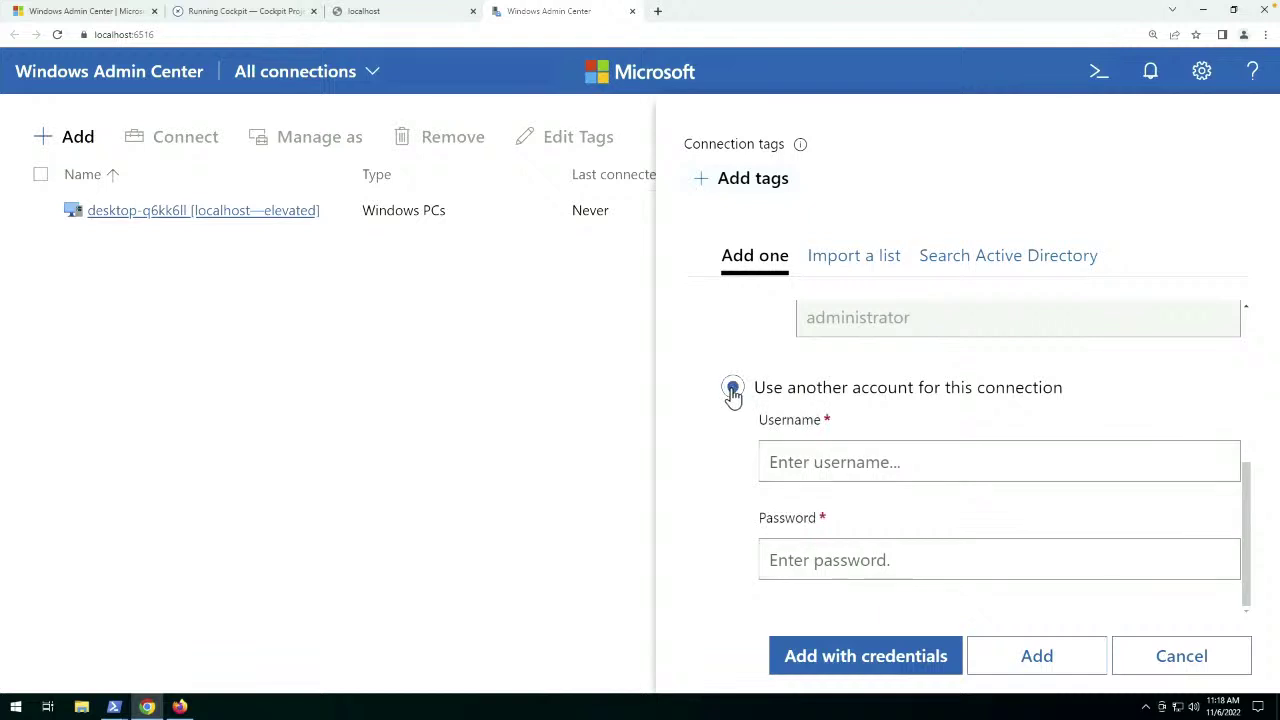
left_click(887, 462)
type("jdladmin")
key("Tab")
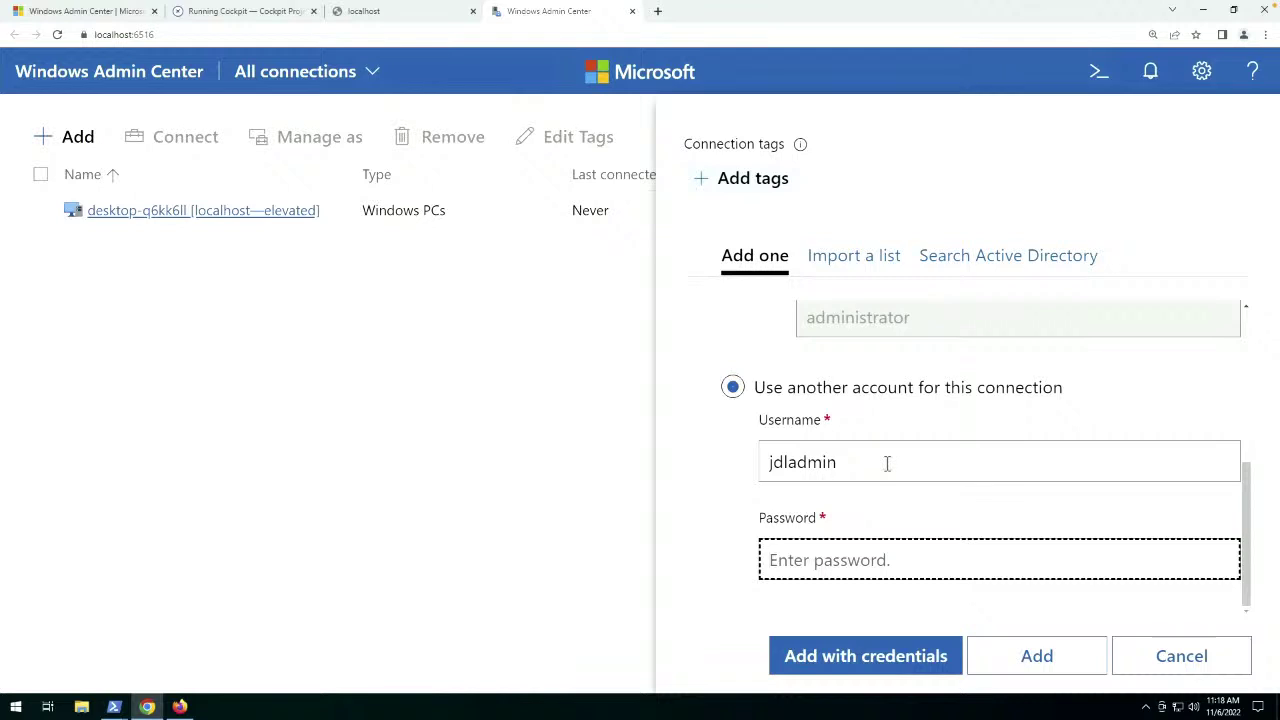
type("•")
type("••••")
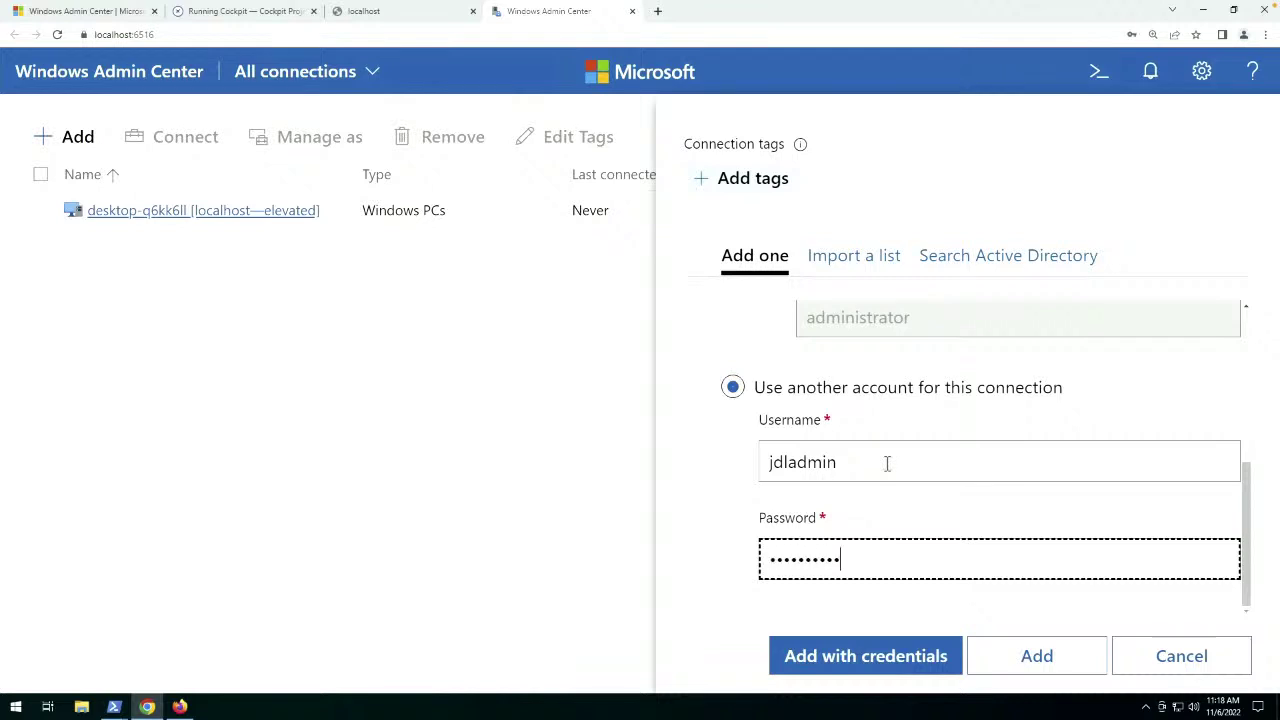
left_click(1046, 664)
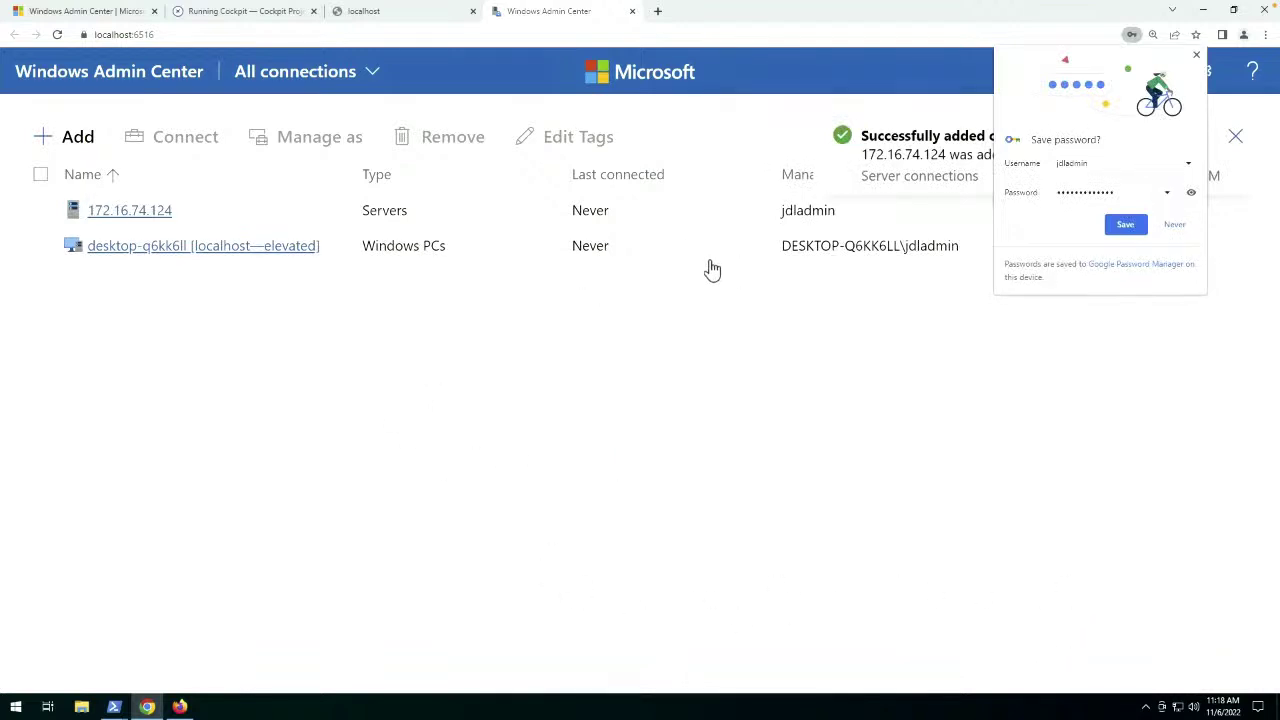
left_click(1175, 226)
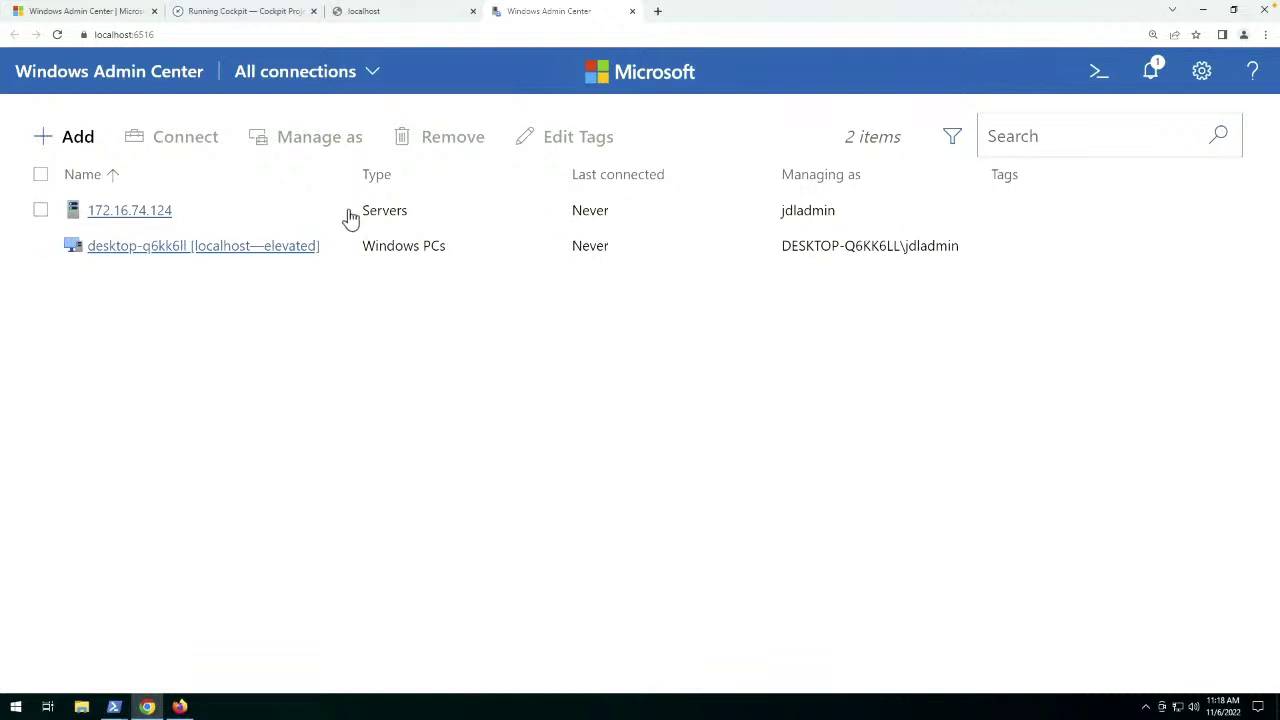
Connect to 172.16.74.124 with the credentials applied to all connections.
left_click(128, 217)
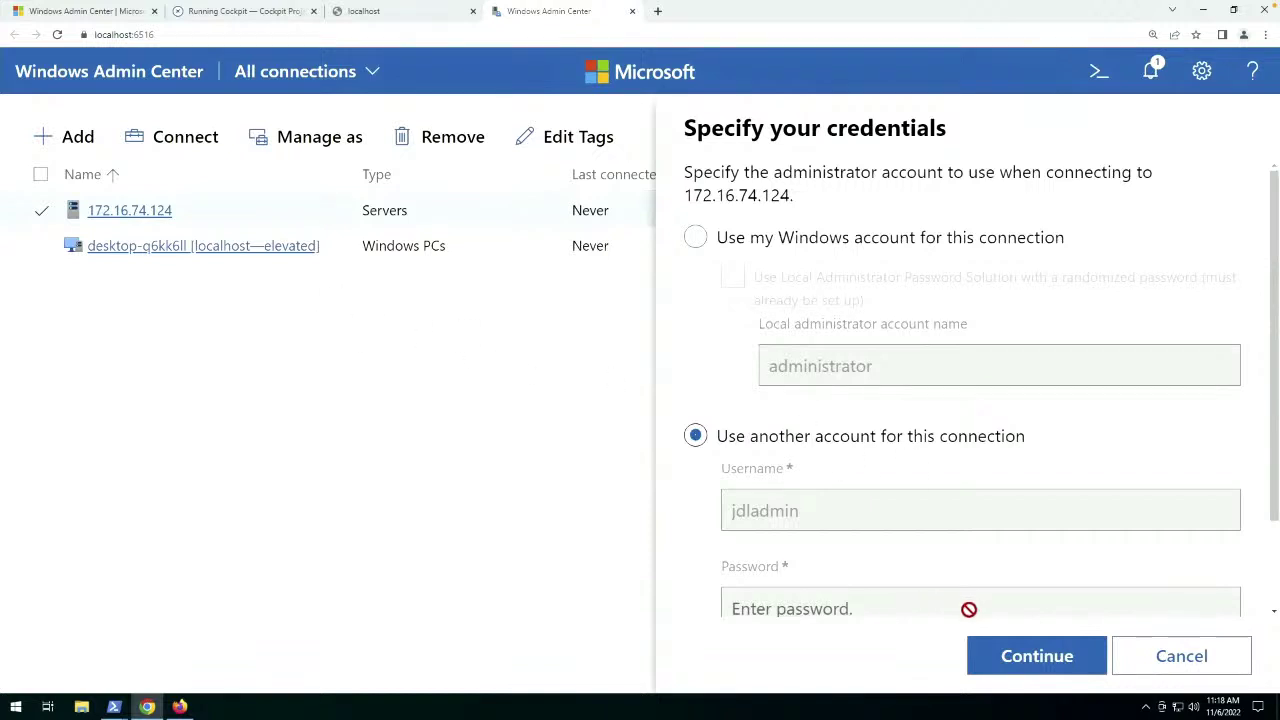
scroll(970, 452, "down", 2)
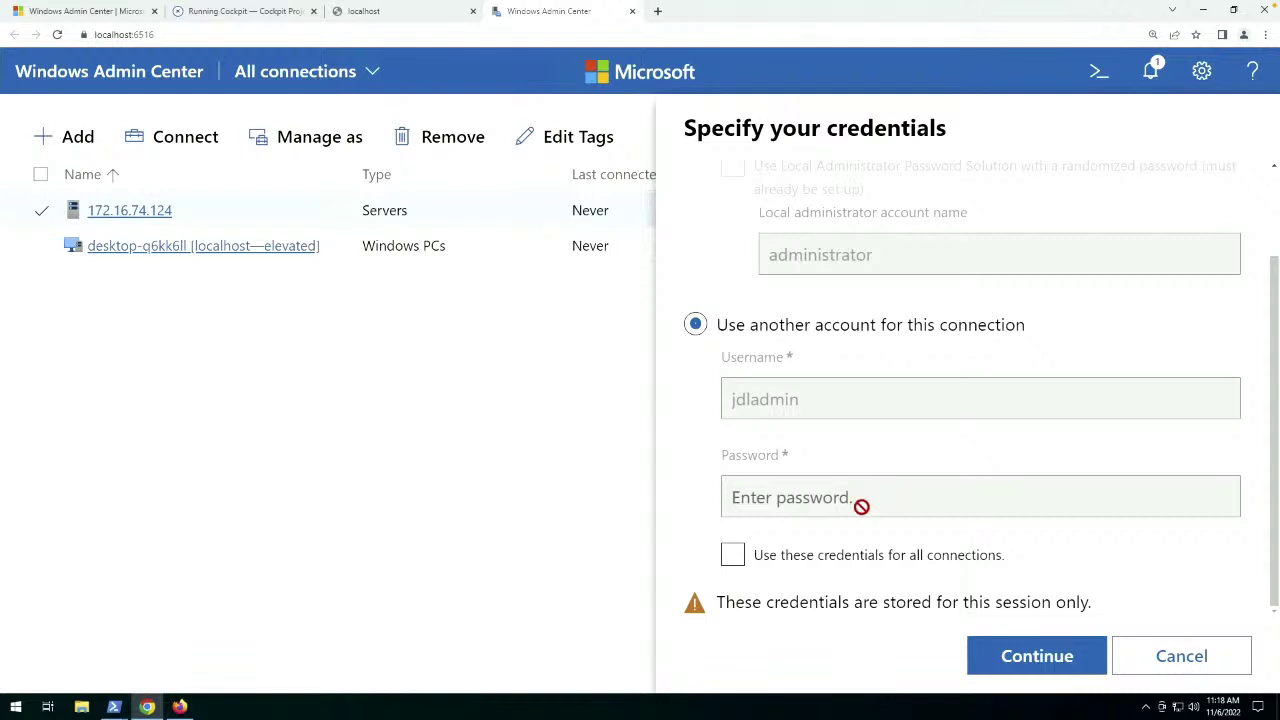
left_click(732, 562)
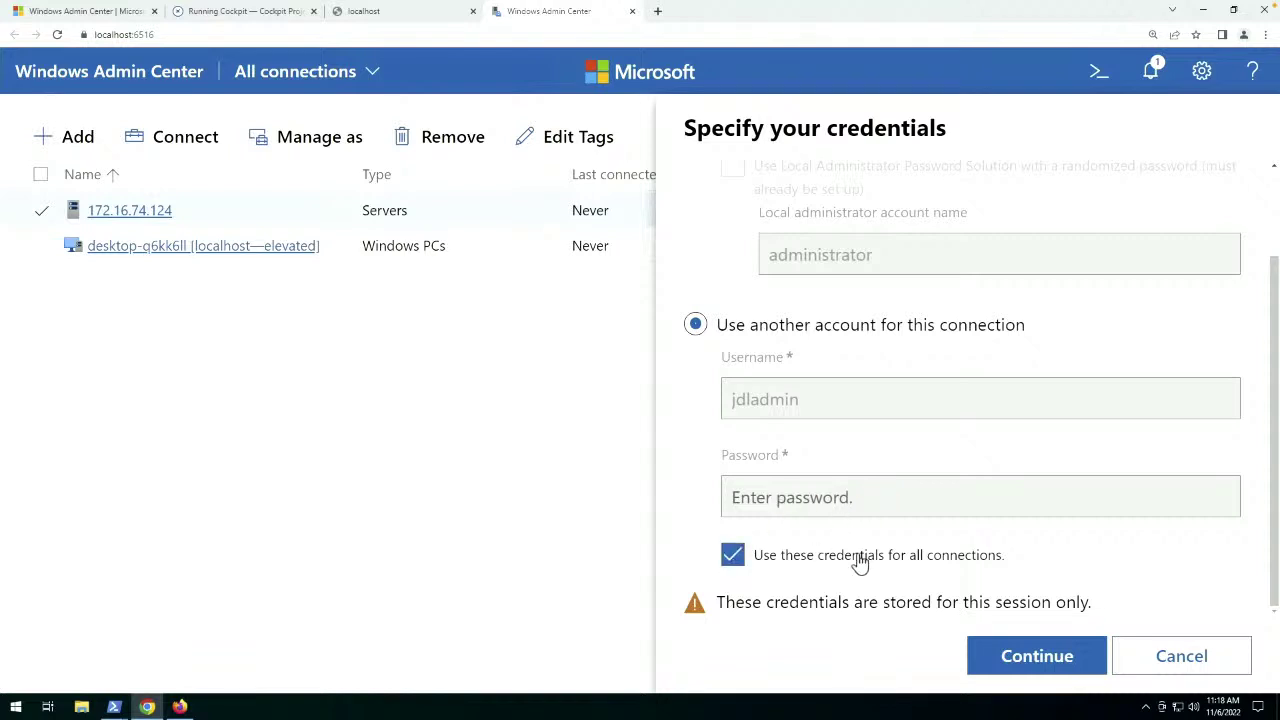
left_click(1031, 668)
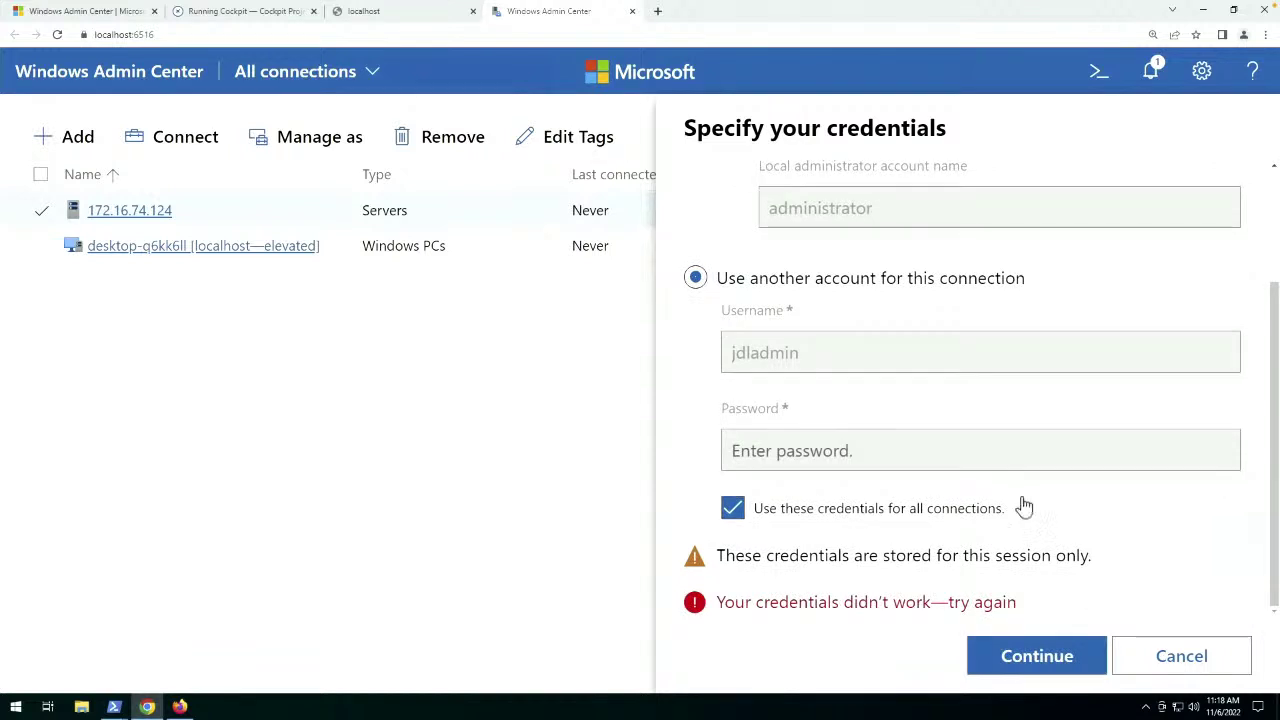
scroll(880, 460, "up", 2)
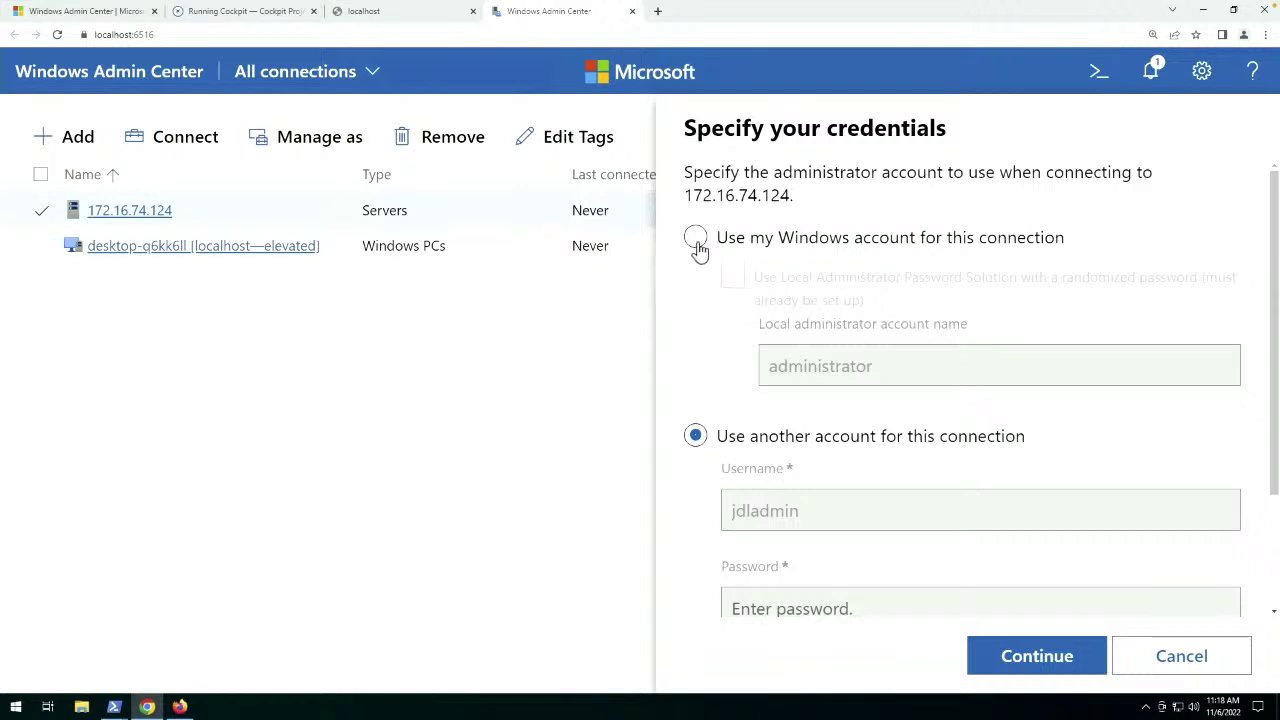
Switch to the Windows account with the LAPS randomized-password option and submit.
left_click(696, 240)
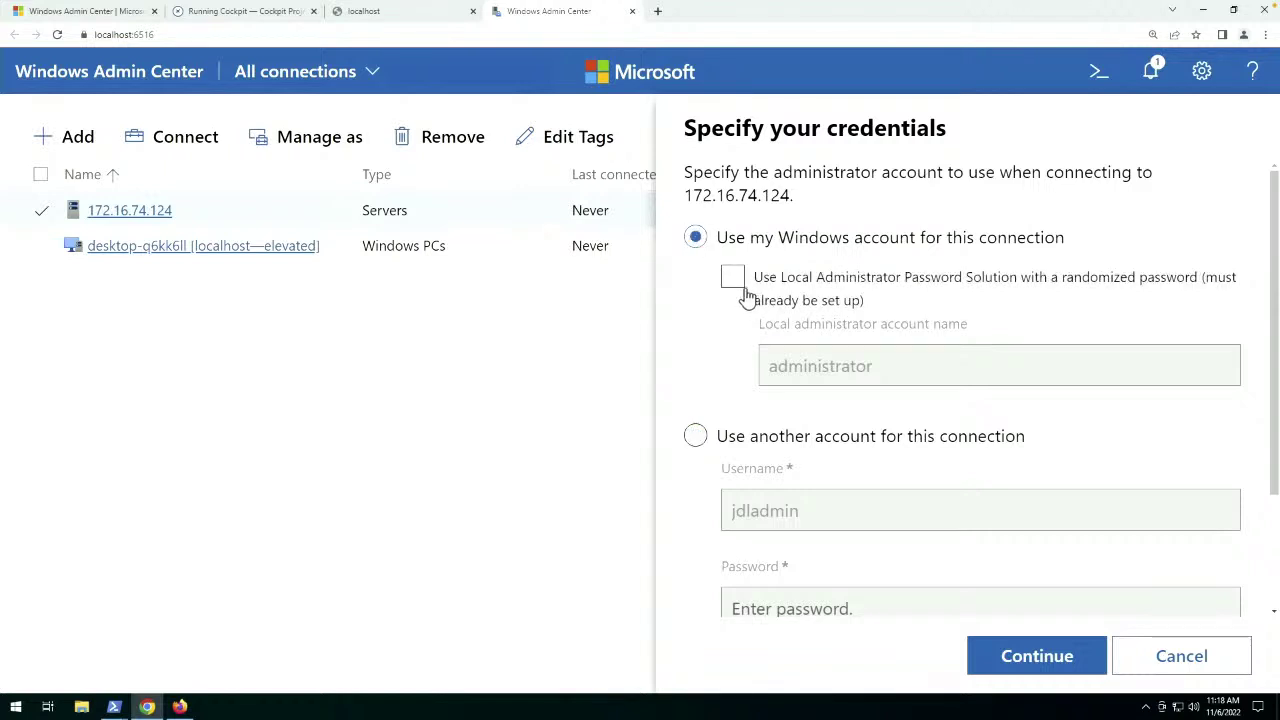
left_click(733, 280)
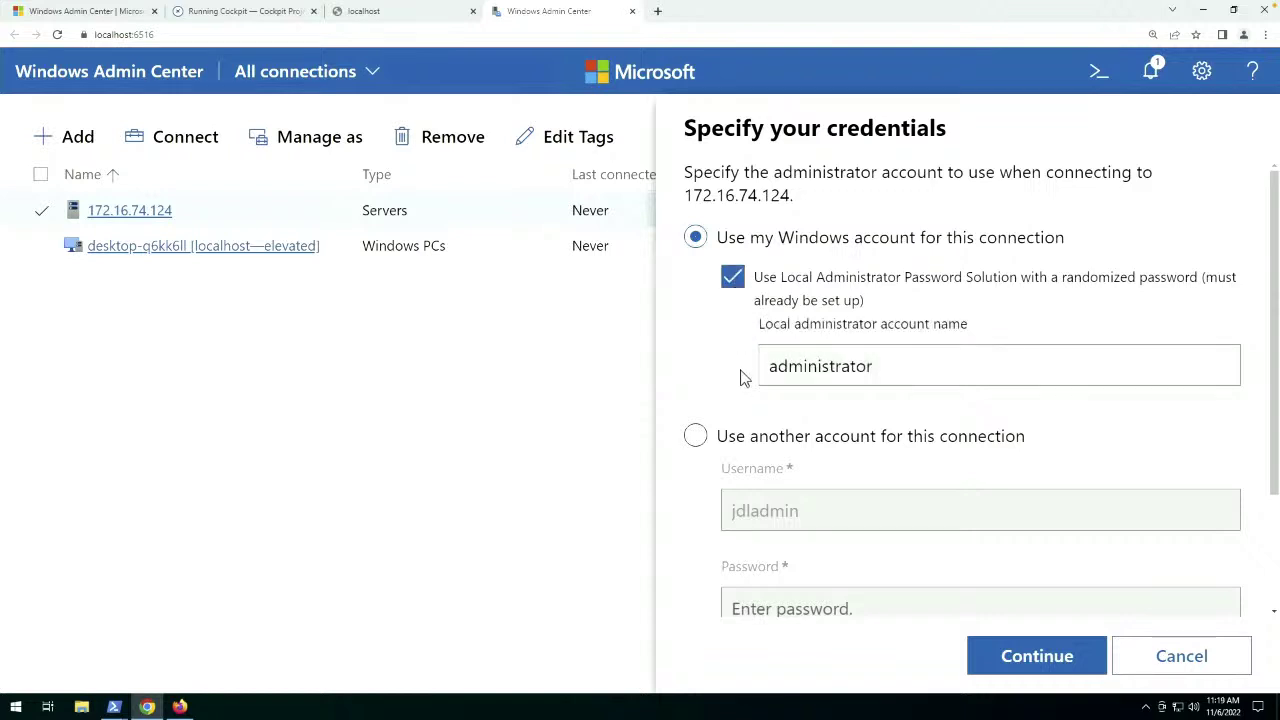
left_click(1067, 664)
Replace 'administrator' in the local administrator account name field with a different account name.
left_click(915, 369)
left_click_drag(915, 369, 680, 378)
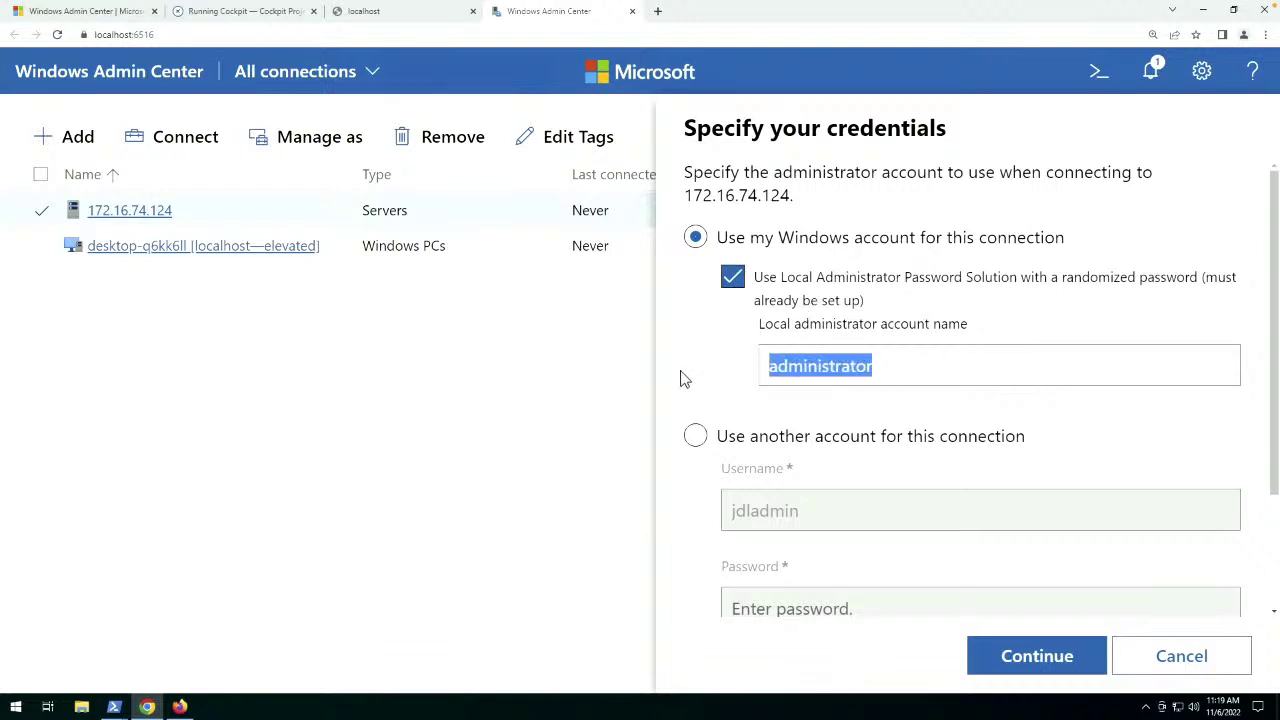
scroll(680, 378, "down", 1)
right_click(684, 372)
double_click(748, 378)
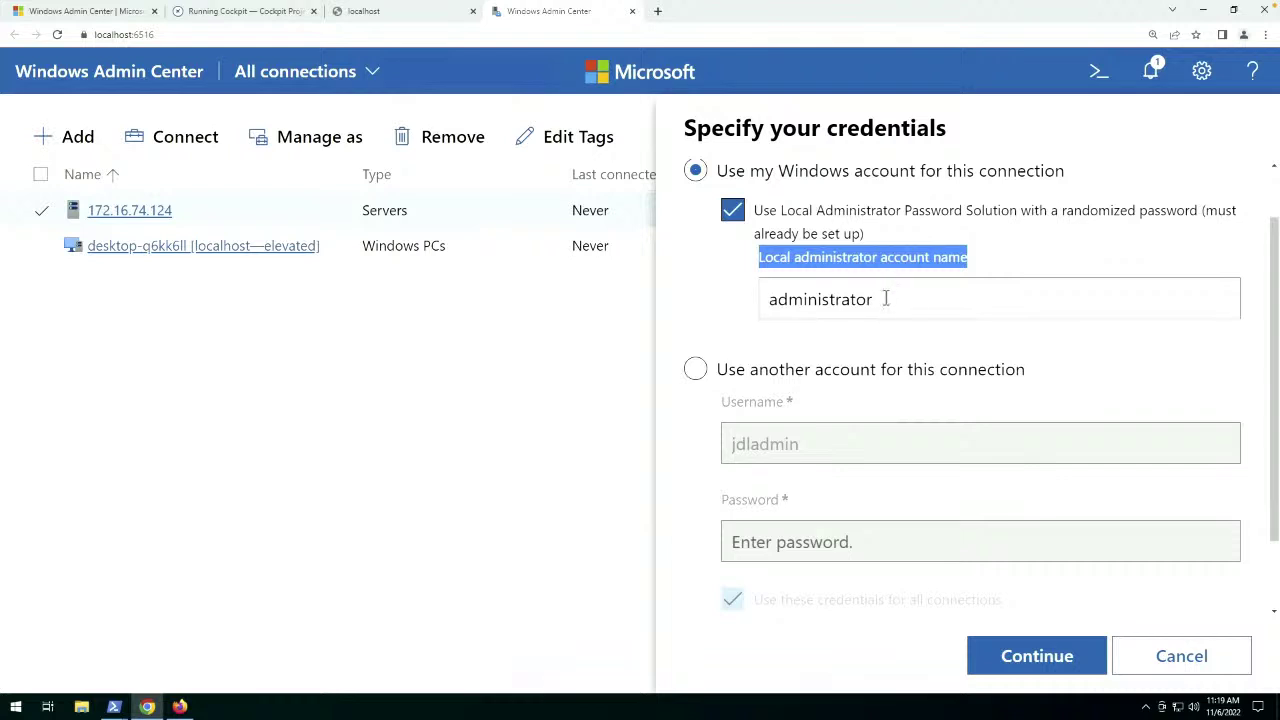
left_click_drag(885, 298, 651, 300)
type("jdlamd")
key("BackSpace")
key("BackSpace")
type("dmin")
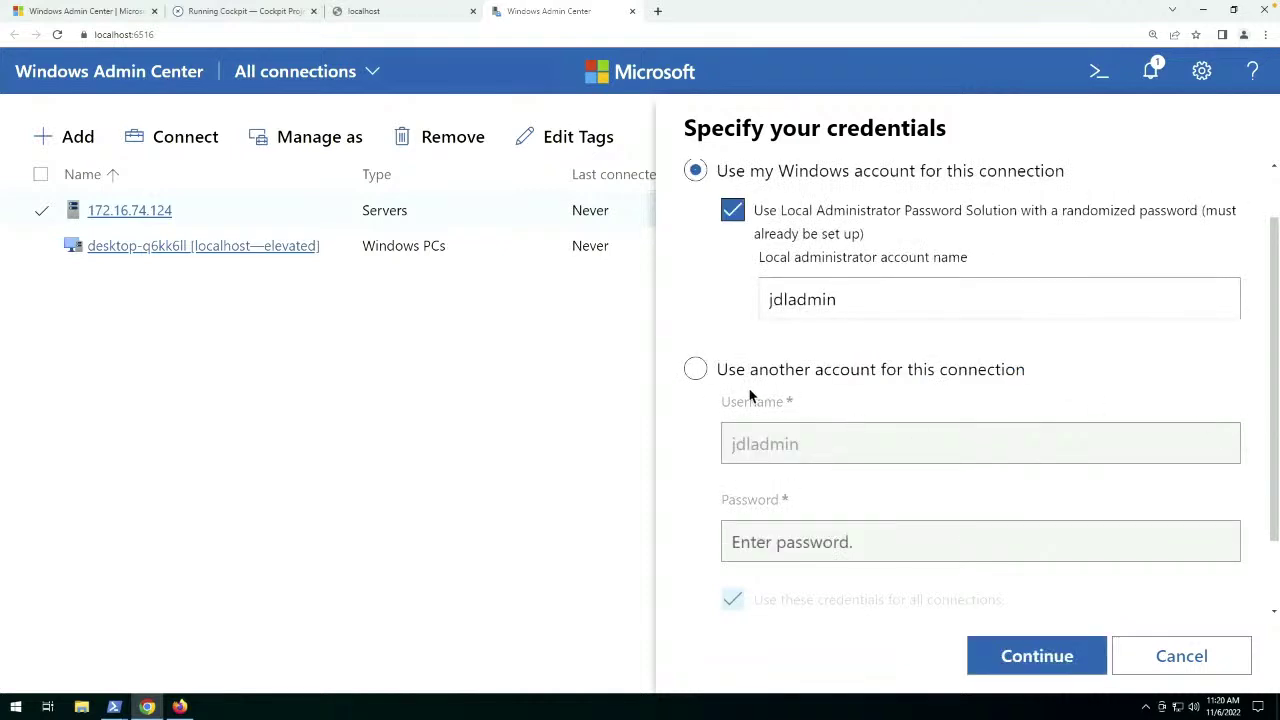
Connect using another account with username Administrator and its password.
left_click(696, 370)
left_click_drag(836, 450, 689, 443)
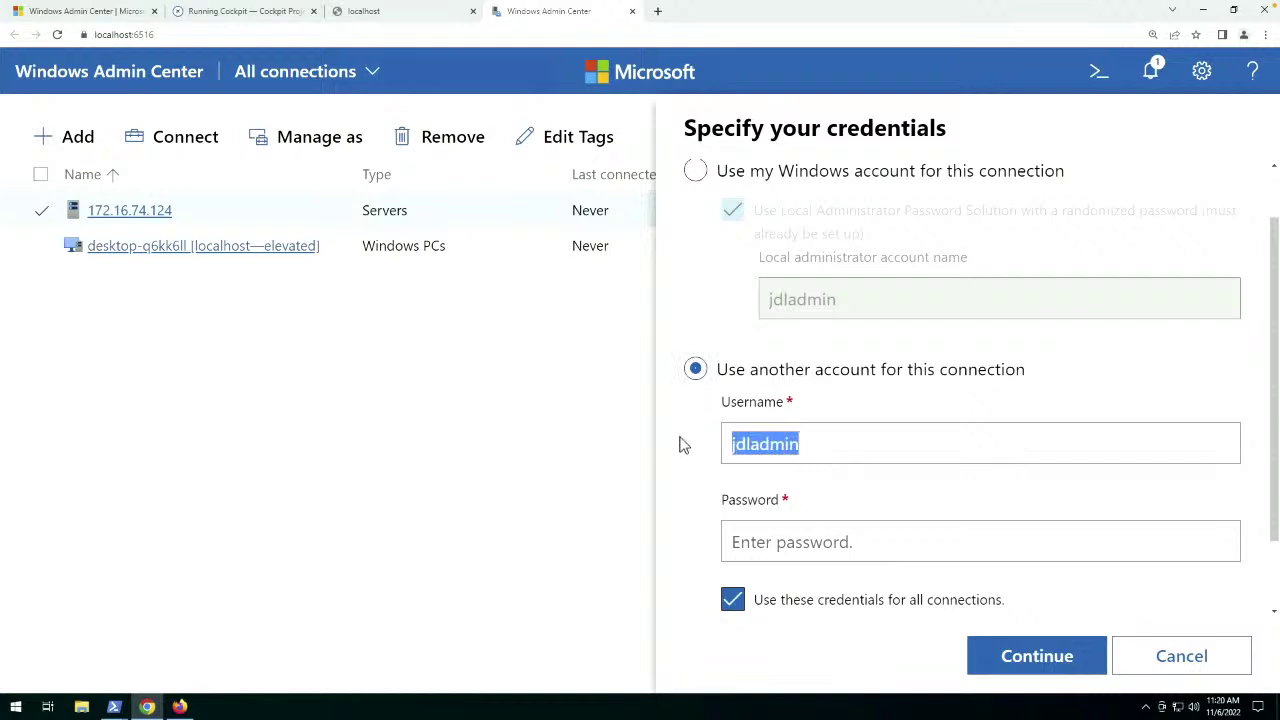
type("Adminis")
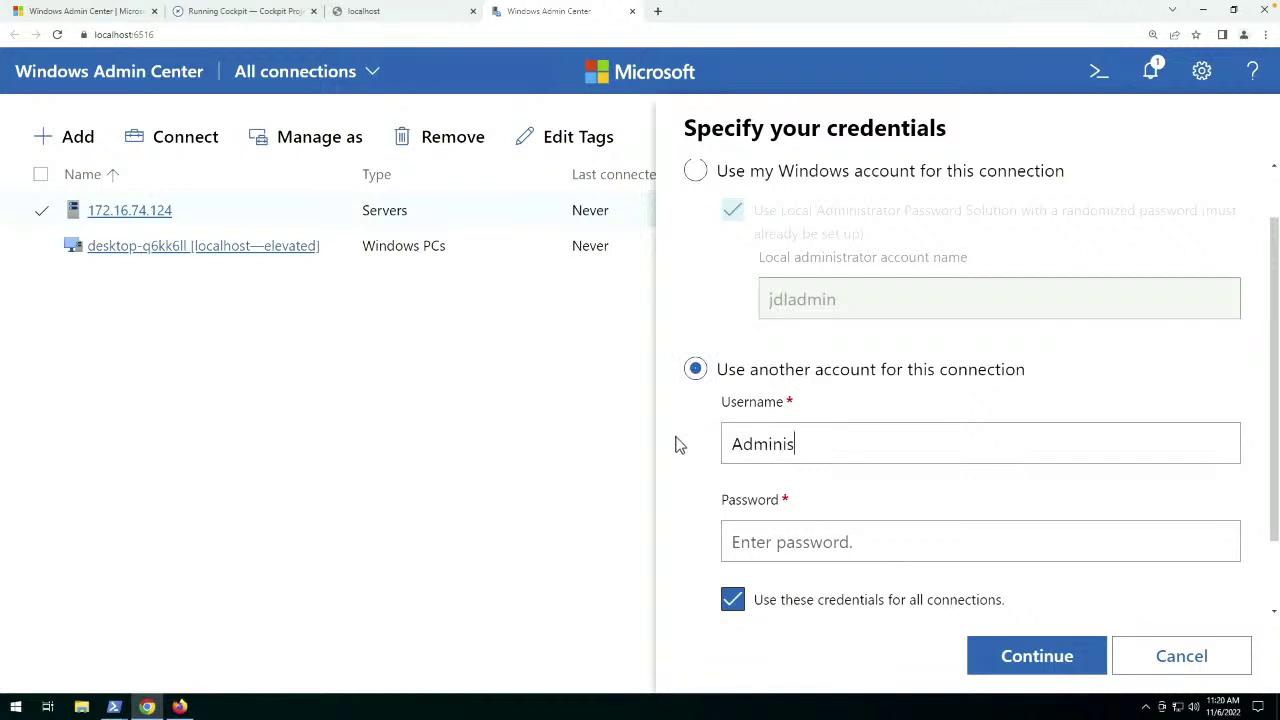
type("trator")
key("Tab")
type("••••••")
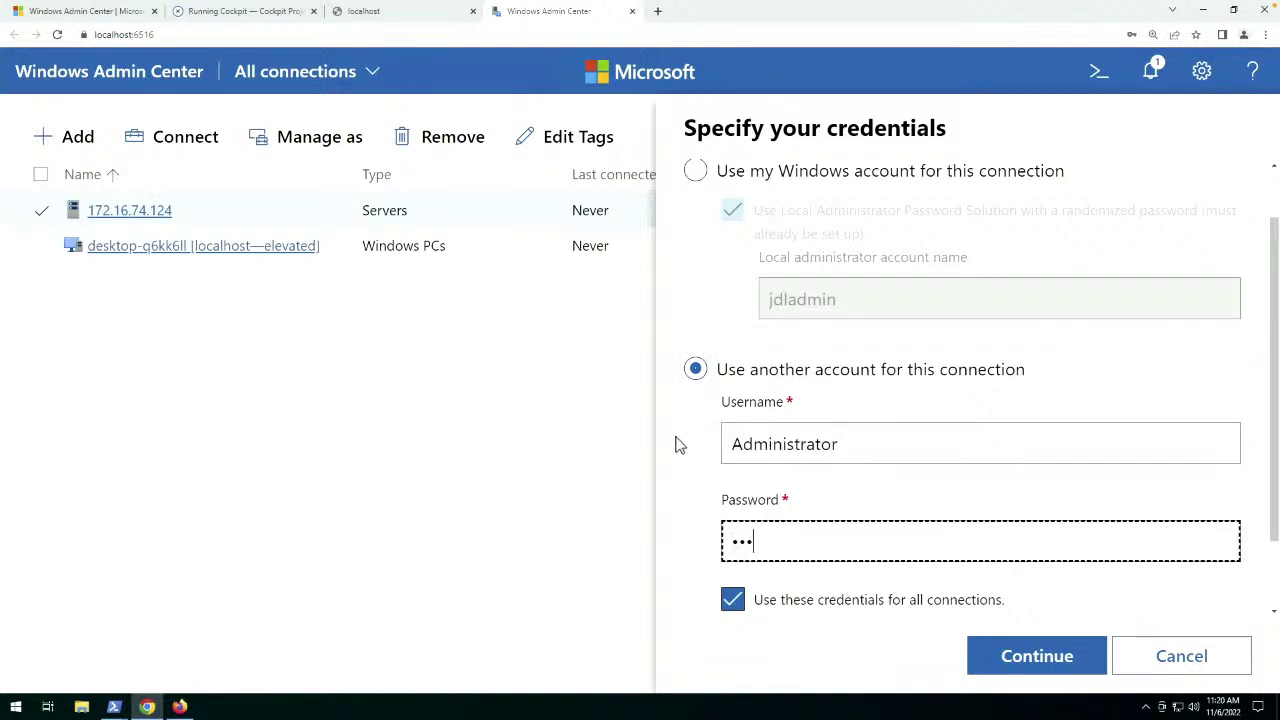
type("•••")
key("Return")
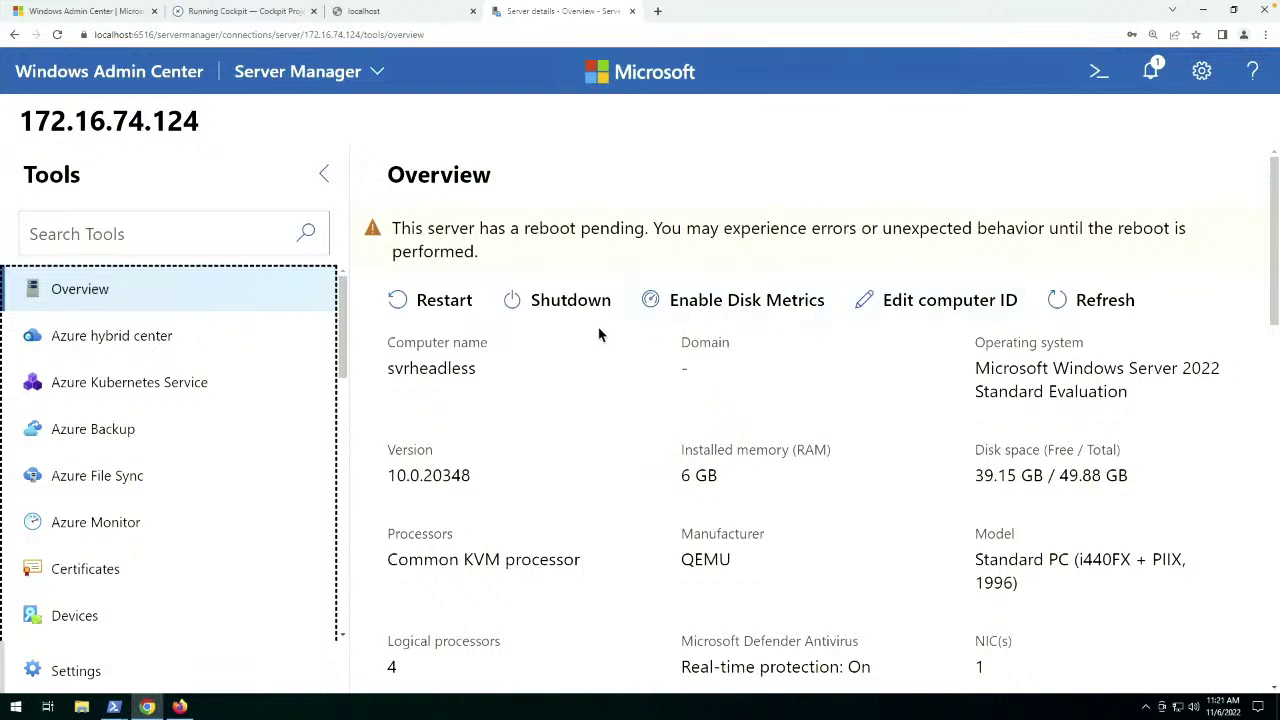
Restart server 172.16.74.124, then close the localhost tab and return to the Cockpit docs.
left_click(438, 302)
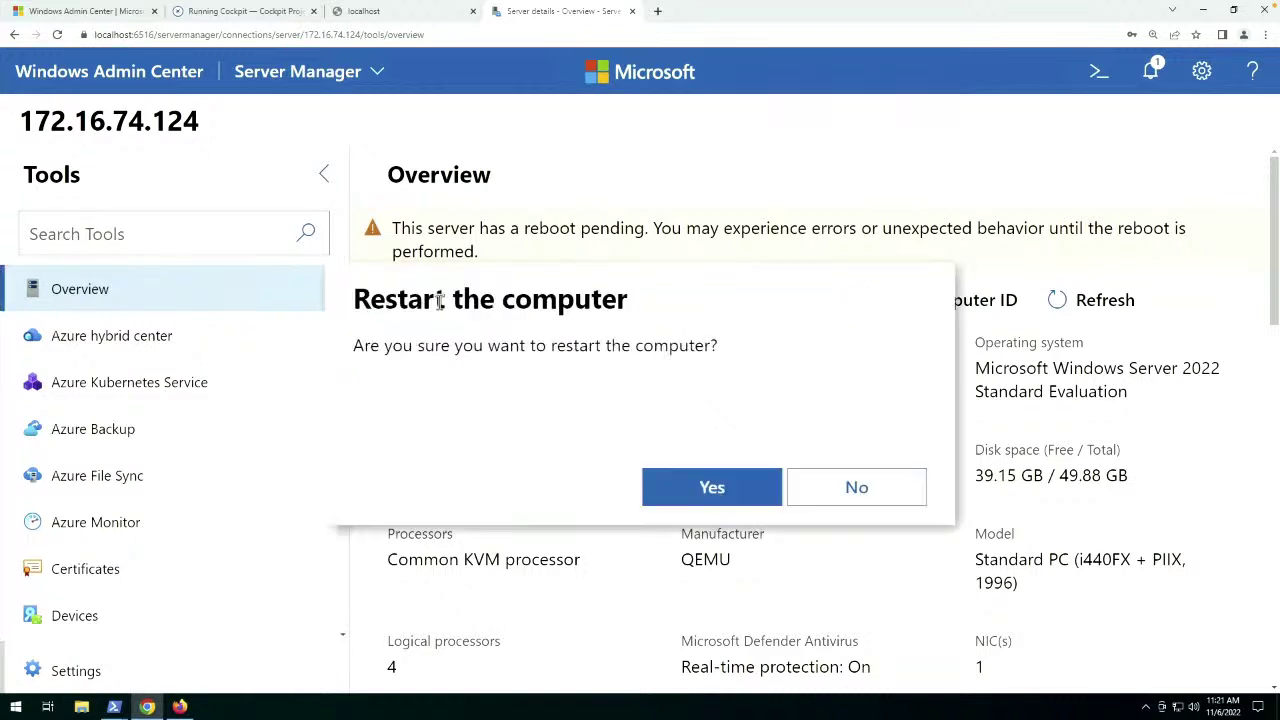
left_click(726, 492)
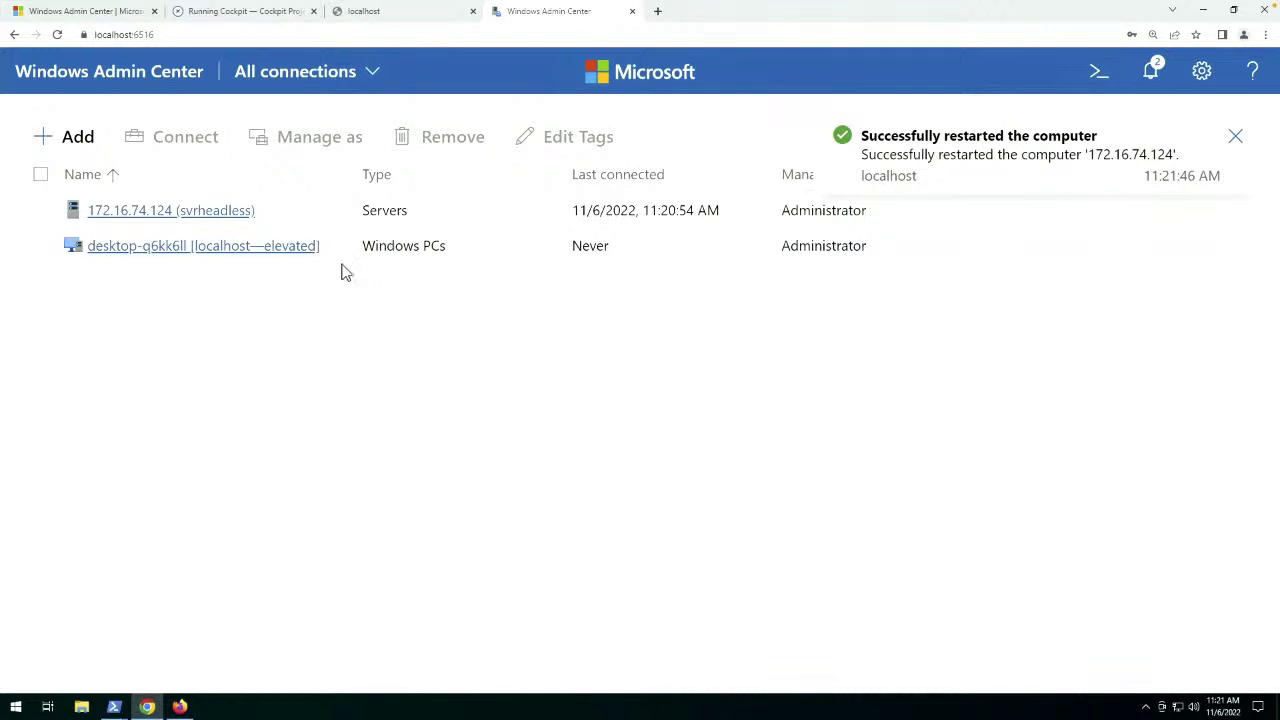
left_click(380, 12)
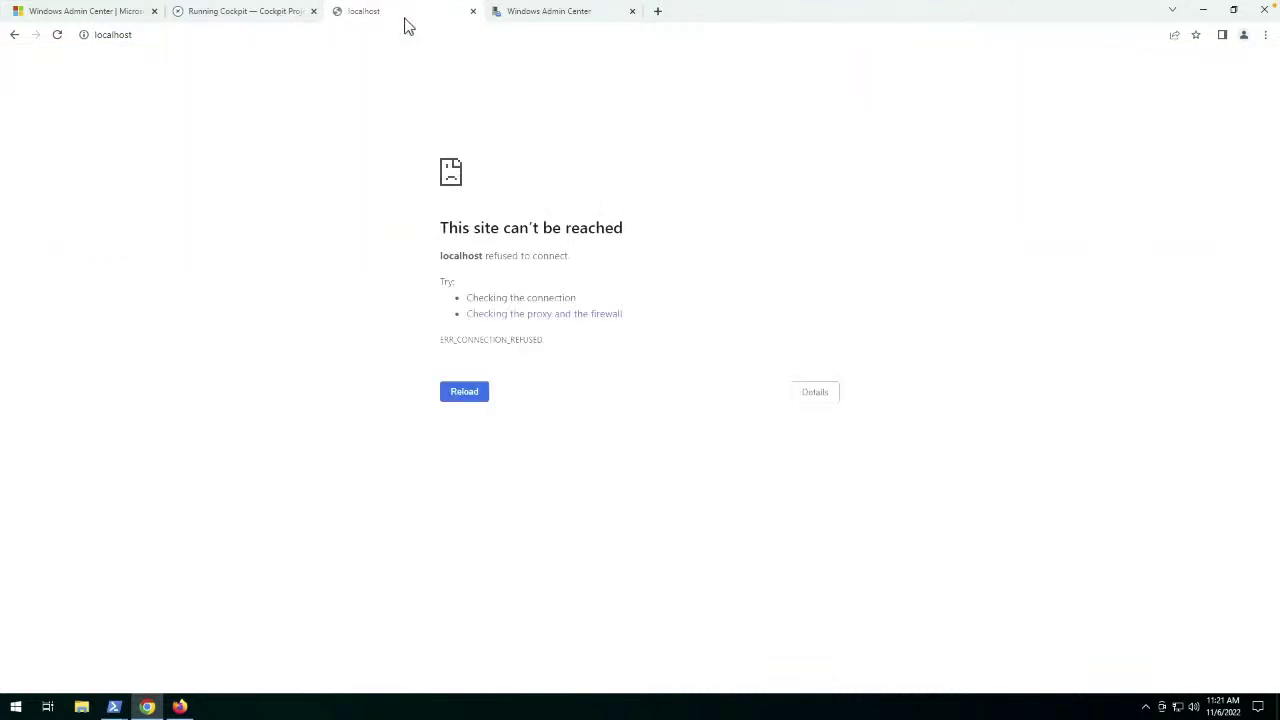
middle_click(404, 18)
left_click(255, 15)
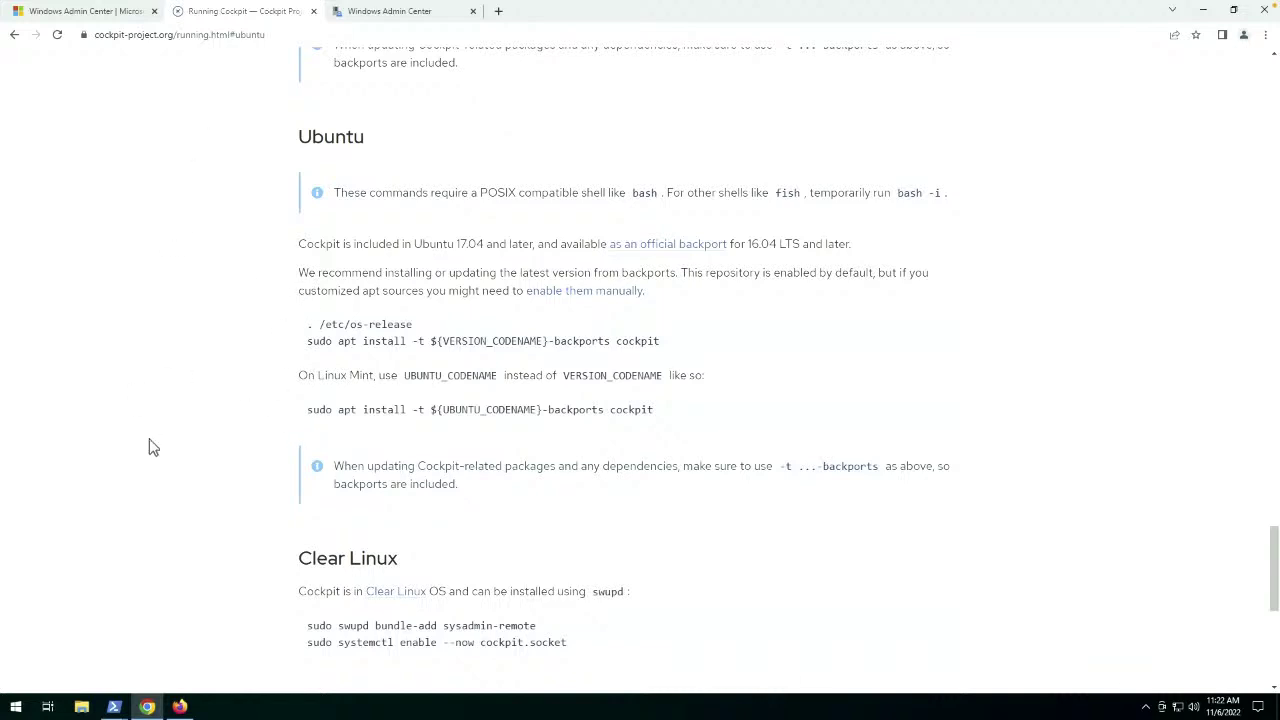
Recall the previous cockpit backports install command in the Ubuntu terminal and delete 'jammy'.
left_click(114, 706)
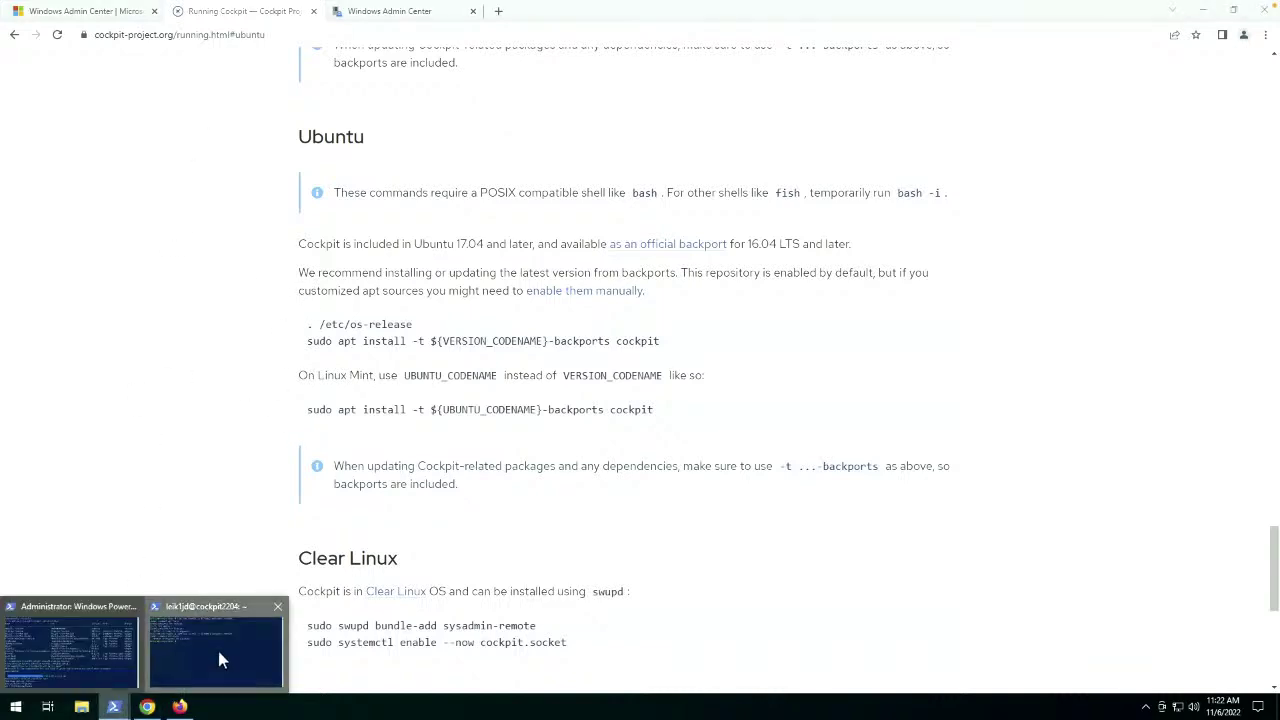
left_click(222, 660)
key("Up")
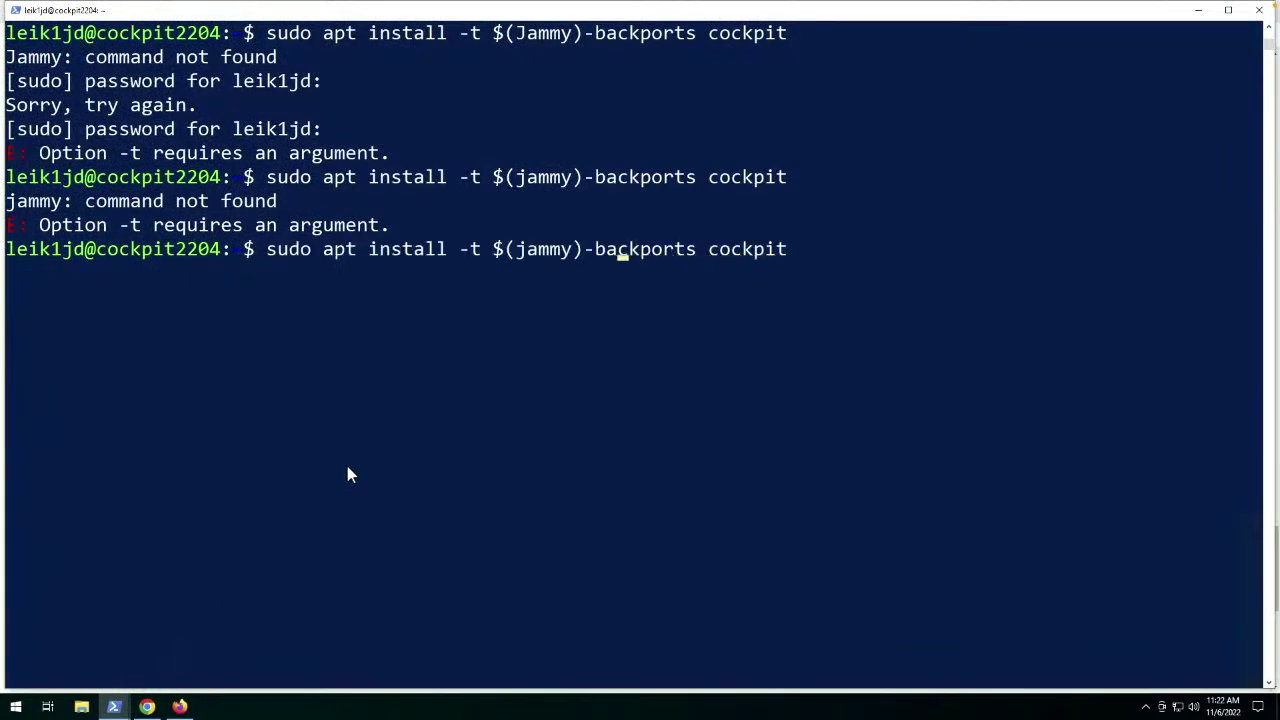
key("Left")
key("BackSpace")
key("BackSpace")
key("BackSpace")
key("BackSpace")
key("BackSpace")
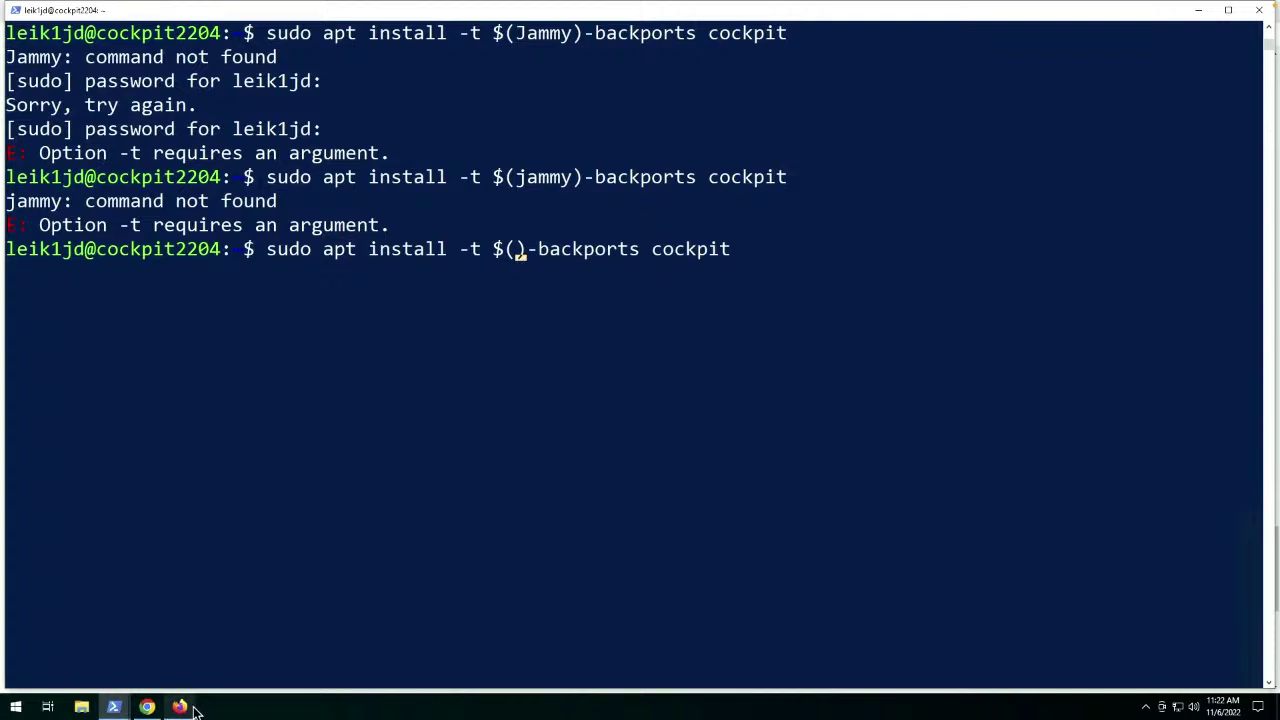
Check the Cockpit docs, then run the command with $(VERSION_CODENAME) in place of jammy.
left_click(147, 707)
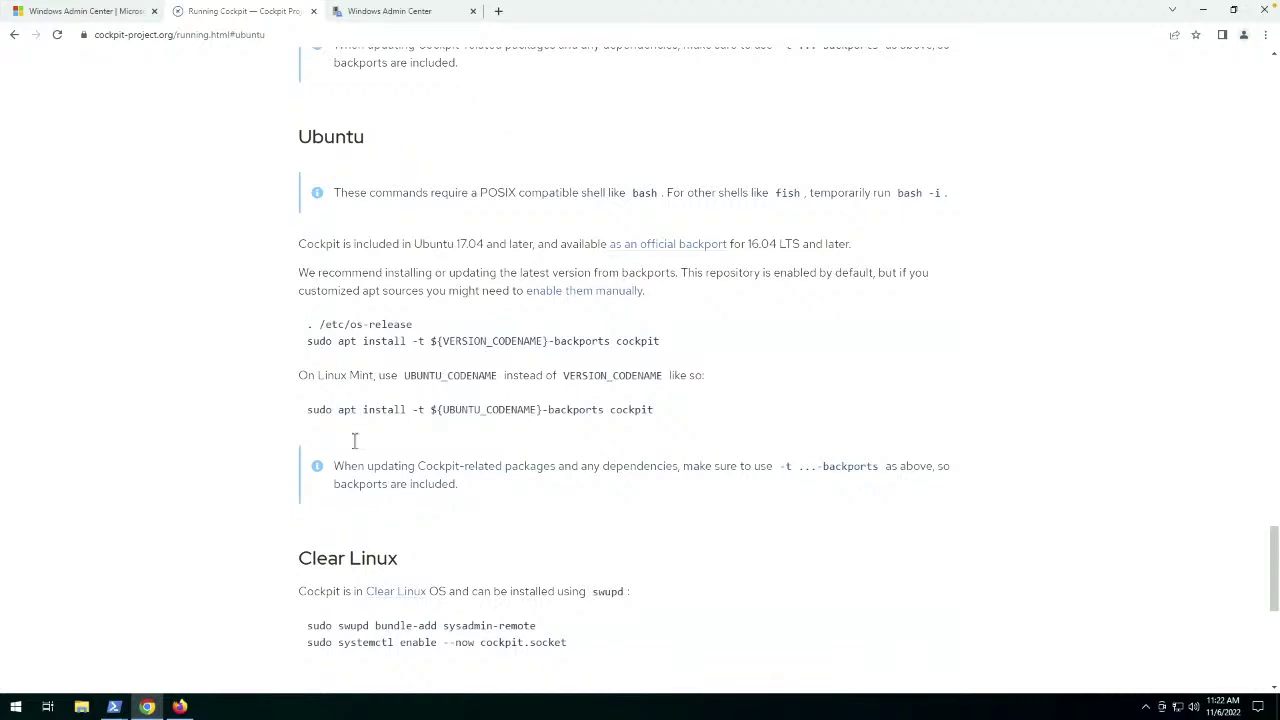
mouse_move(116, 707)
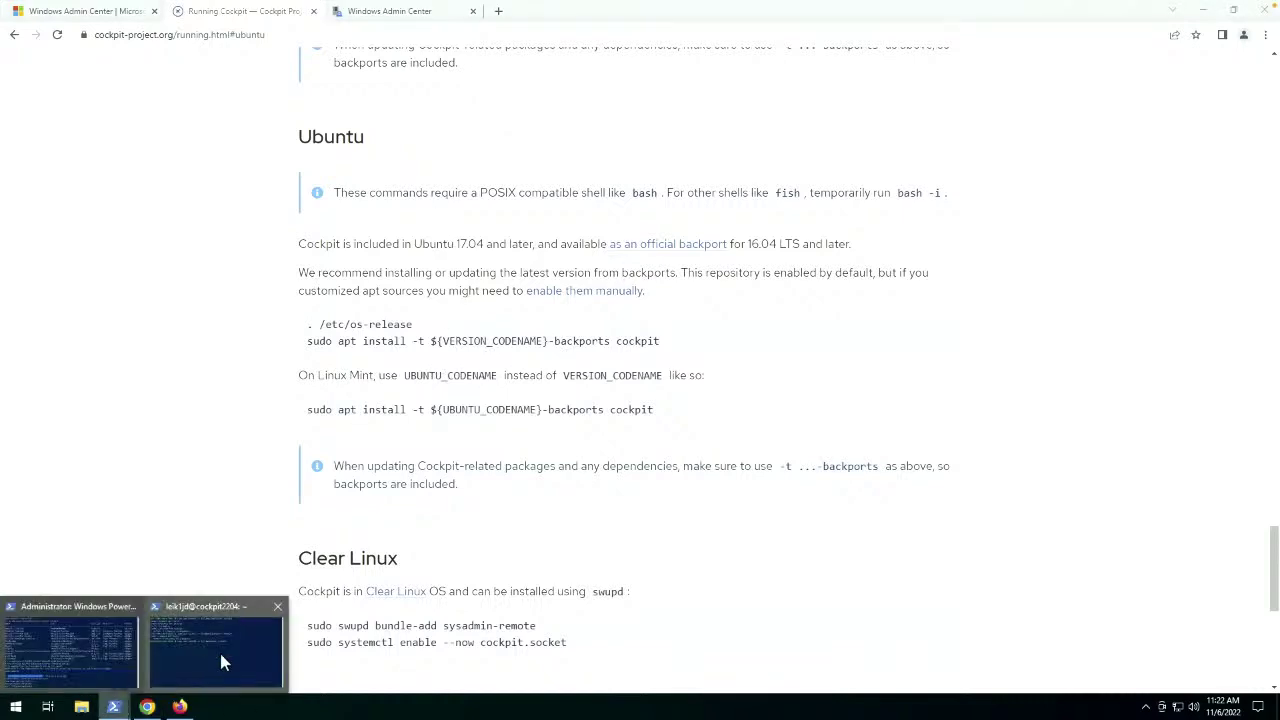
left_click(221, 660)
type("VERSION_CODENAME")
key("Return")
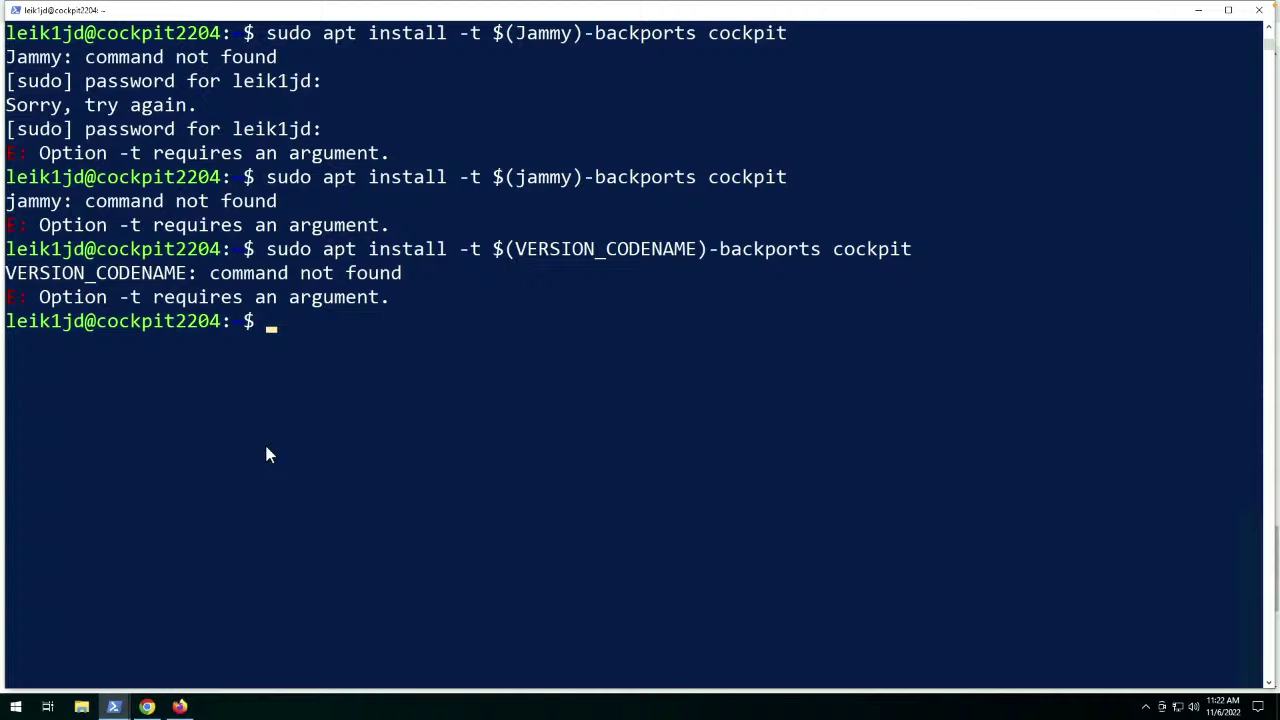
Install the cockpit package with 'sudo apt install cockpit', confirming with y.
type("sudo apt install")
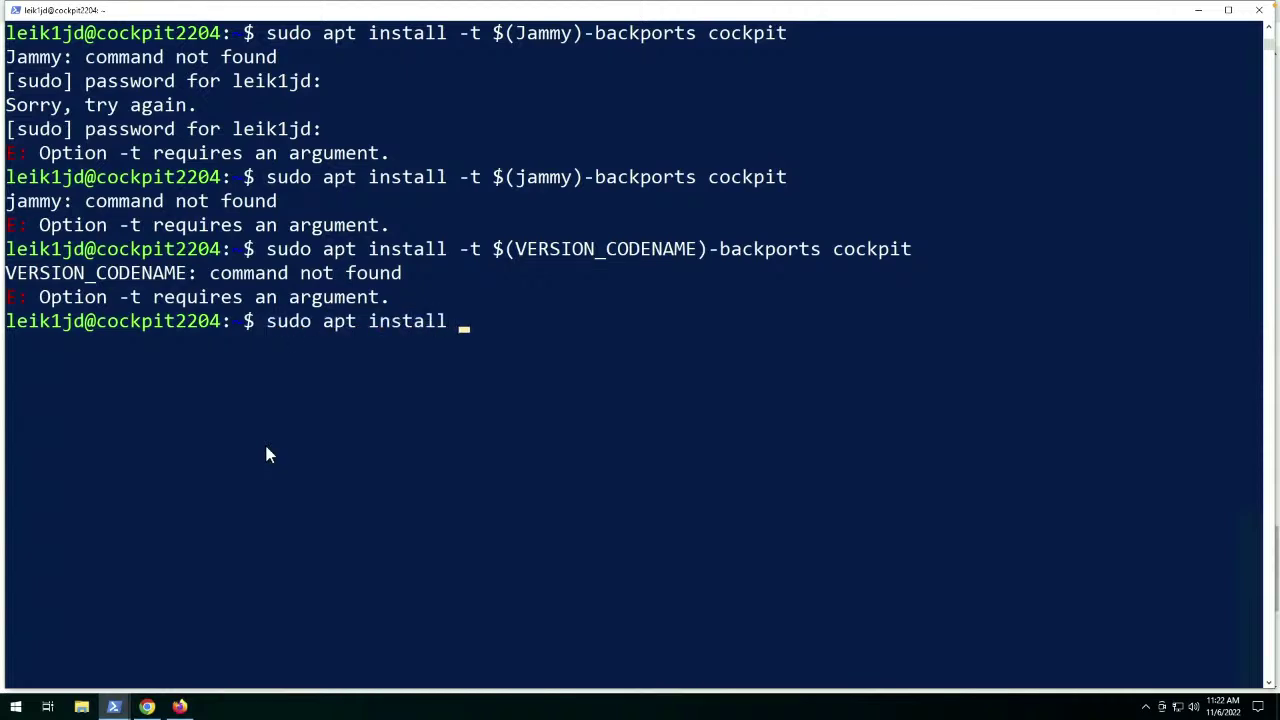
type(" cockpit")
key("Return")
type("y")
key("Return")
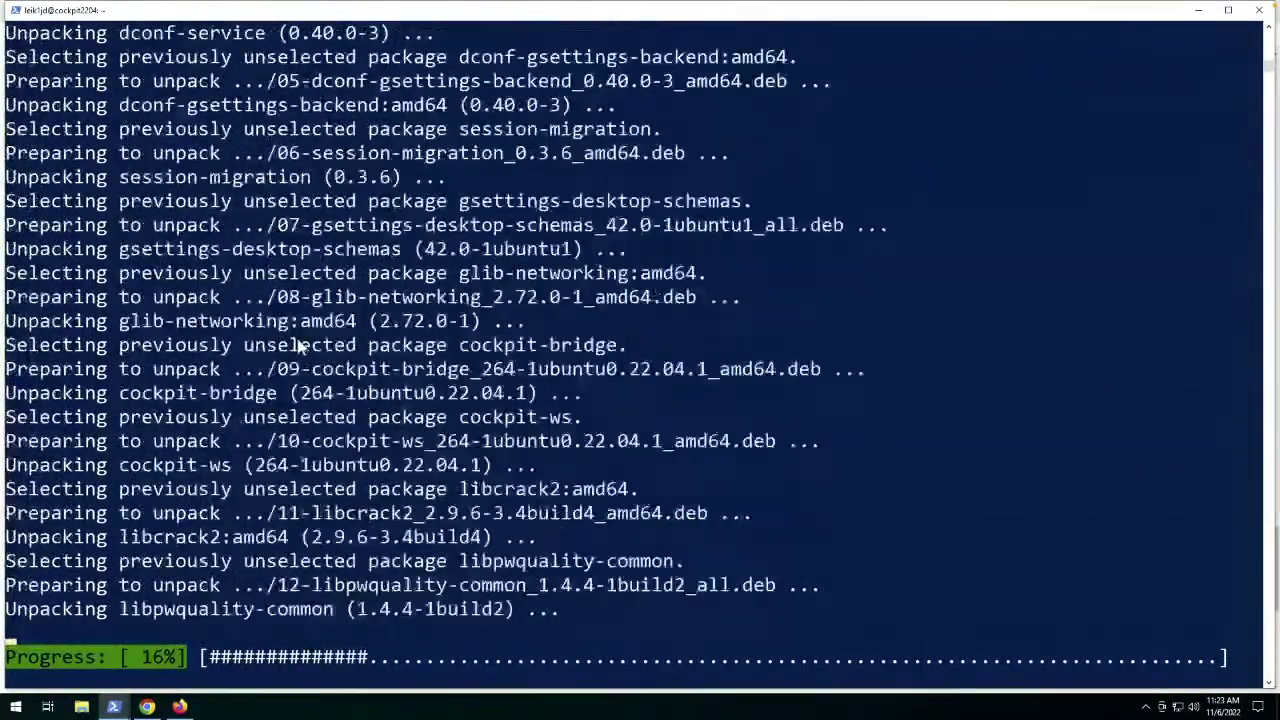
Return to Chrome's Running Cockpit page and scroll through its install instructions.
left_click(150, 707)
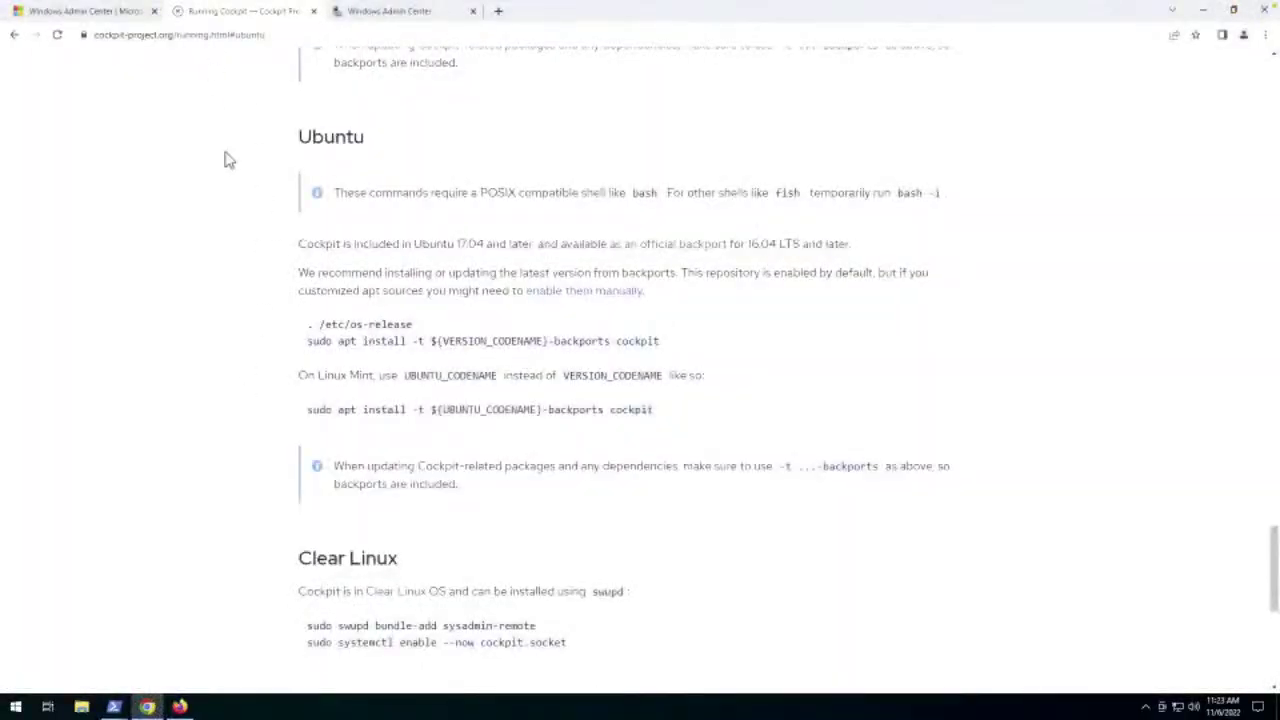
scroll(222, 150, "up", 10)
scroll(228, 158, "up", 15)
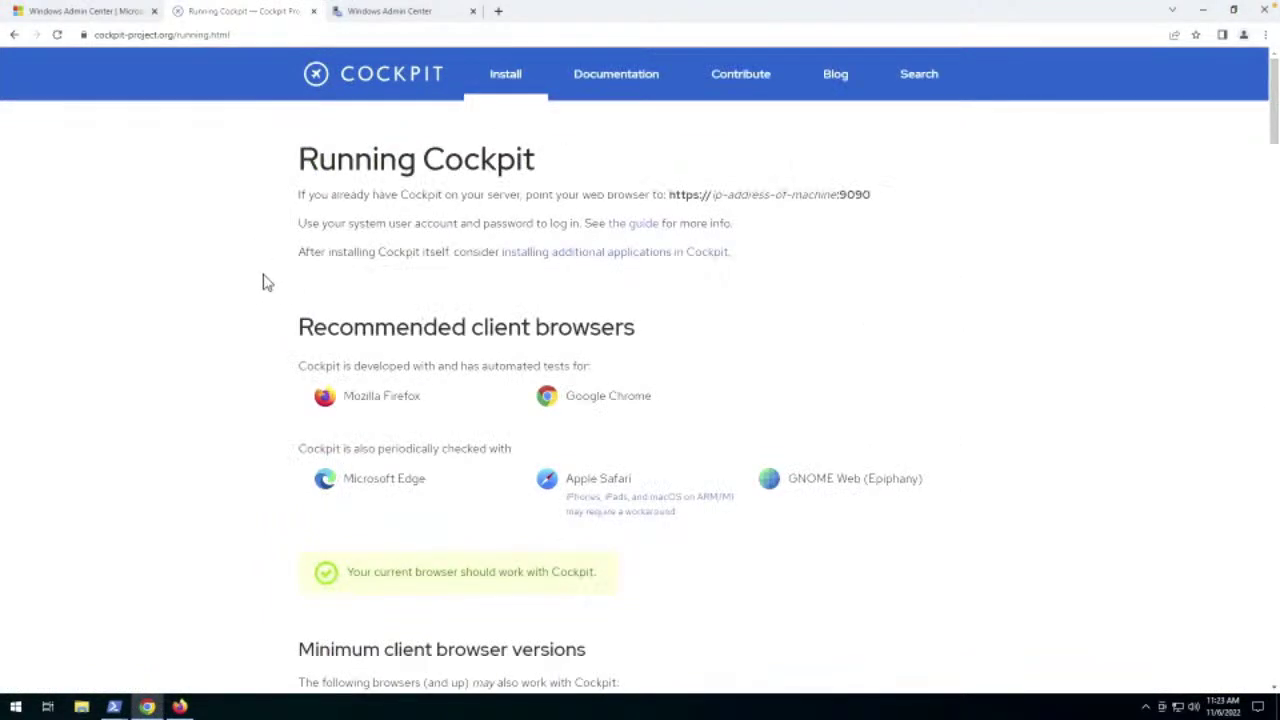
scroll(263, 283, "down", 10)
scroll(263, 283, "up", 5)
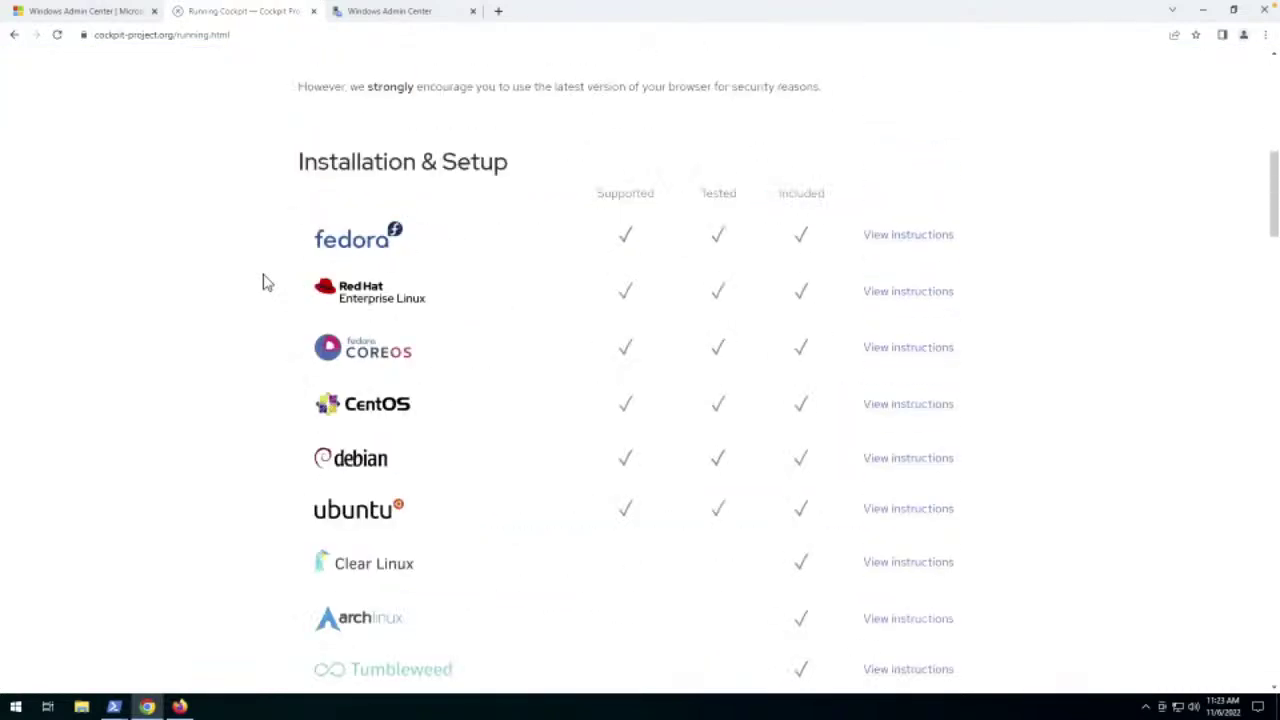
scroll(267, 279, "down", 3)
scroll(267, 279, "up", 1)
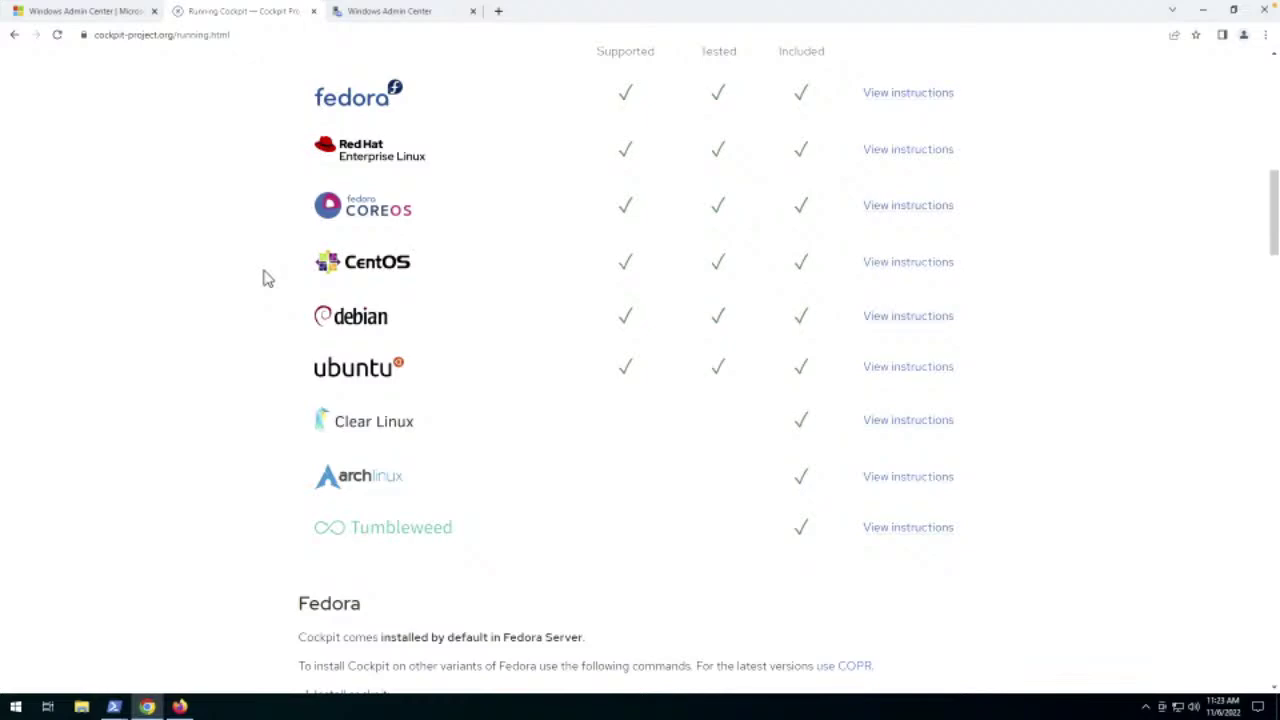
scroll(267, 279, "down", 8)
scroll(267, 279, "down", 14)
scroll(267, 279, "down", 6)
scroll(267, 279, "up", 2)
scroll(267, 279, "down", 1)
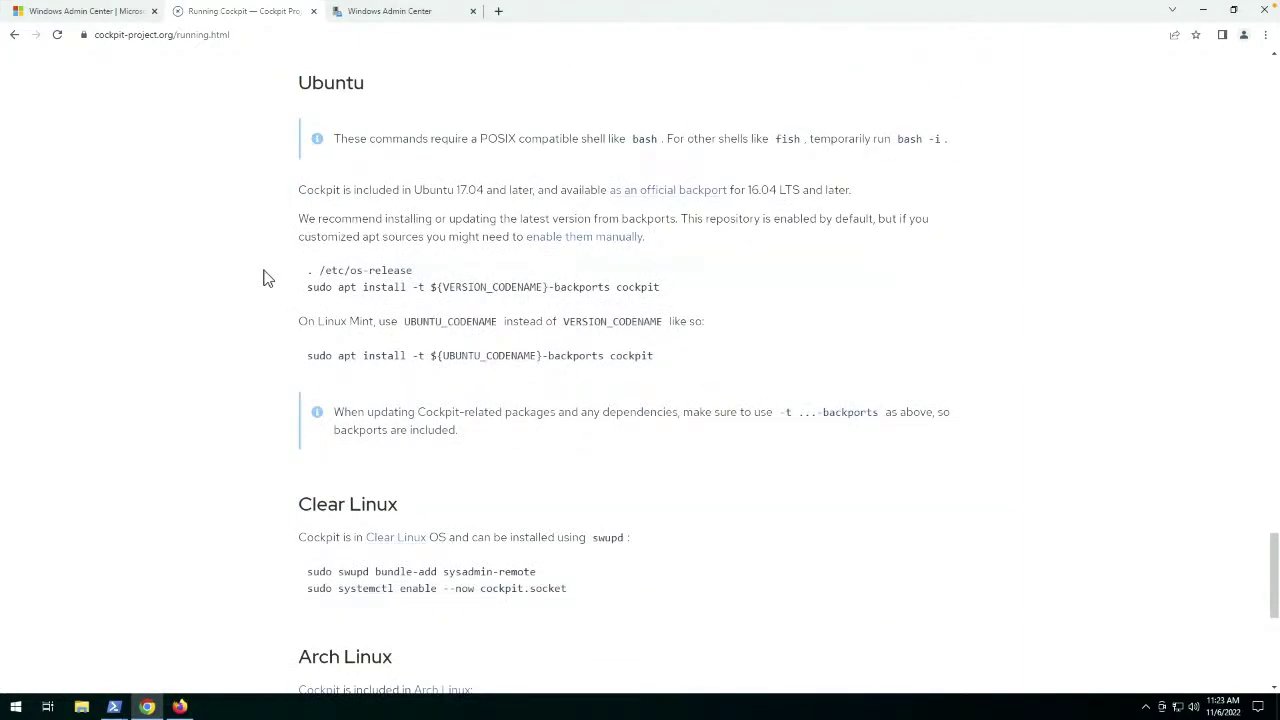
scroll(265, 289, "down", 5)
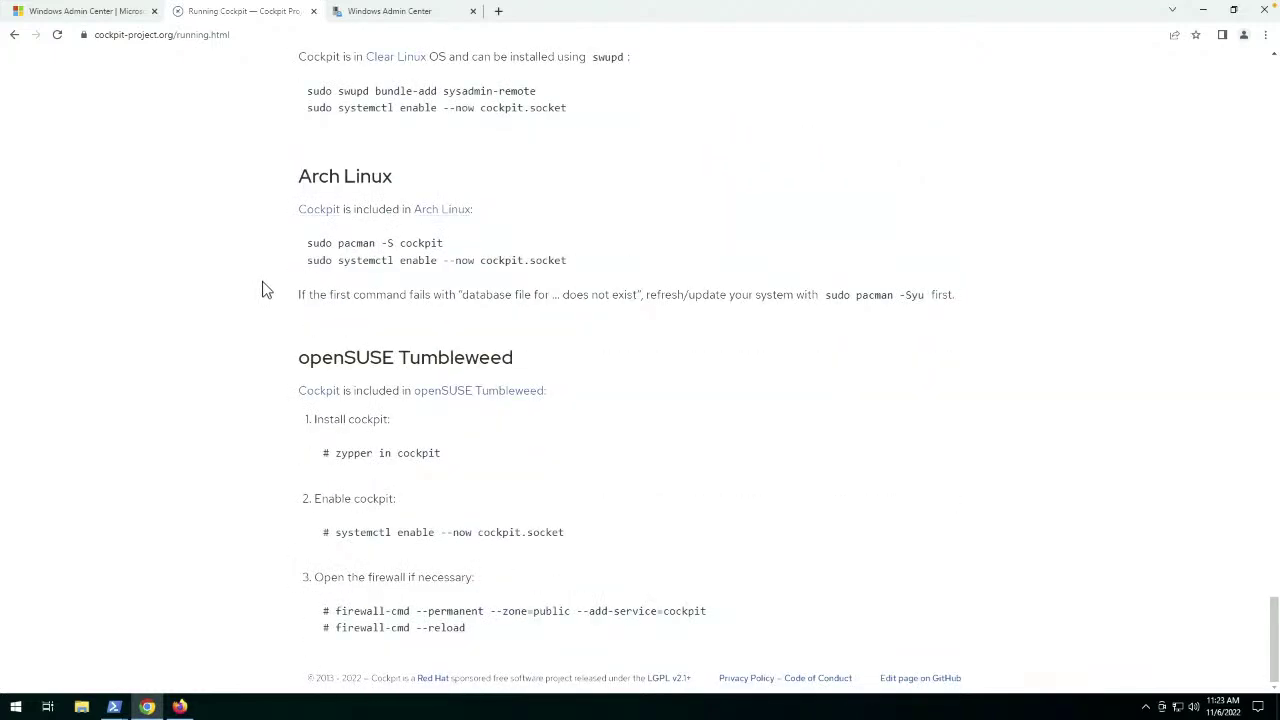
key("Home")
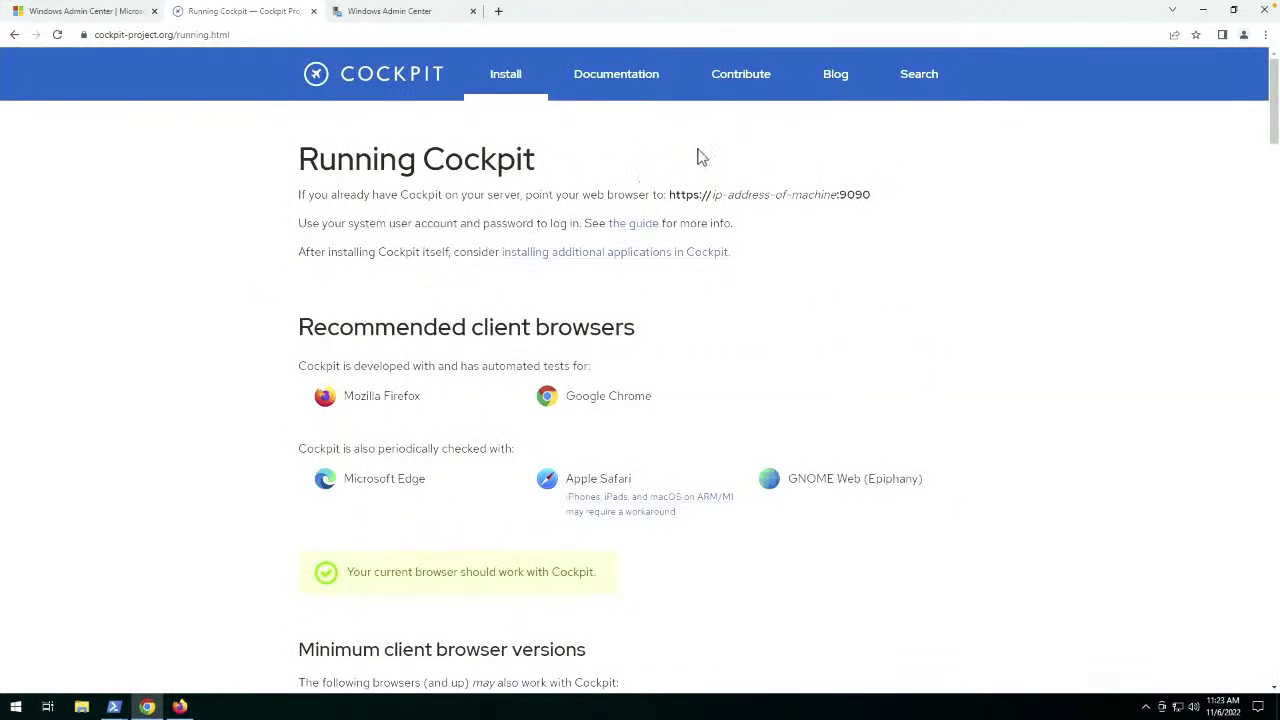
Go to the Cockpit project home page and scroll through it.
left_click(376, 78)
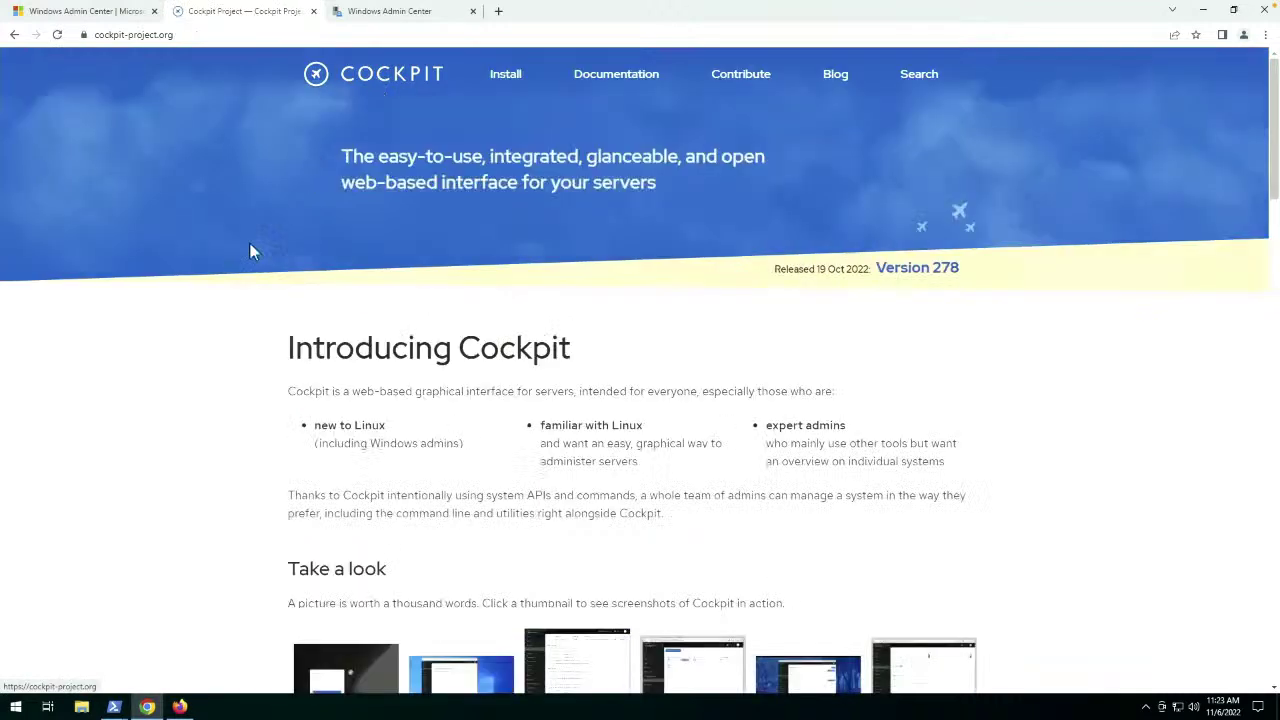
scroll(225, 354, "down", 15)
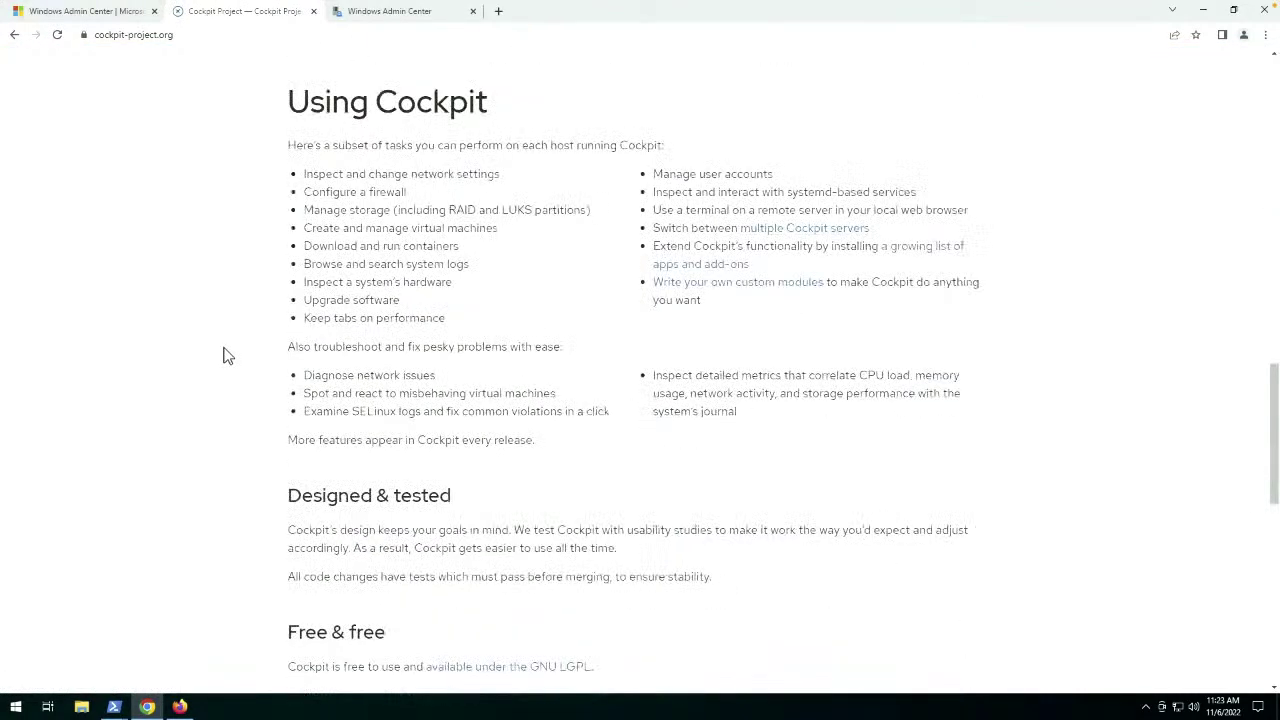
scroll(225, 356, "down", 4)
scroll(225, 356, "down", 4)
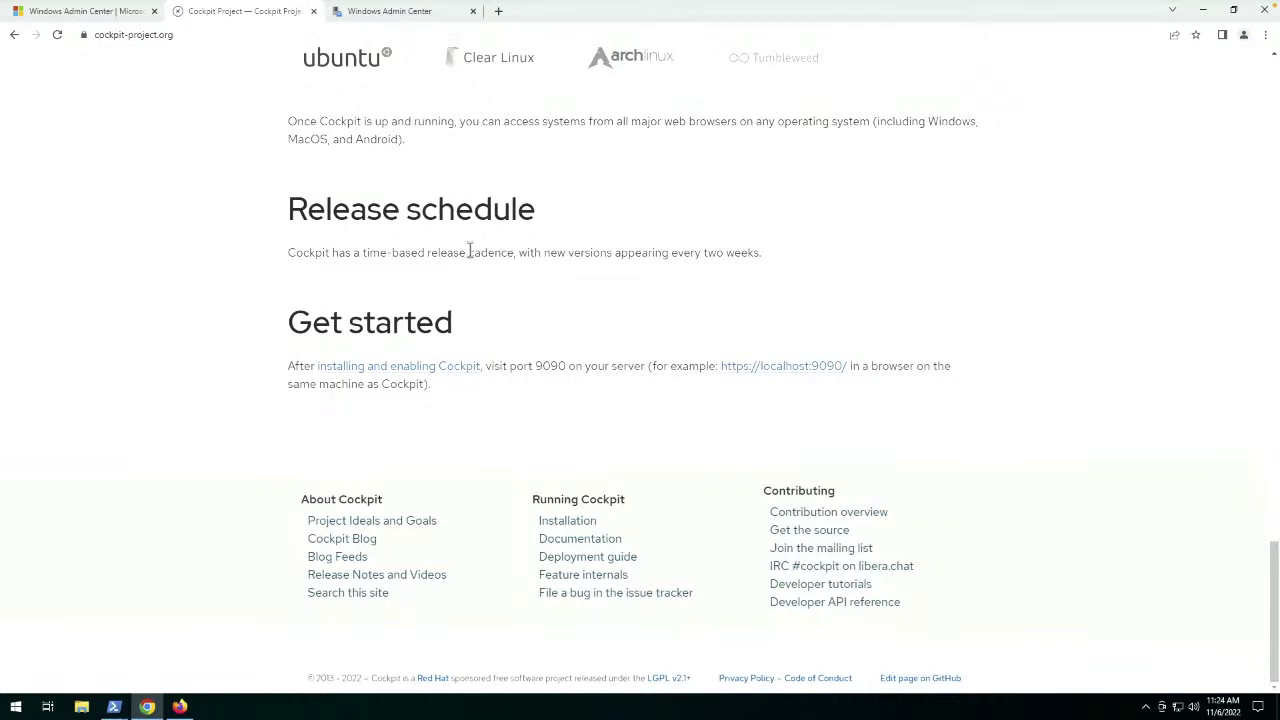
scroll(469, 252, "up", 20)
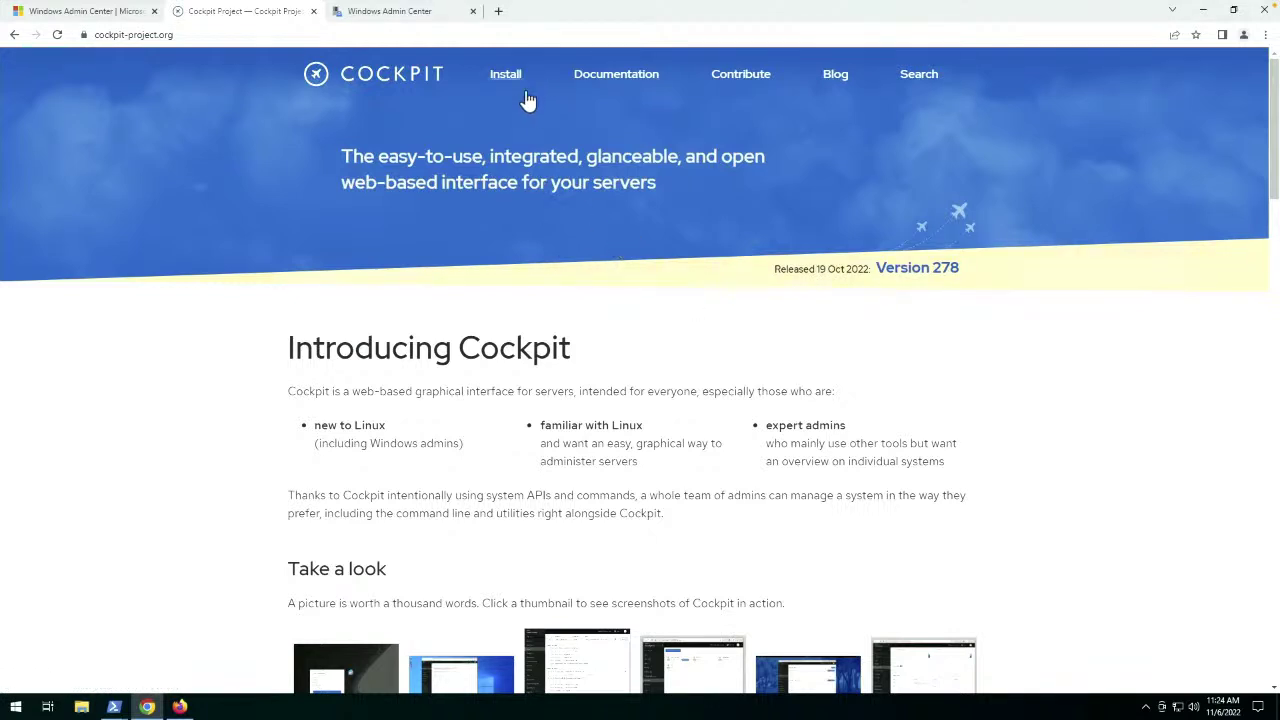
Open the Cockpit Documentation page and skim it.
left_click(617, 85)
scroll(423, 326, "down", 3)
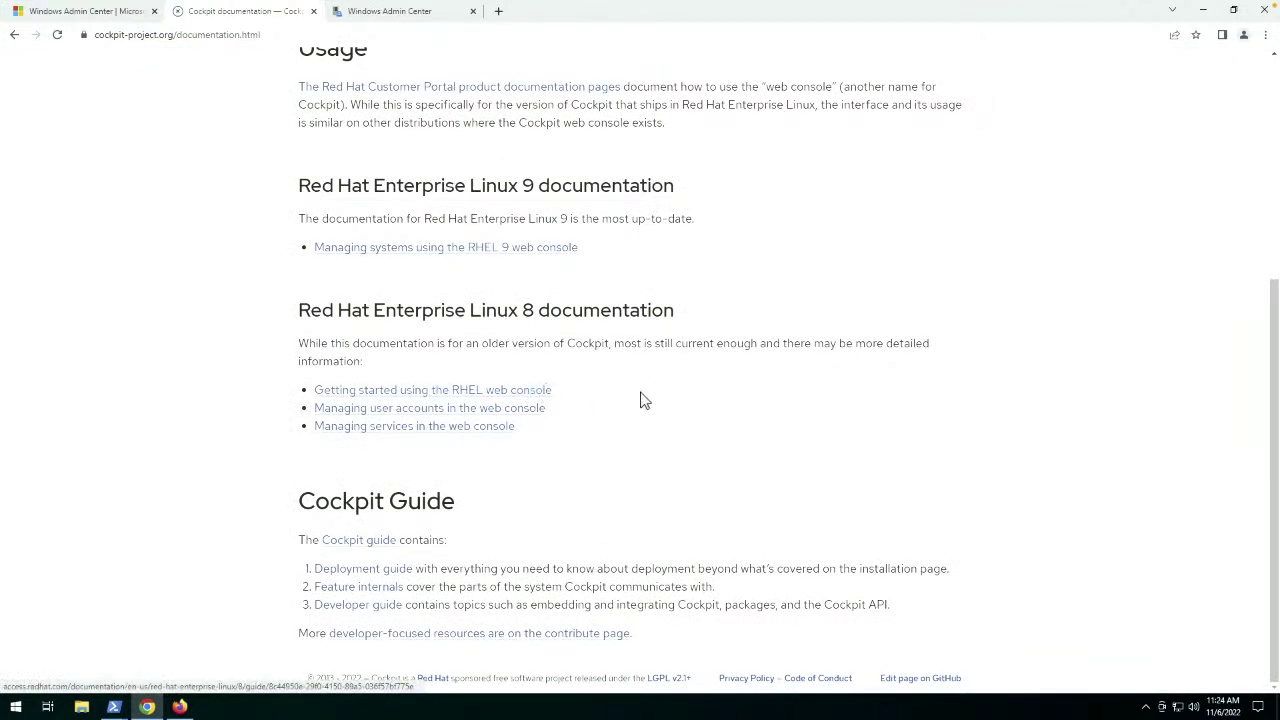
scroll(617, 403, "up", 1)
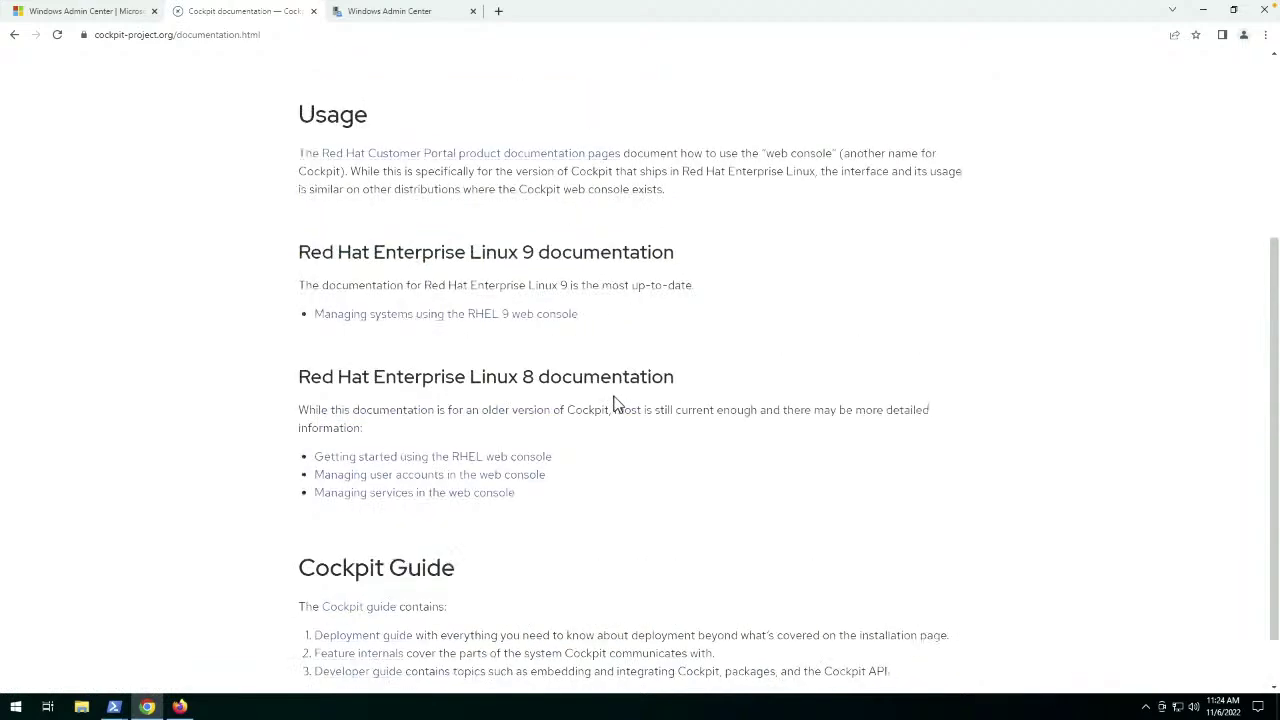
scroll(617, 403, "up", 4)
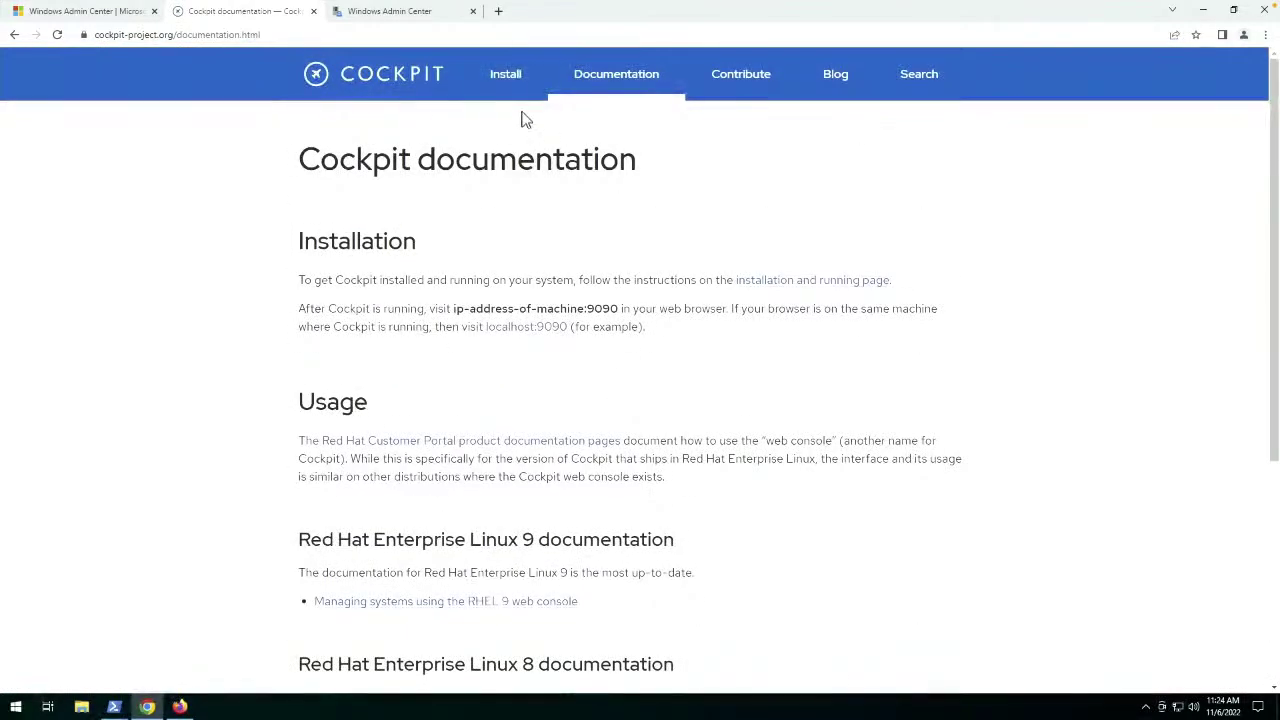
Open the Running Cockpit install page and scroll through its contents.
left_click(508, 80)
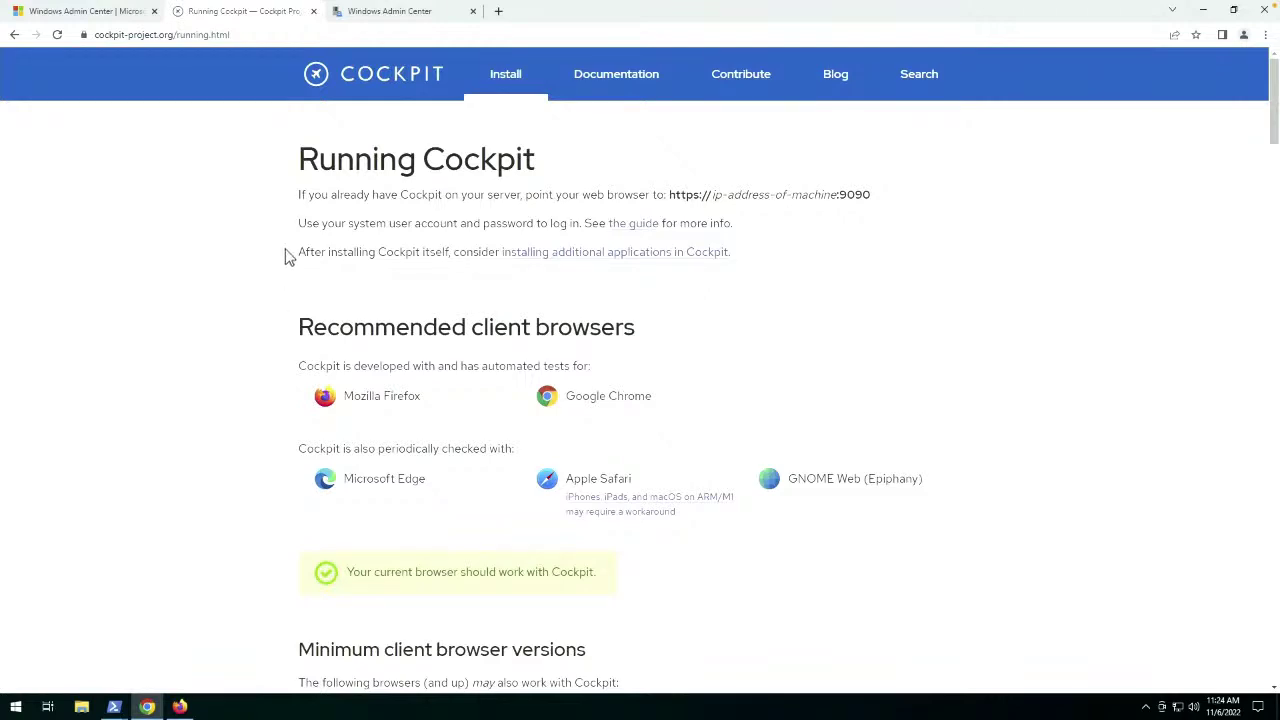
scroll(278, 383, "down", 5)
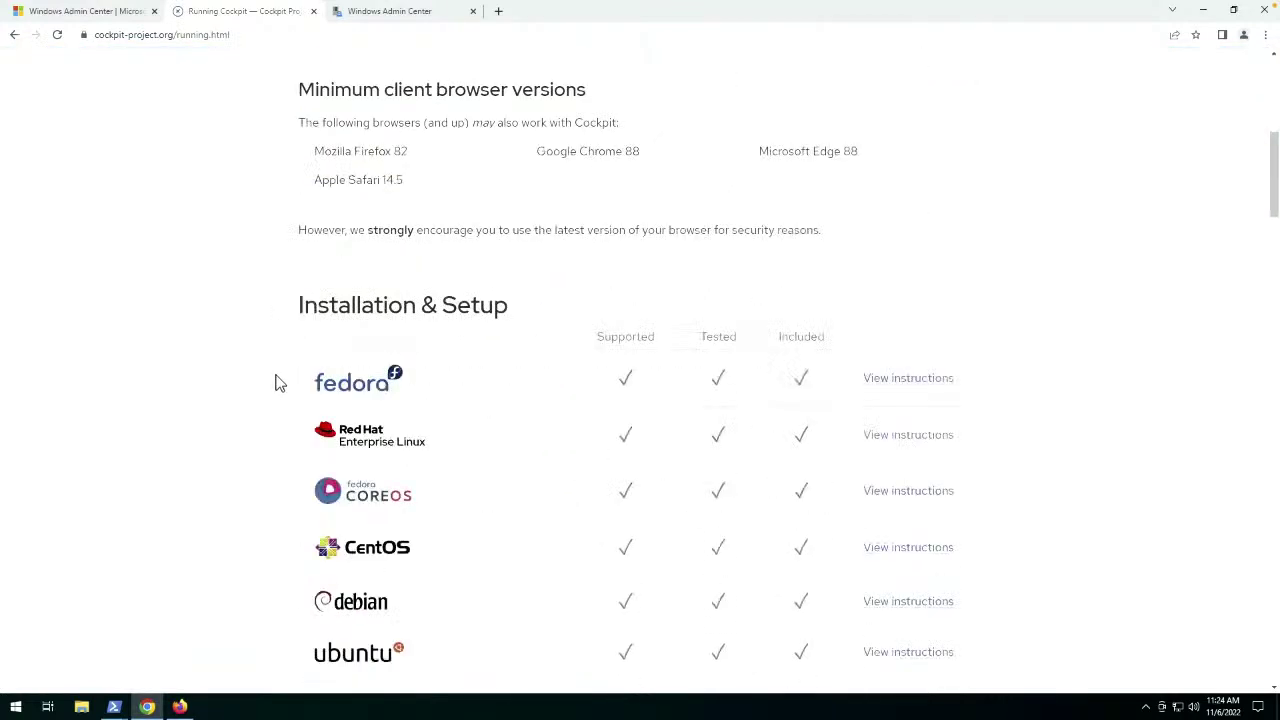
scroll(278, 287, "down", 5)
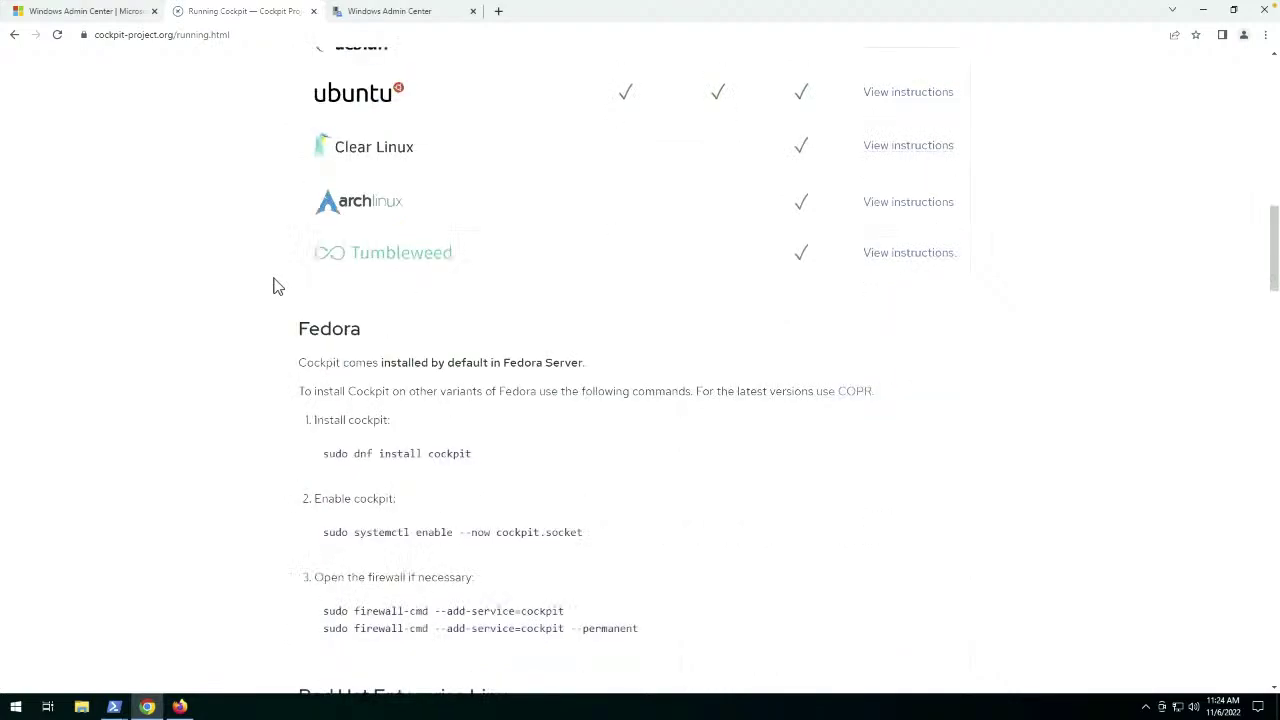
scroll(278, 287, "down", 14)
scroll(278, 287, "down", 15)
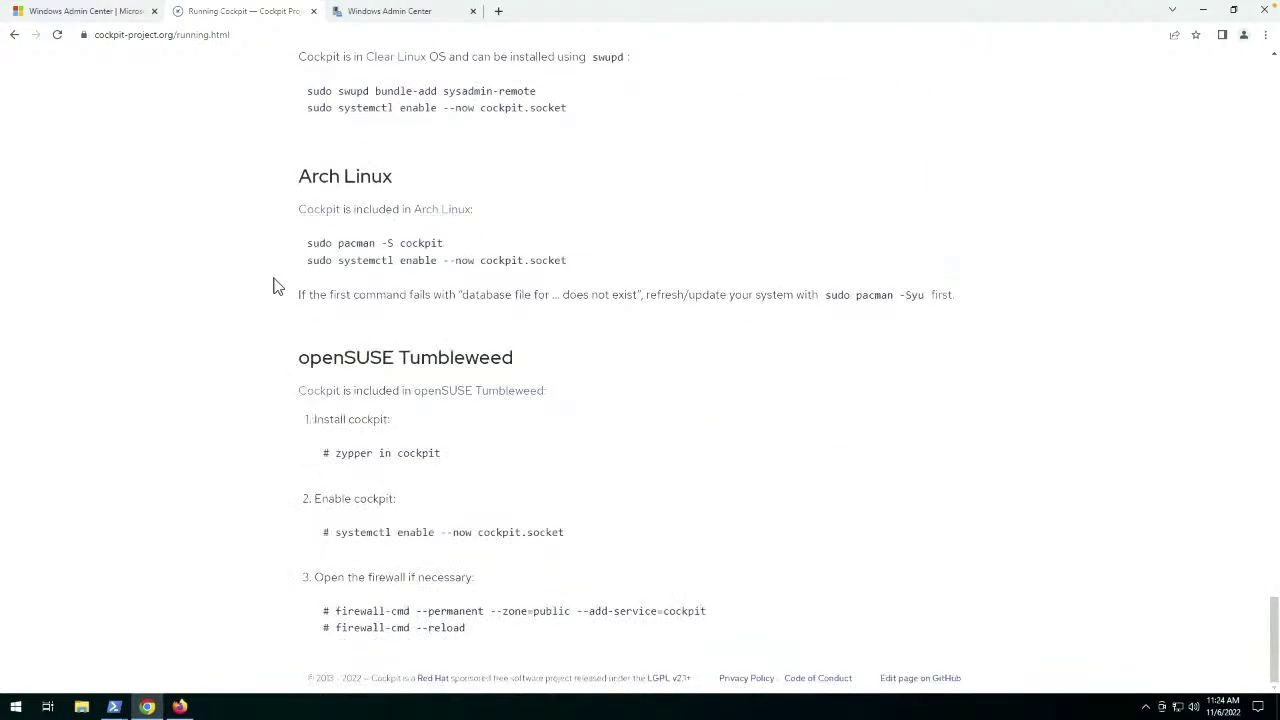
key("Home")
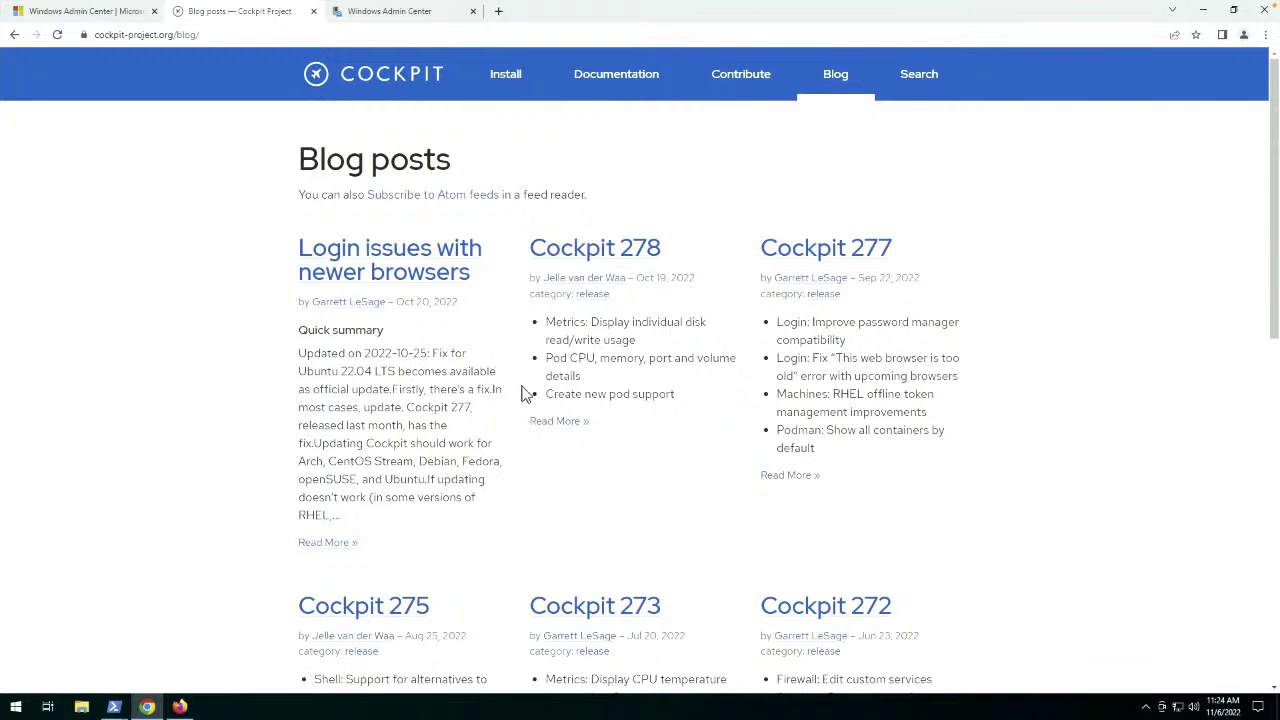
scroll(520, 343, "down", 8)
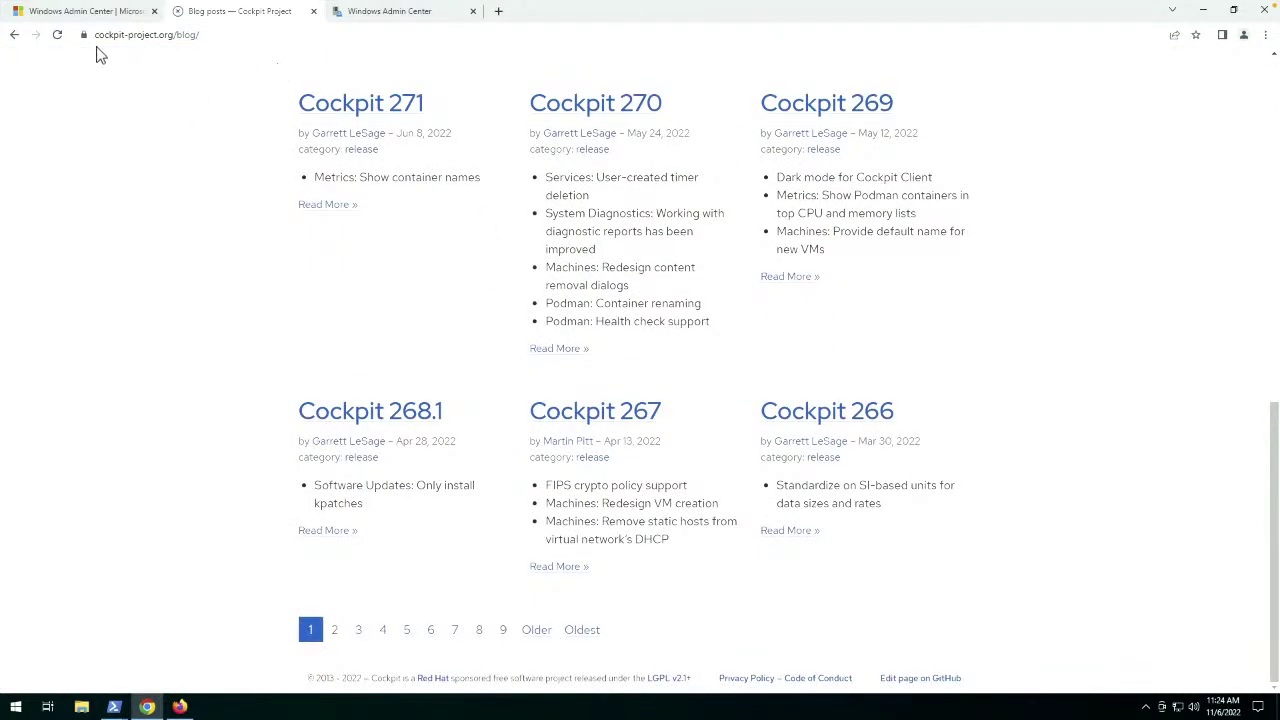
Switch between browser tabs, ending on the Cockpit blog posts page.
left_click(86, 8)
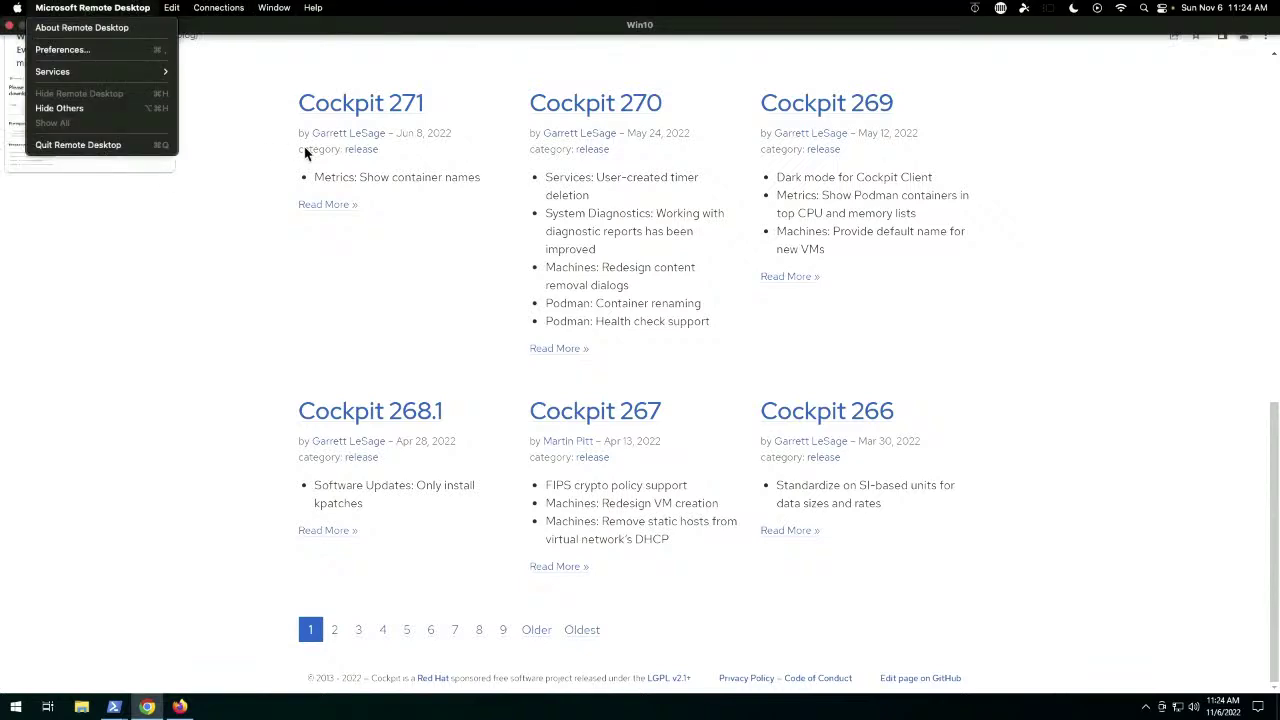
left_click(305, 150)
left_click(111, 14)
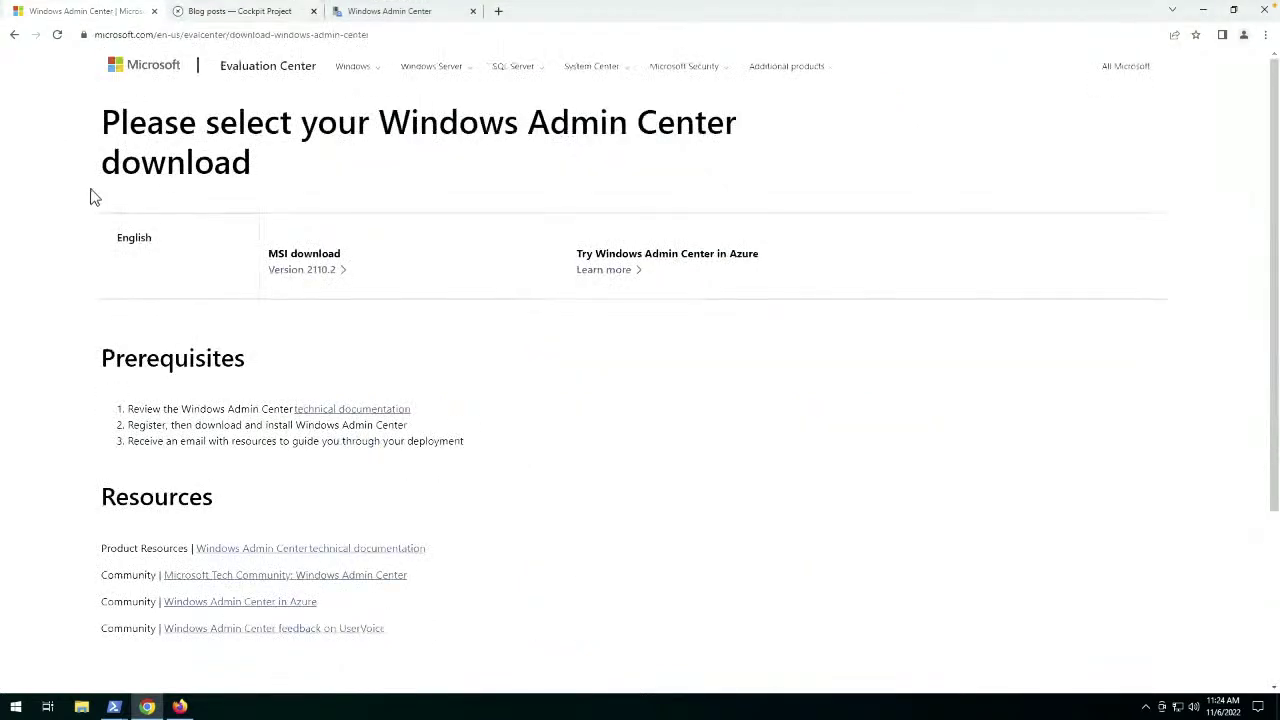
left_click(238, 12)
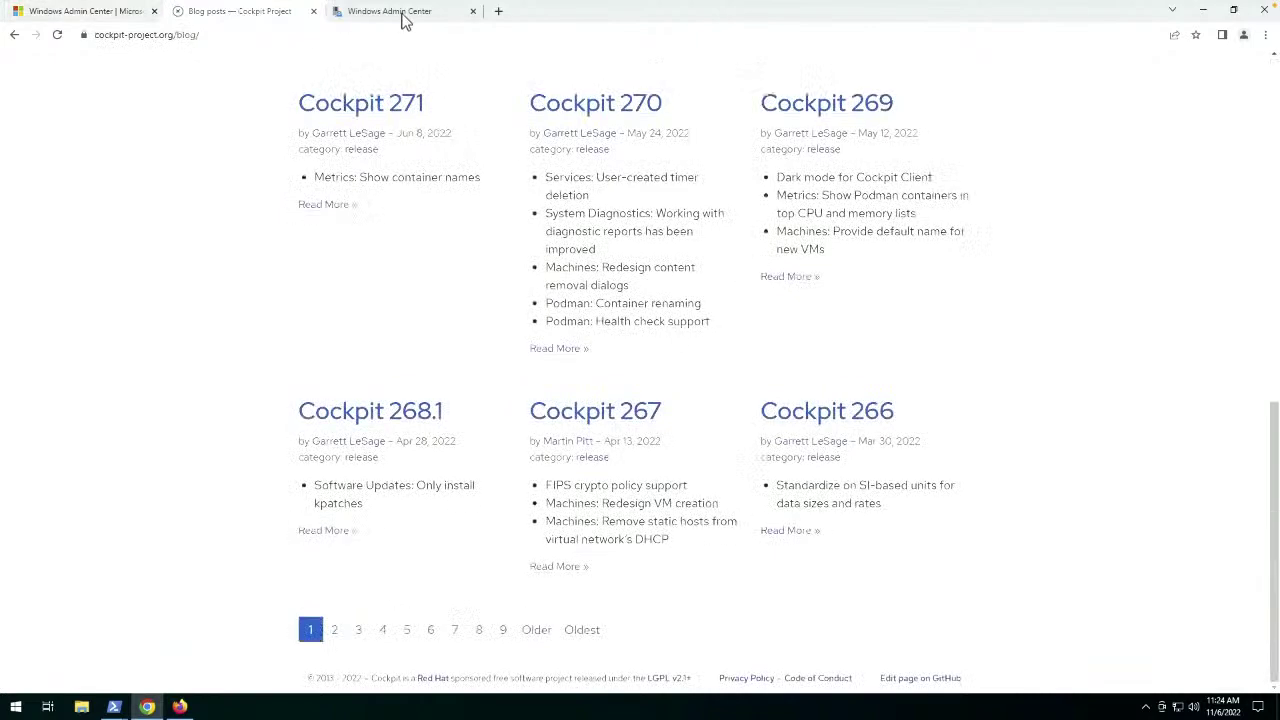
Try connecting to 172.16.74.124 in Windows Admin Center, dismiss the WinRM error, and show Mission Control.
left_click(406, 14)
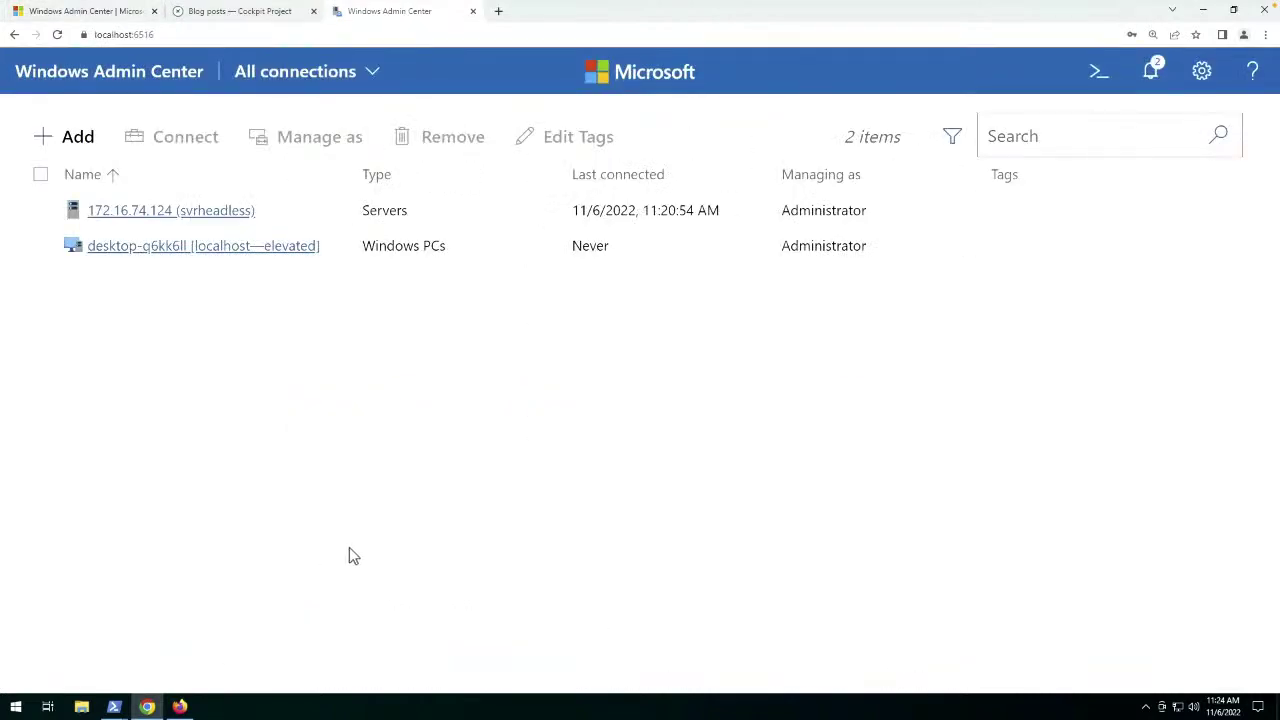
left_click(121, 215)
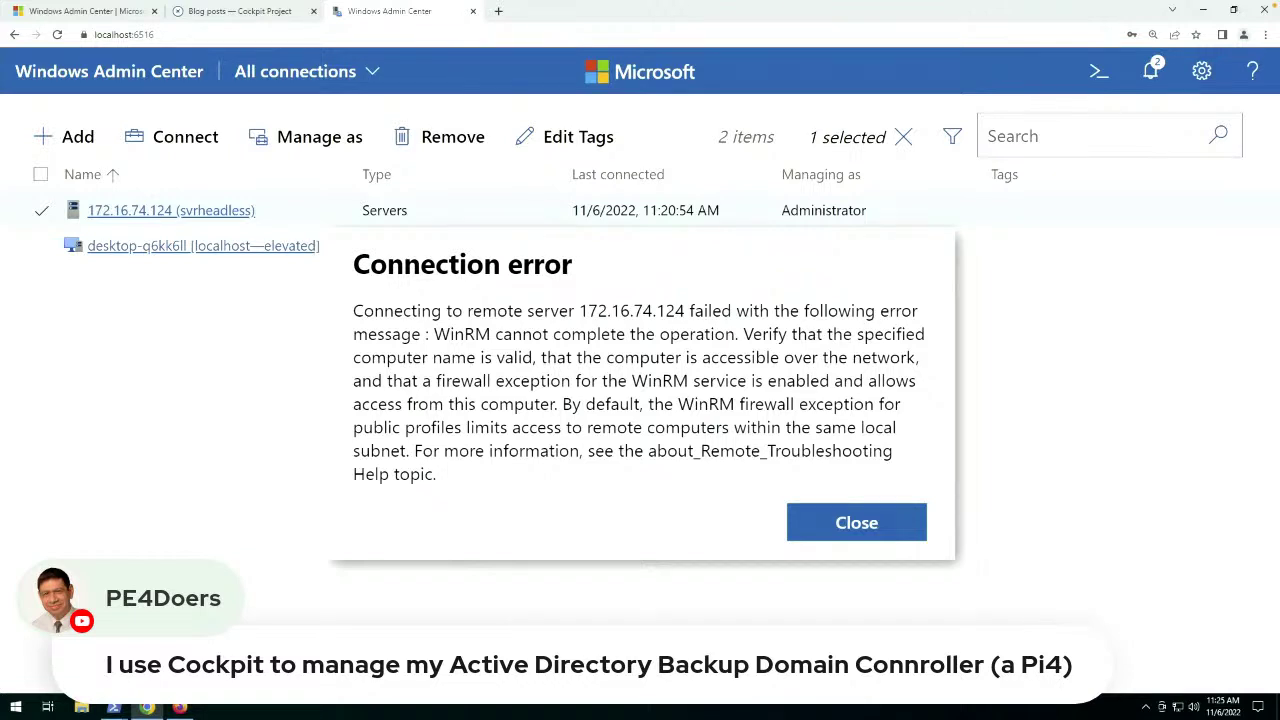
left_click(866, 534)
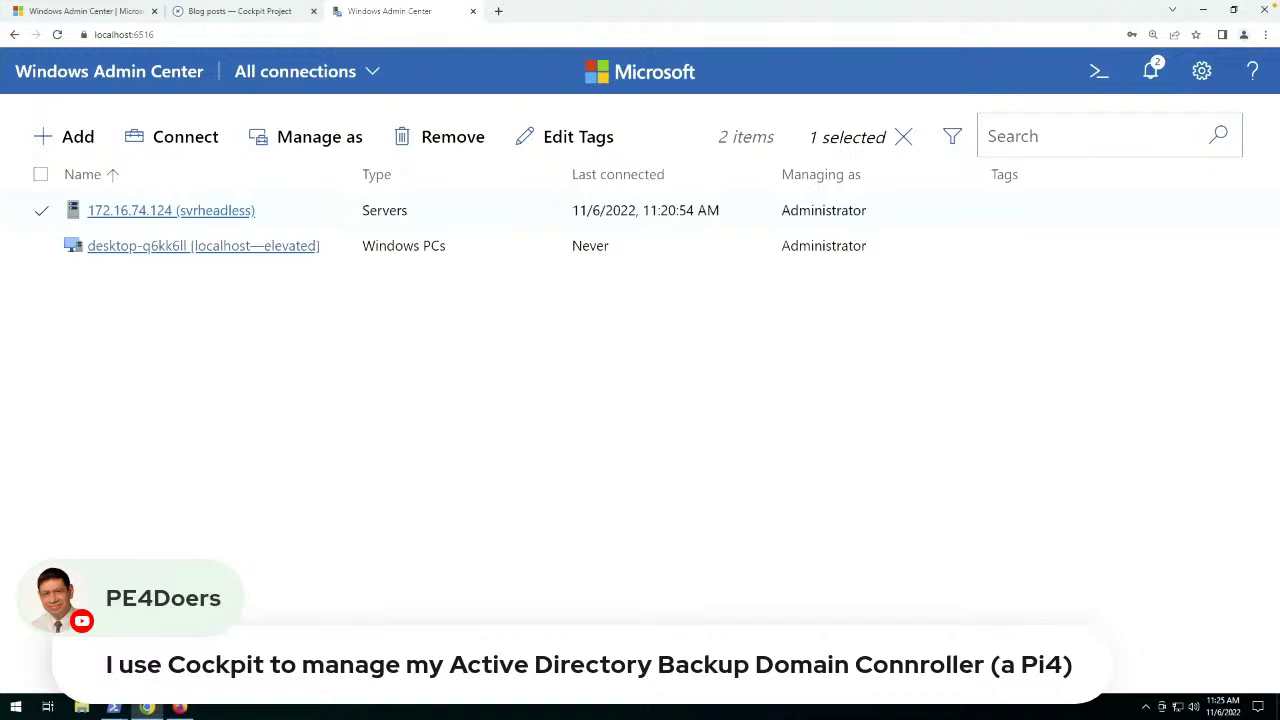
key("ctrl+Up")
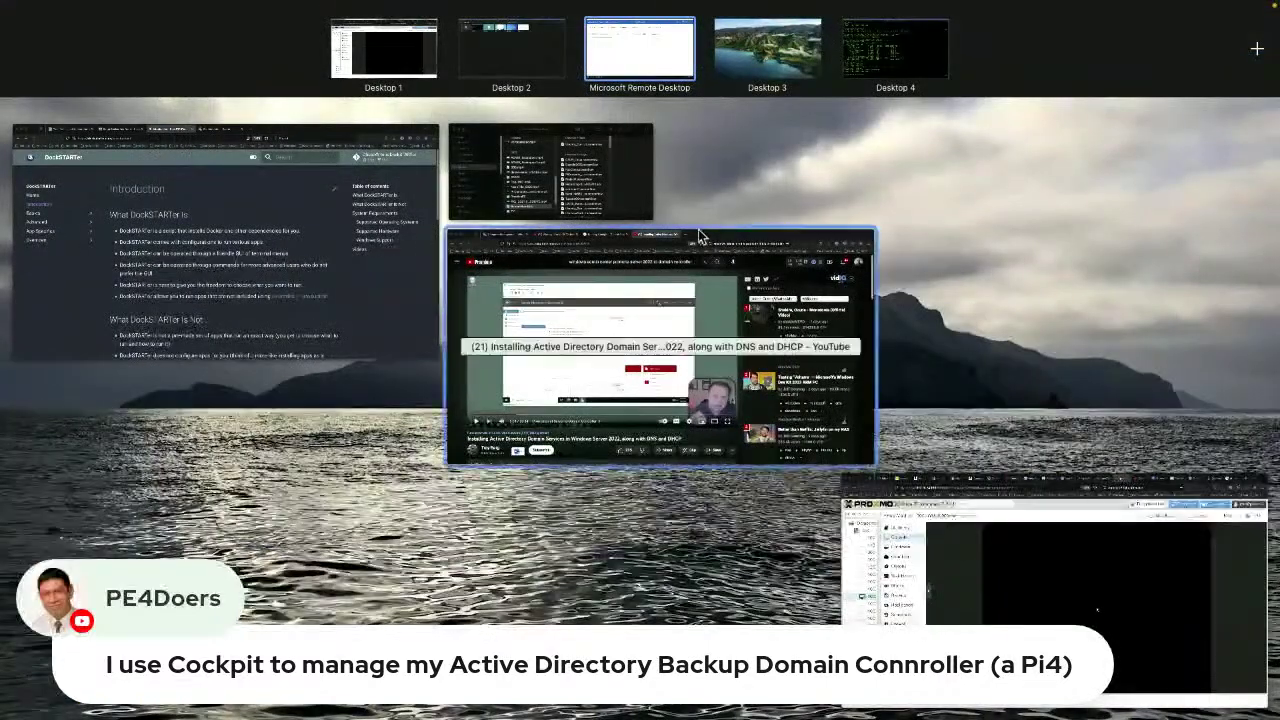
Check the Proxmox VM console on Desktop 1, then return to the full-screen Windows session.
left_click(405, 55)
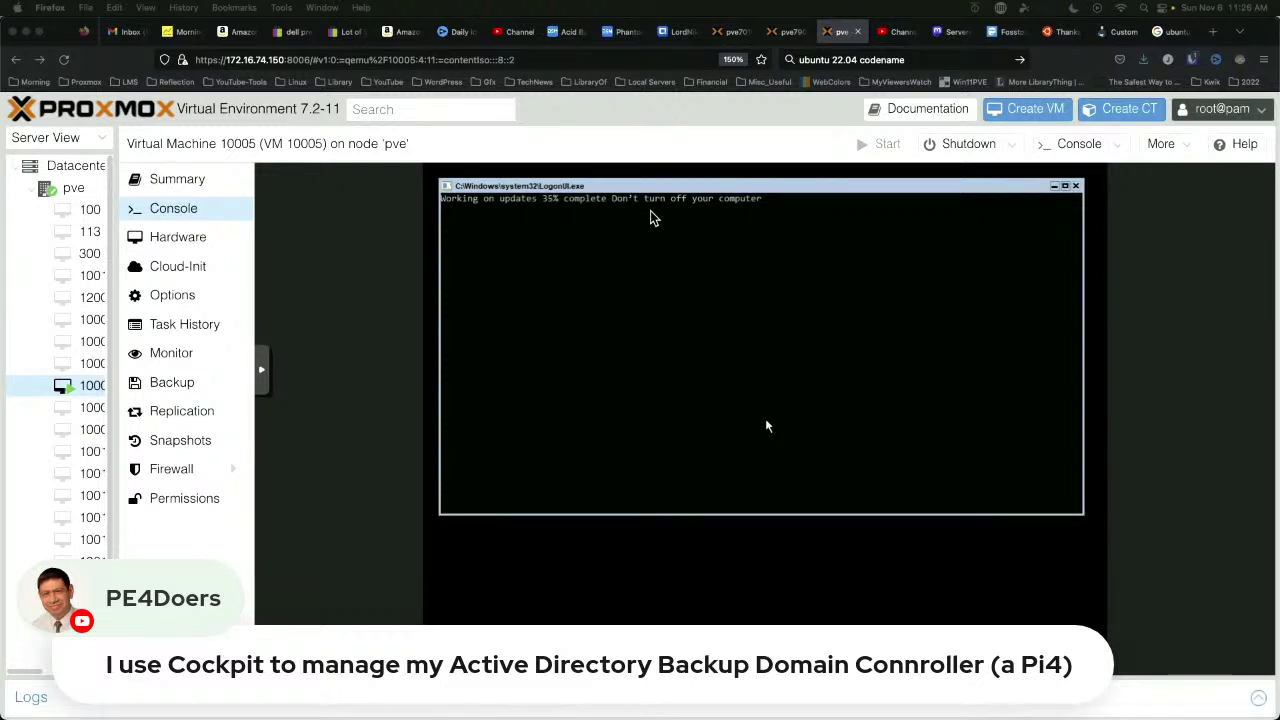
key("super+Tab")
key("ctrl+Right")
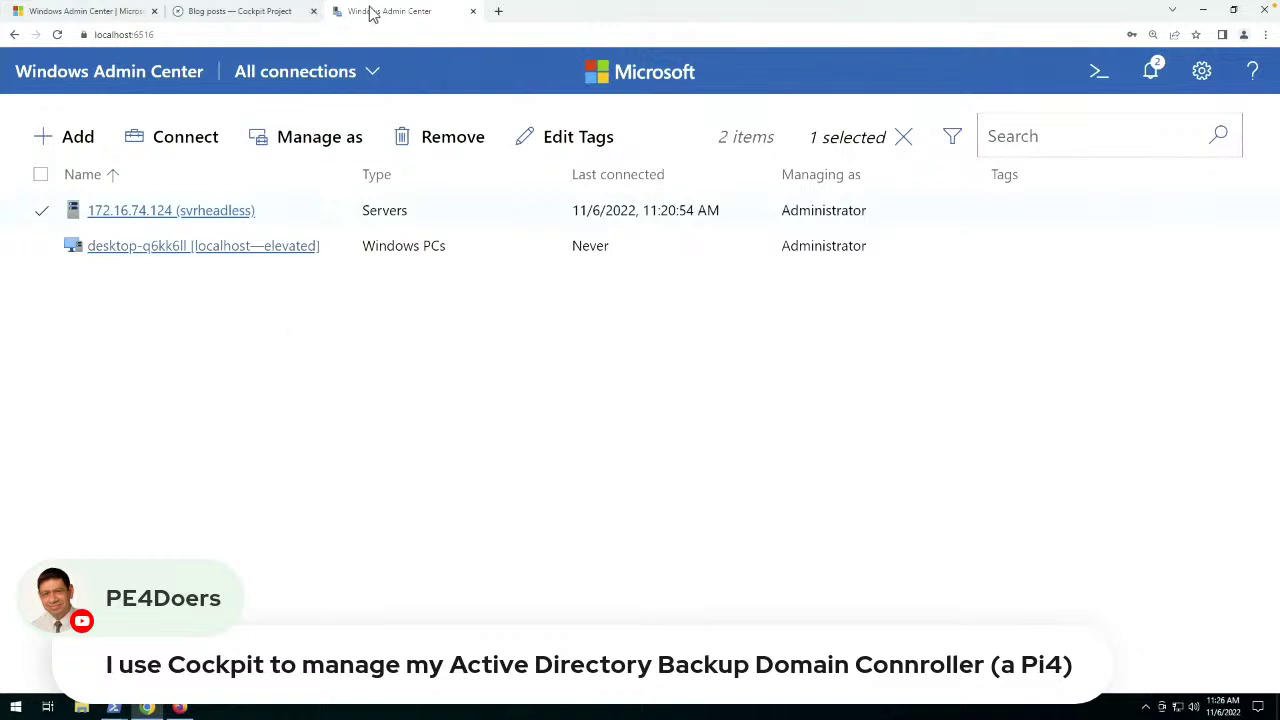
Load 172.16.74.127 in a new Chrome tab, which refuses the connection.
left_click(231, 14)
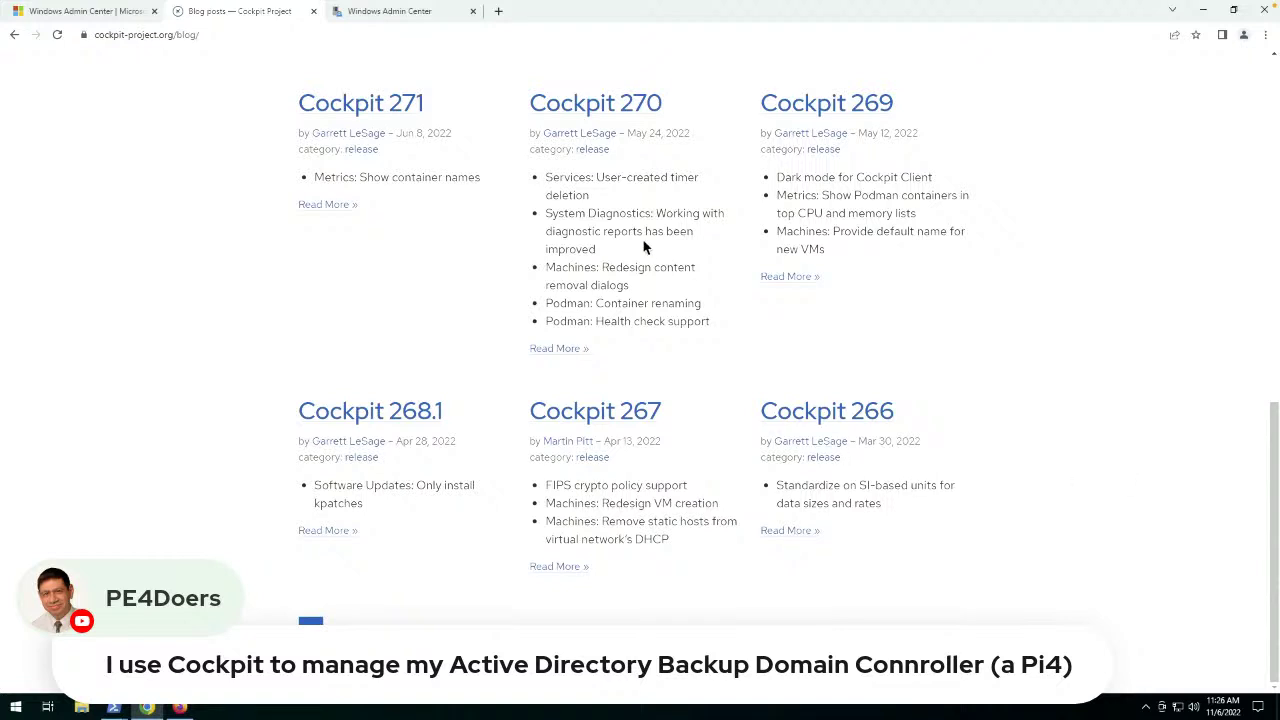
left_click(377, 38)
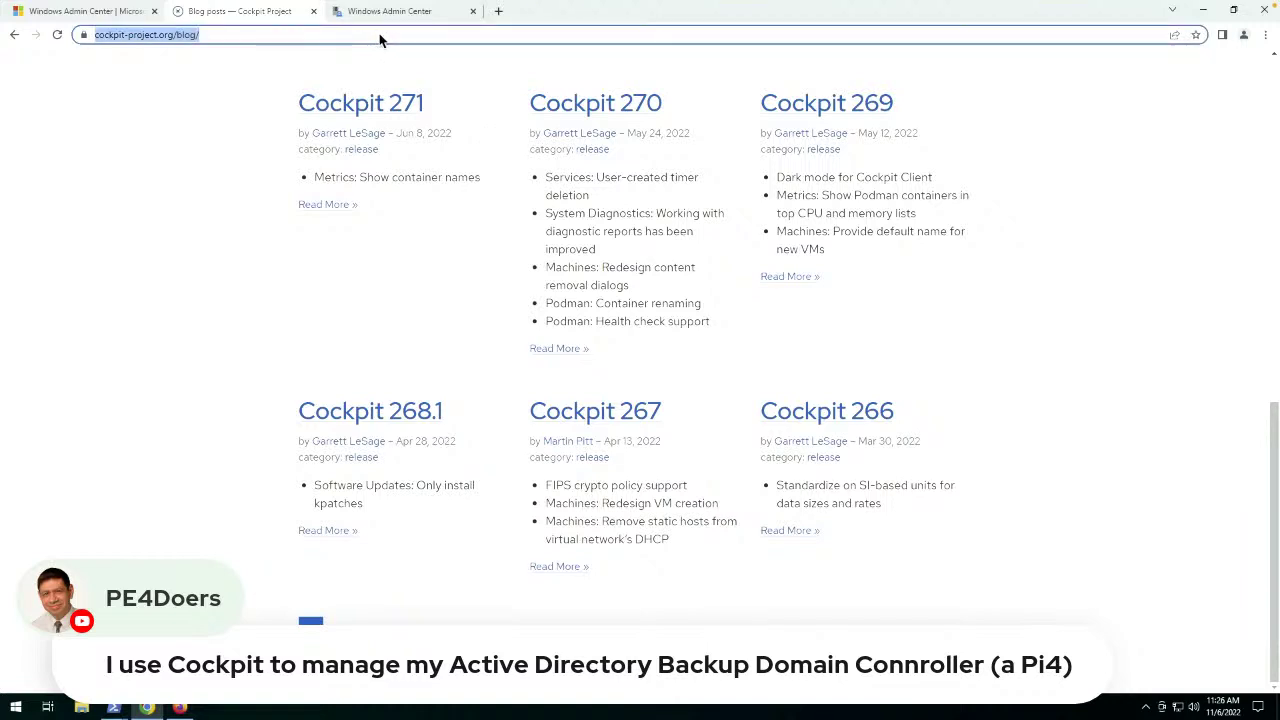
left_click(497, 12)
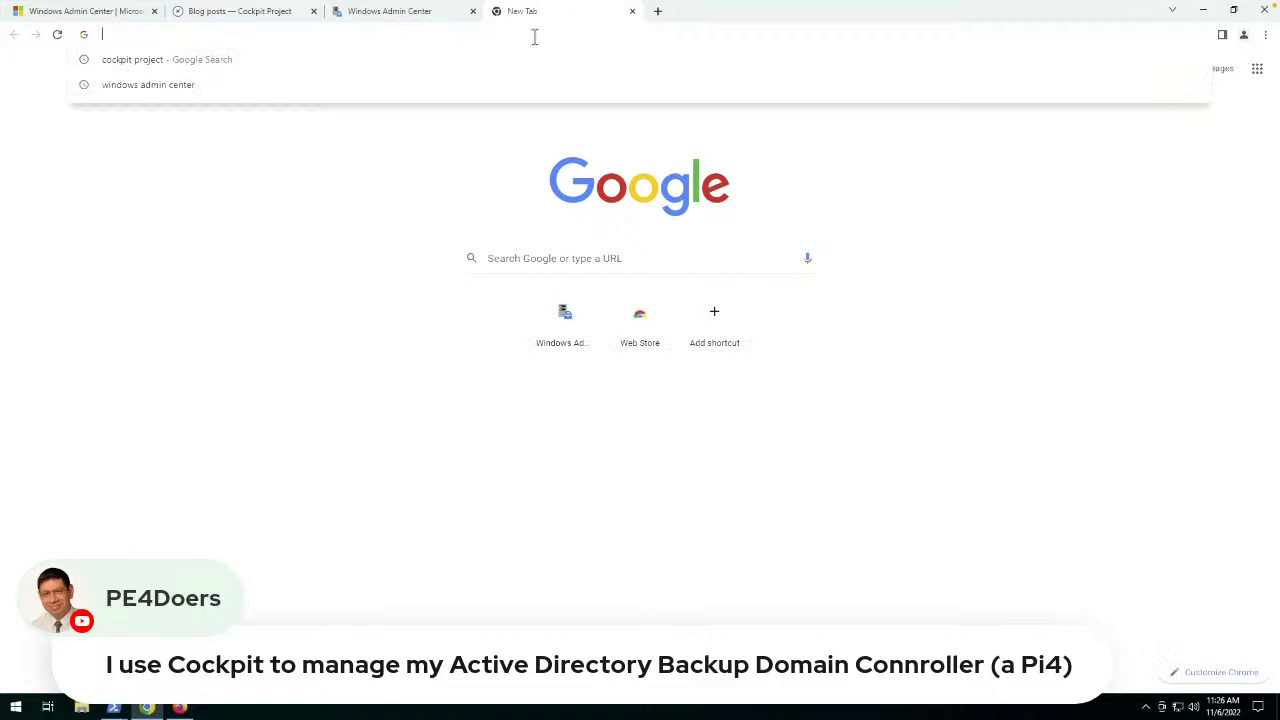
type("172.16.74.127")
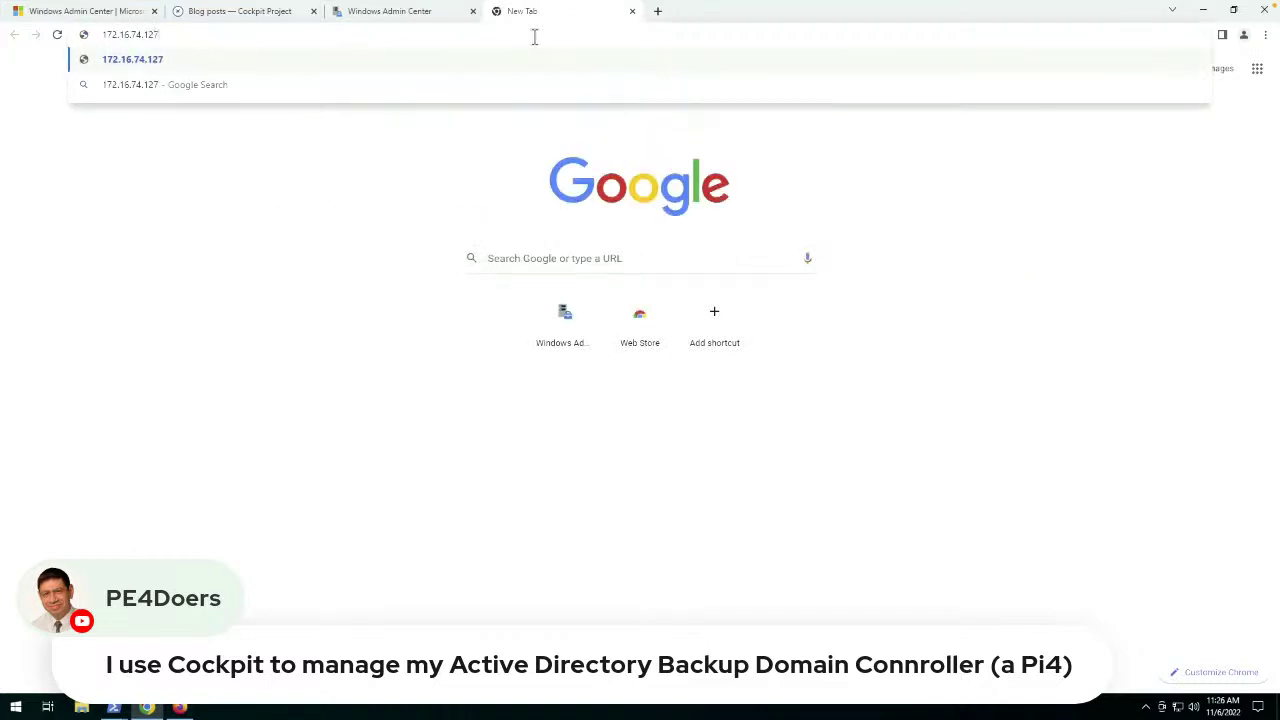
key("Return")
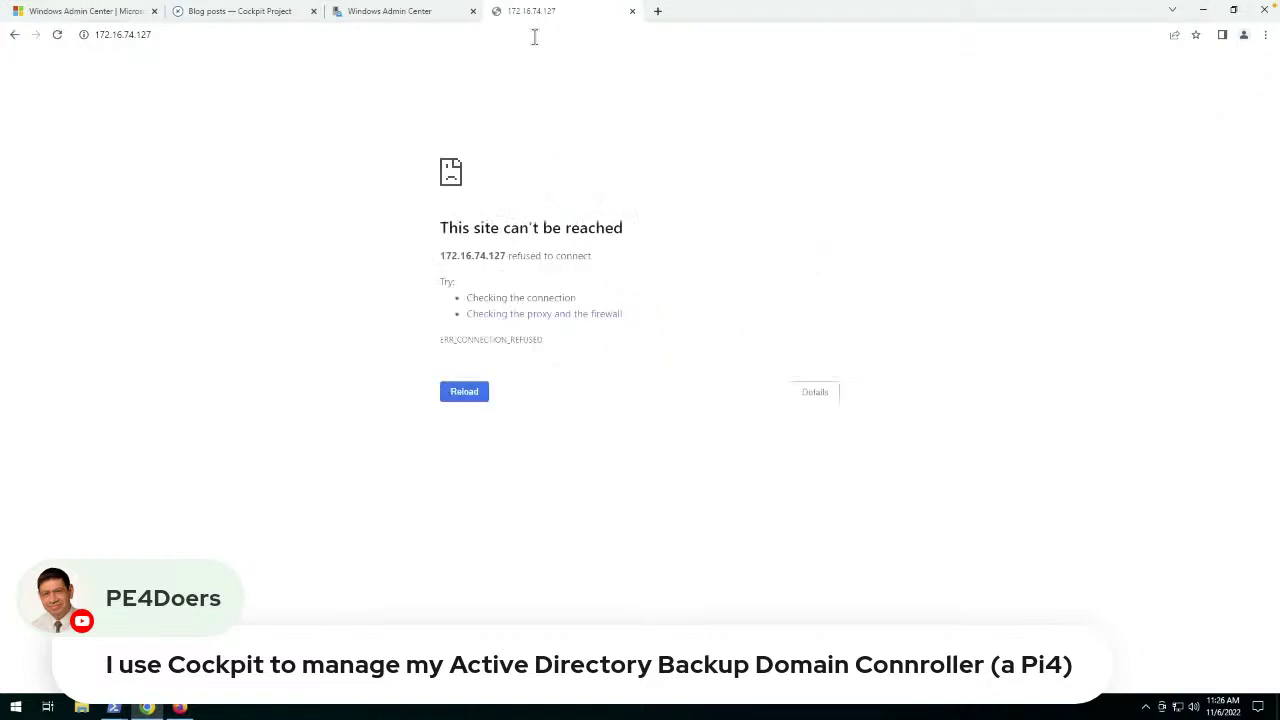
Search the web for 'cockpit default port' from the address bar.
left_click(267, 15)
left_click(265, 35)
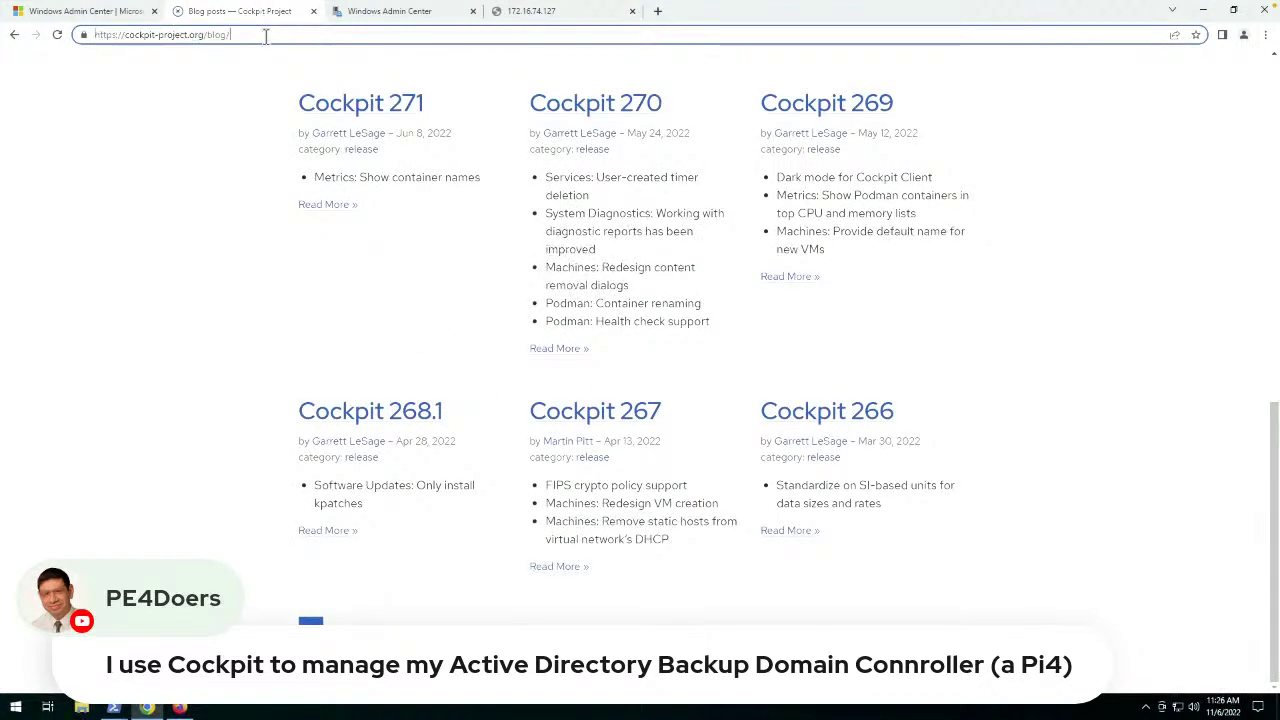
type("cockp")
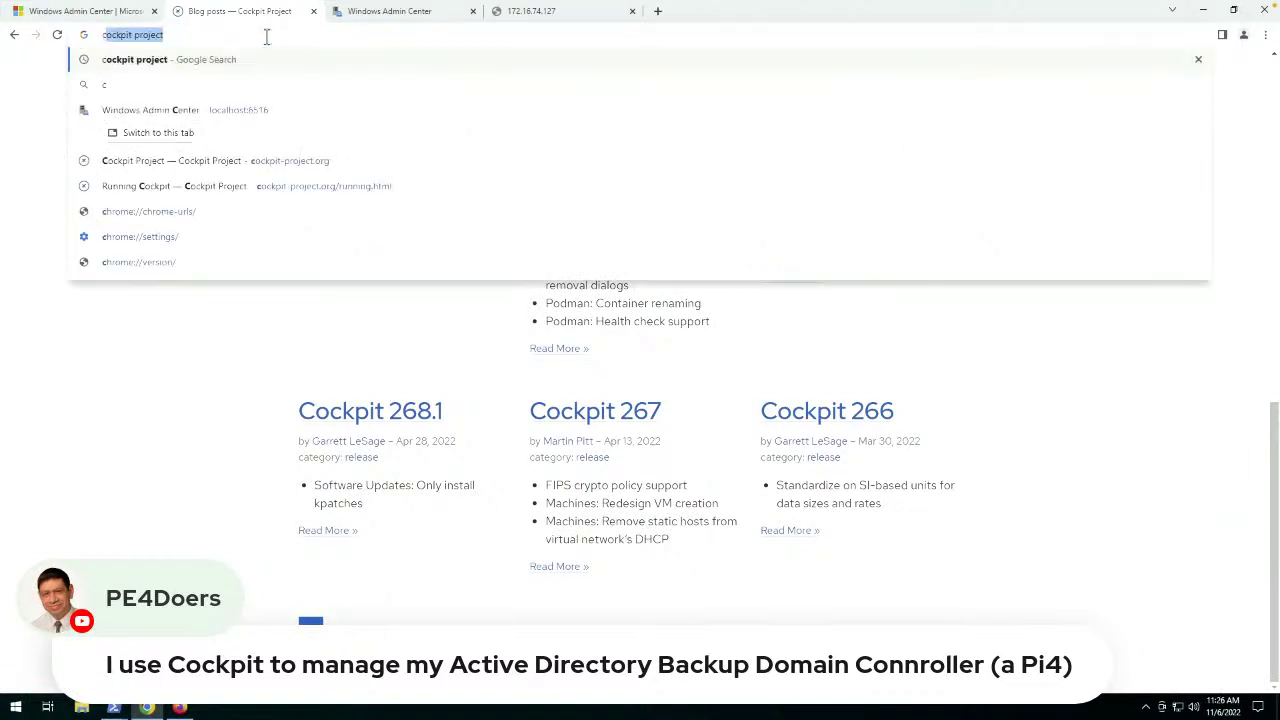
type("it")
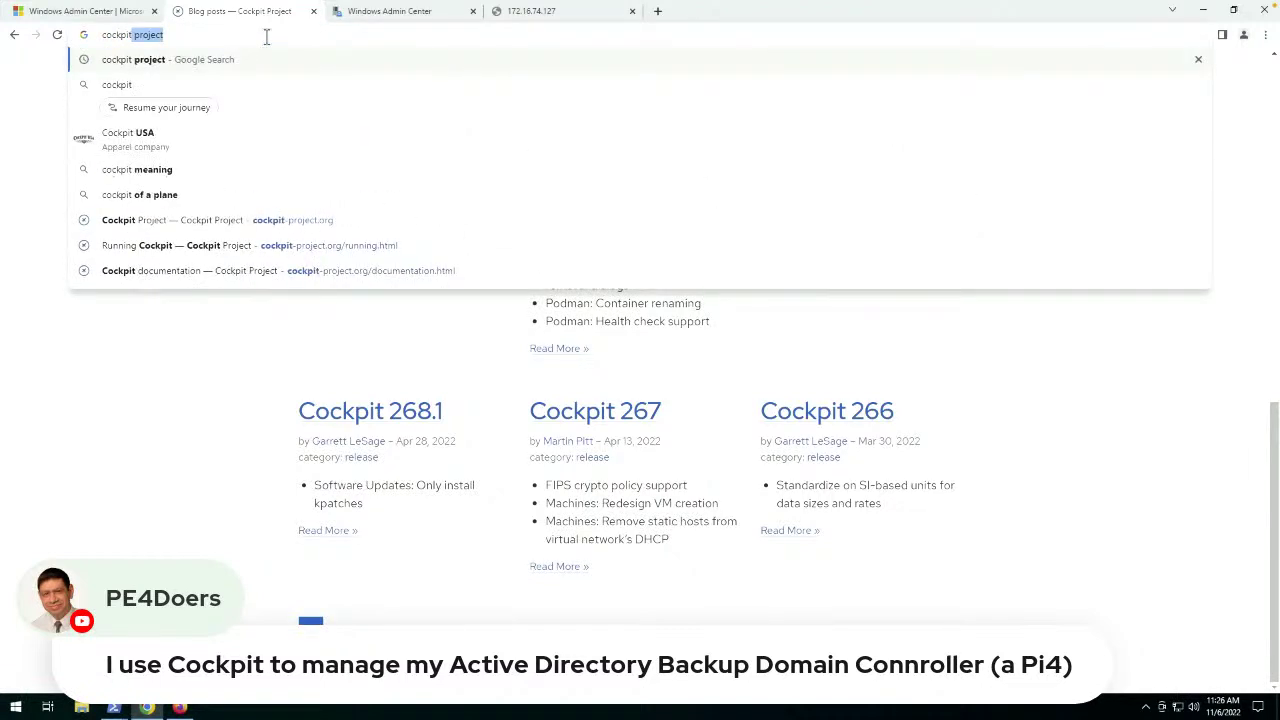
type(" default port")
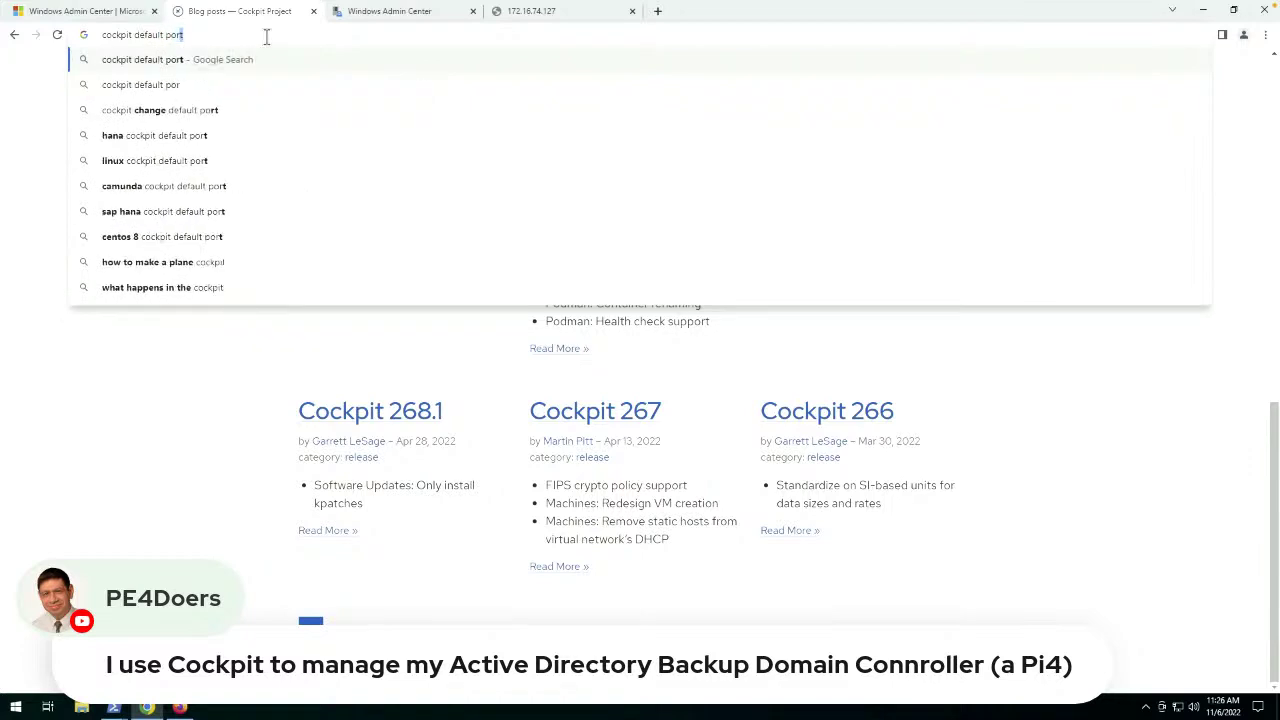
key("Return")
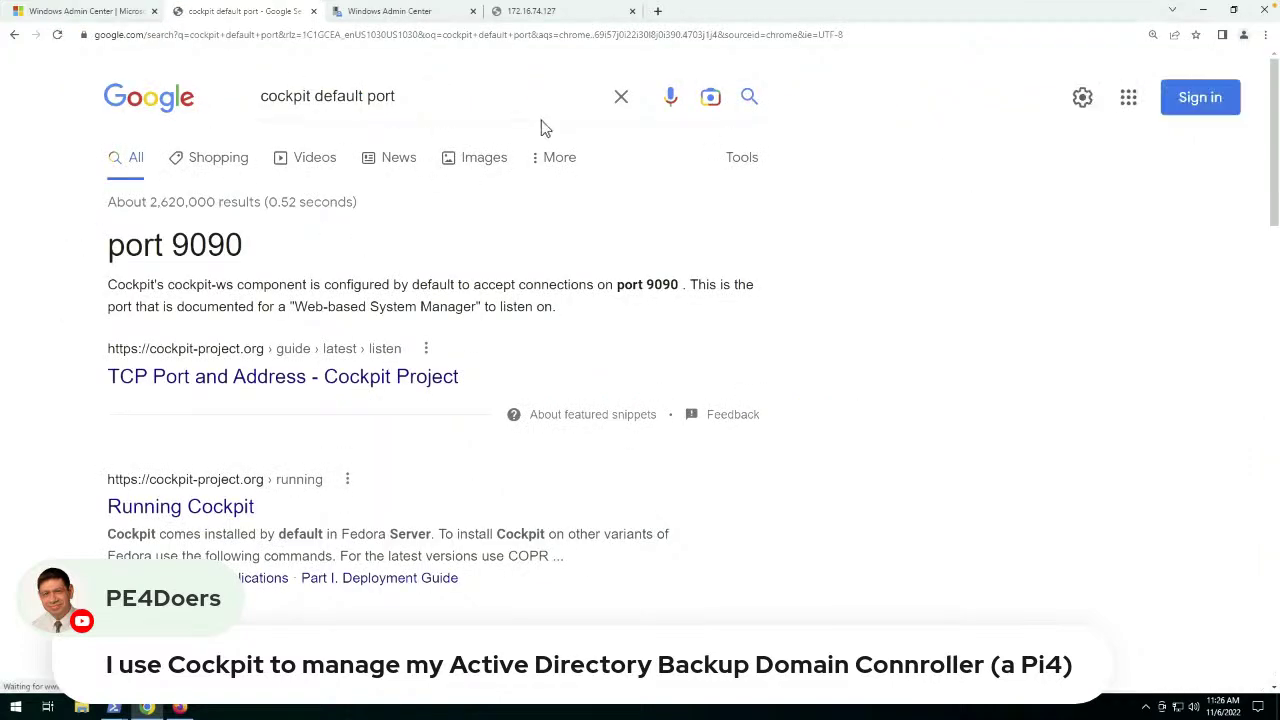
Load 172.16.74.127:9090 and proceed past the untrusted certificate warning.
left_click(519, 8)
left_click(360, 34)
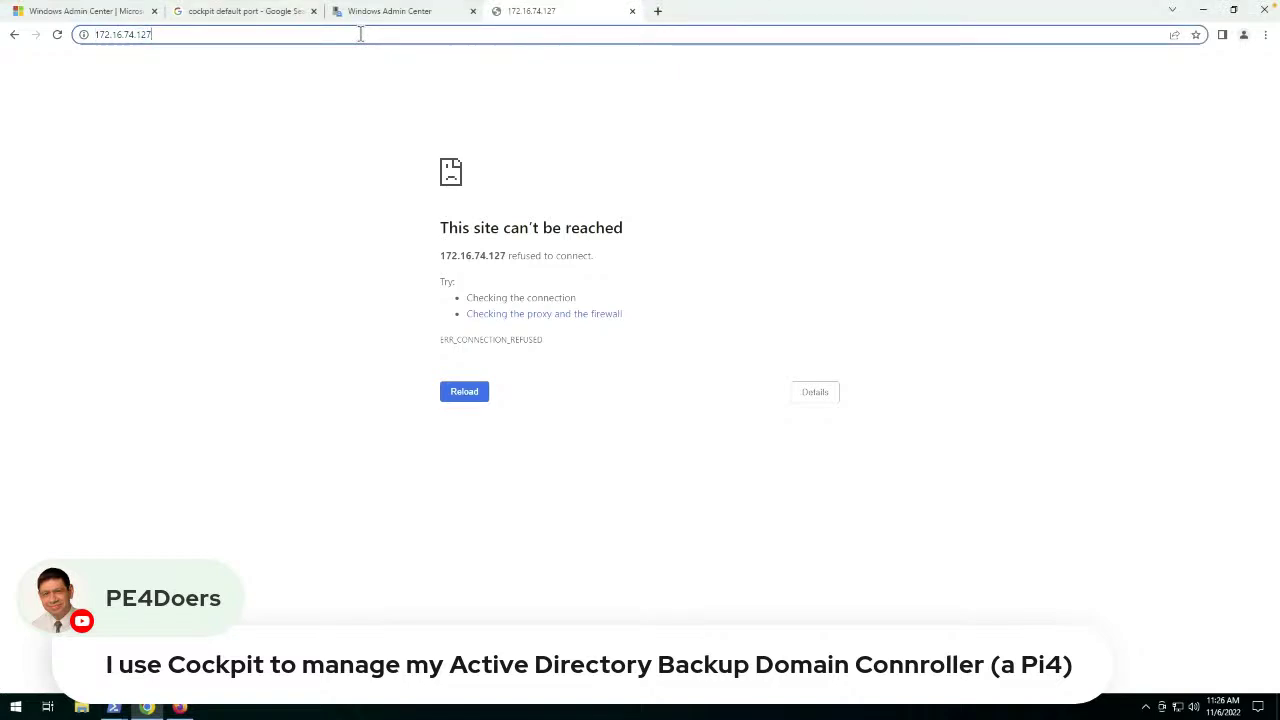
type(":9090")
key("Return")
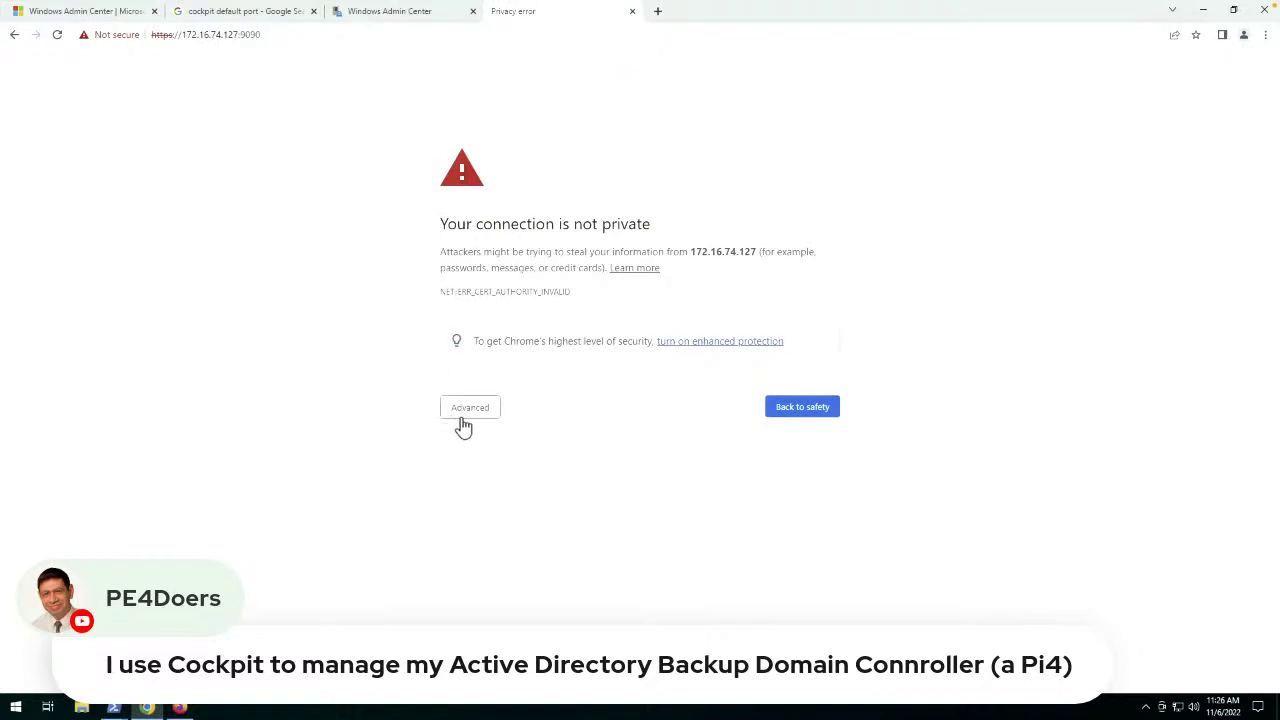
left_click(466, 413)
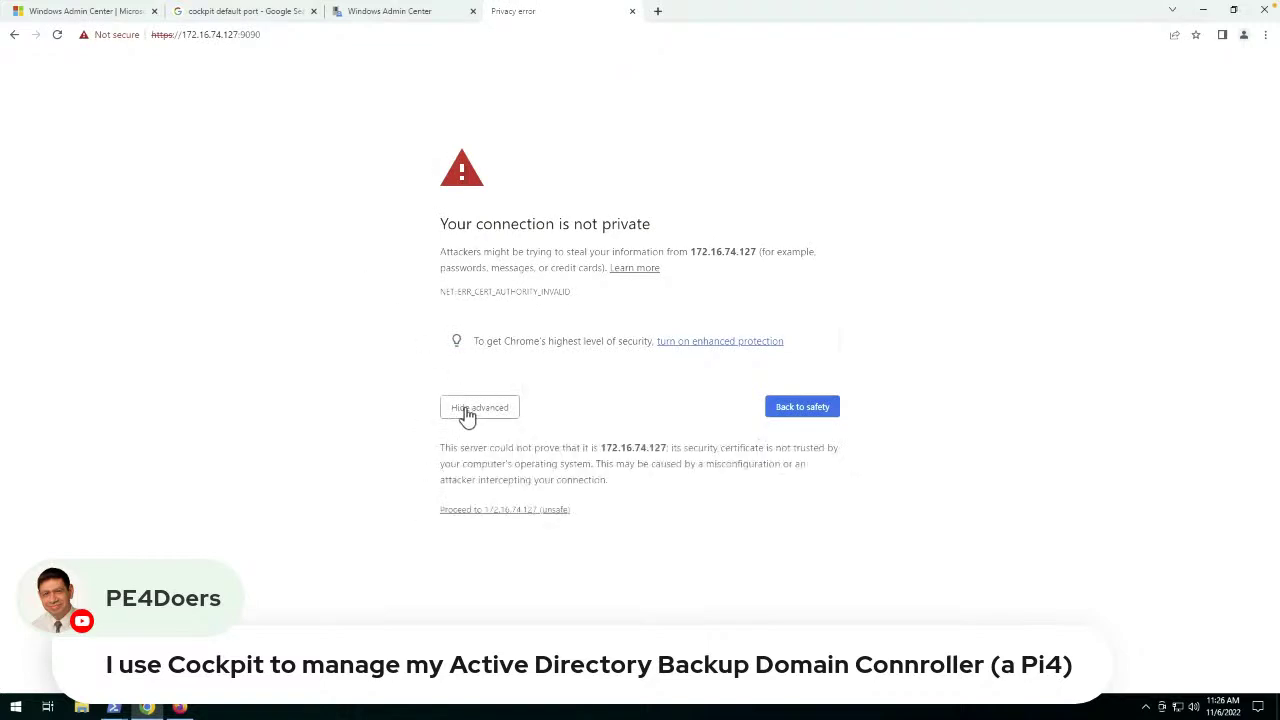
left_click(487, 511)
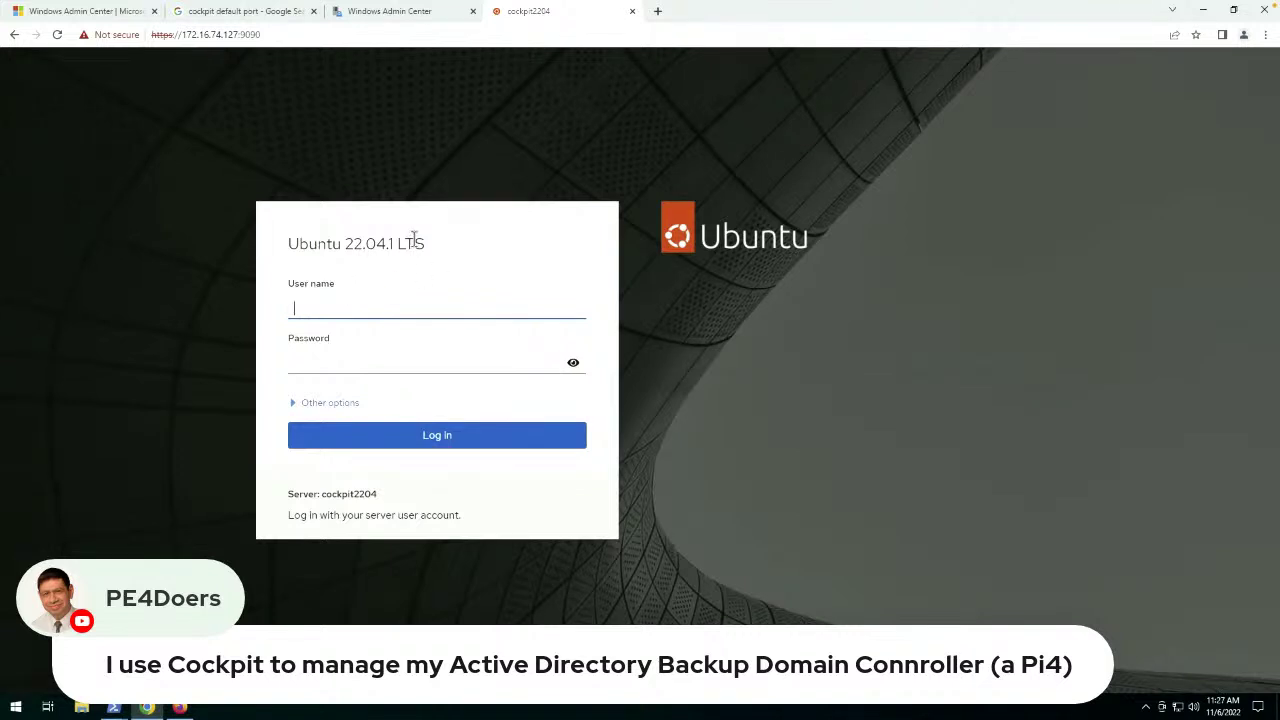
Zoom the login page to 125% and sign in to Cockpit with the user name and password.
key("ctrl+plus")
key("ctrl+plus")
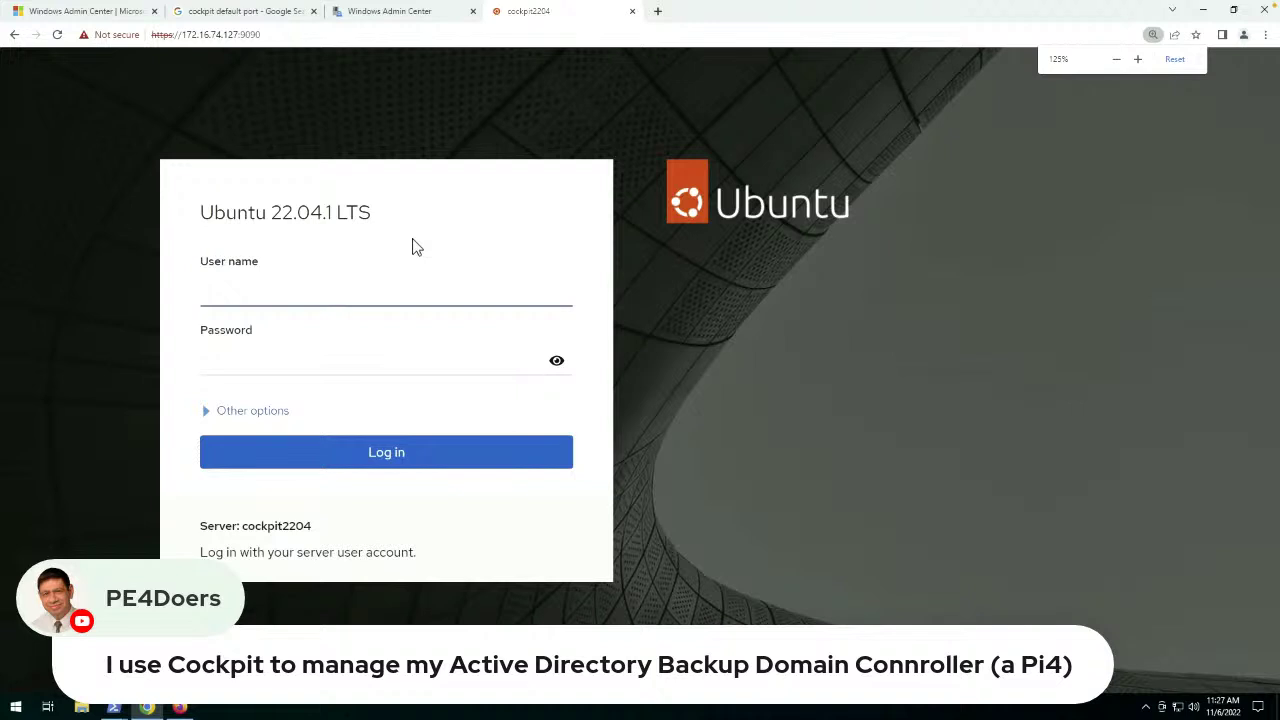
type("leikljd")
key("Tab")
type("••••")
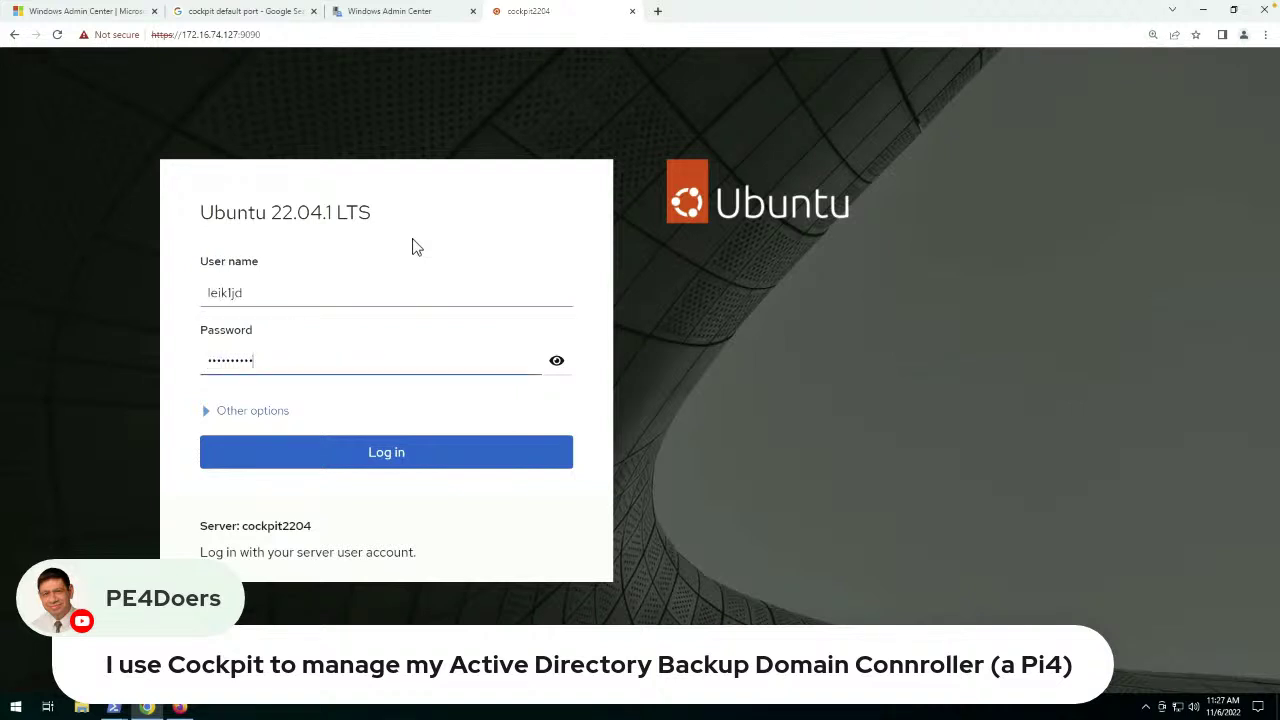
type("••••••")
left_click(249, 467)
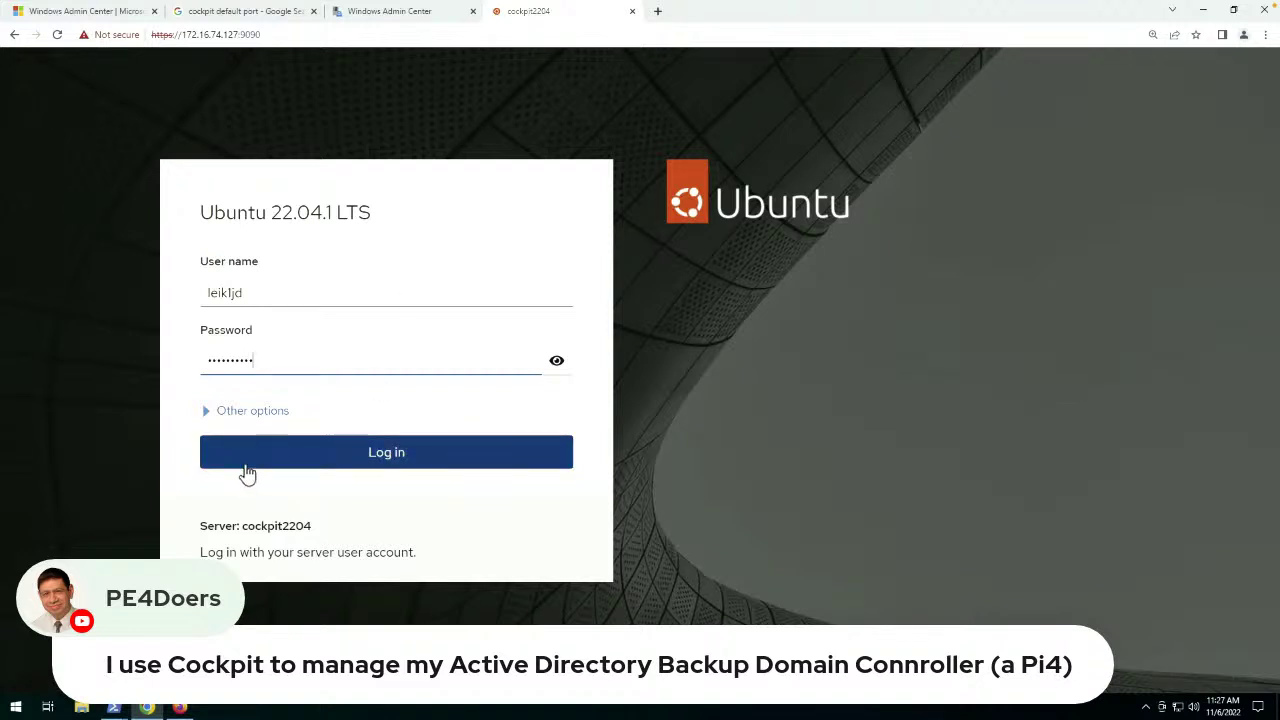
left_click(272, 458)
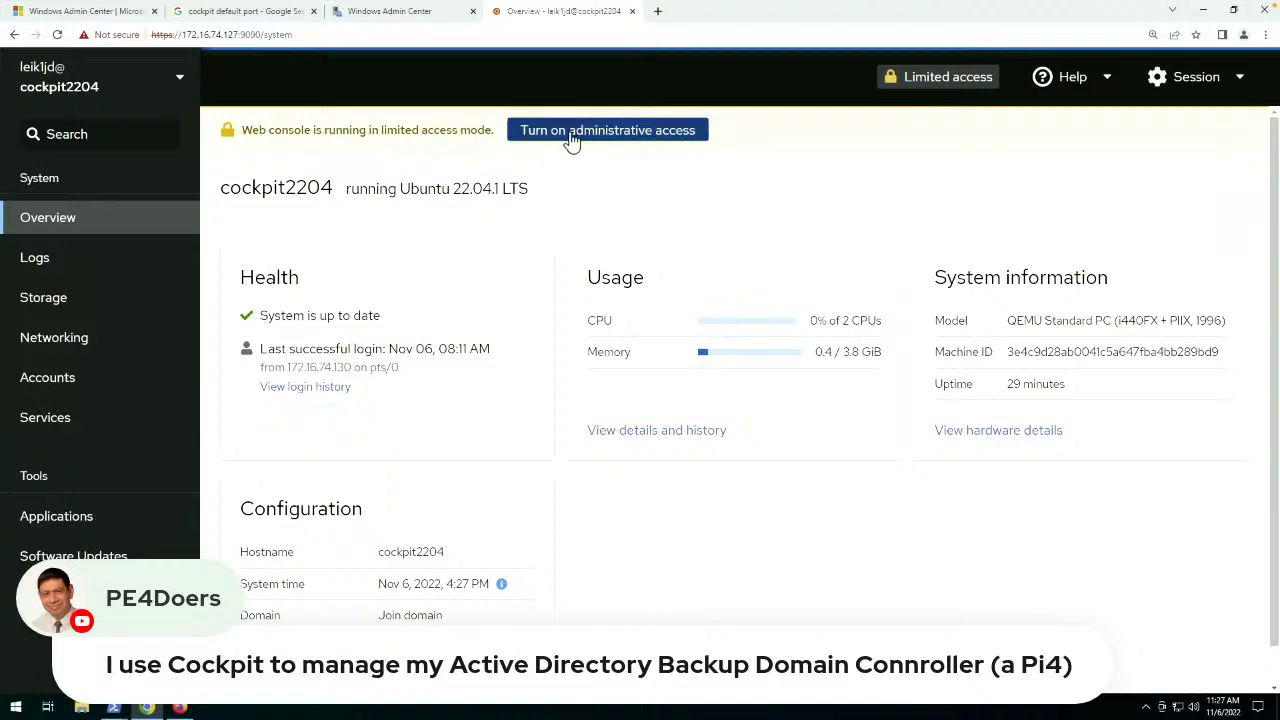
Turn on administrative access, authenticating with the account password.
left_click(572, 141)
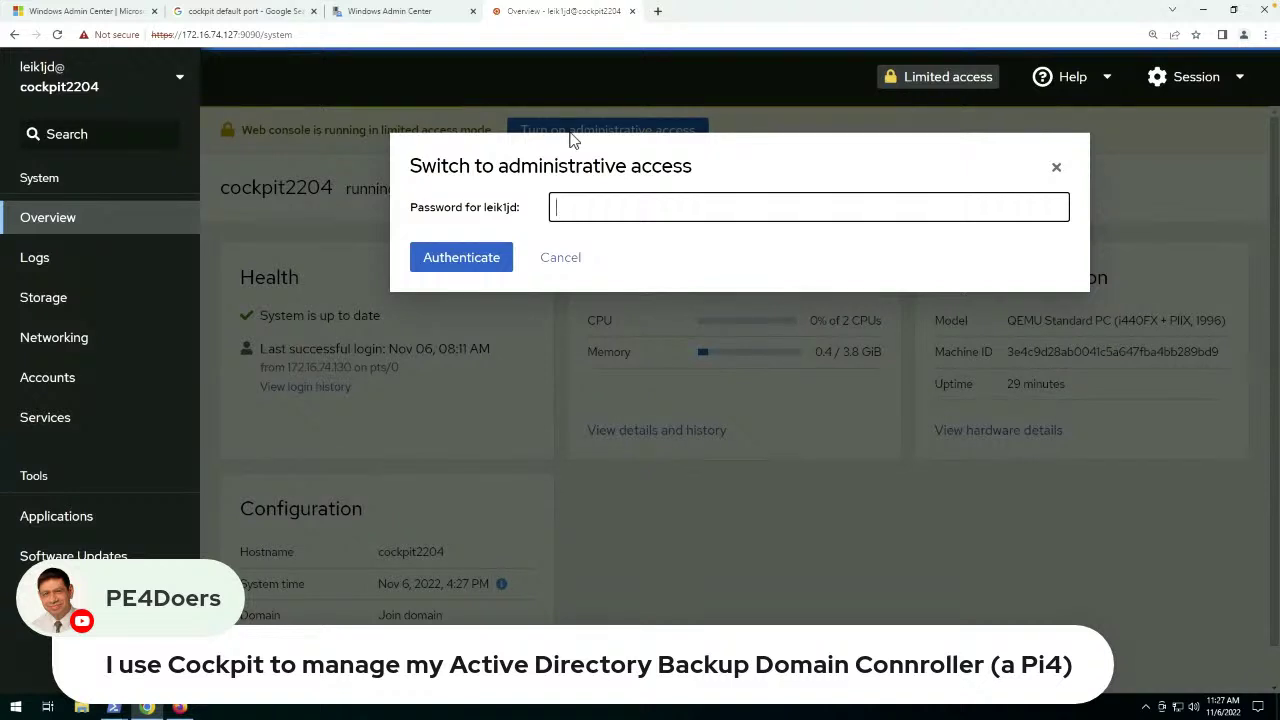
type("••••••••")
key("Return")
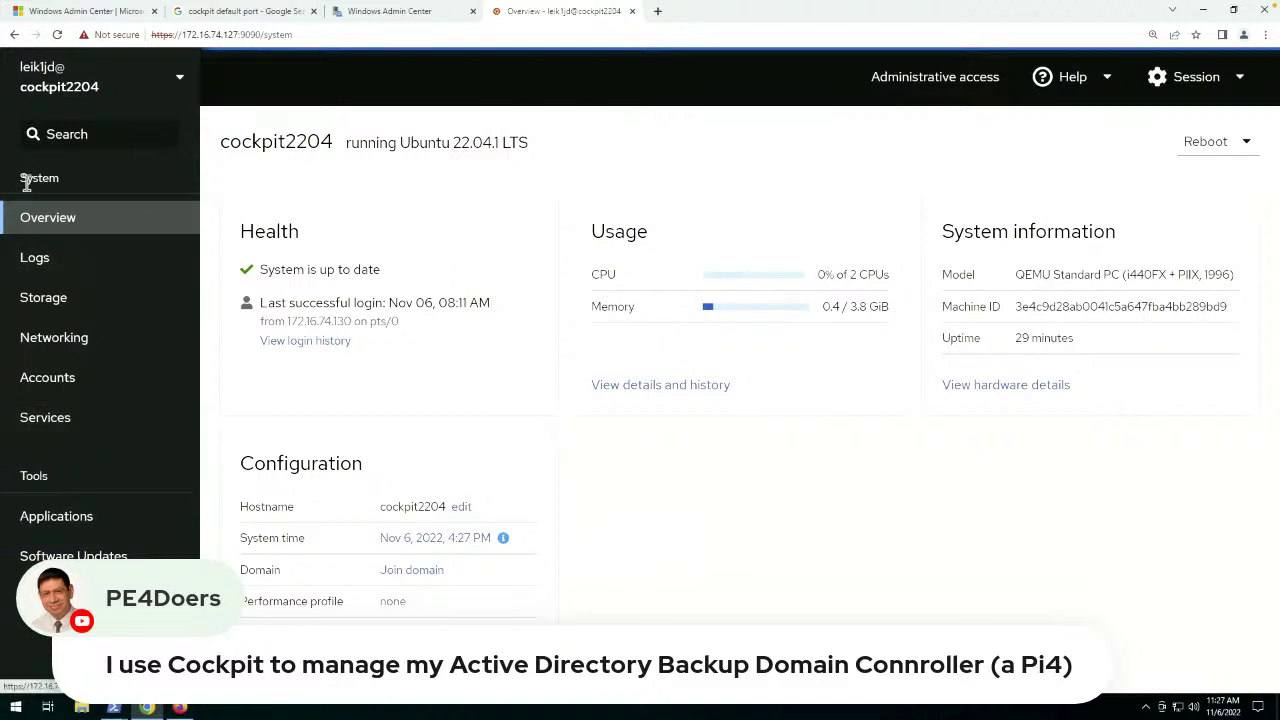
Visit Cockpit's Logs, Storage and Applications pages, ending on Software Updates.
left_click(42, 266)
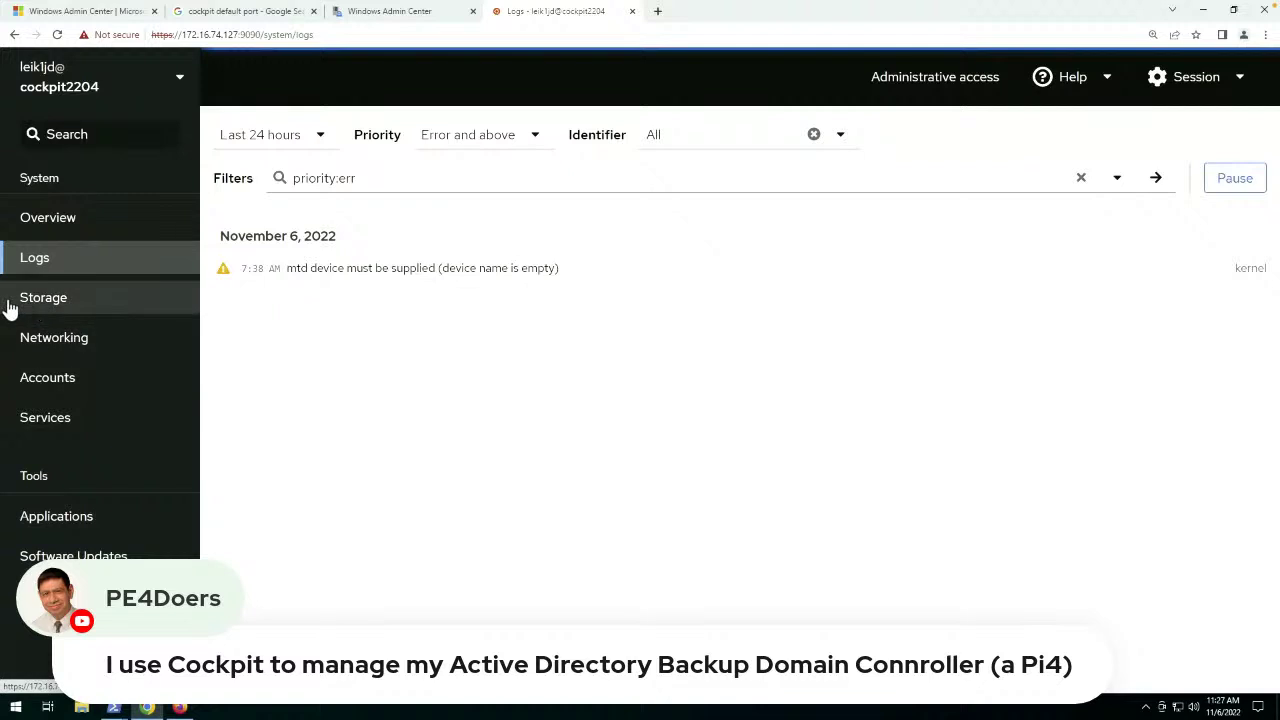
left_click(40, 300)
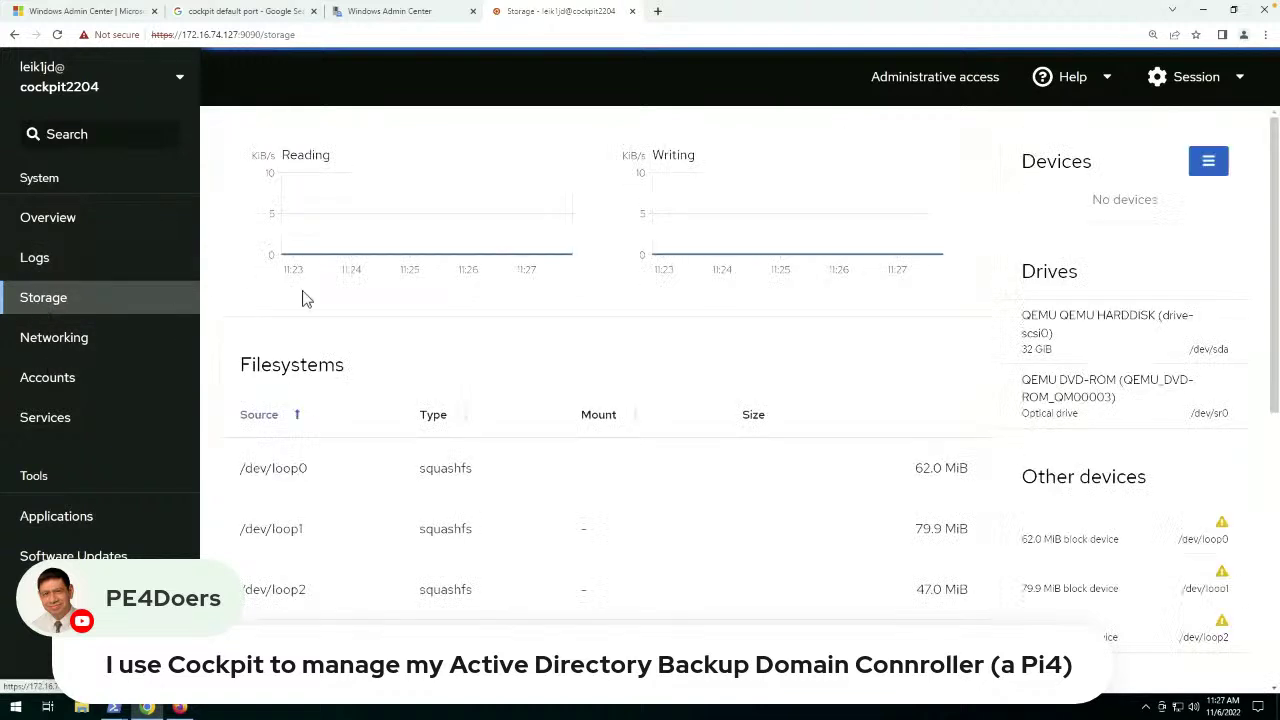
scroll(297, 322, "down", 10)
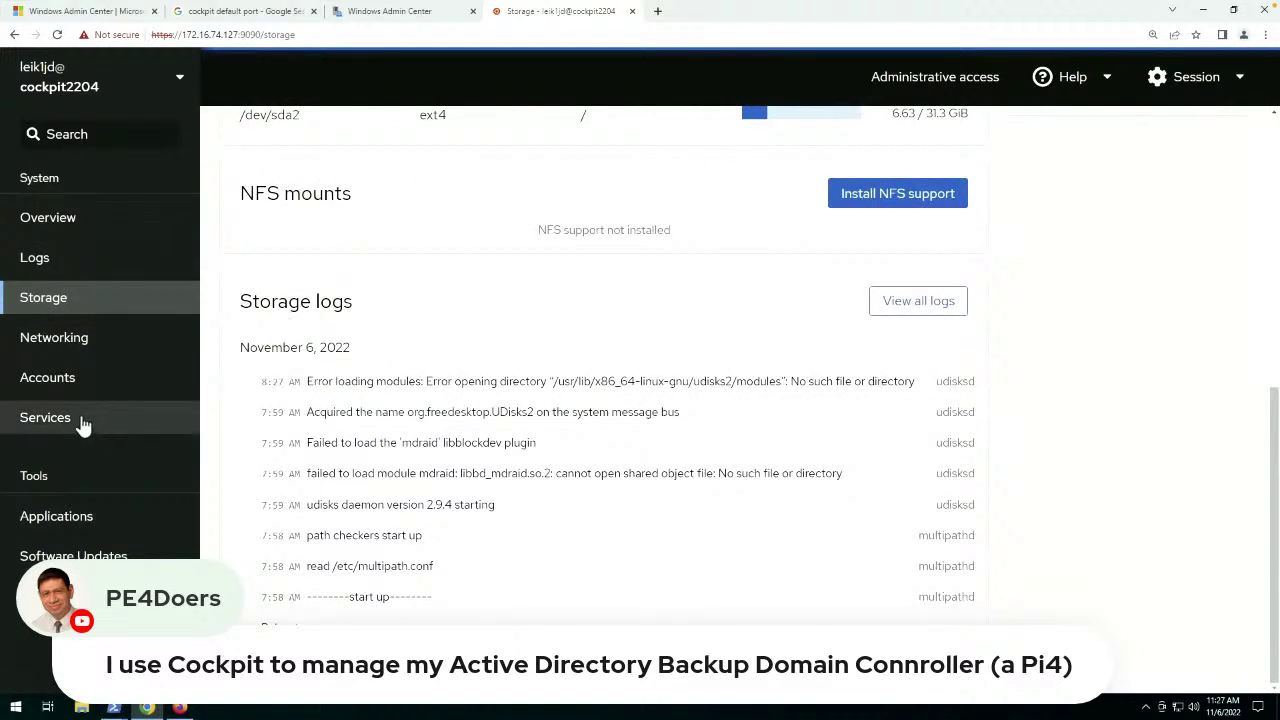
left_click(77, 518)
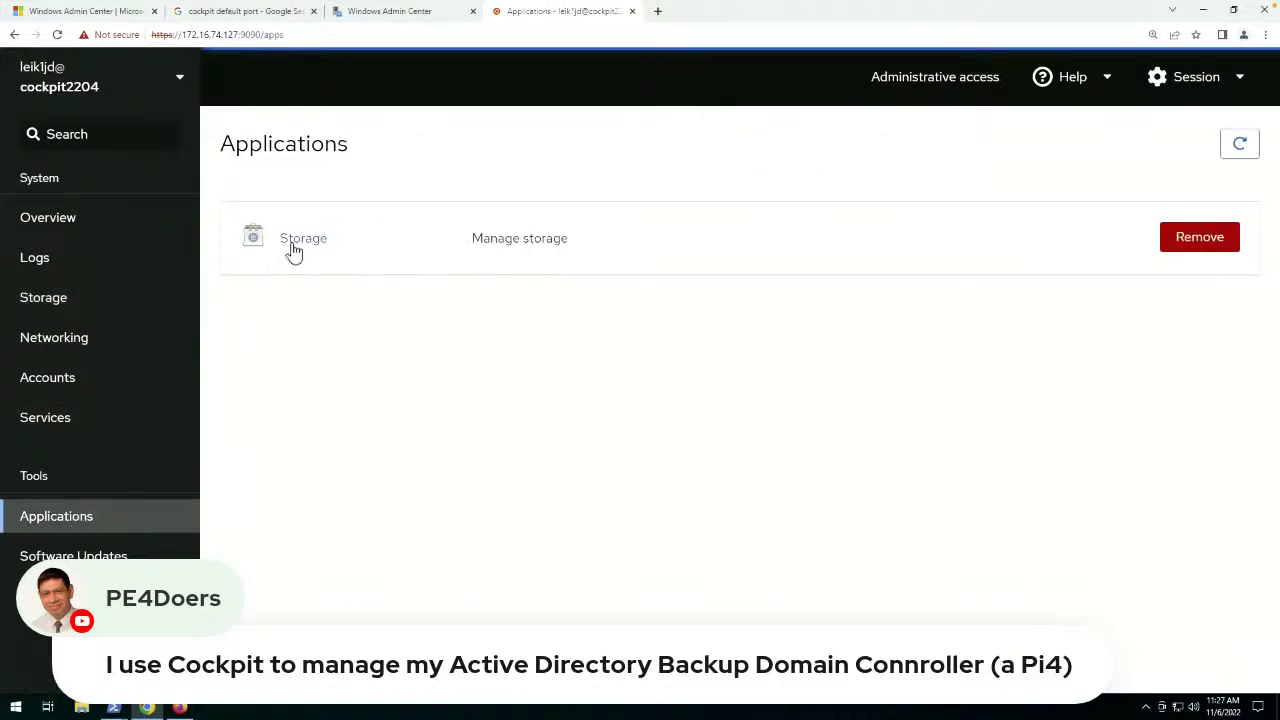
left_click(73, 556)
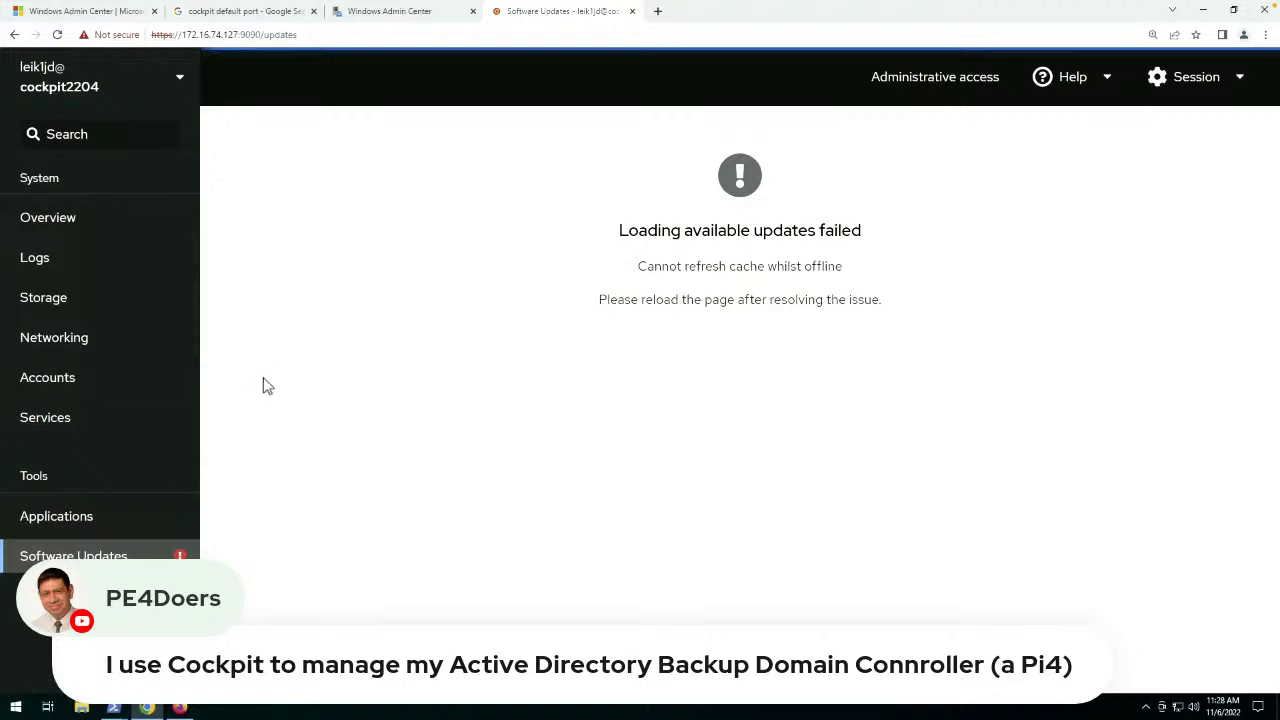
In the SSH terminal, ping google.com to confirm internet access, then stop the ping and clear the screen.
left_click(114, 708)
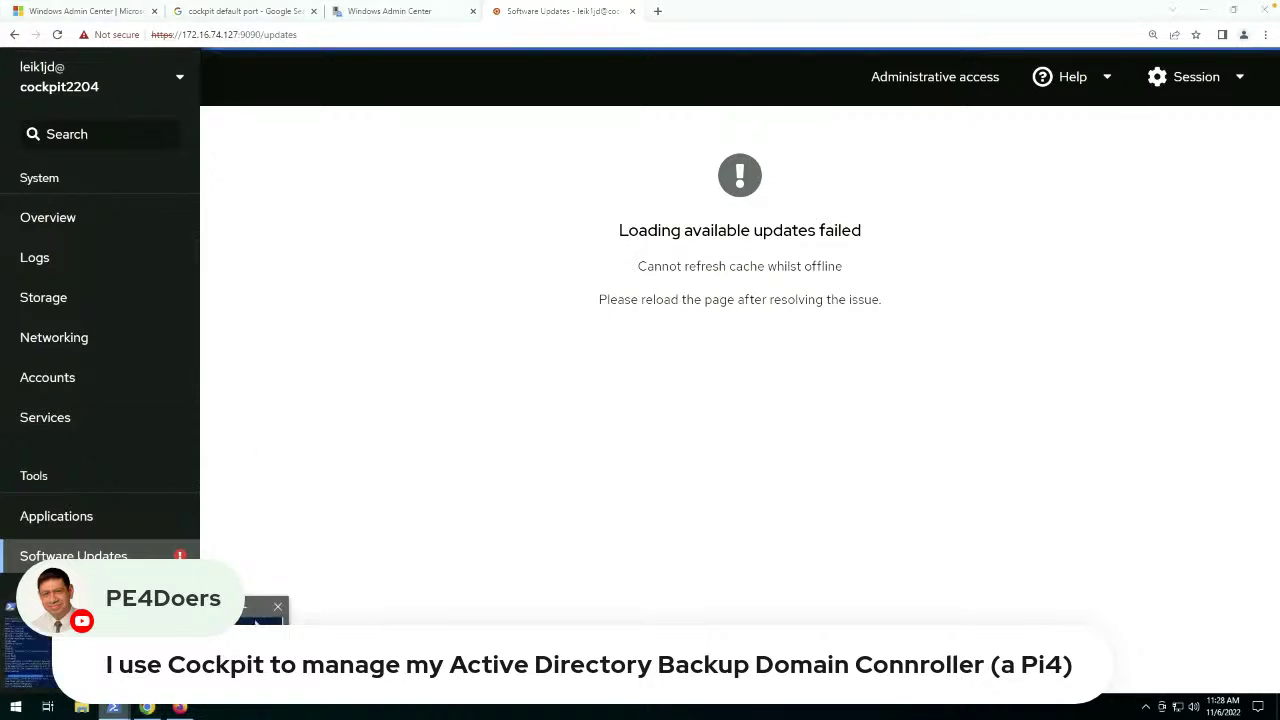
left_click(260, 612)
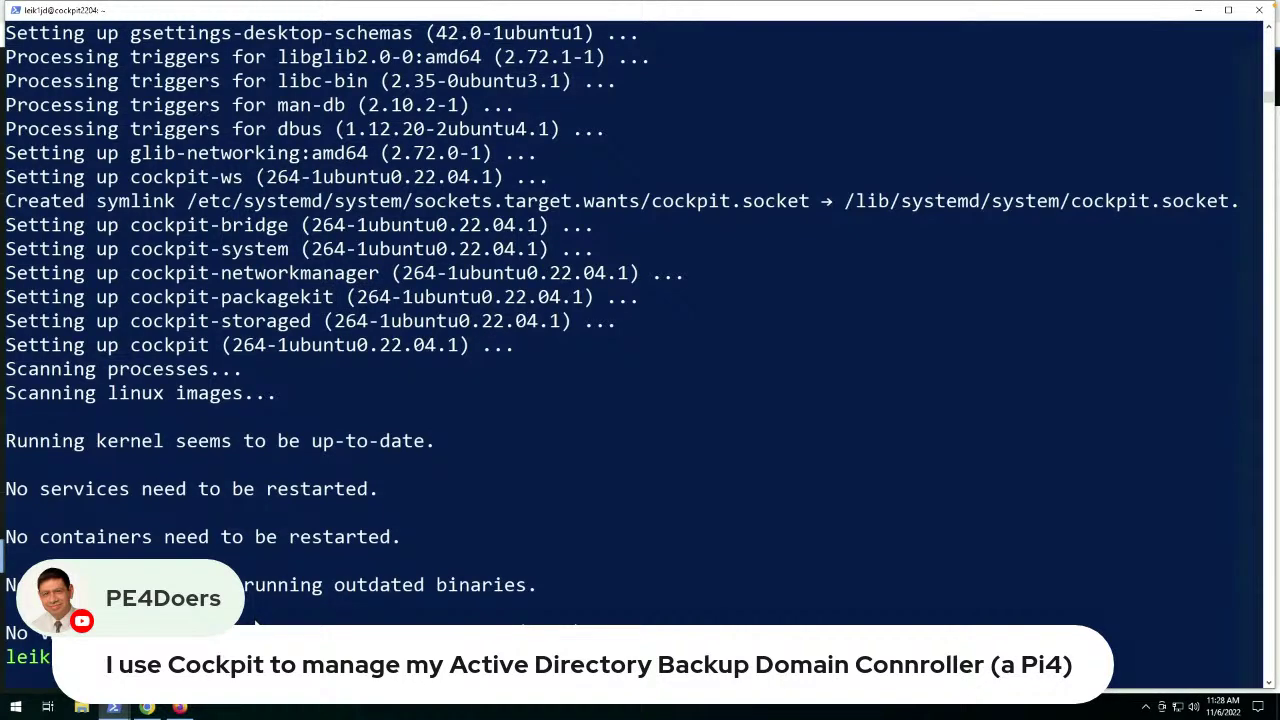
key("Return")
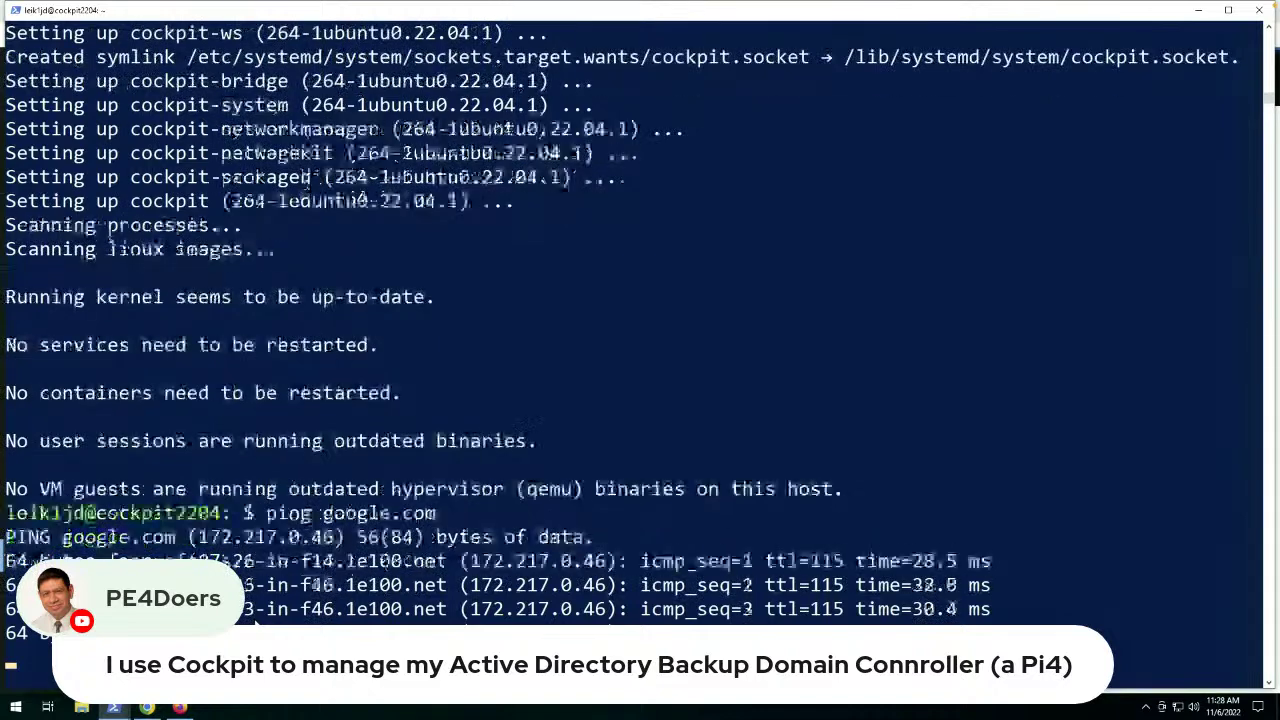
key("ctrl+c")
key("ctrl+l")
Exit the SSH session to 172.16.74.127 and close Windows PowerShell.
type("exit")
key("Return")
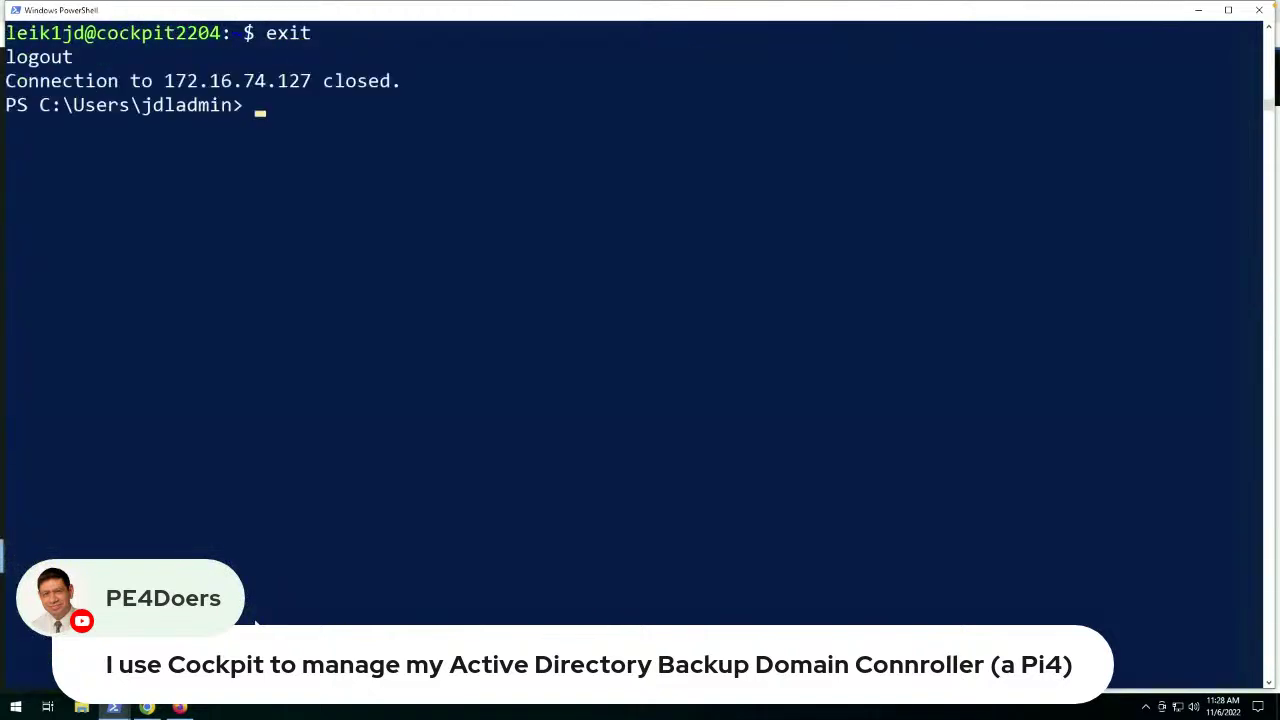
type("exit")
key("Return")
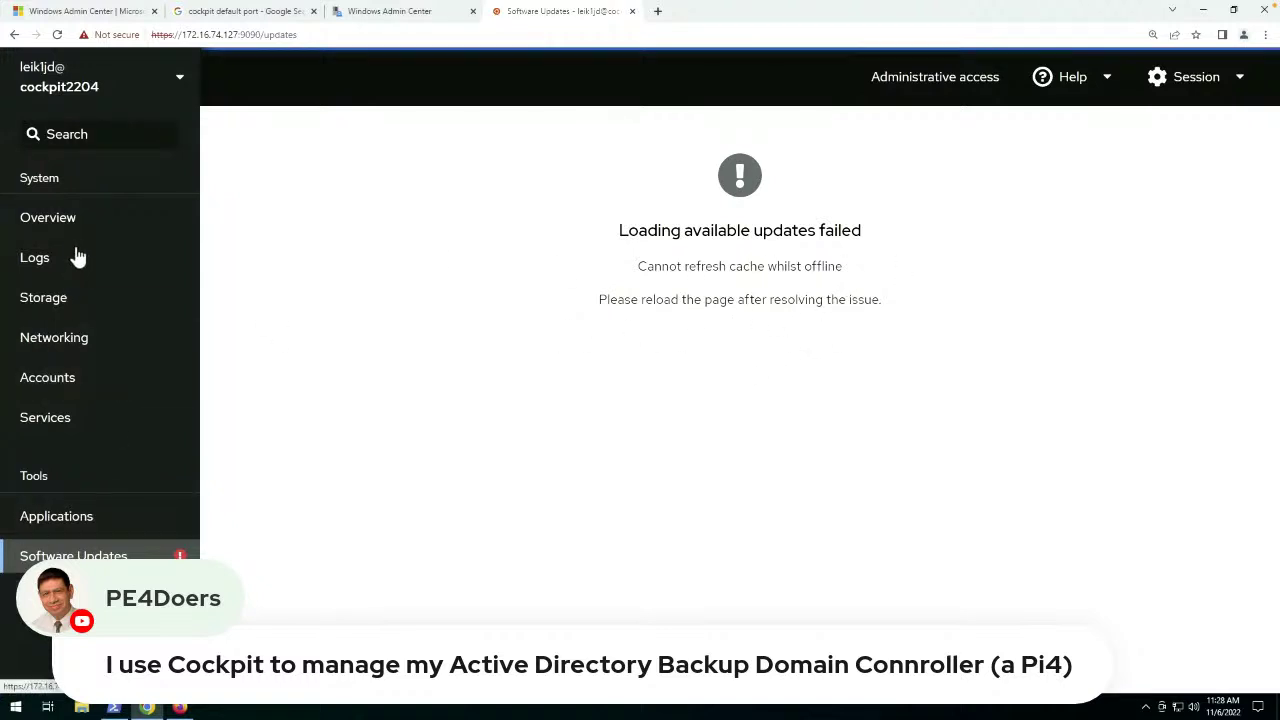
Check the host list and Session menu, then view the system Logs page.
left_click(180, 80)
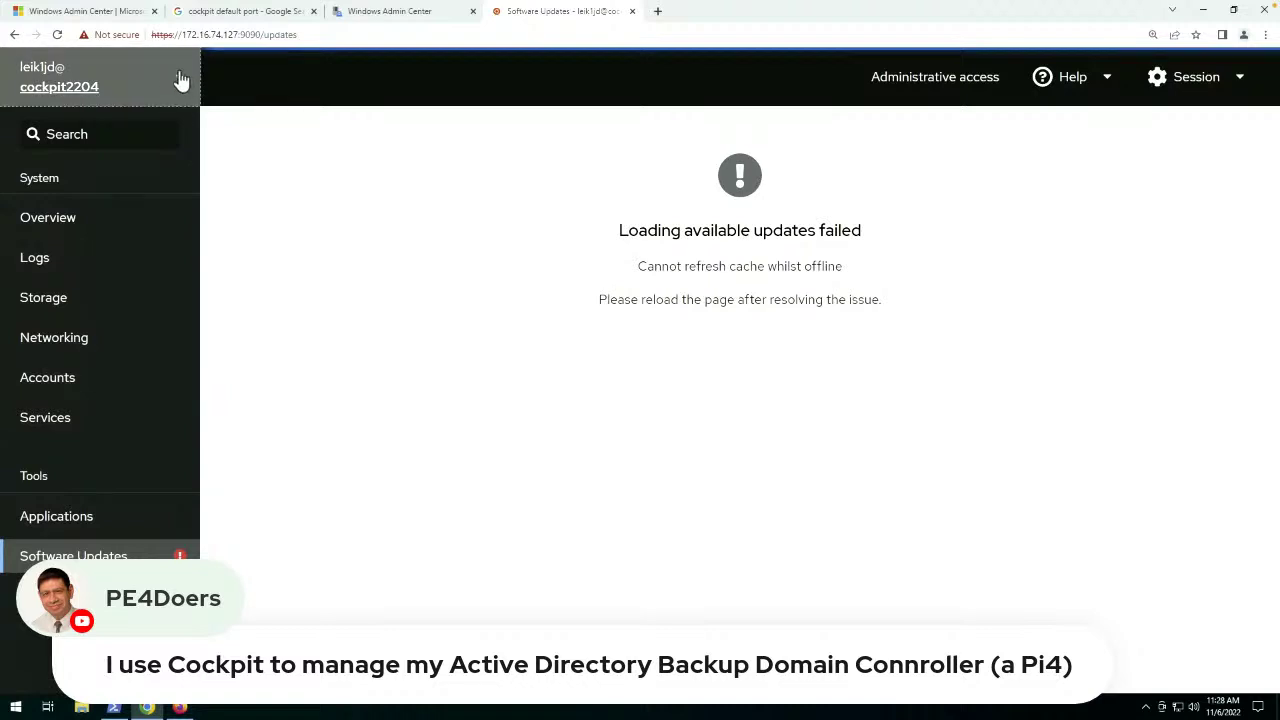
left_click(179, 80)
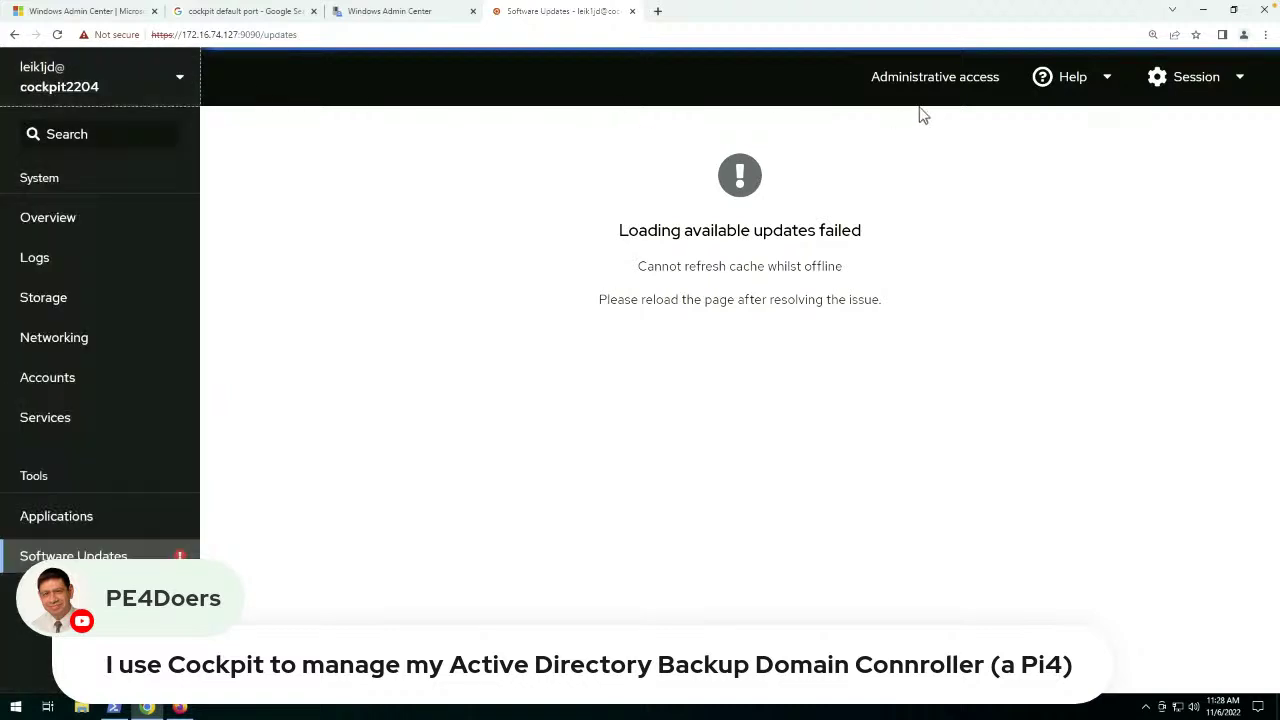
left_click(1240, 80)
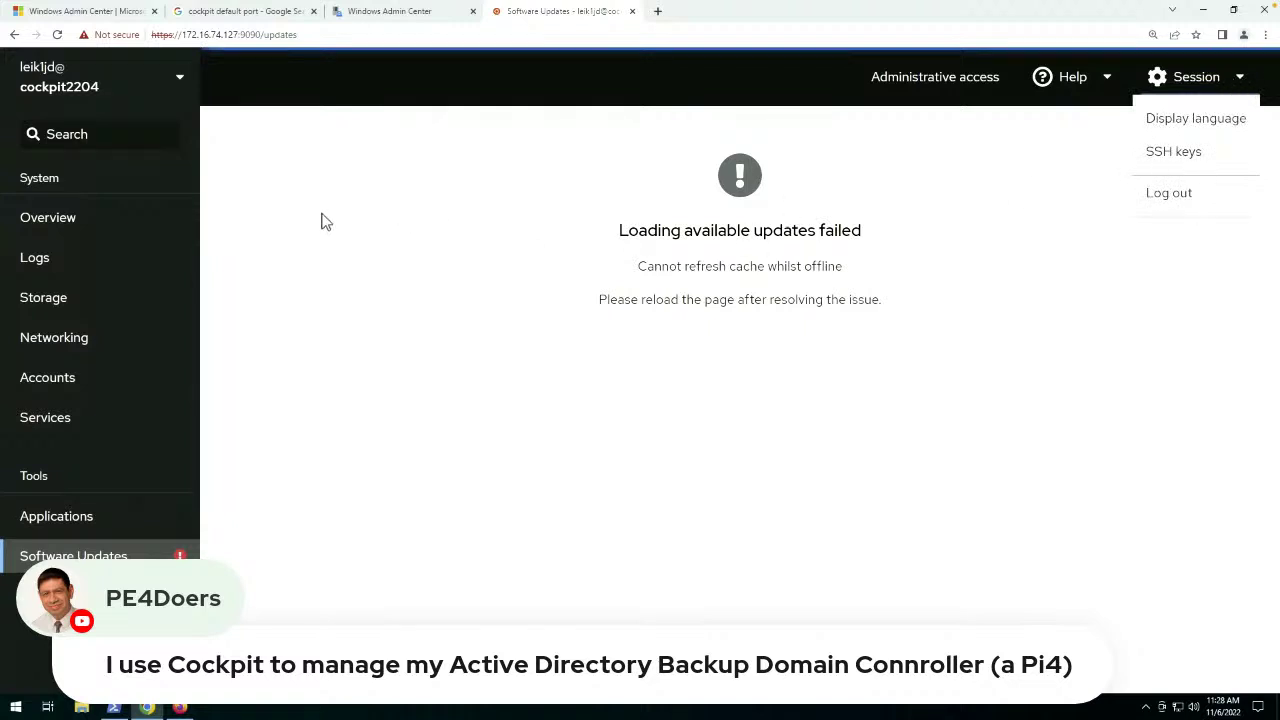
left_click(36, 260)
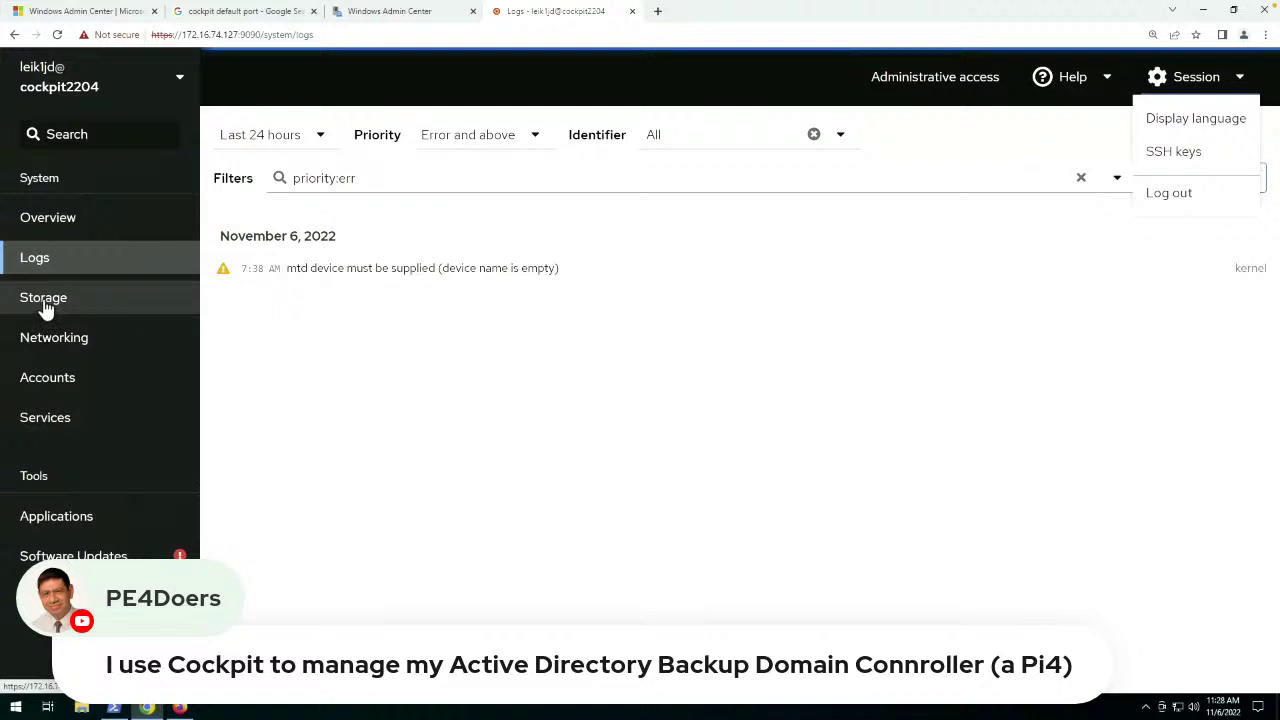
left_click_drag(391, 268, 410, 268)
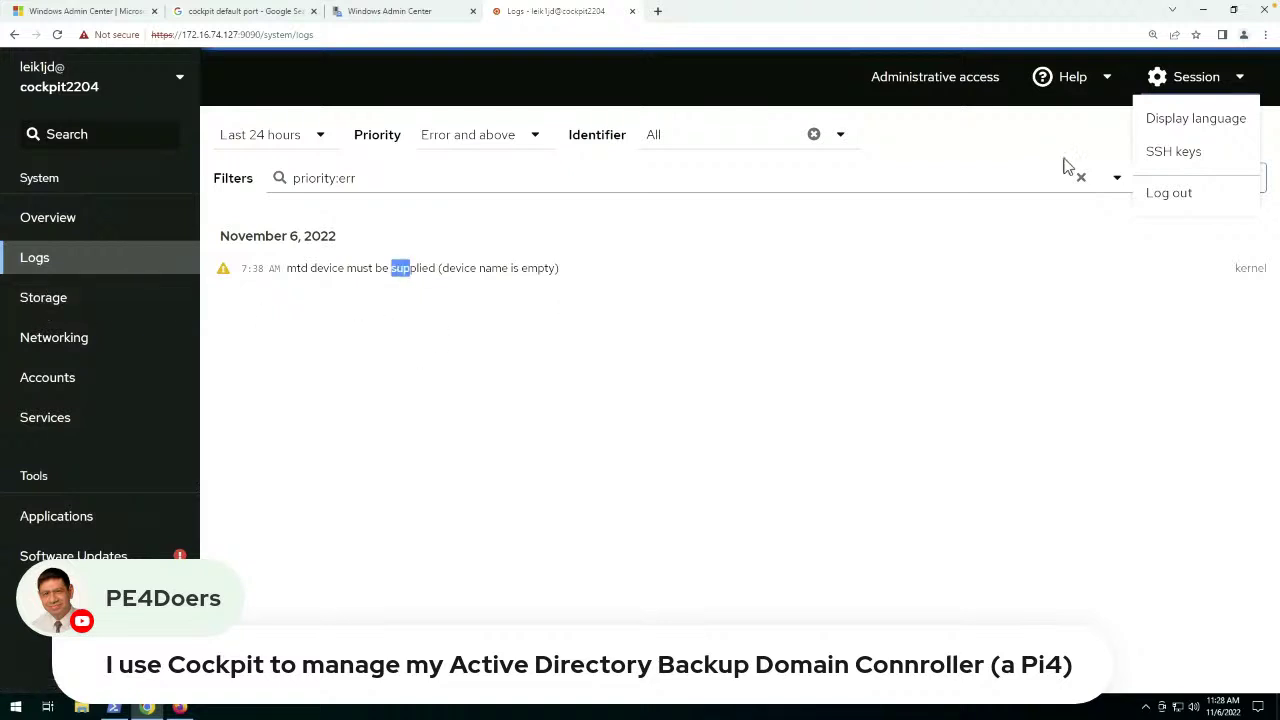
left_click(1240, 78)
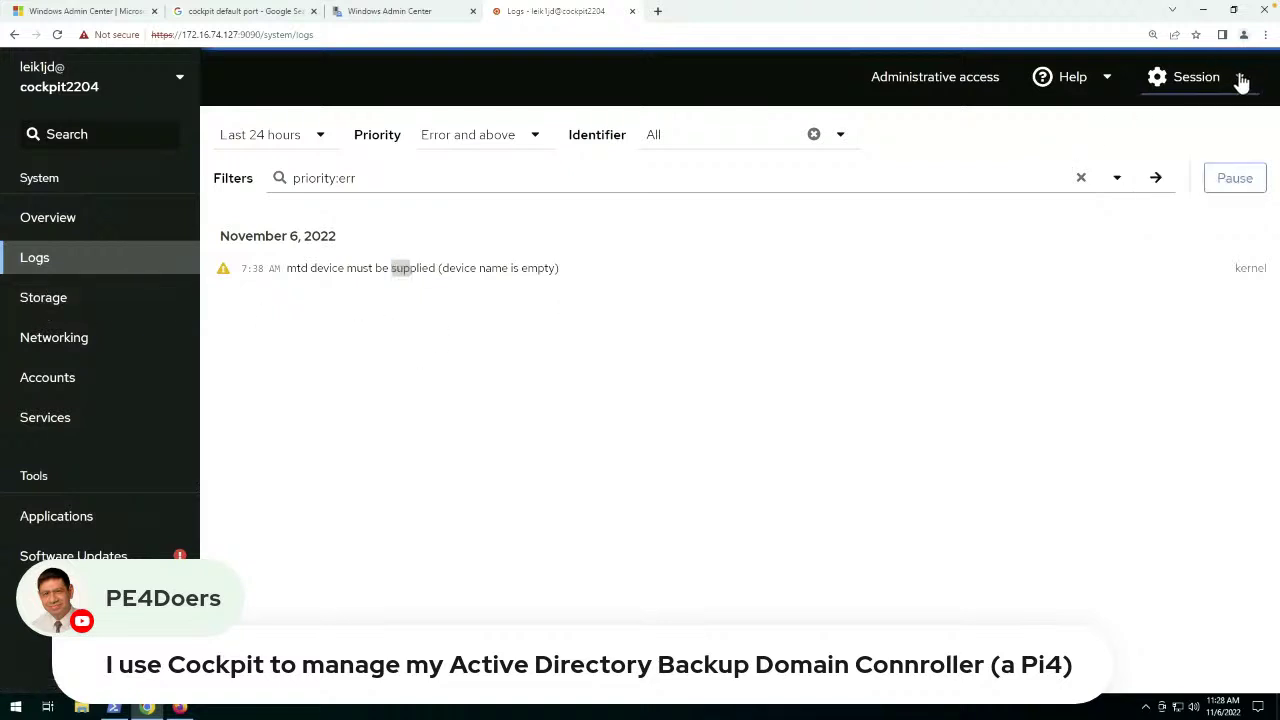
Open Storage and scroll through the filesystems, NFS mounts and storage logs.
left_click(32, 314)
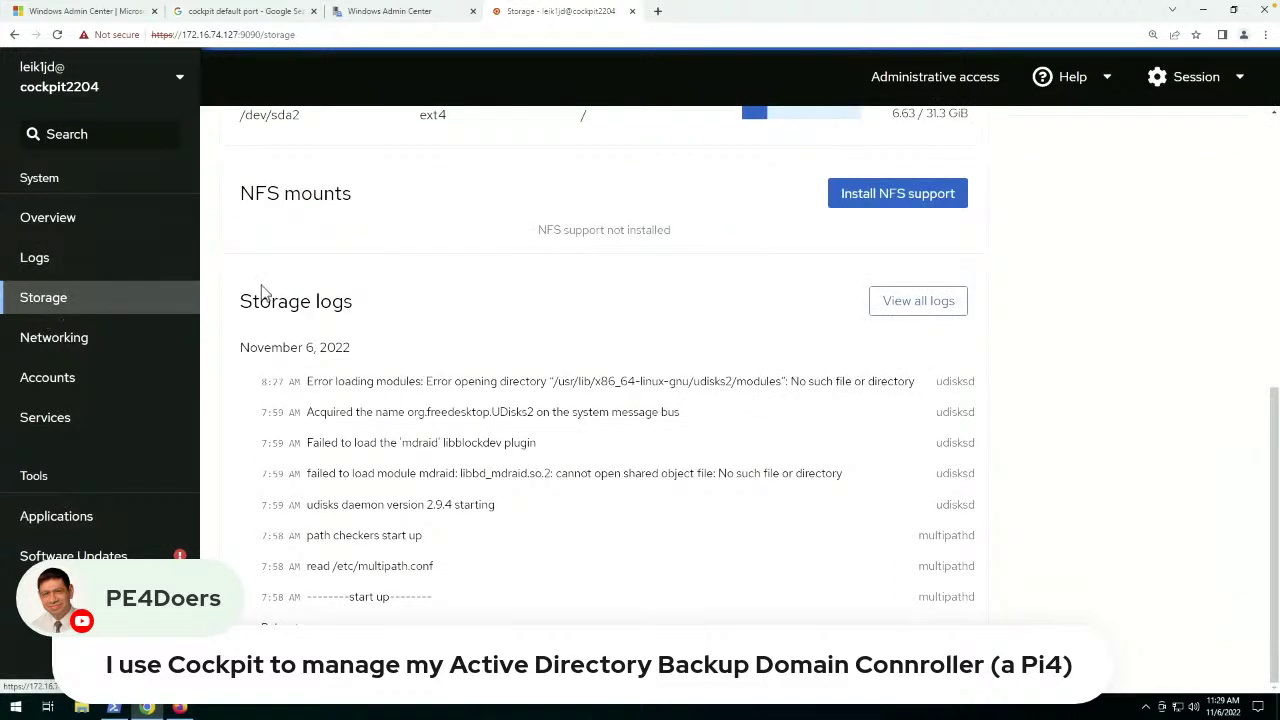
scroll(416, 370, "up", 10)
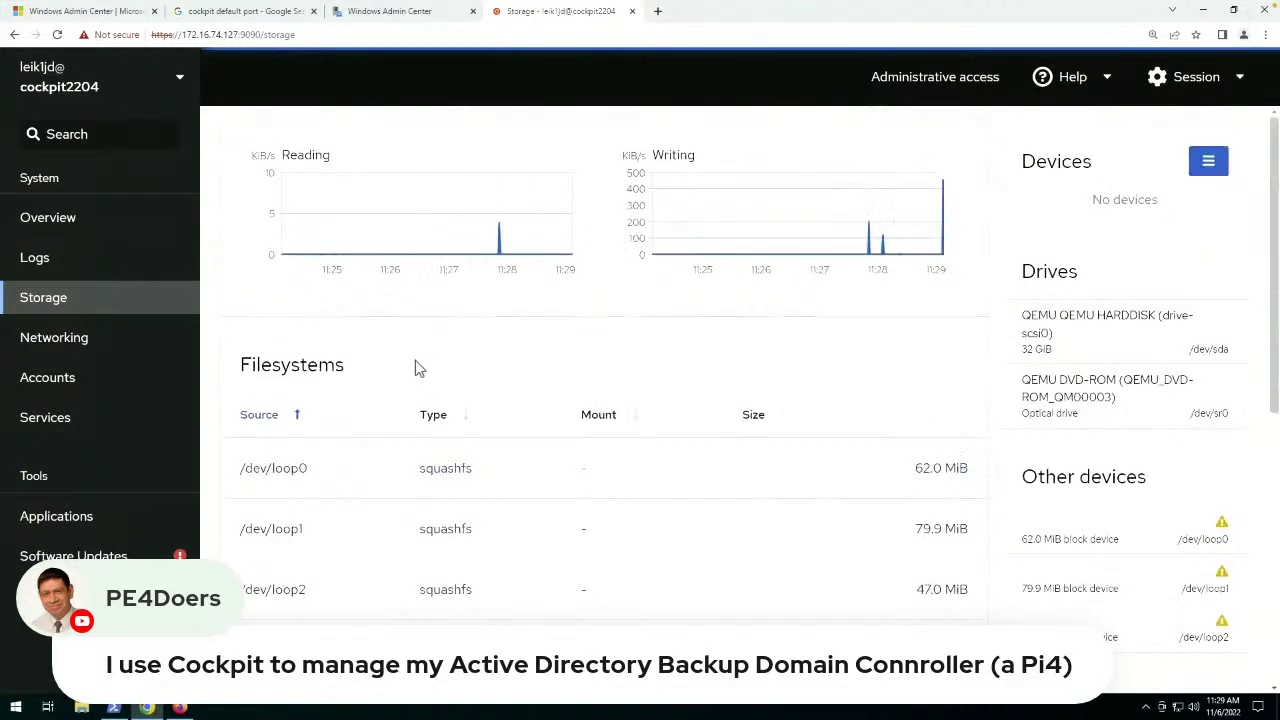
scroll(415, 368, "down", 5)
scroll(267, 350, "down", 1)
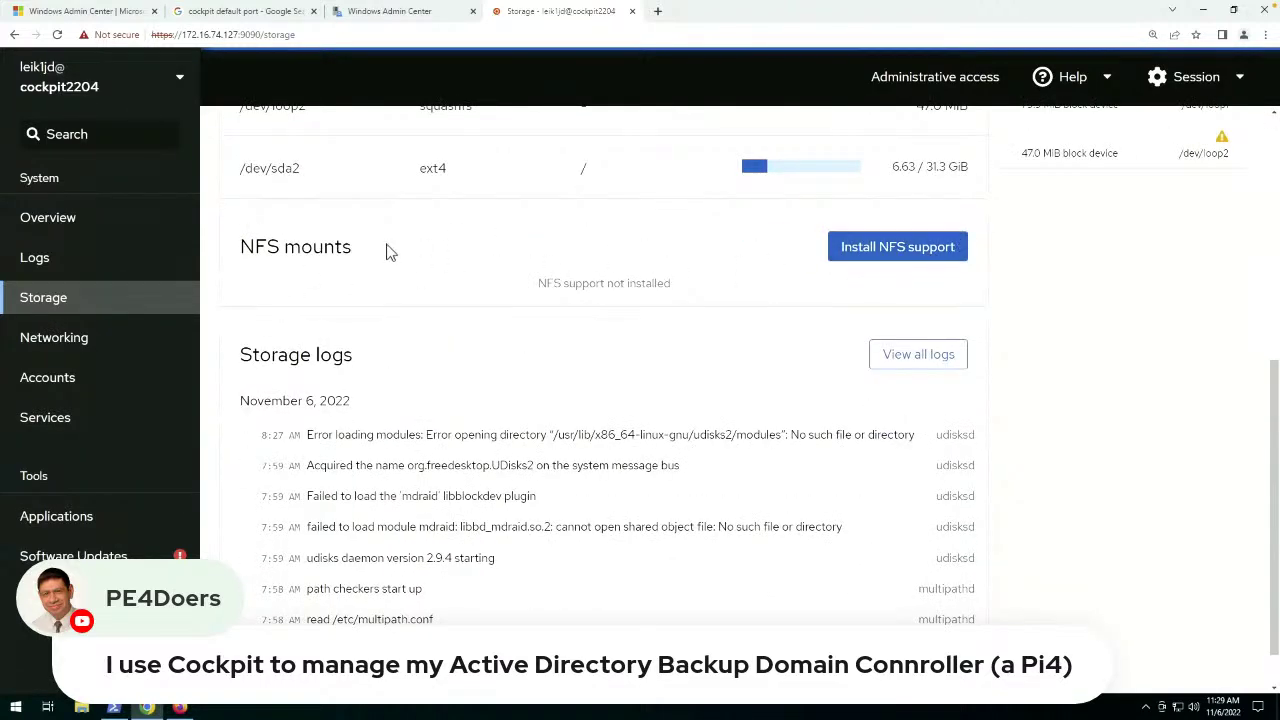
Browse the Networking overview, then view the user Accounts list.
left_click(84, 340)
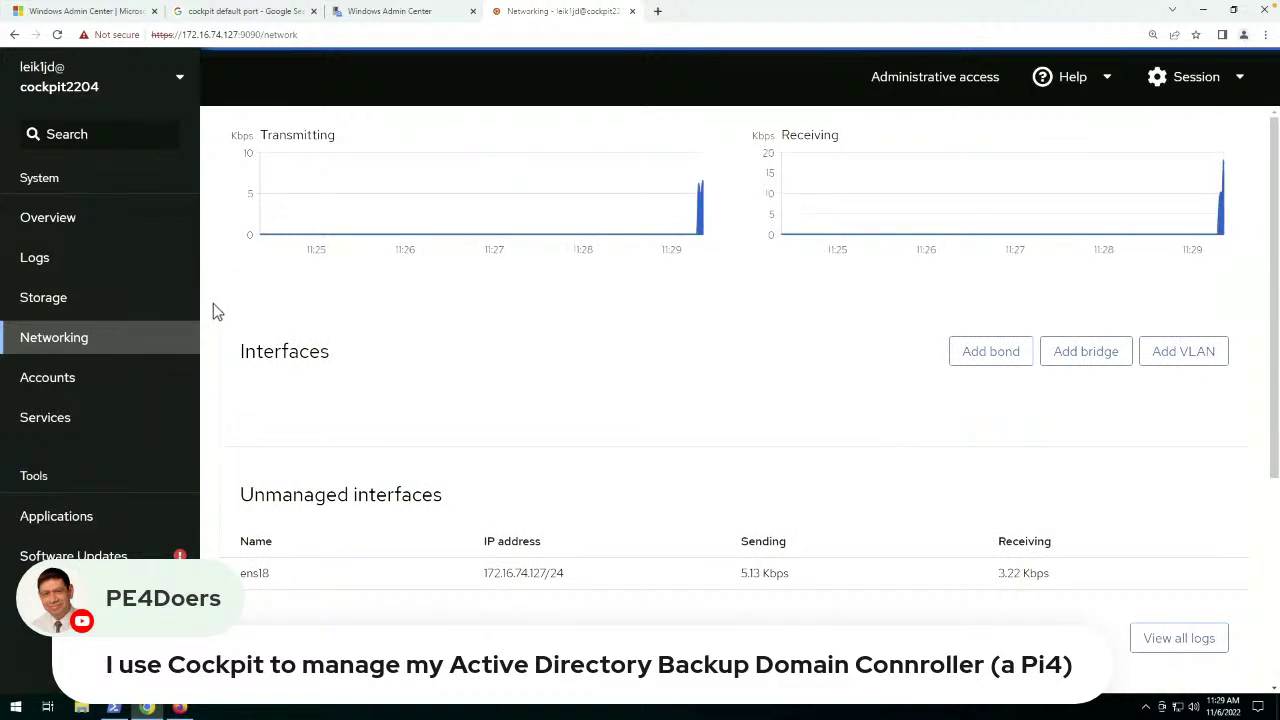
scroll(213, 310, "down", 2)
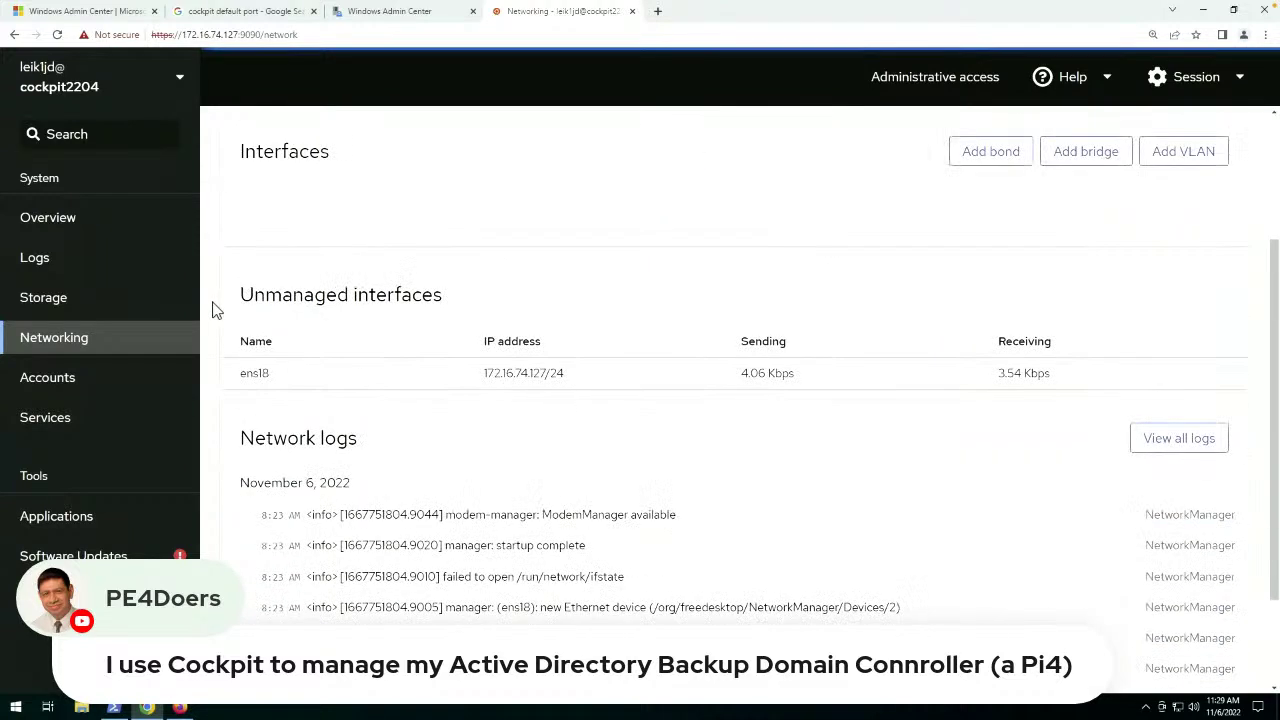
left_click(66, 385)
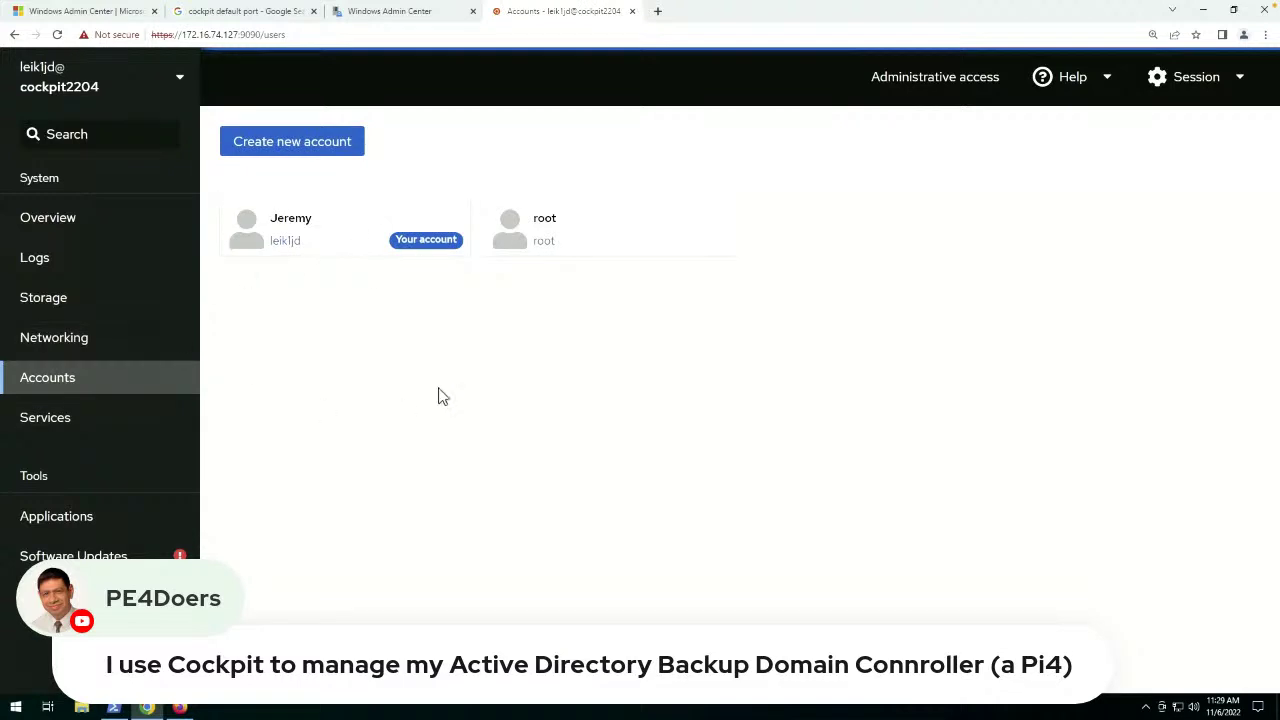
Scroll through the system Services list, then view its Targets and Sockets tabs.
left_click(75, 427)
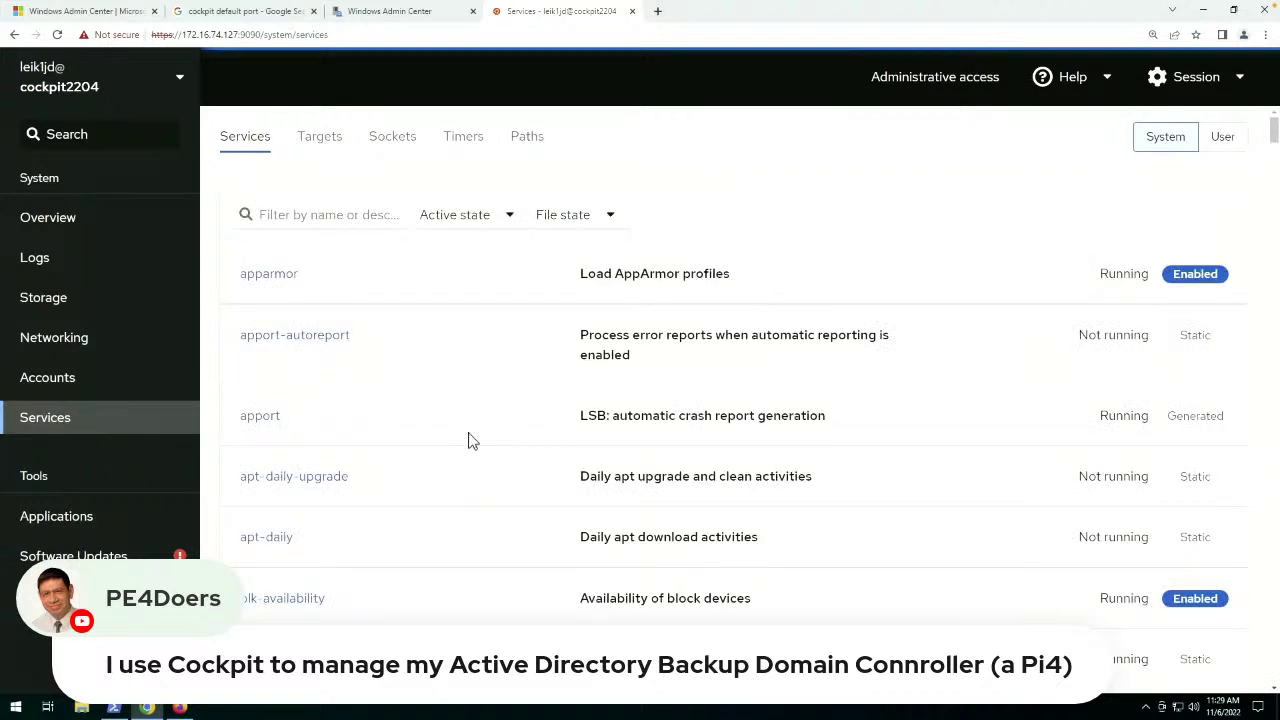
scroll(473, 441, "down", 3)
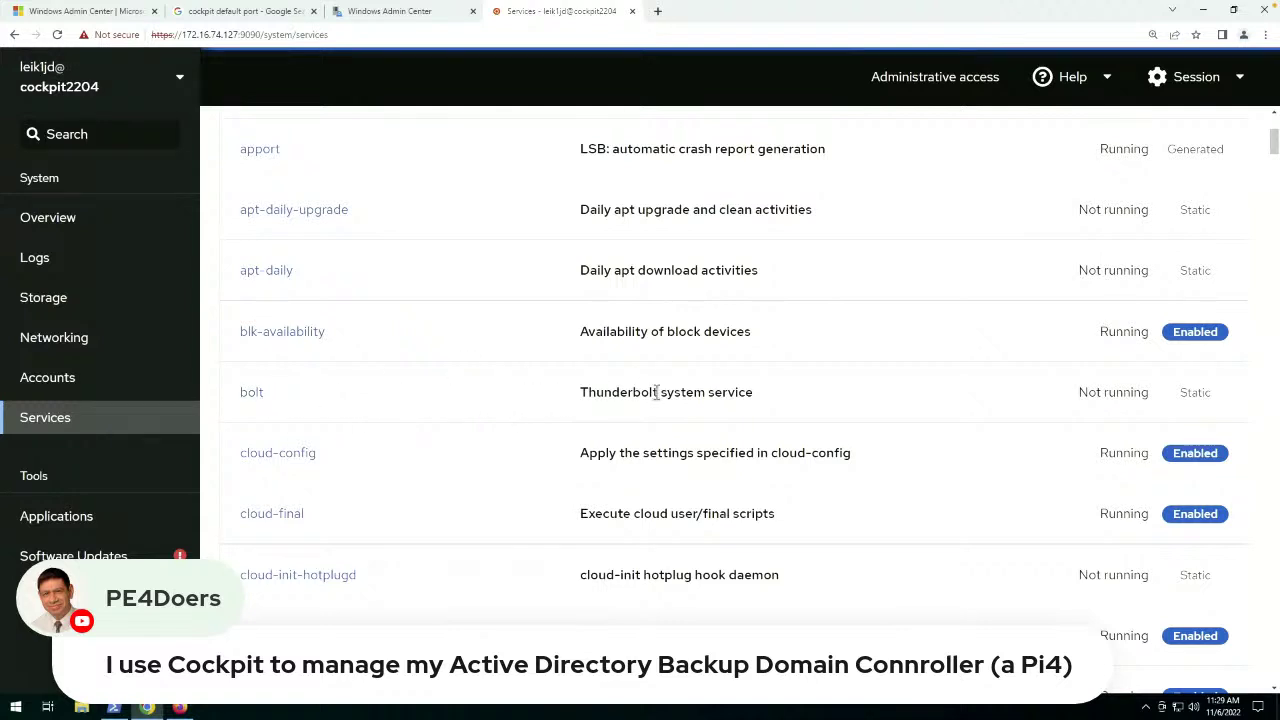
left_click_drag(752, 386, 533, 390)
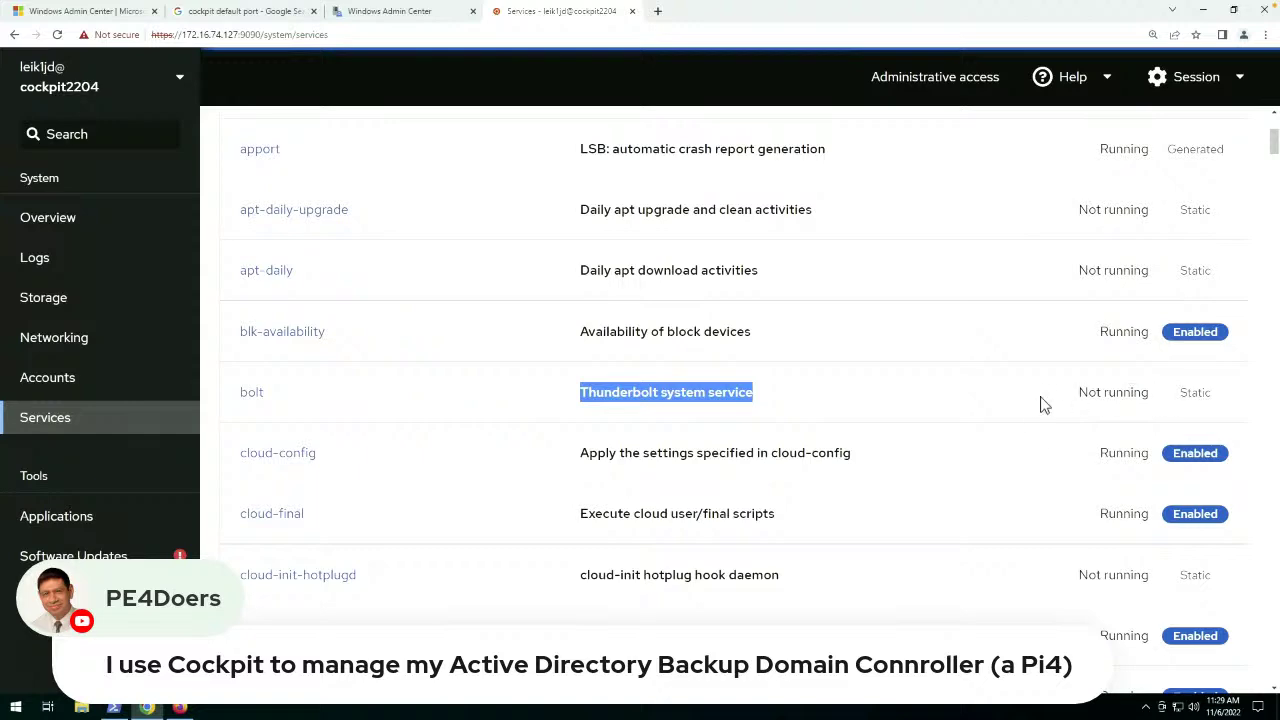
scroll(823, 380, "down", 5)
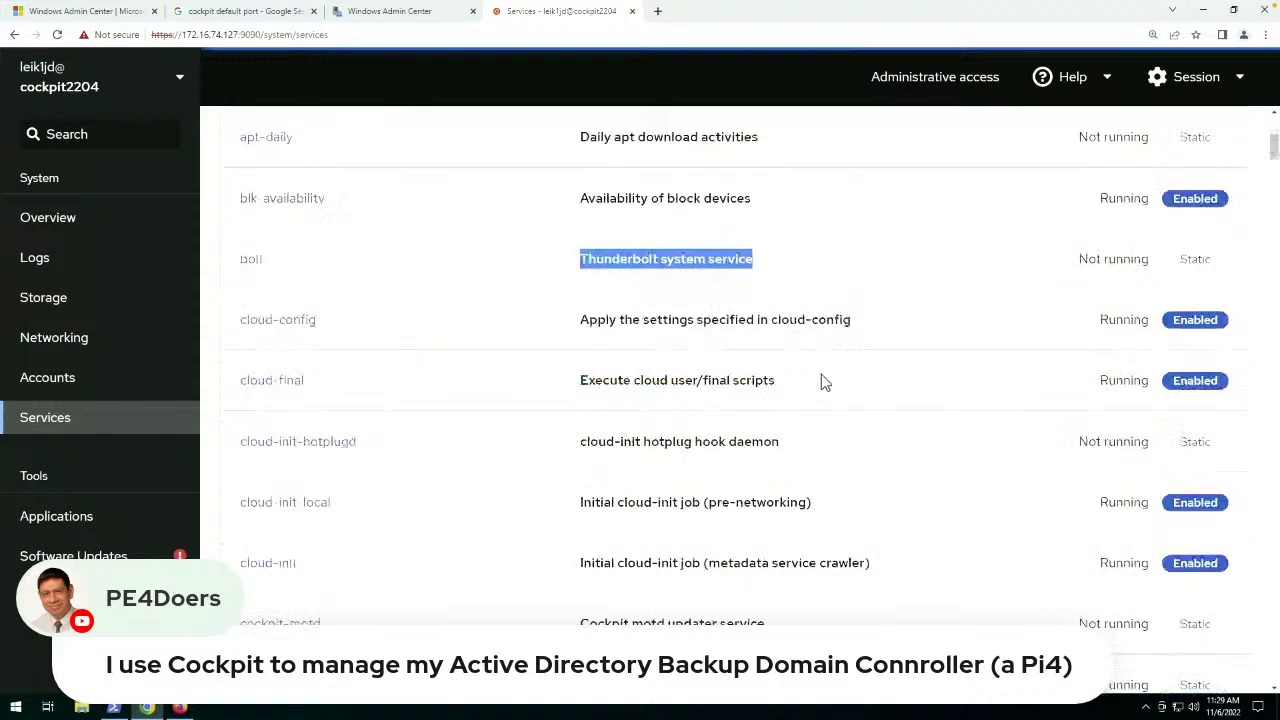
scroll(823, 381, "down", 2)
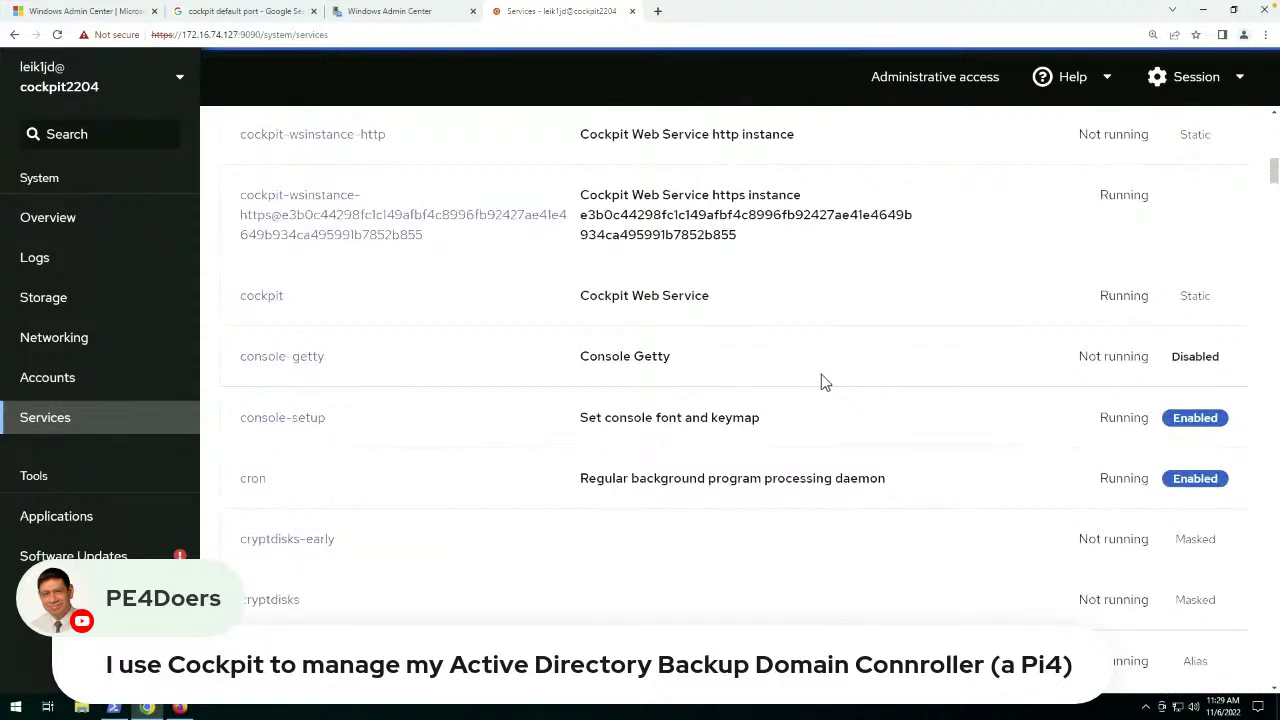
scroll(821, 380, "down", 5)
scroll(821, 380, "up", 7)
scroll(821, 379, "up", 6)
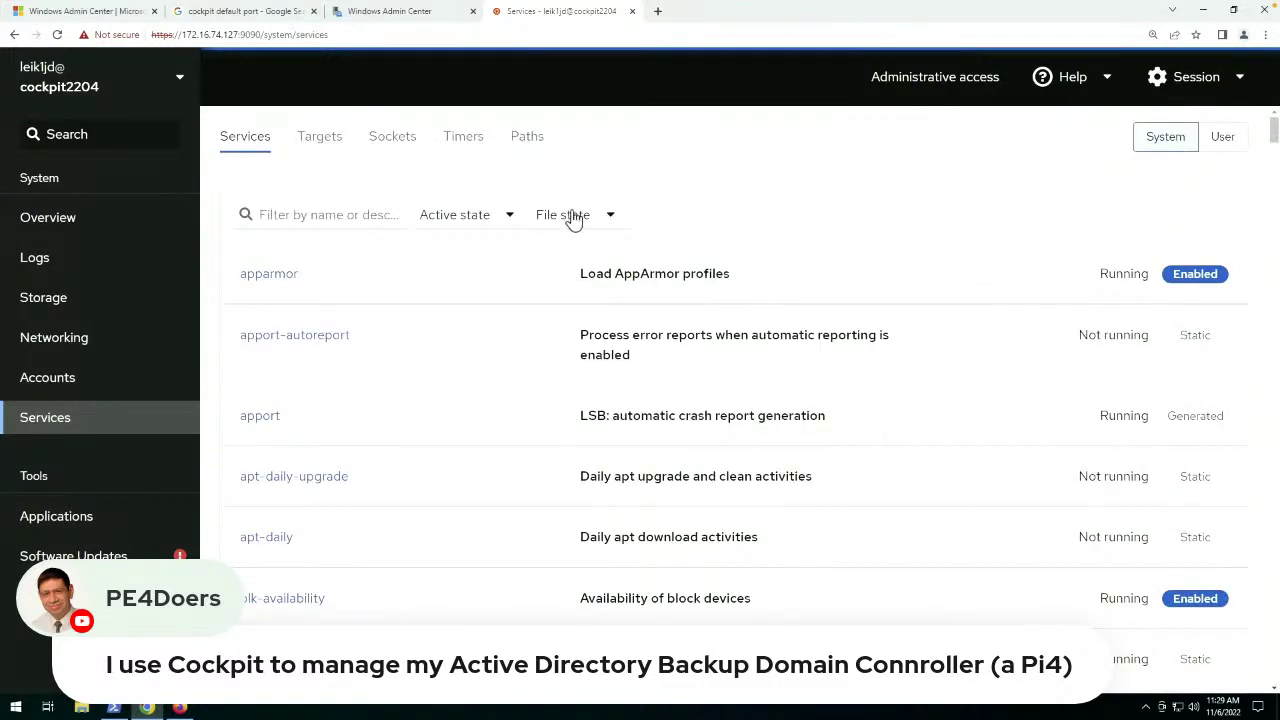
left_click(318, 138)
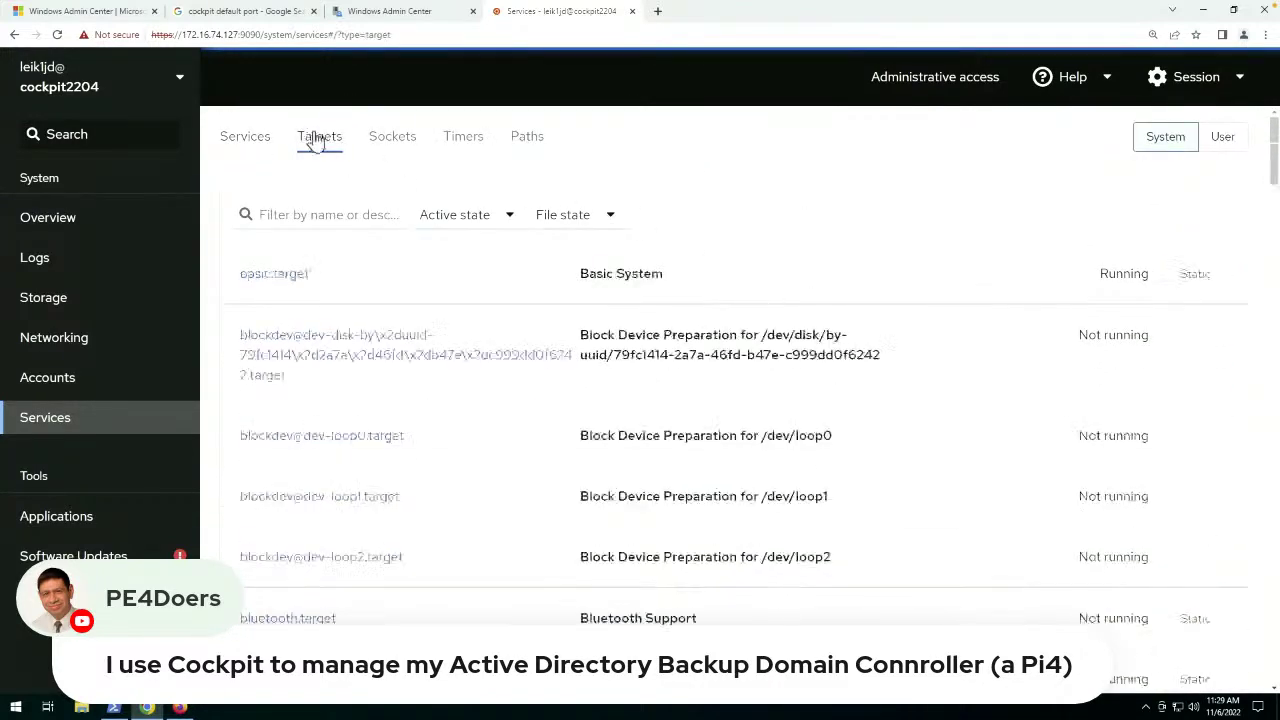
left_click(398, 143)
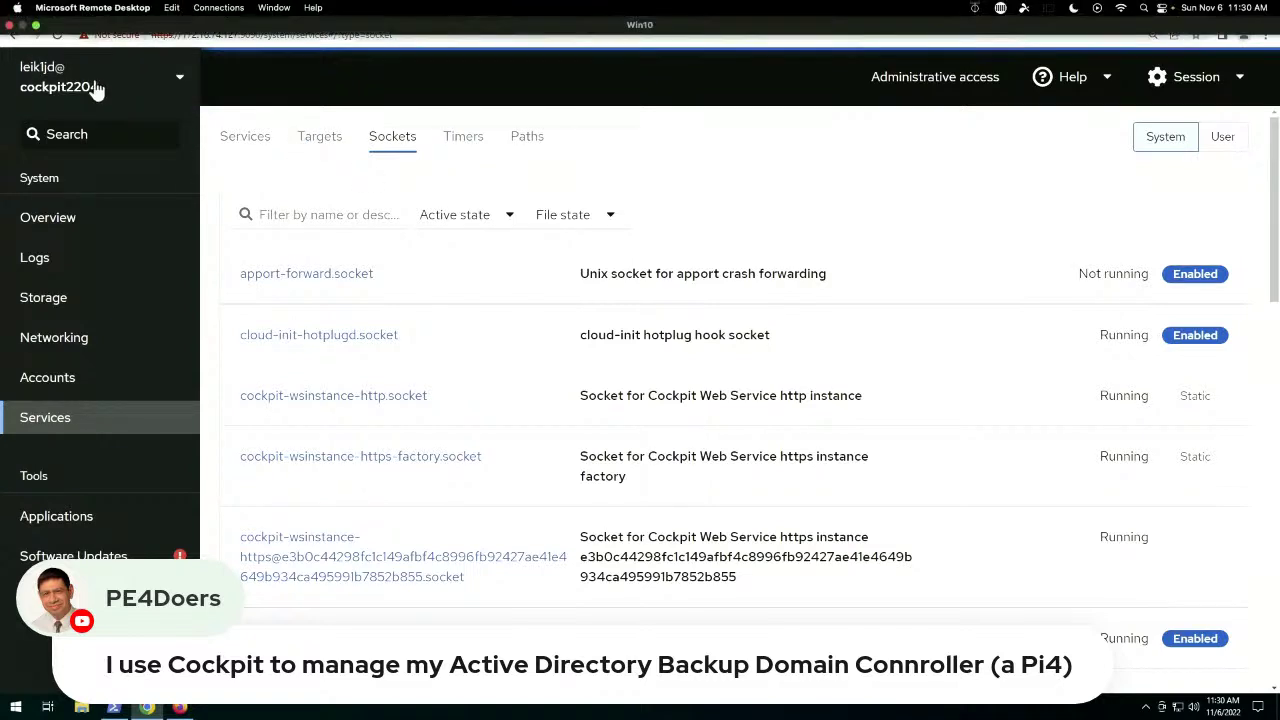
Close the 'cockpit default port' Google search tab.
left_click(95, 12)
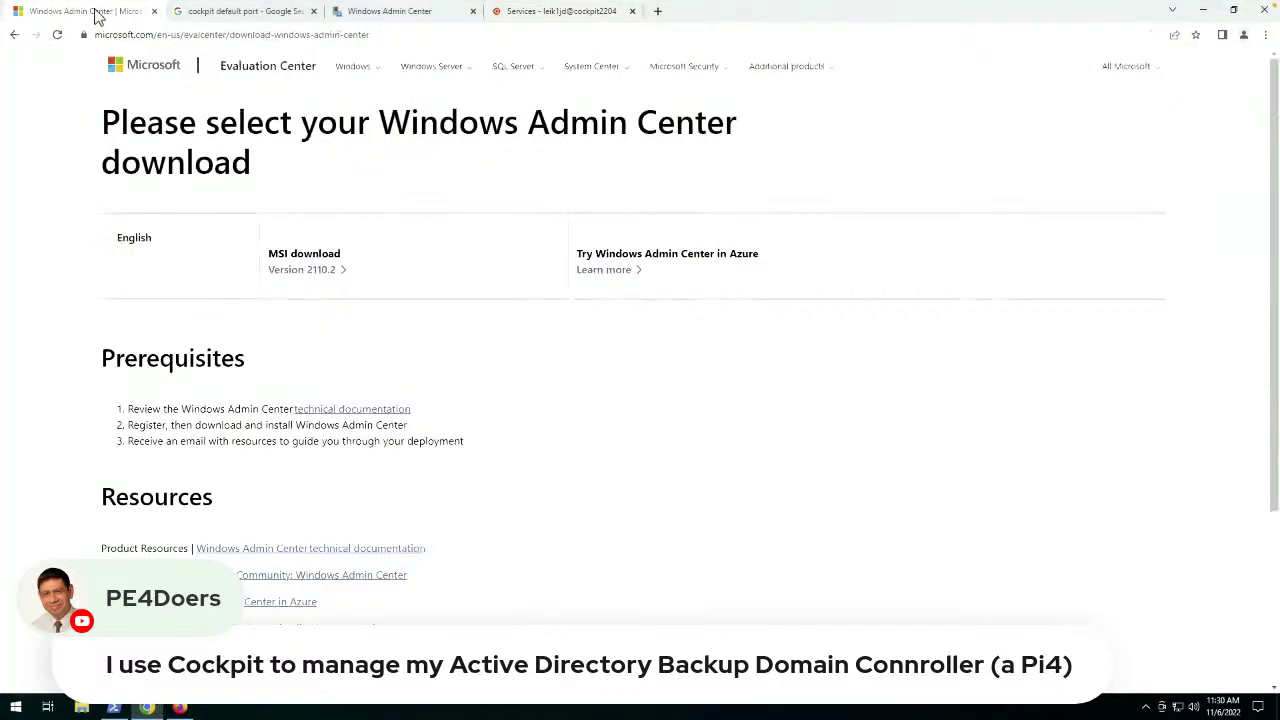
left_click(212, 13)
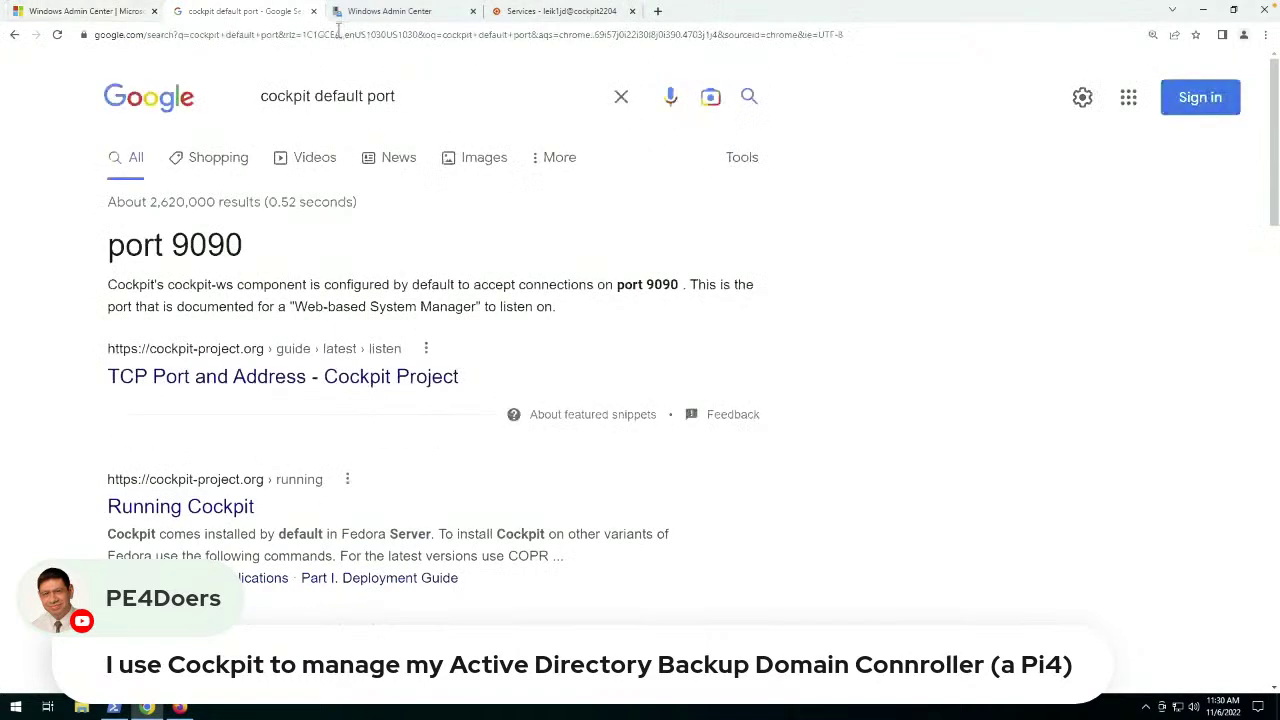
middle_click(285, 13)
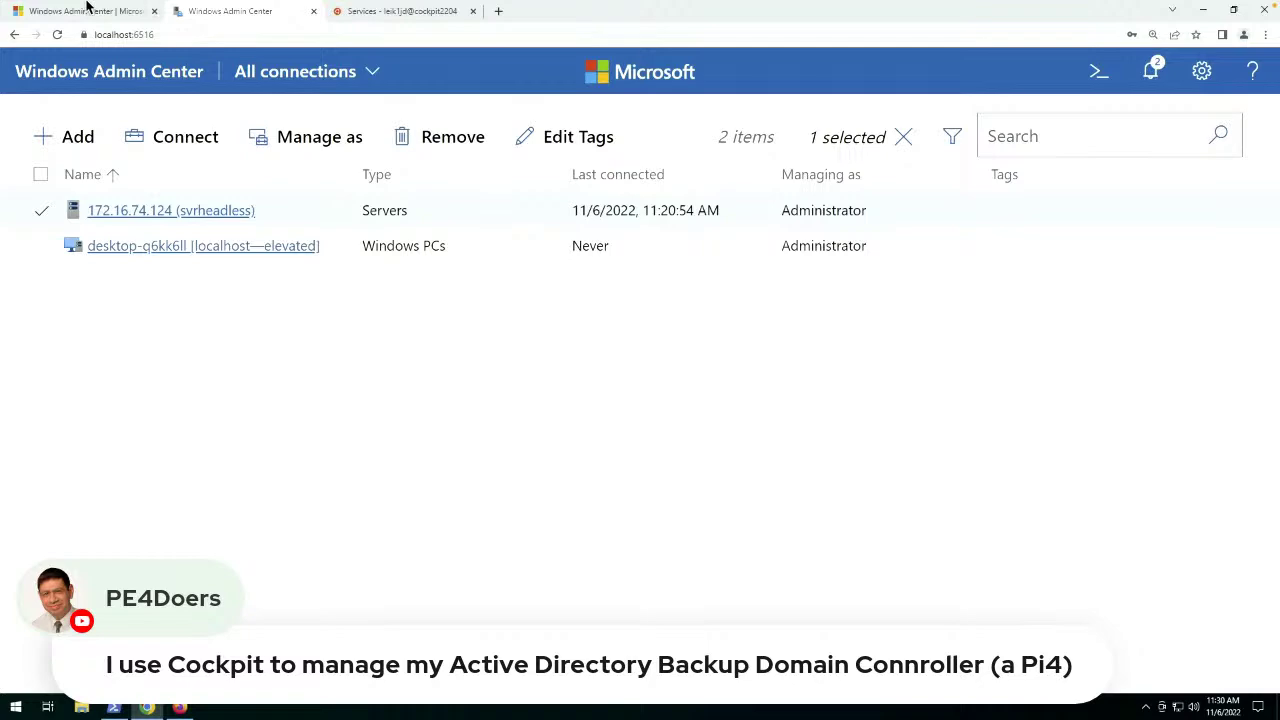
Return the Remote Desktop window to full screen and connect to server 172.16.74.124 (svrheadless).
left_click(42, 31)
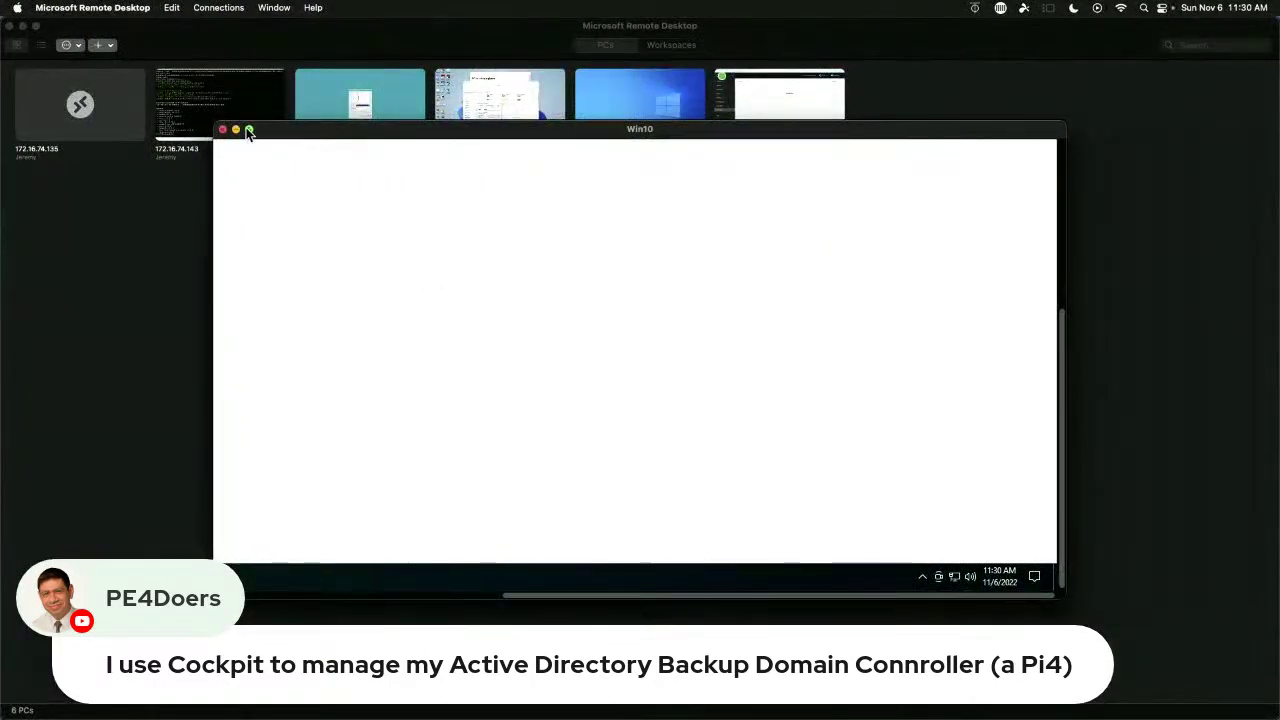
left_click(249, 131)
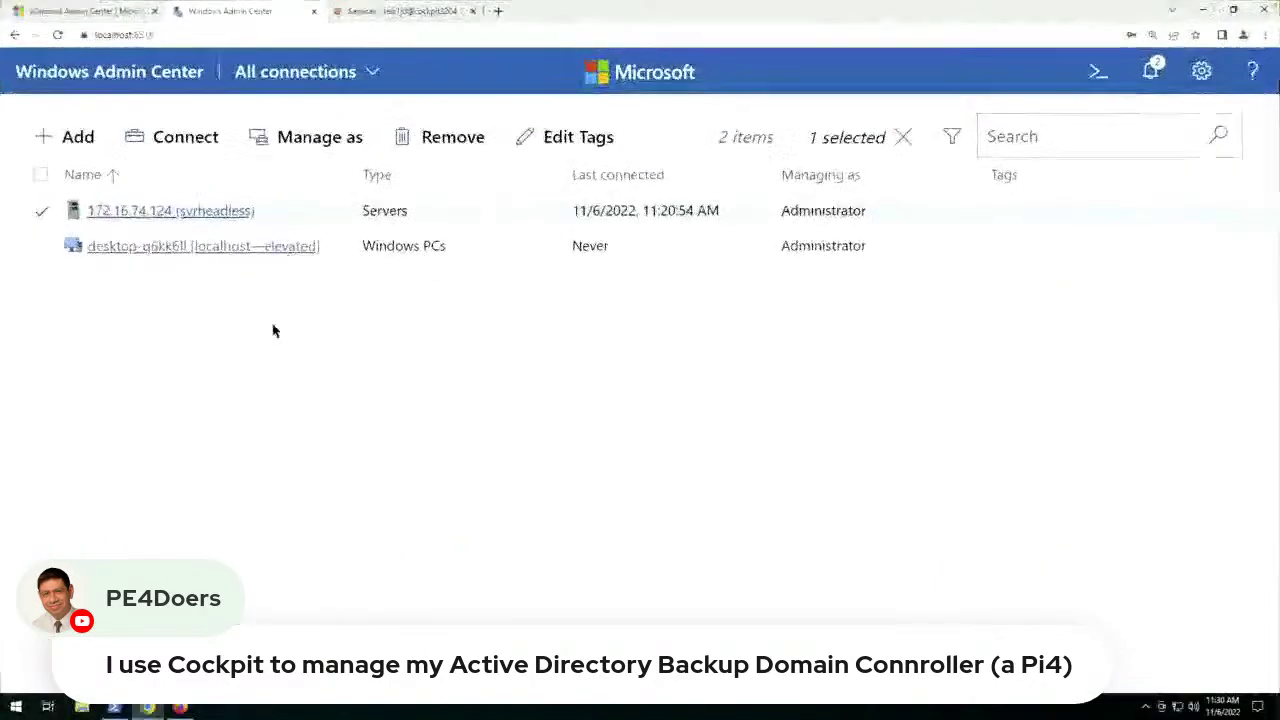
left_click(148, 214)
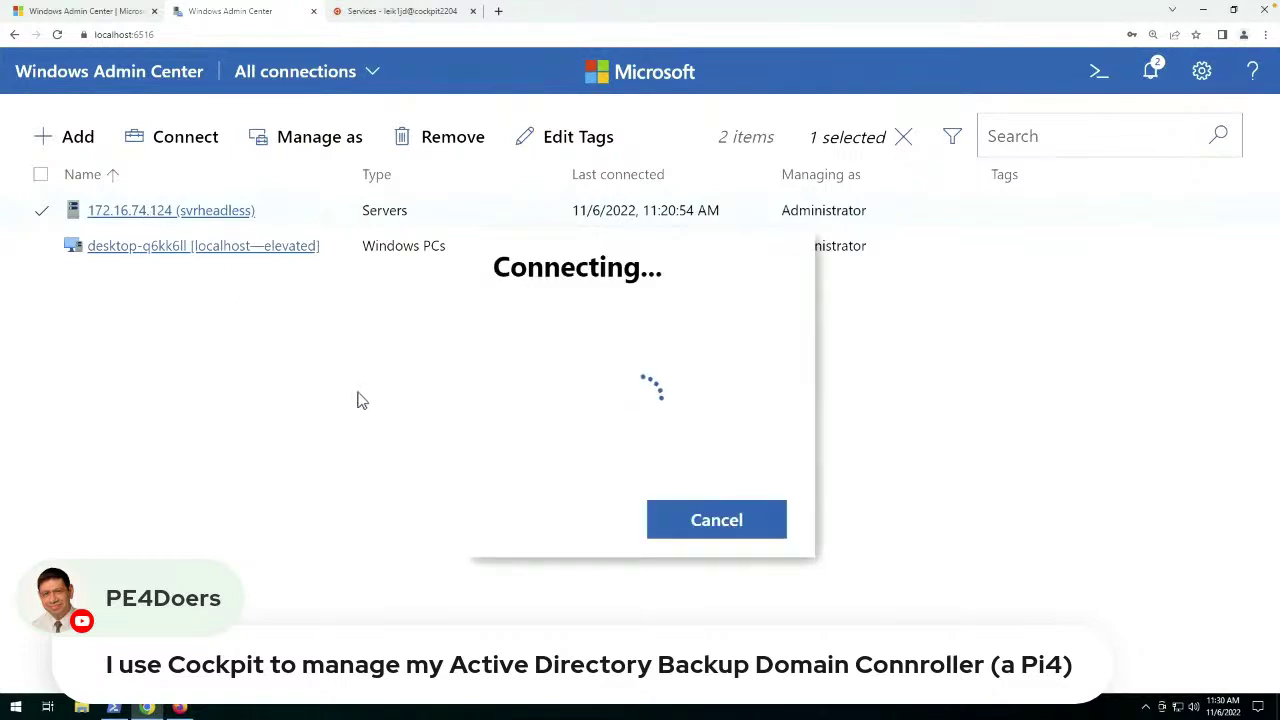
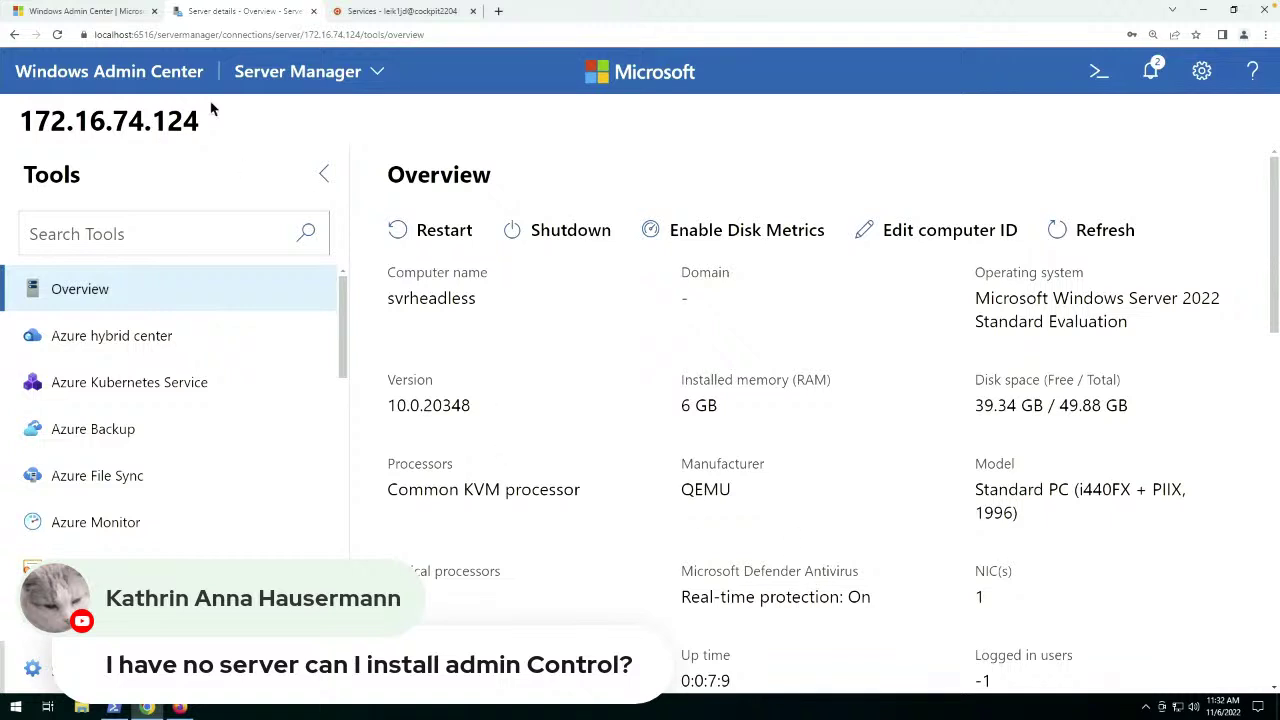
Go back to the All connections list showing svrheadless and desktop-q6kk6ll.
left_click(117, 79)
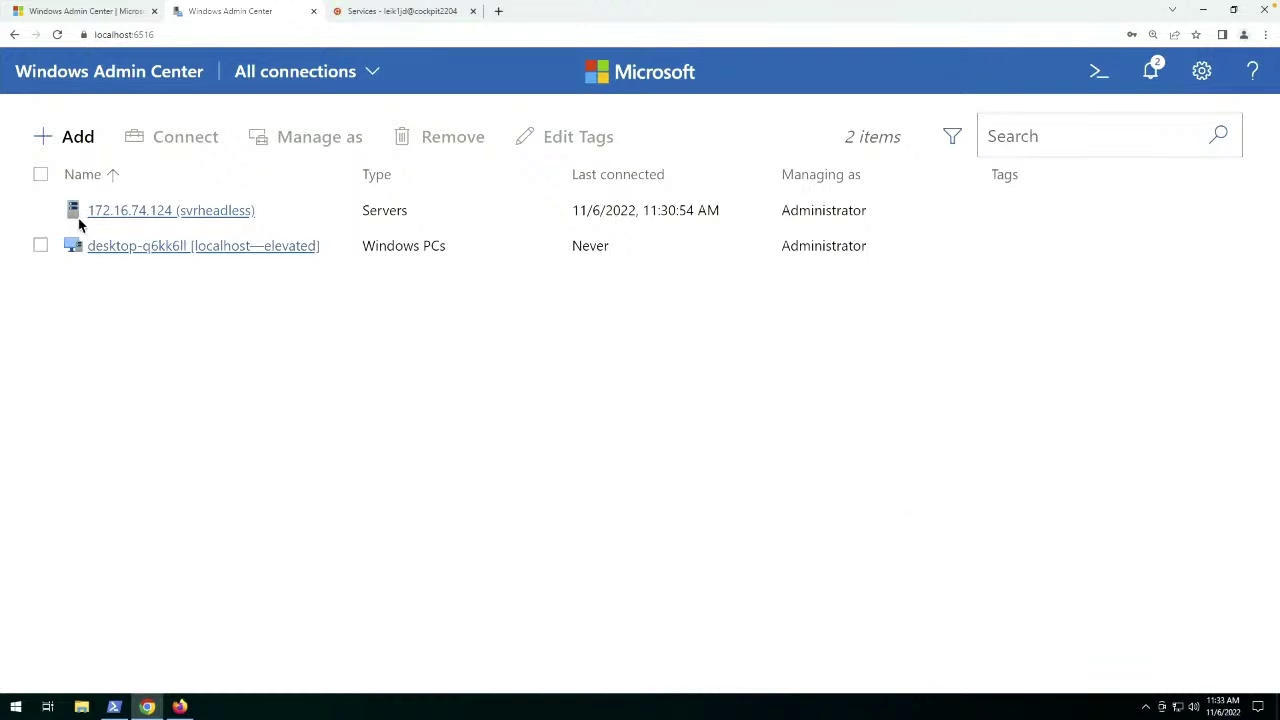
Connect to 172.16.74.124 (svrheadless), zoom out to 125%, and start a blank browser tab.
left_click(122, 212)
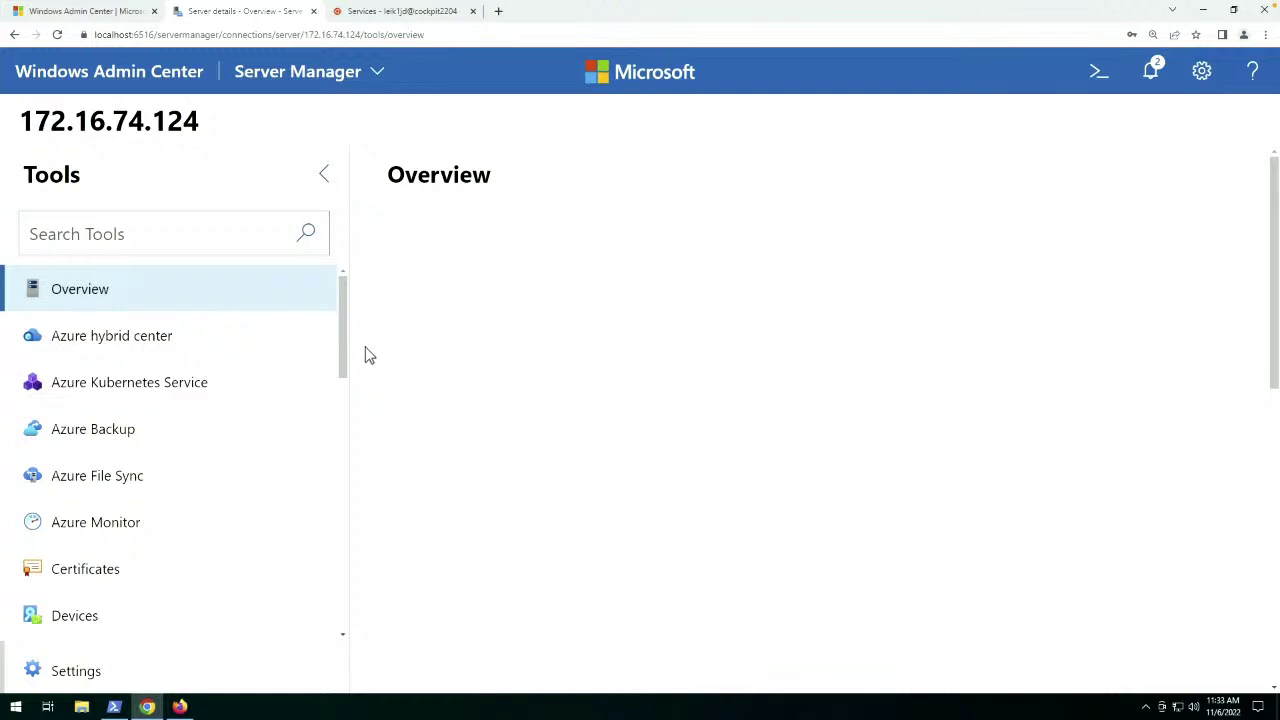
key("ctrl+minus")
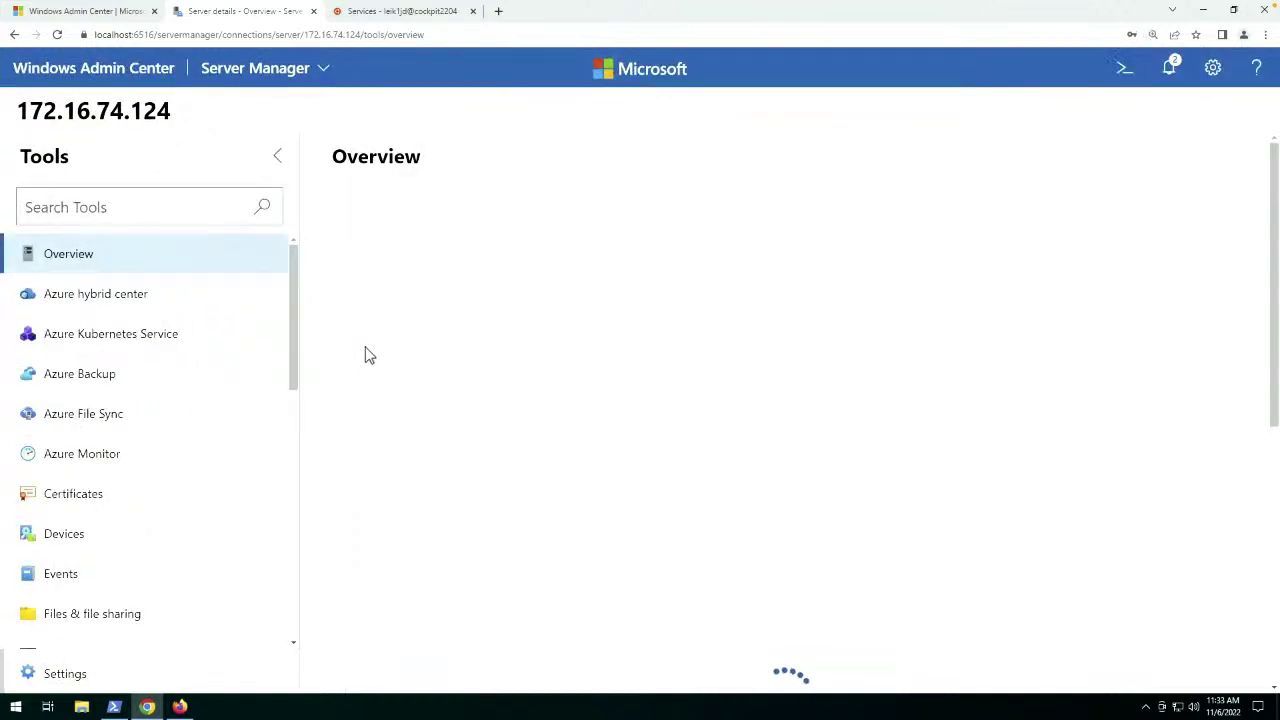
key("ctrl+minus")
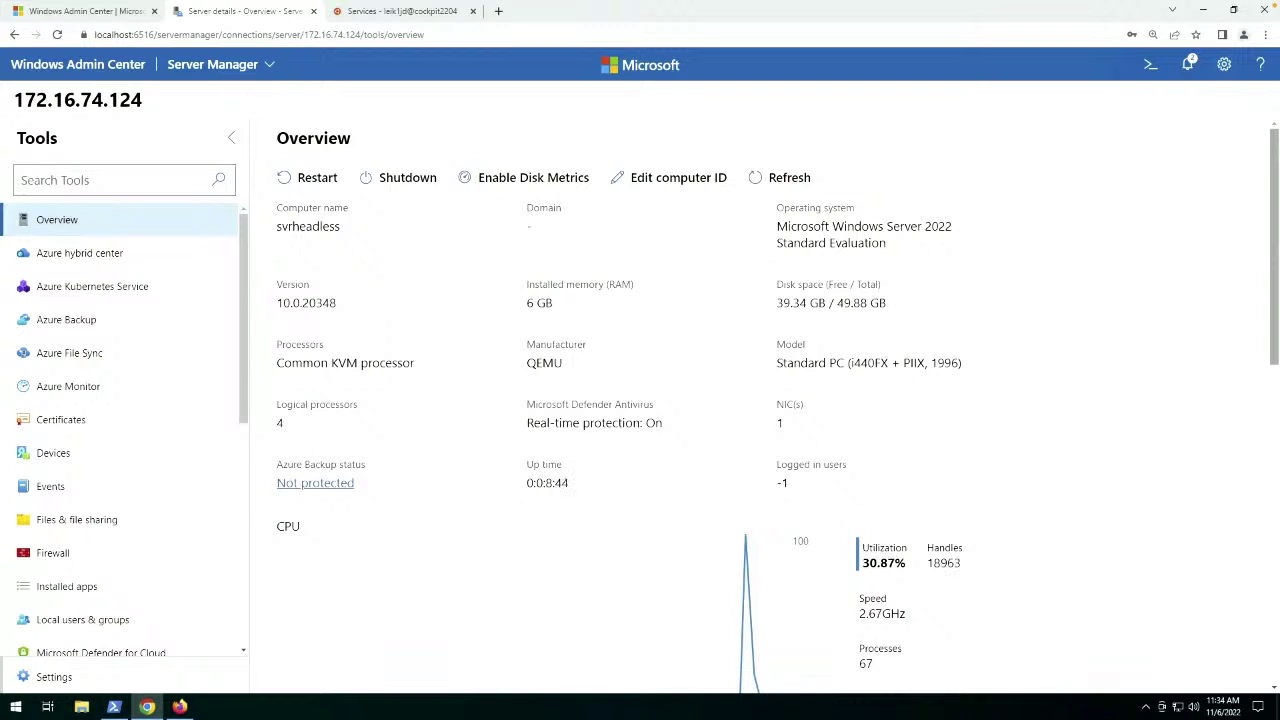
left_click(498, 11)
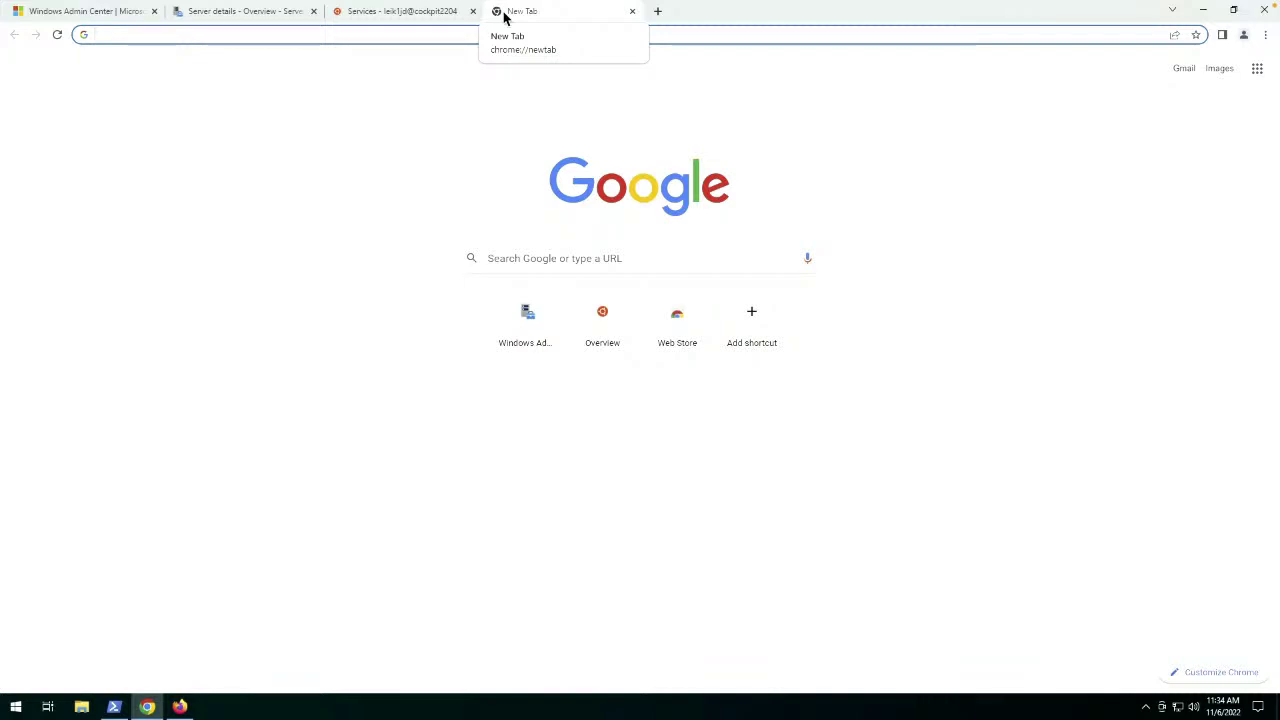
Search Google for webmin and open the official webmin.com site.
type("webmin")
key("Return")
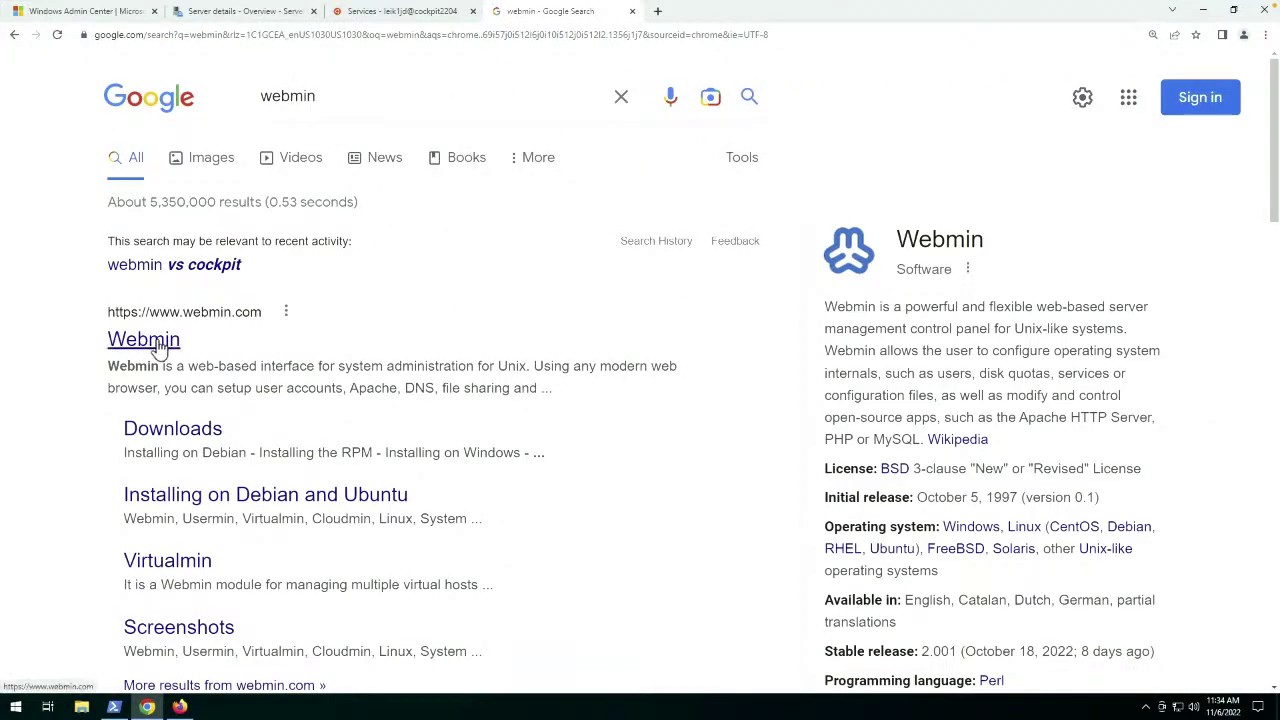
left_click(158, 345)
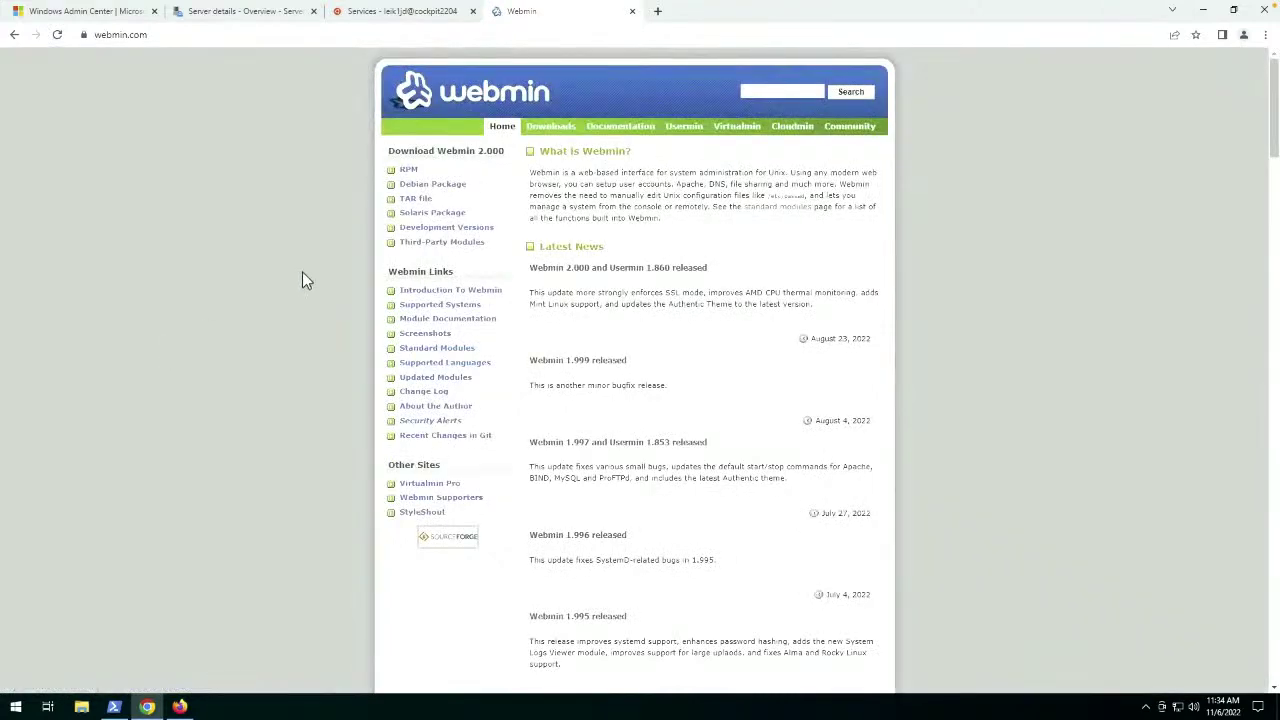
Enlarge webmin.com to 200% and scroll through its news list.
key("ctrl+plus")
key("ctrl+plus")
key("ctrl+plus")
key("ctrl+plus")
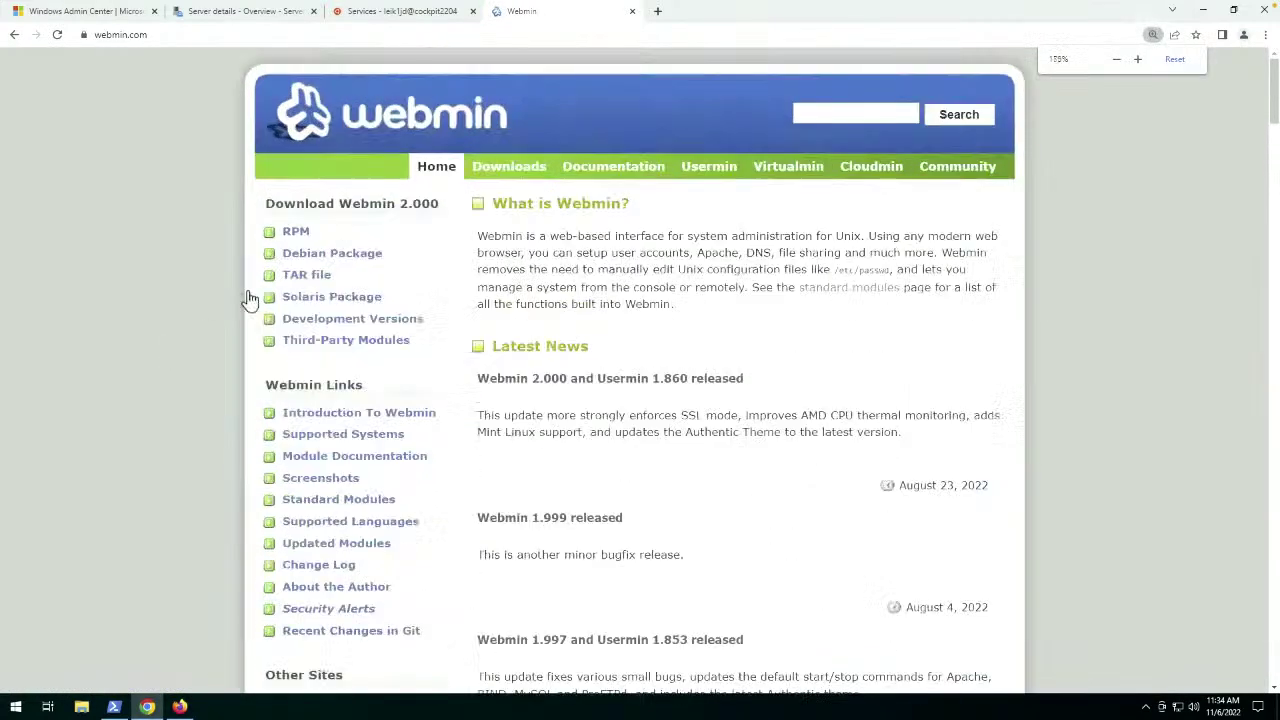
key("ctrl+plus")
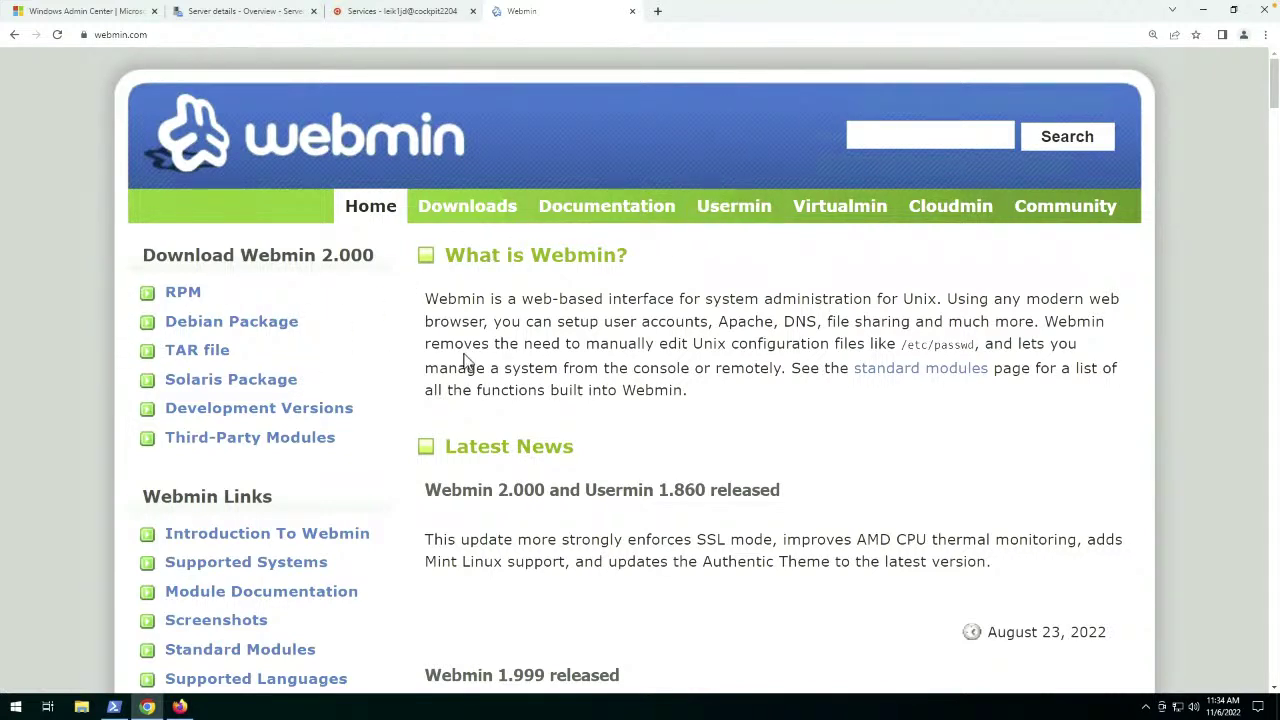
scroll(464, 355, "down", 4)
scroll(464, 355, "down", 4)
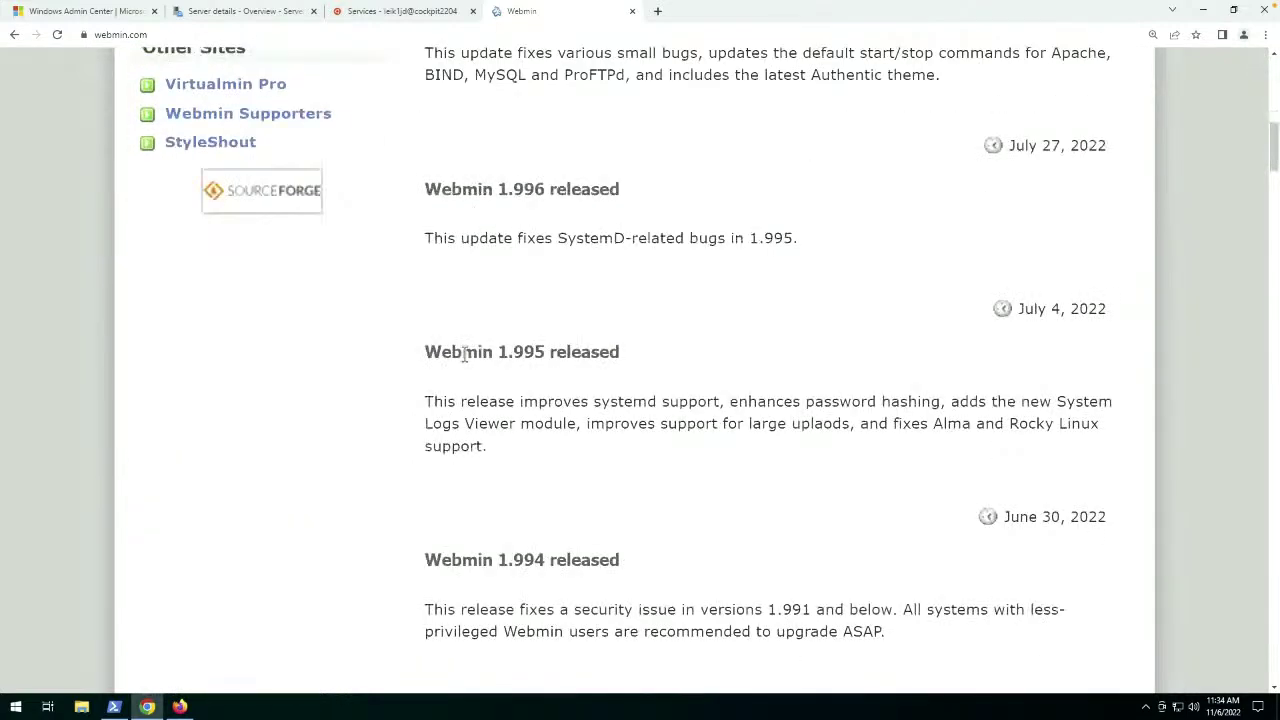
scroll(463, 354, "down", 5)
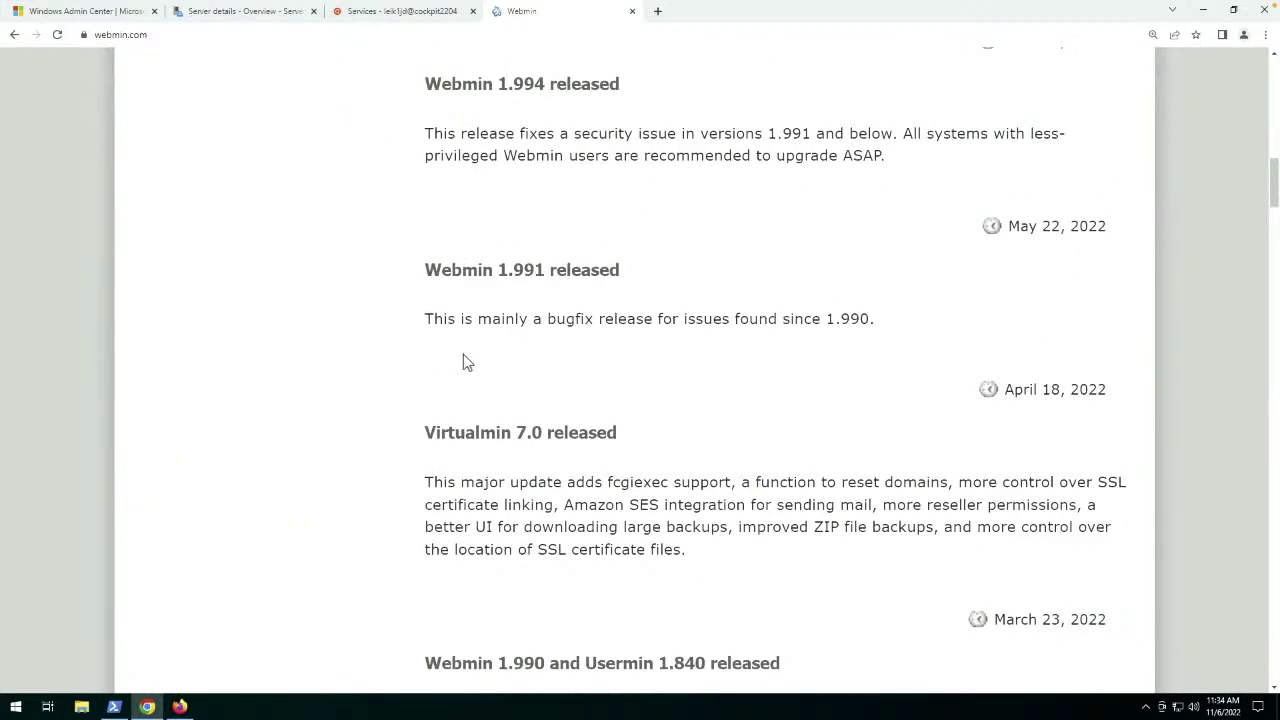
scroll(463, 354, "up", 10)
scroll(463, 354, "up", 3)
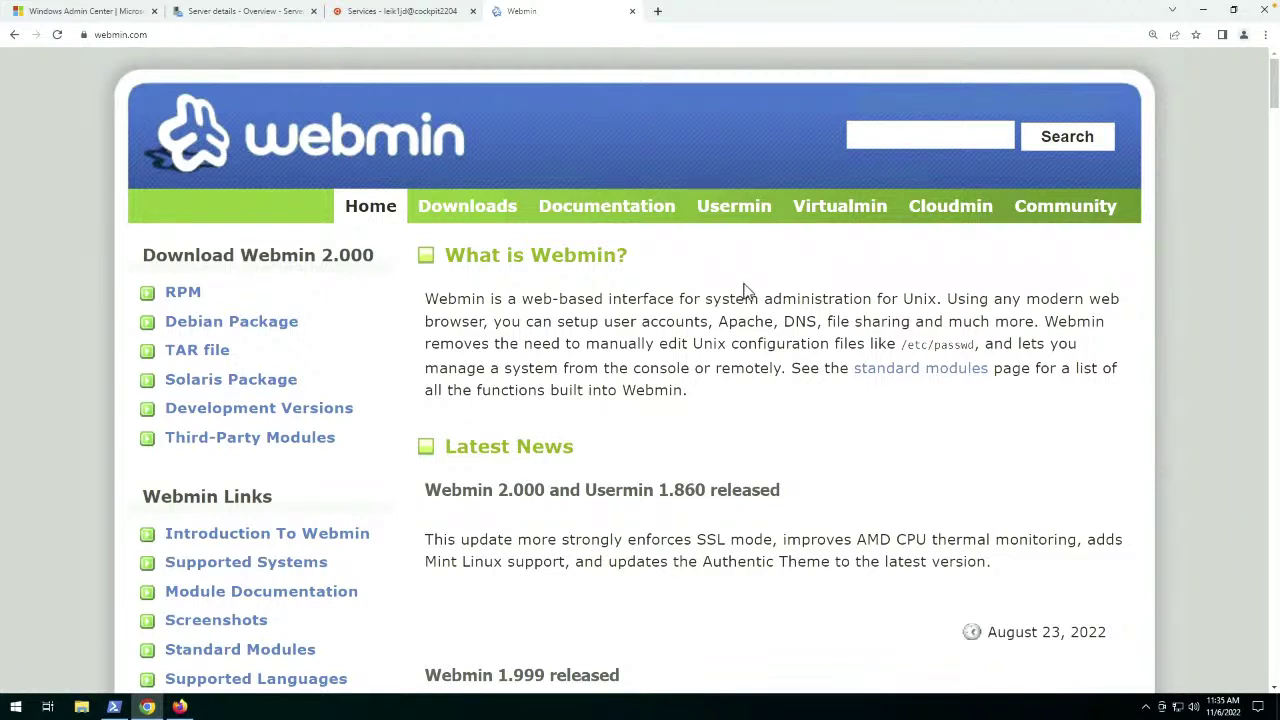
left_click(365, 14)
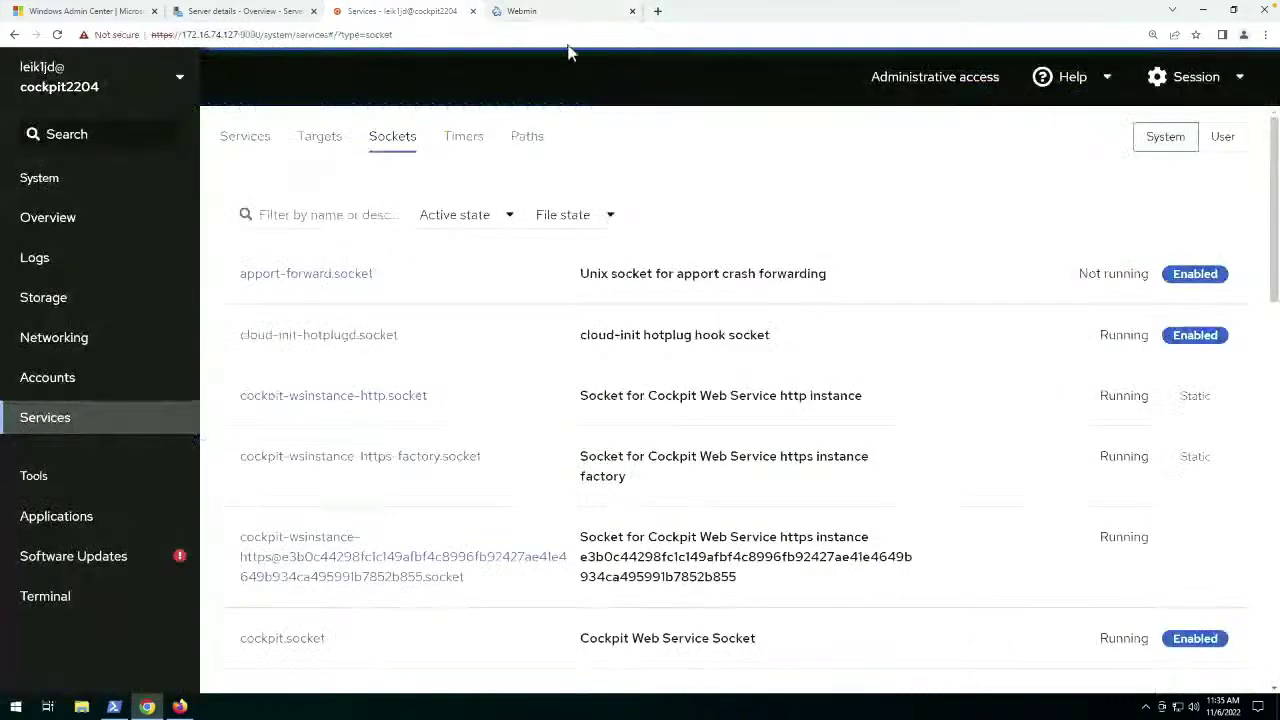
left_click(1110, 85)
left_click(1095, 212)
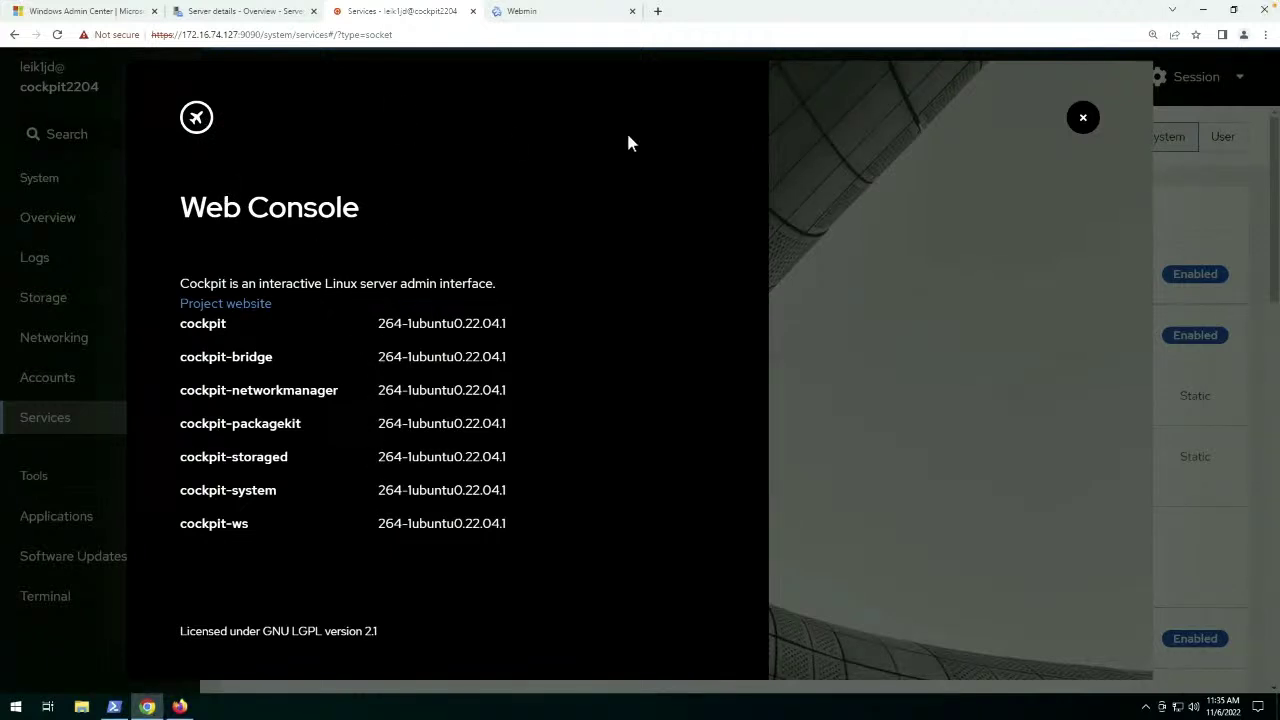
left_click(1081, 121)
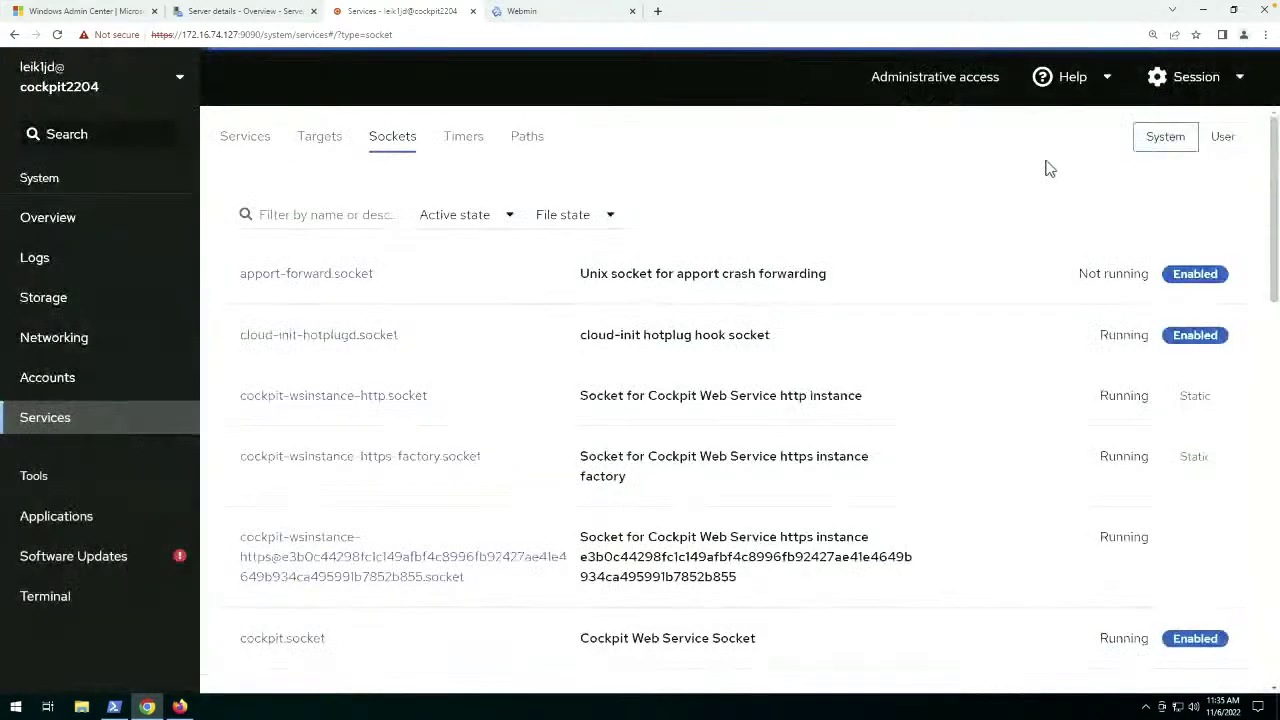
left_click(1240, 80)
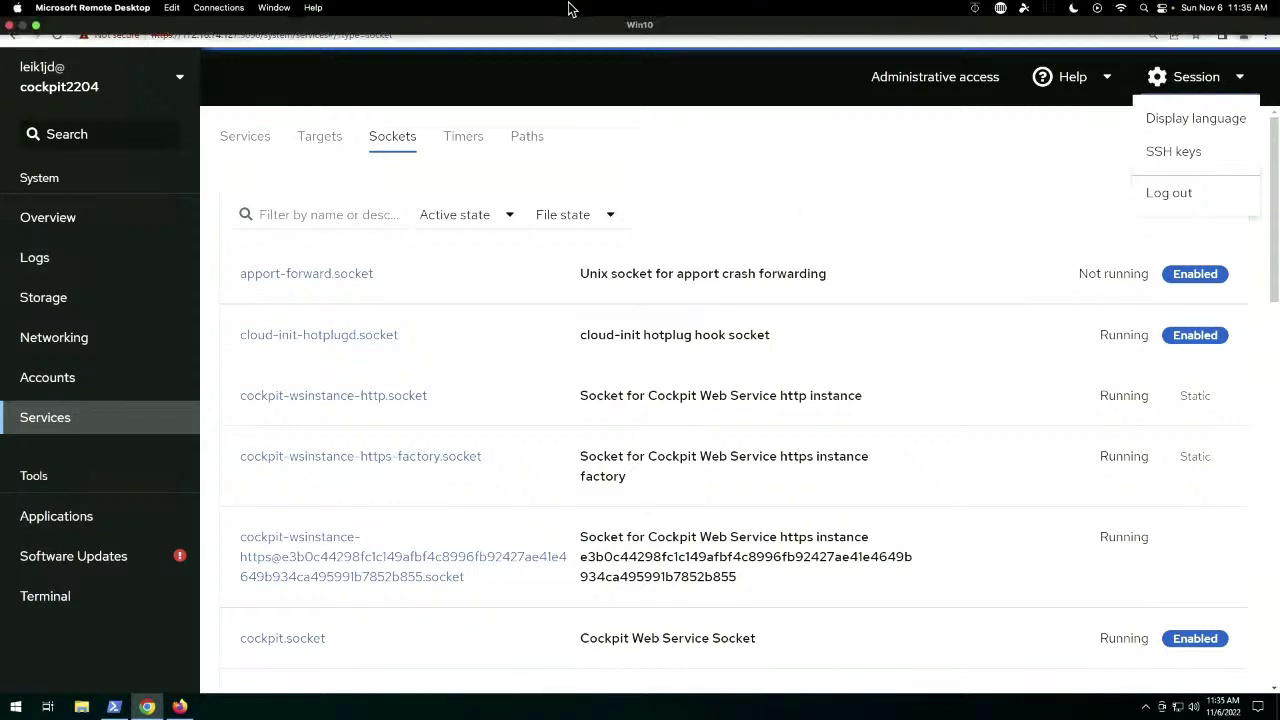
left_click(575, 12)
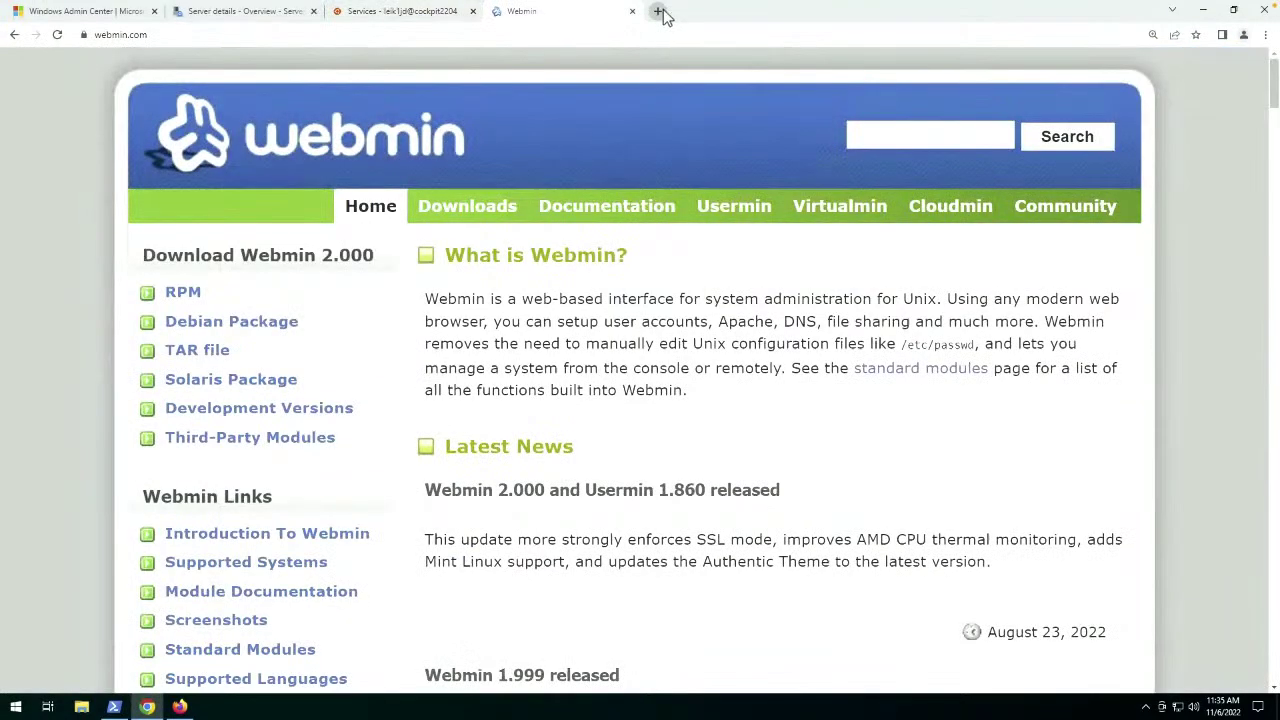
Search microsoft project honolulu, highlight its April 12, 2018 date, then close the search and Webmin tabs.
left_click(658, 11)
type("m")
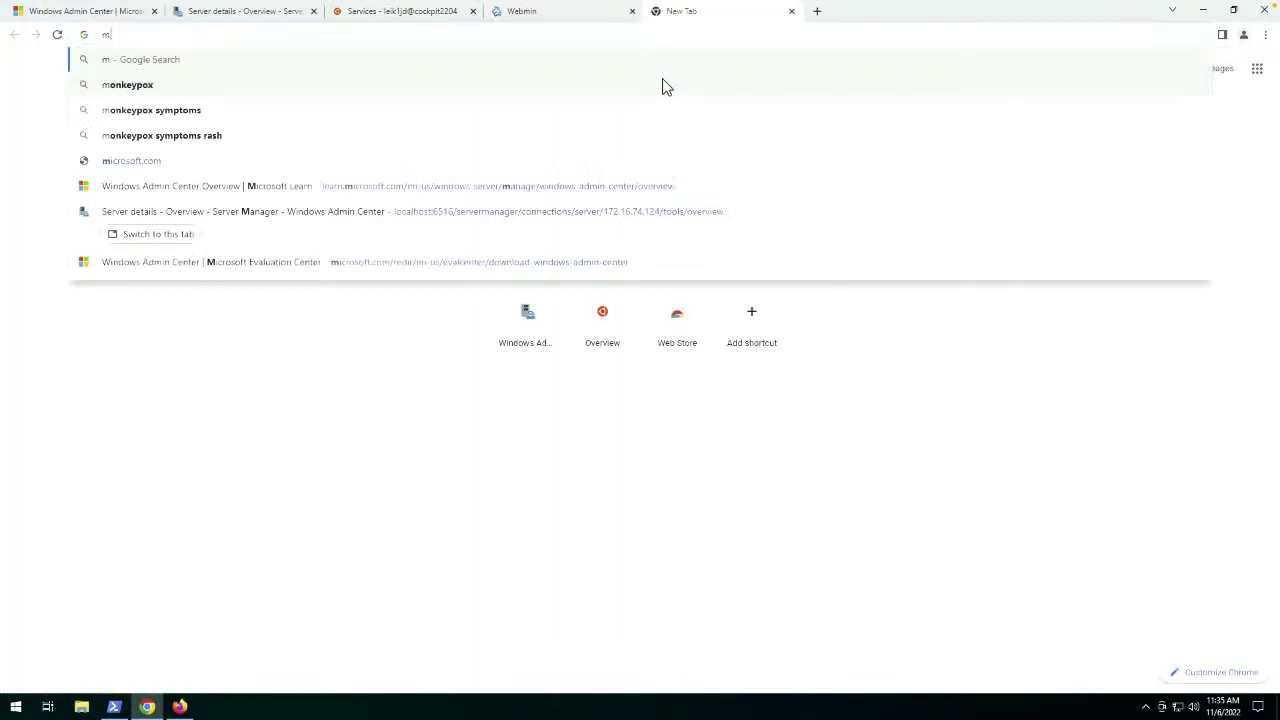
type("icrosoft project honolulu")
key("Return")
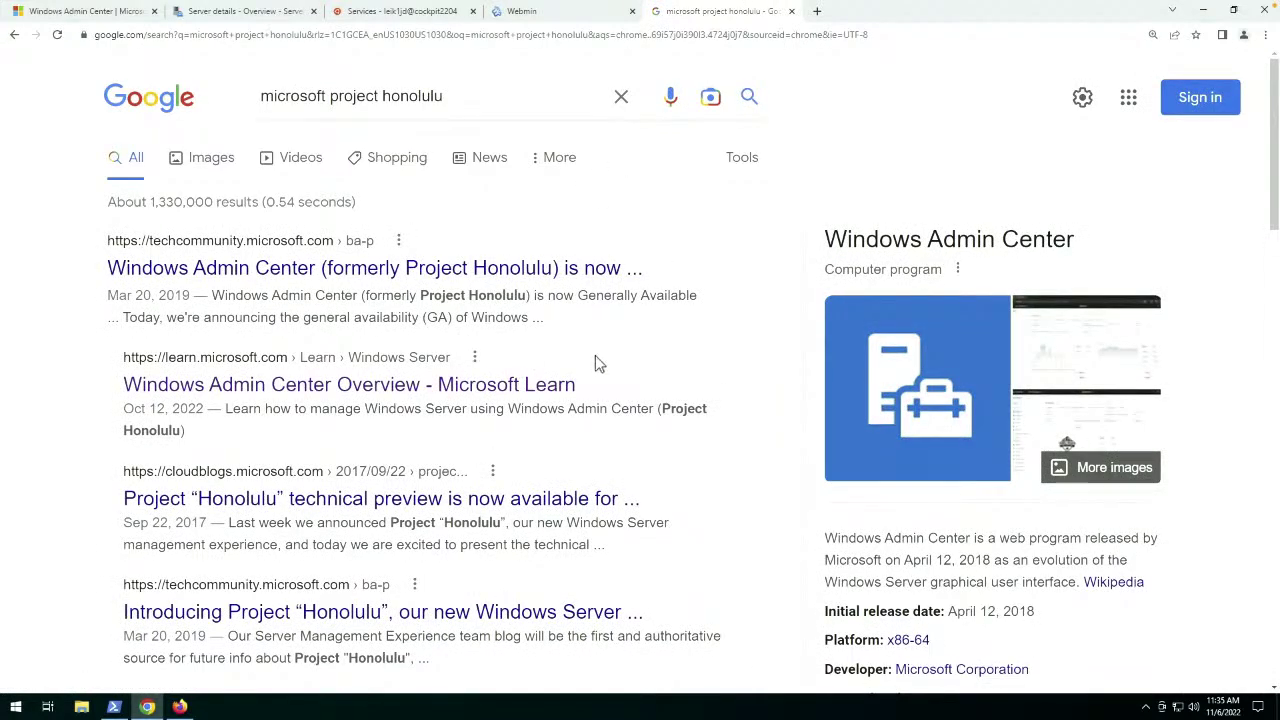
scroll(724, 332, "down", 3)
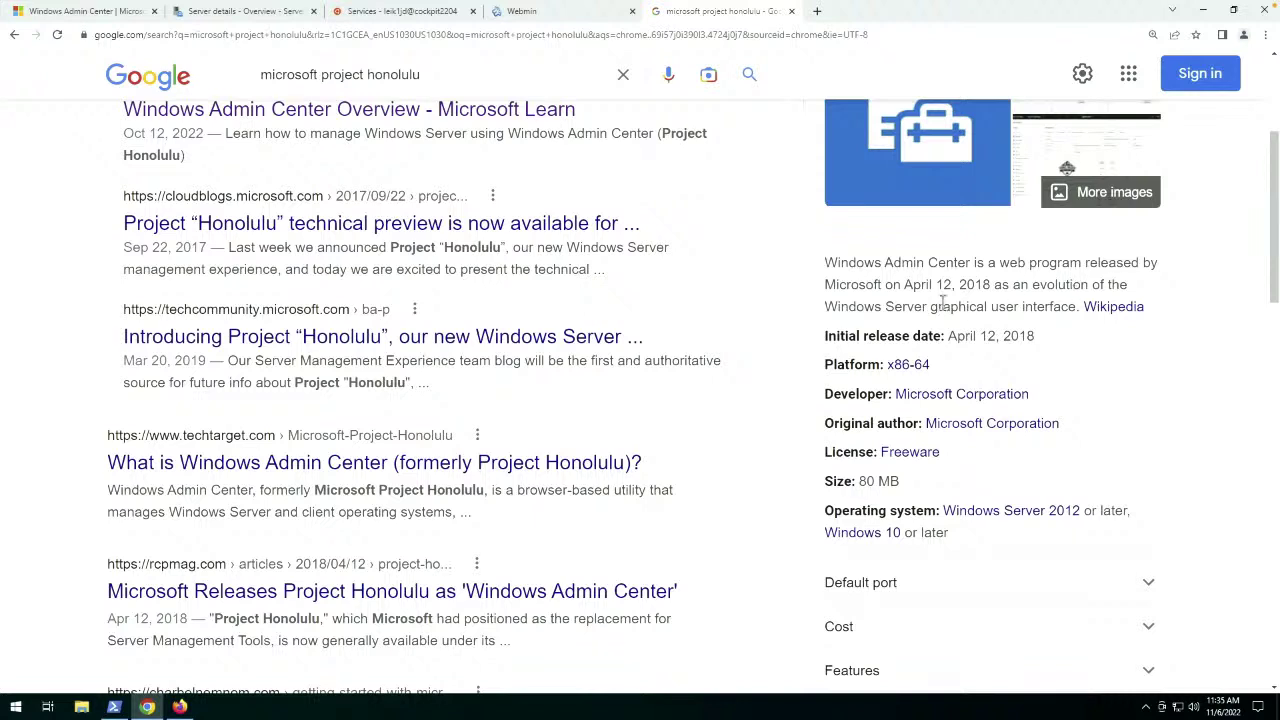
left_click_drag(991, 284, 904, 284)
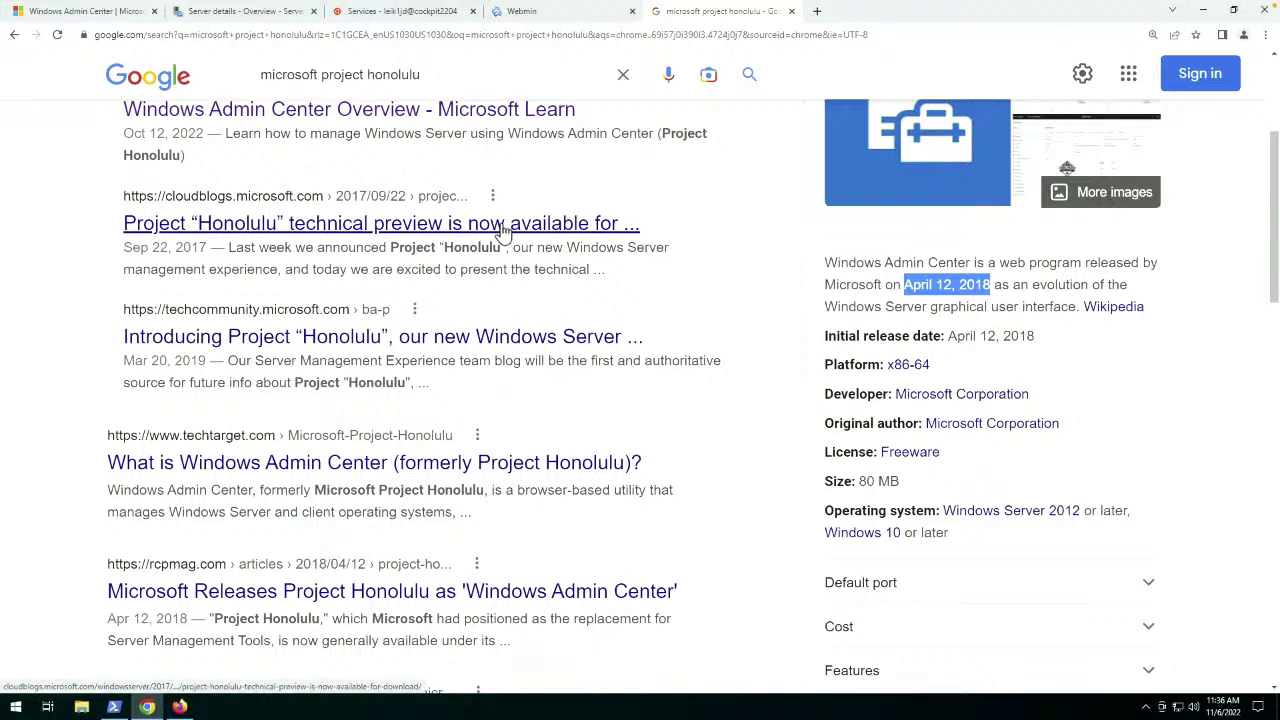
middle_click(731, 18)
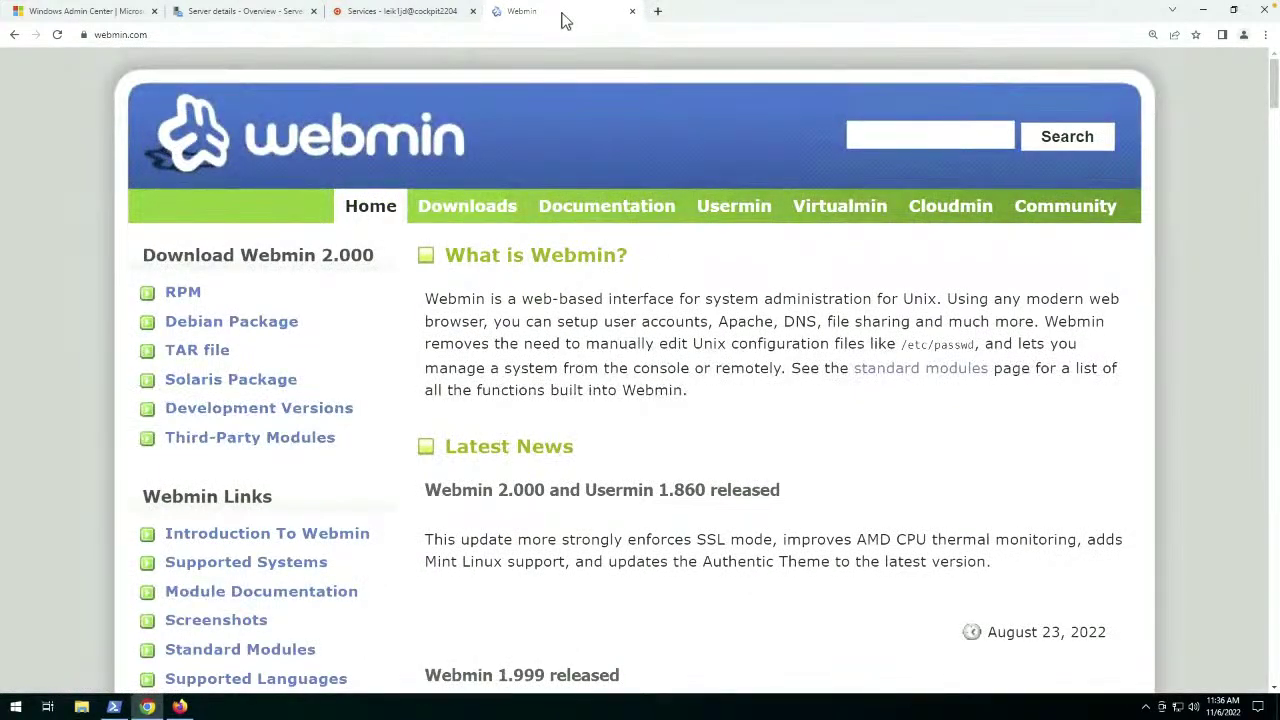
middle_click(563, 20)
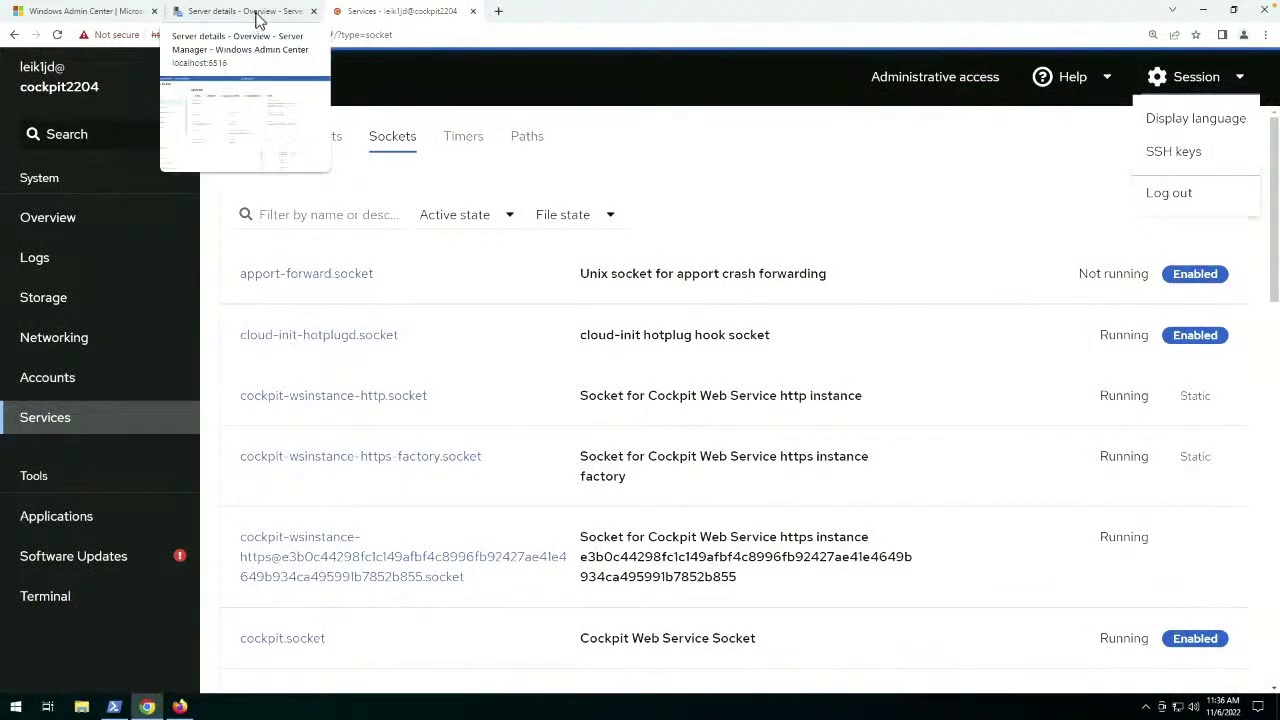
Switch back to the Windows Admin Center tab with svrheadless's Overview.
left_click(256, 20)
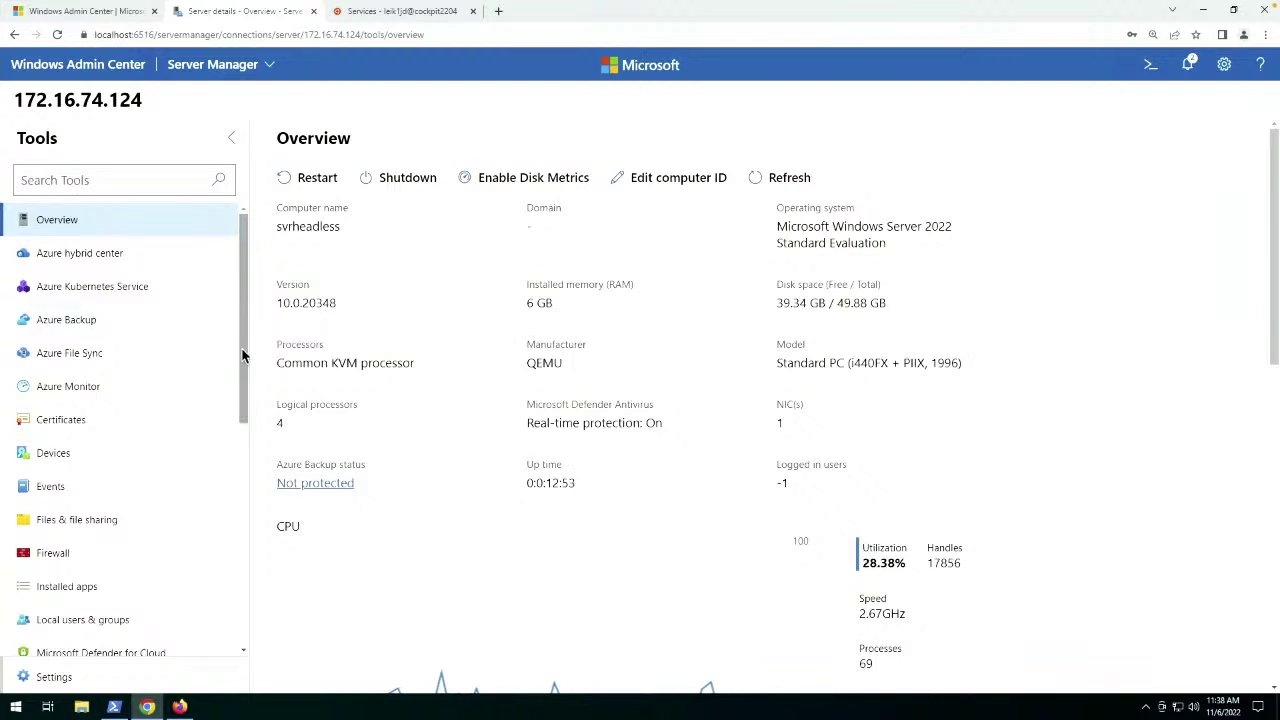
left_click_drag(240, 383, 235, 450)
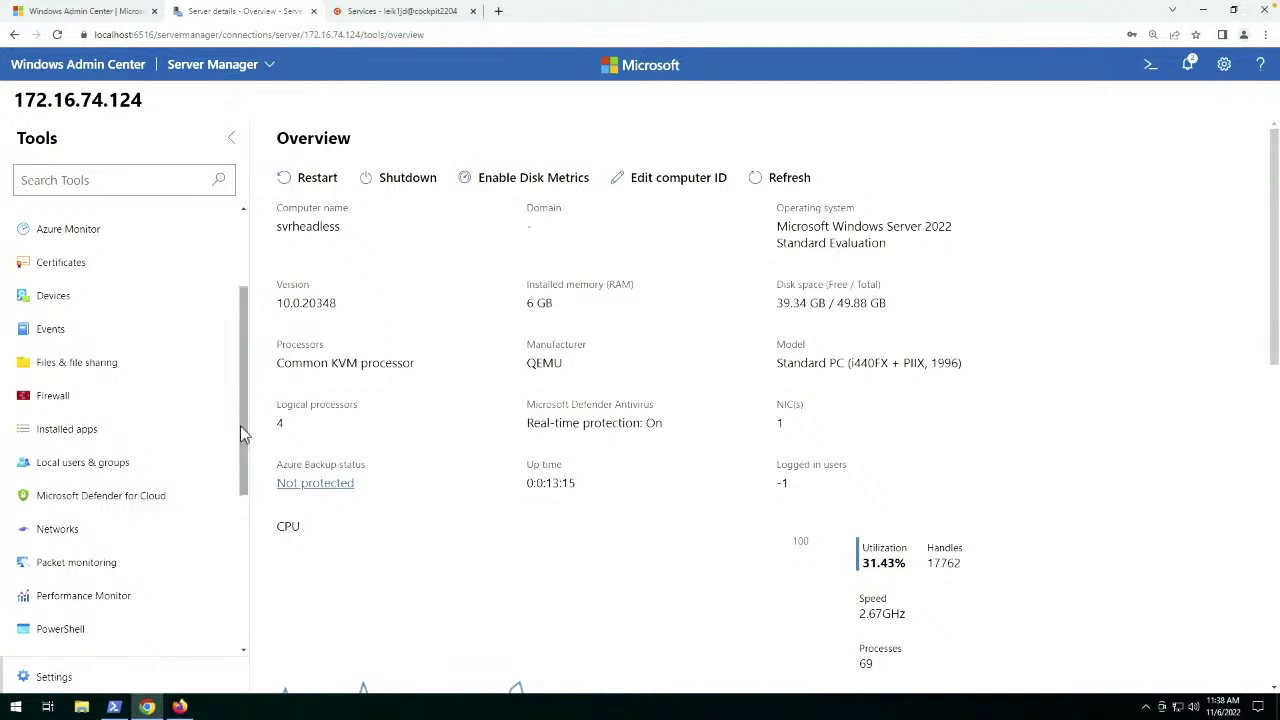
Open Local users & groups, listing Administrator, DefaultAccount, Guest and WDAGUtilityAccount.
left_click(108, 466)
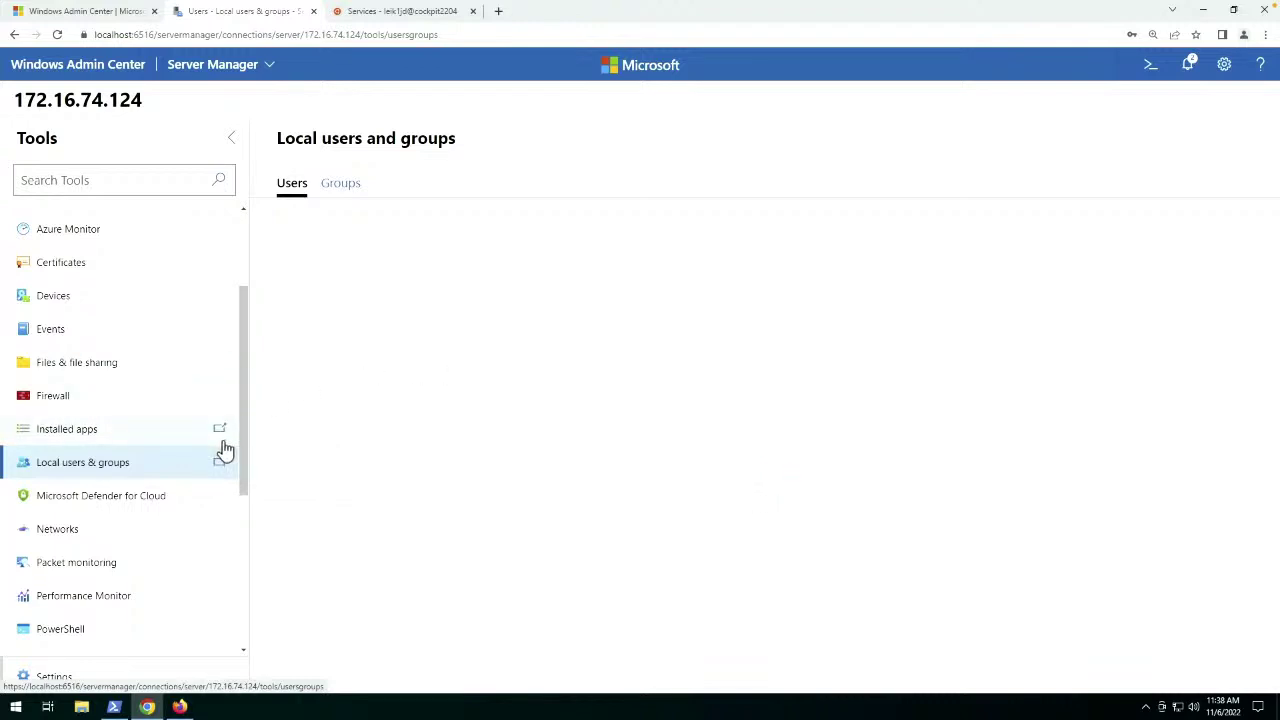
scroll(223, 449, "down", 3)
scroll(228, 446, "down", 1)
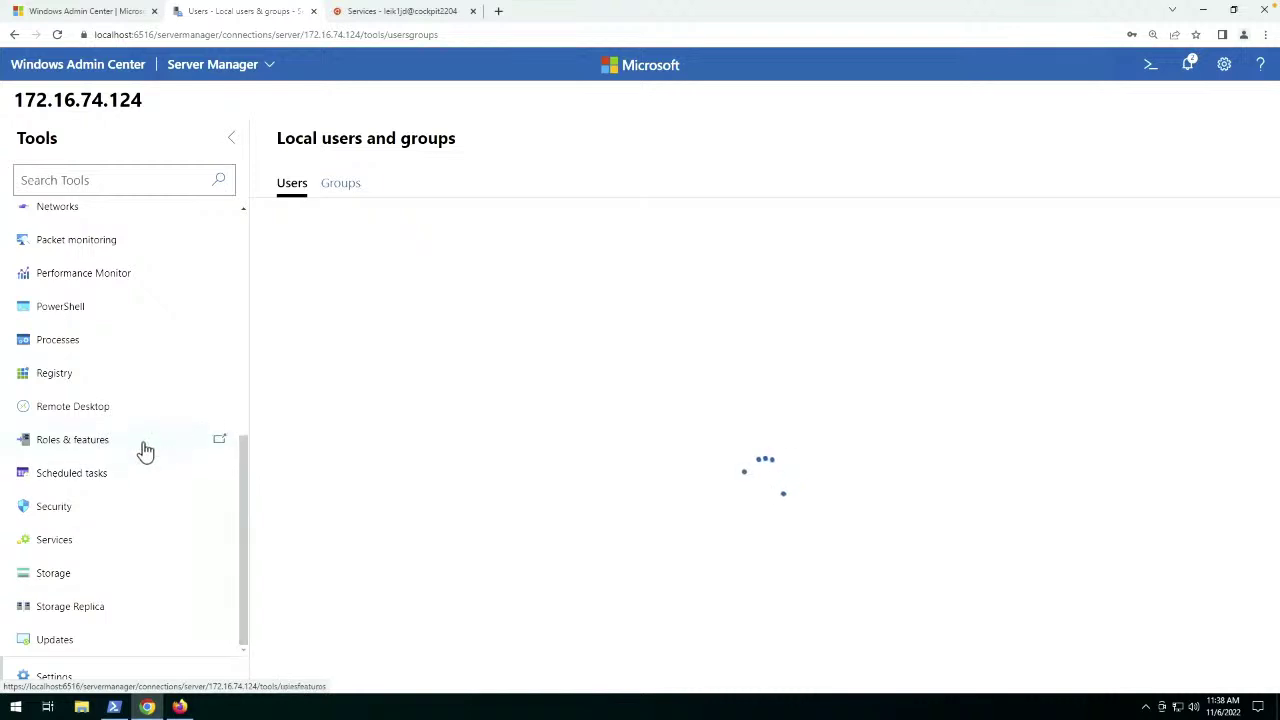
Open Roles & features, showing 208 items with 1 of 81 roles installed.
left_click(68, 450)
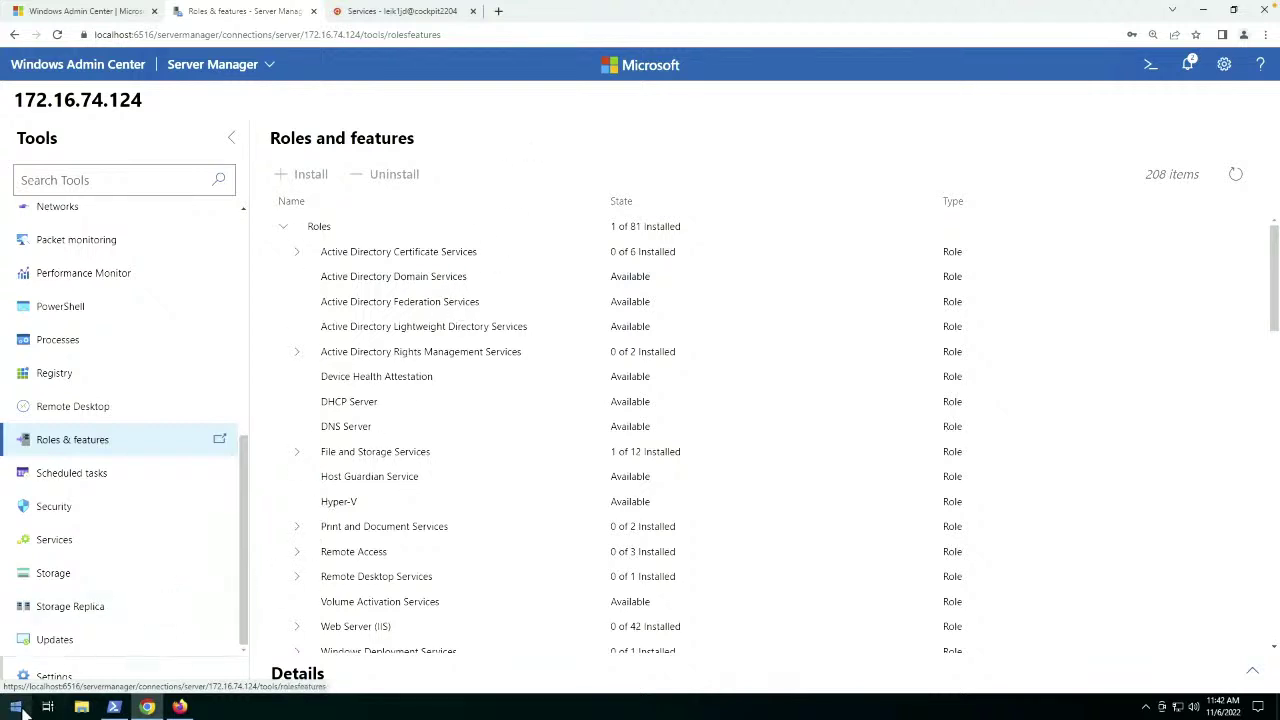
scroll(174, 317, "up", 5)
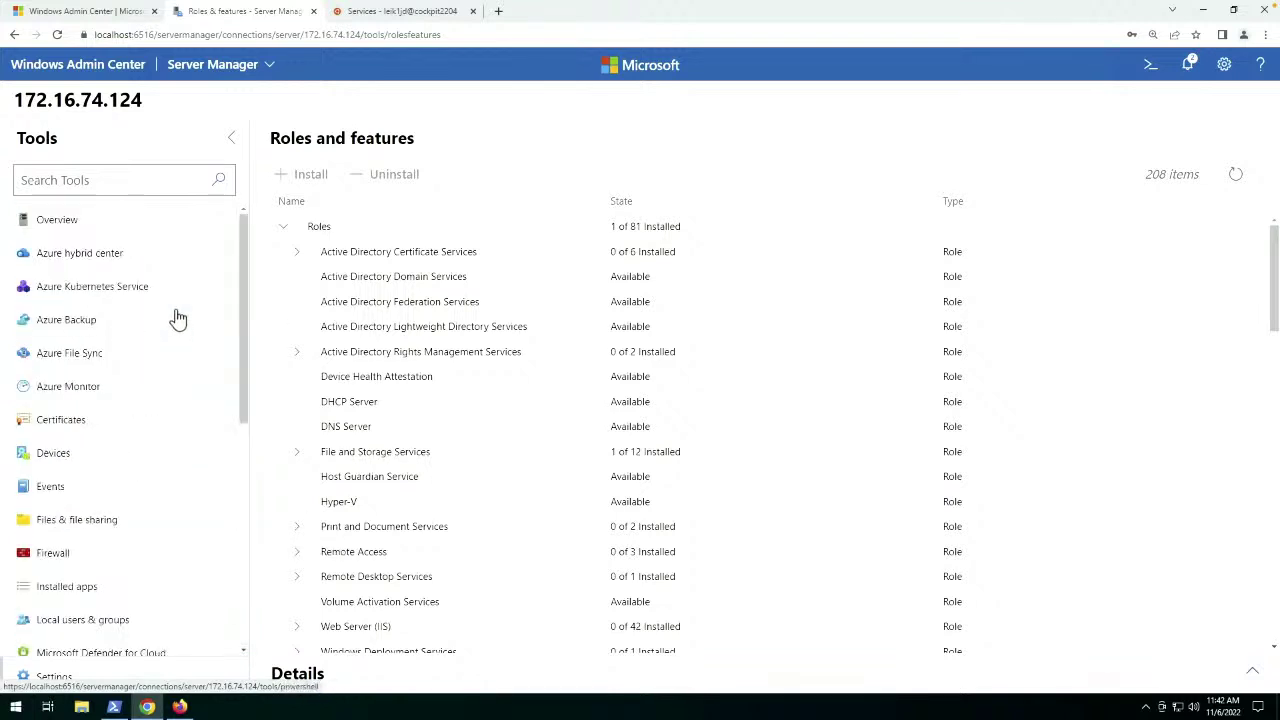
Open the Overview tool and scroll through the server details and CPU, memory and Ethernet charts.
left_click(76, 229)
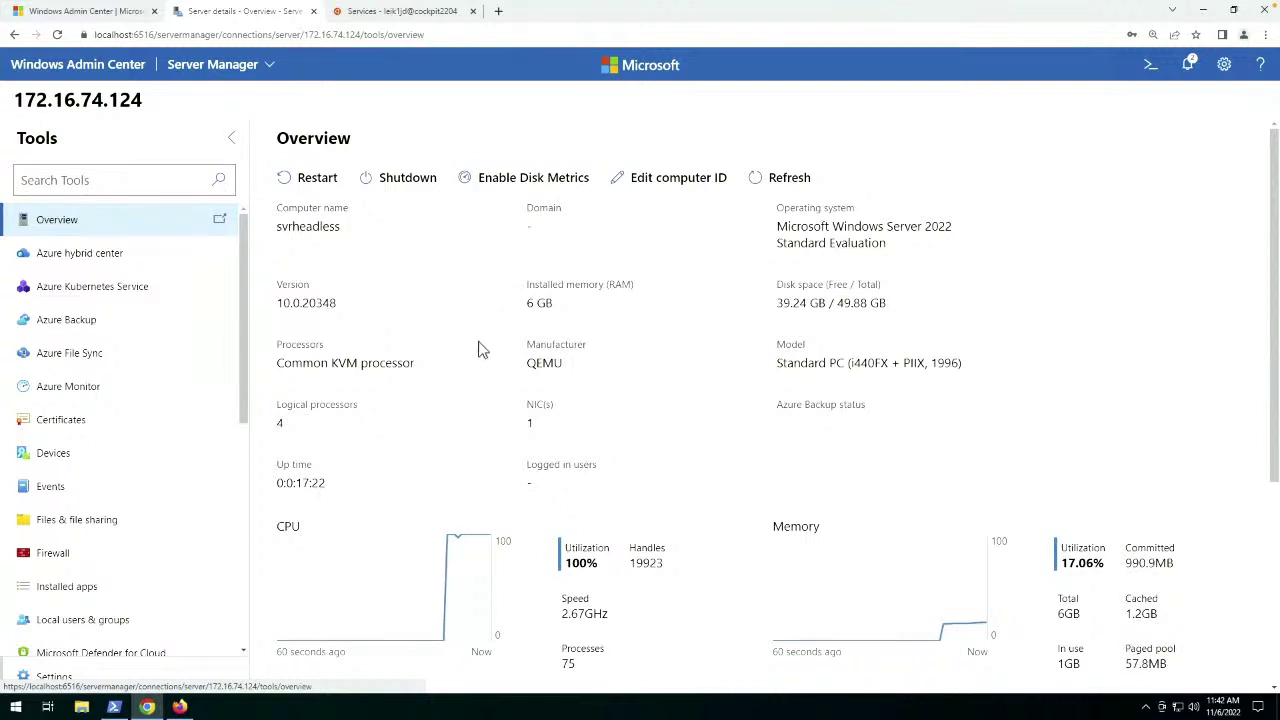
scroll(478, 349, "down", 5)
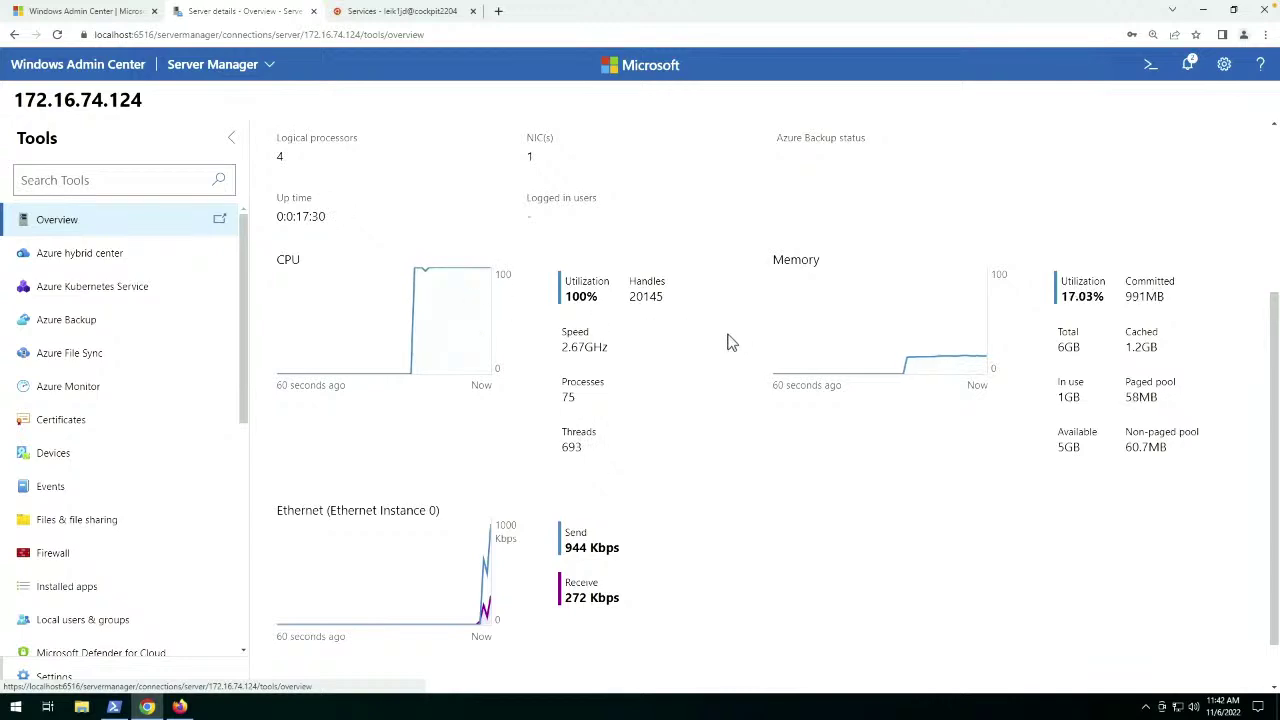
scroll(683, 397, "up", 3)
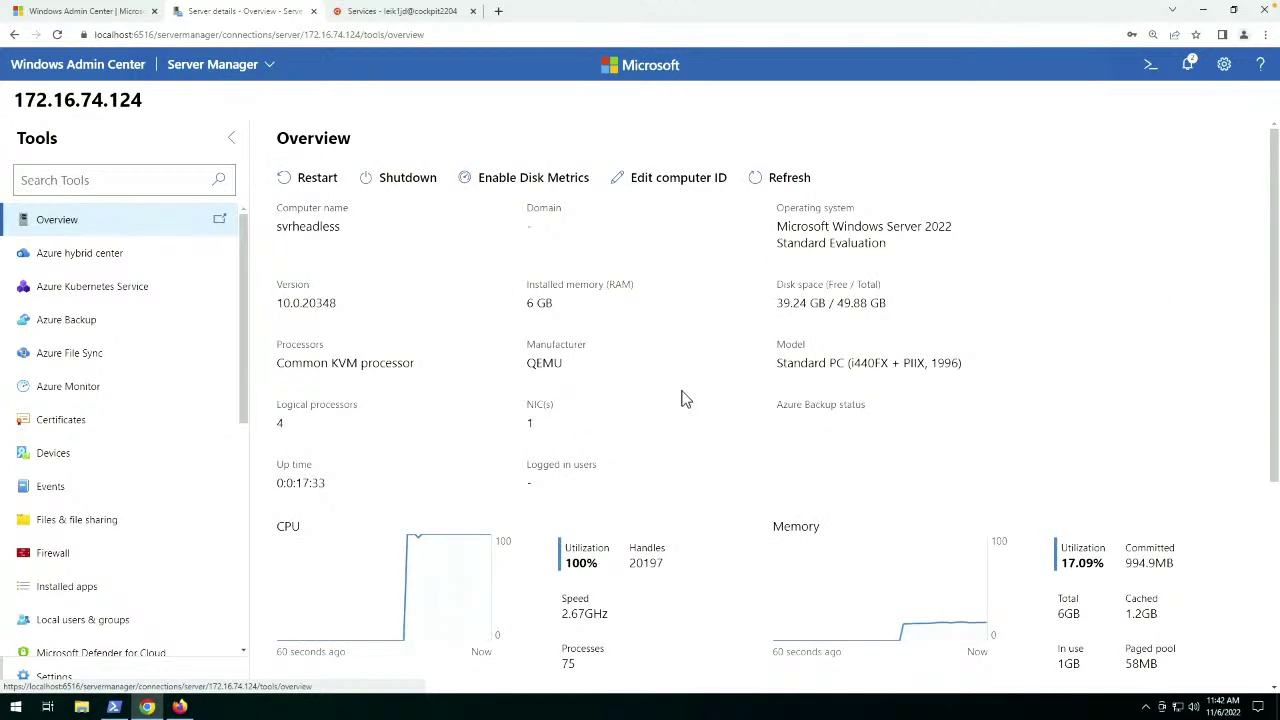
scroll(683, 397, "down", 1)
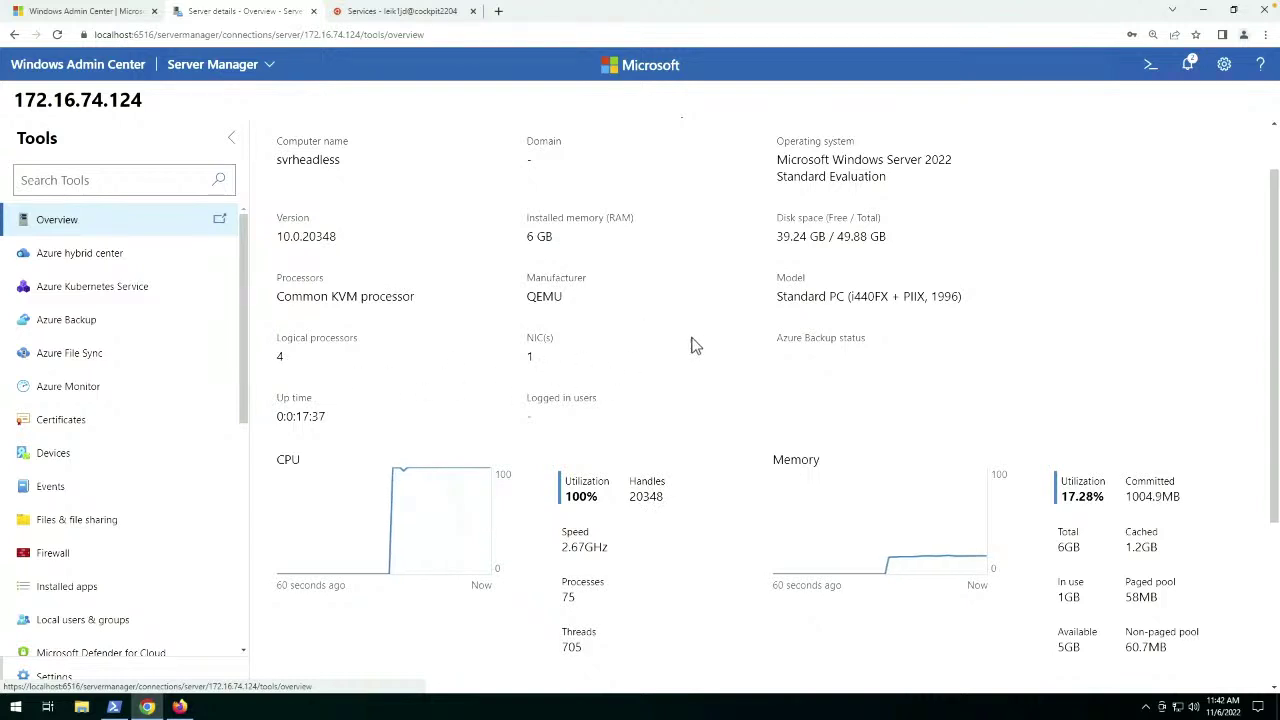
scroll(675, 345, "down", 4)
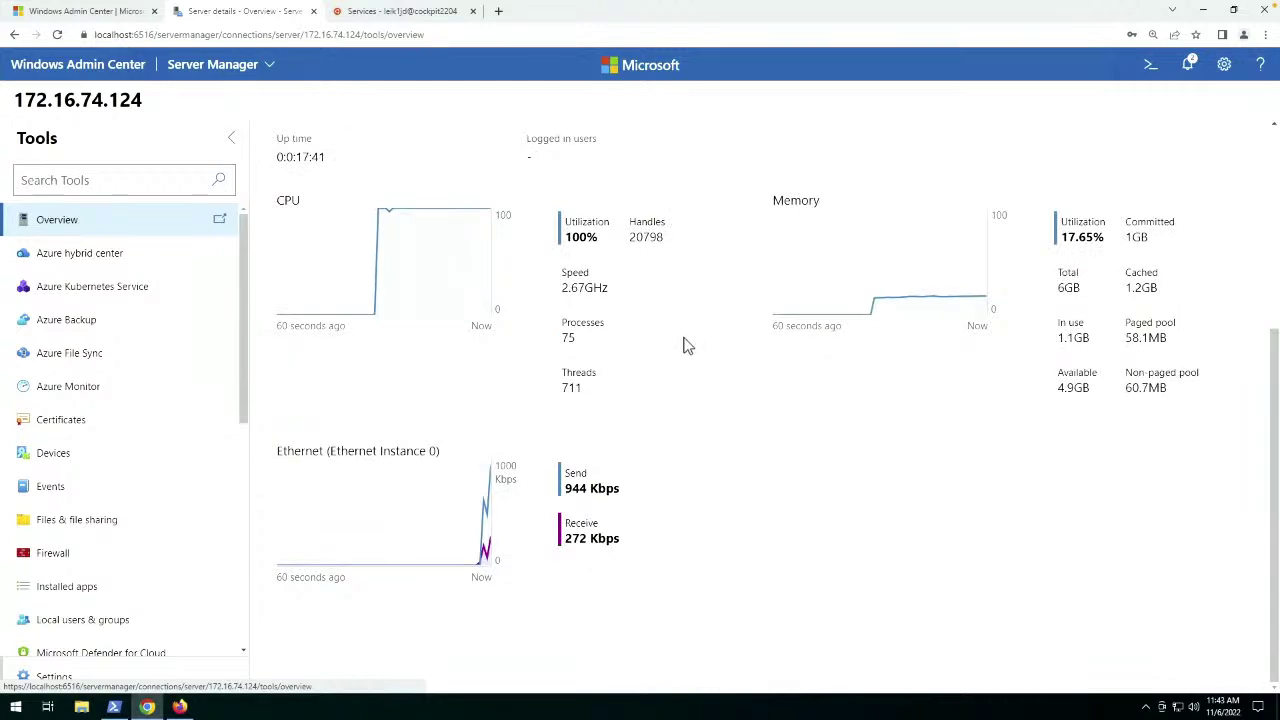
scroll(687, 345, "up", 5)
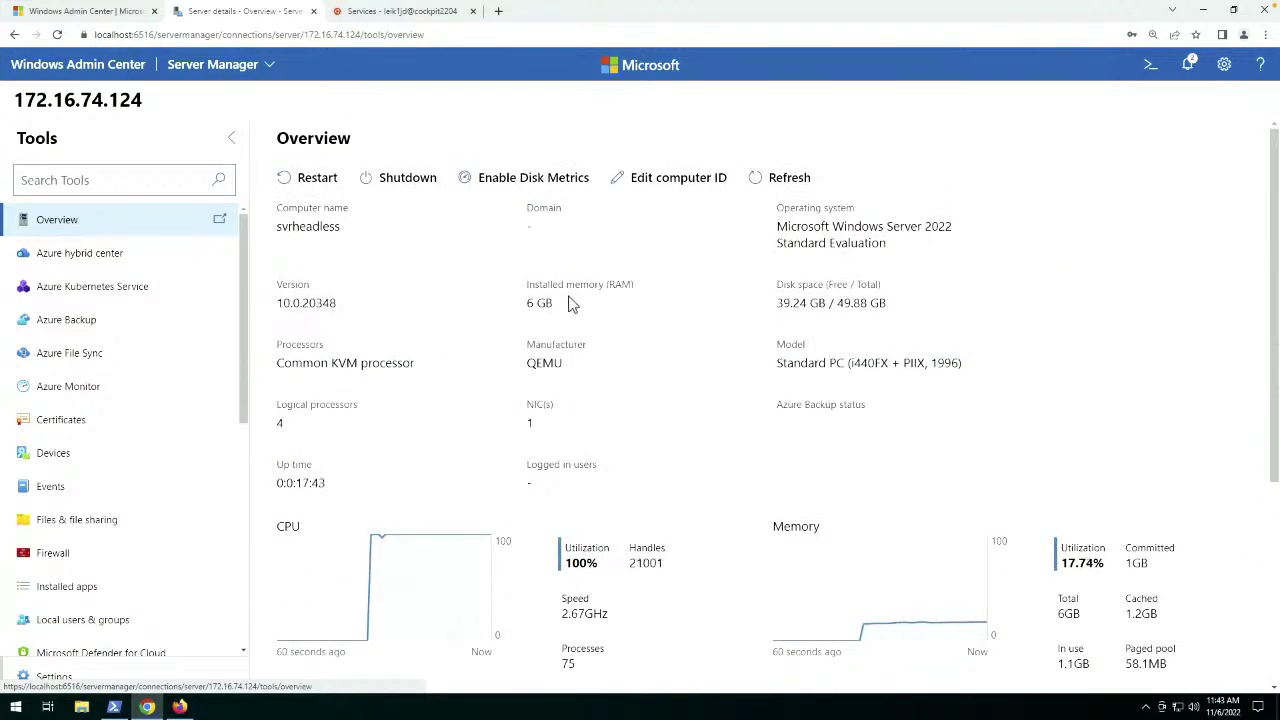
scroll(640, 360, "down", 4)
scroll(674, 340, "up", 2)
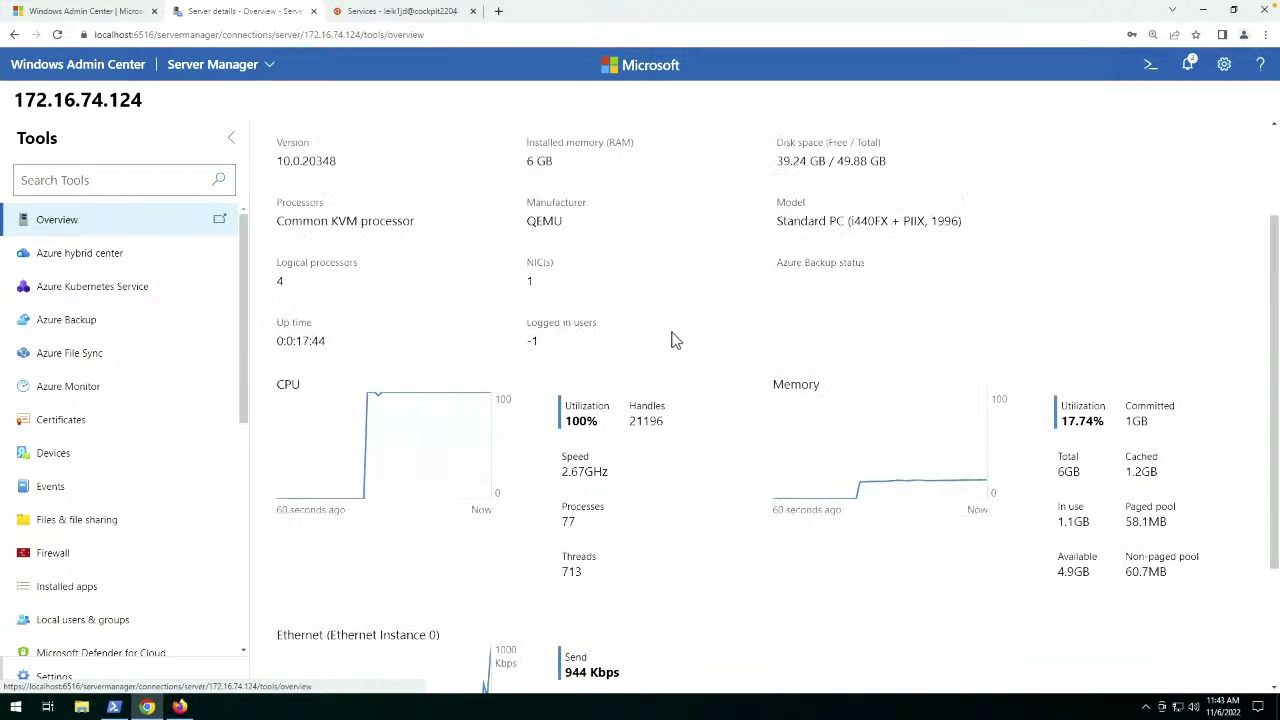
mouse_move(986, 491)
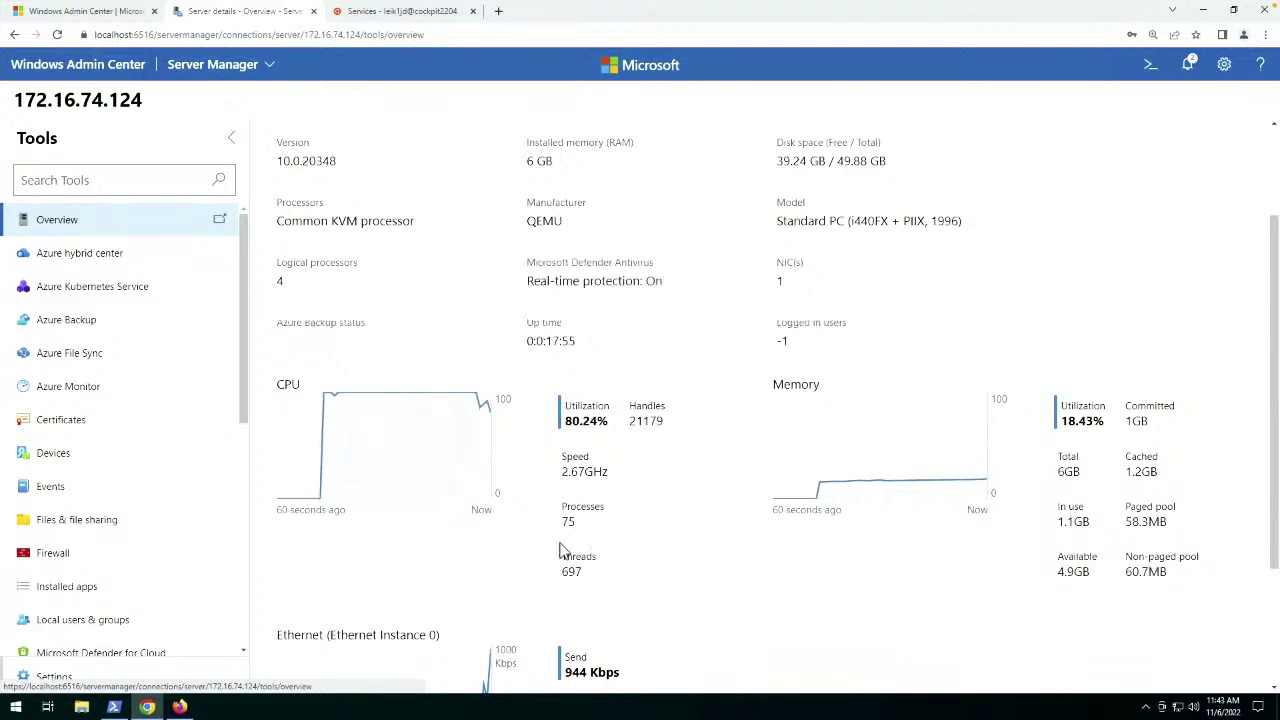
scroll(207, 410, "down", 5)
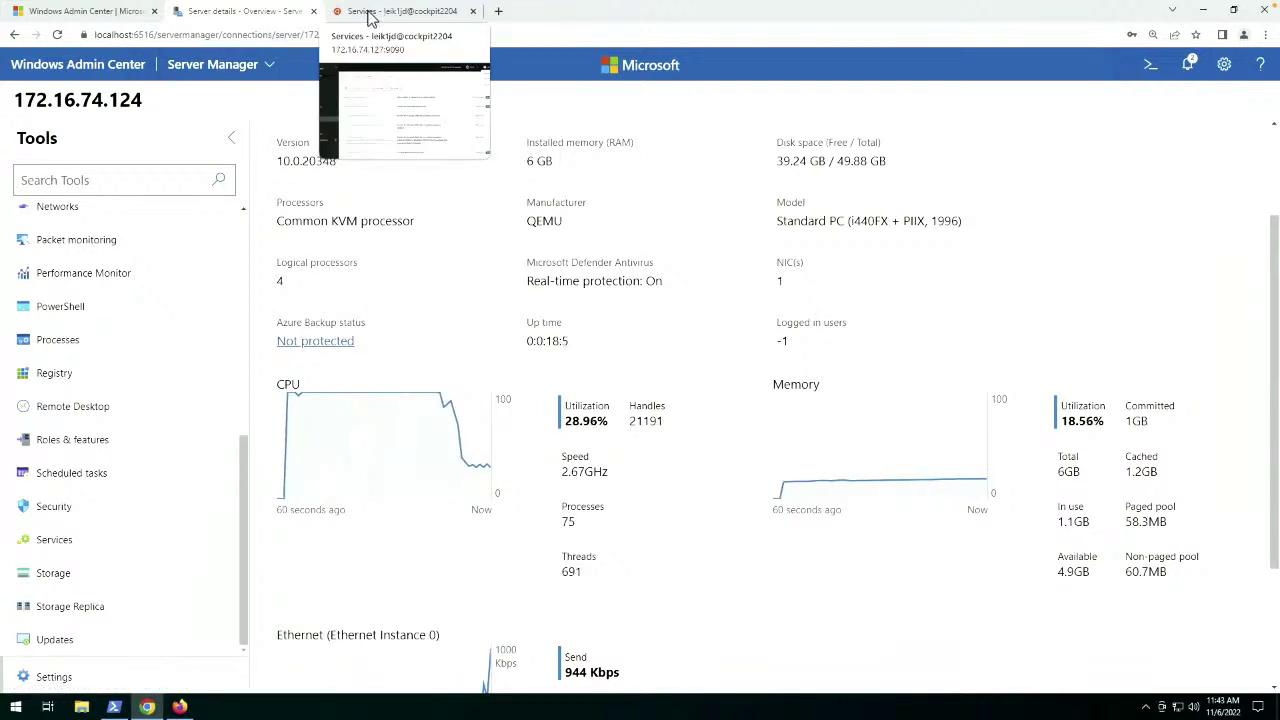
Switch to the Cockpit tab, dismiss the Session menu, and open the cockpit2204 Overview.
left_click(369, 16)
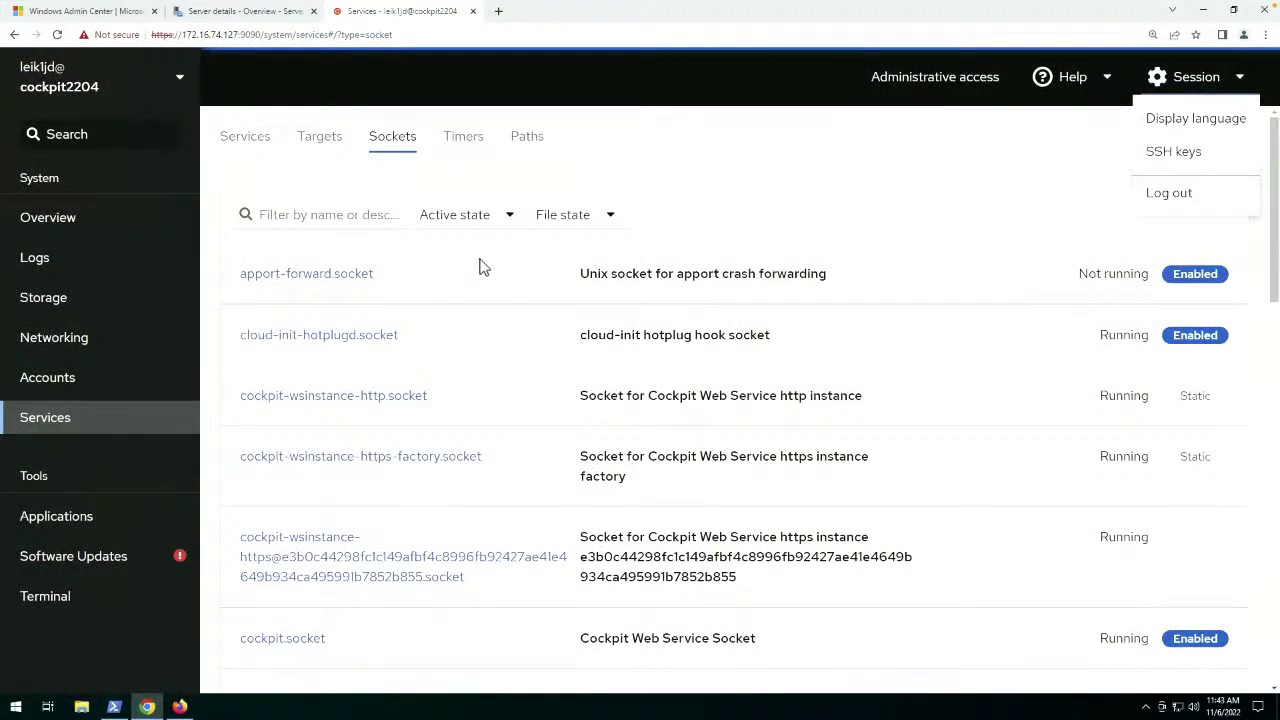
left_click(1239, 84)
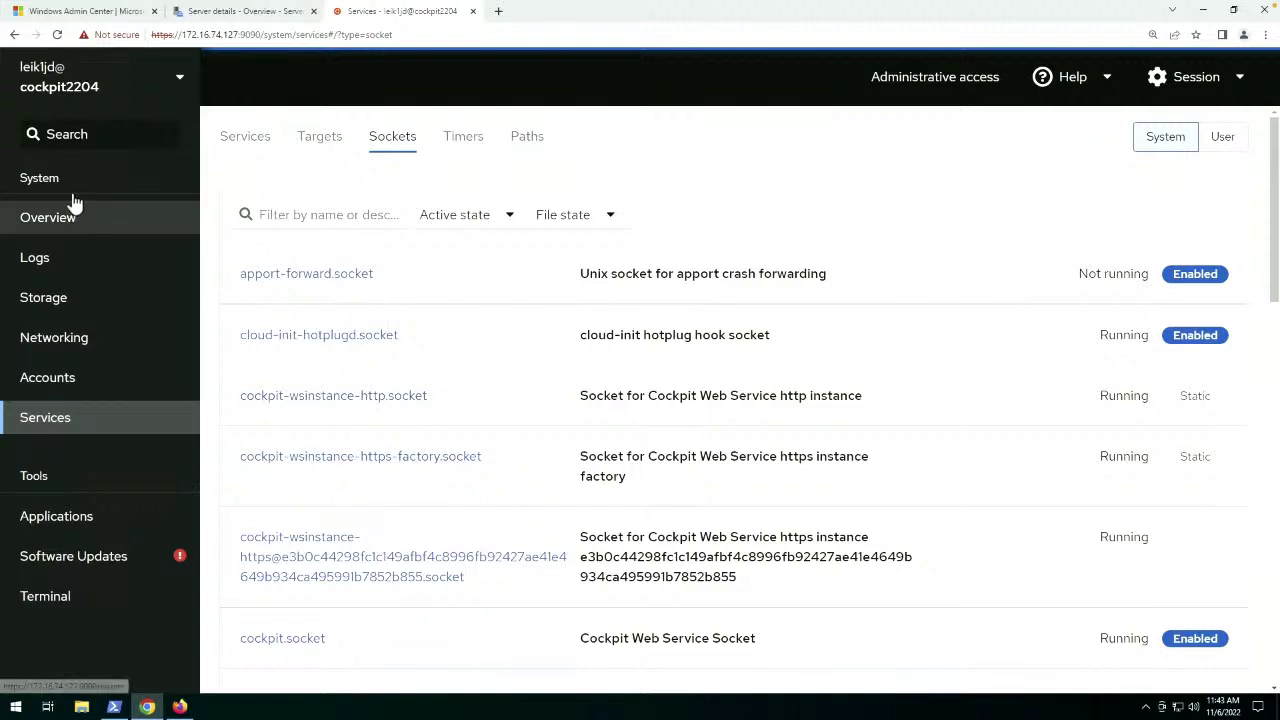
left_click(33, 230)
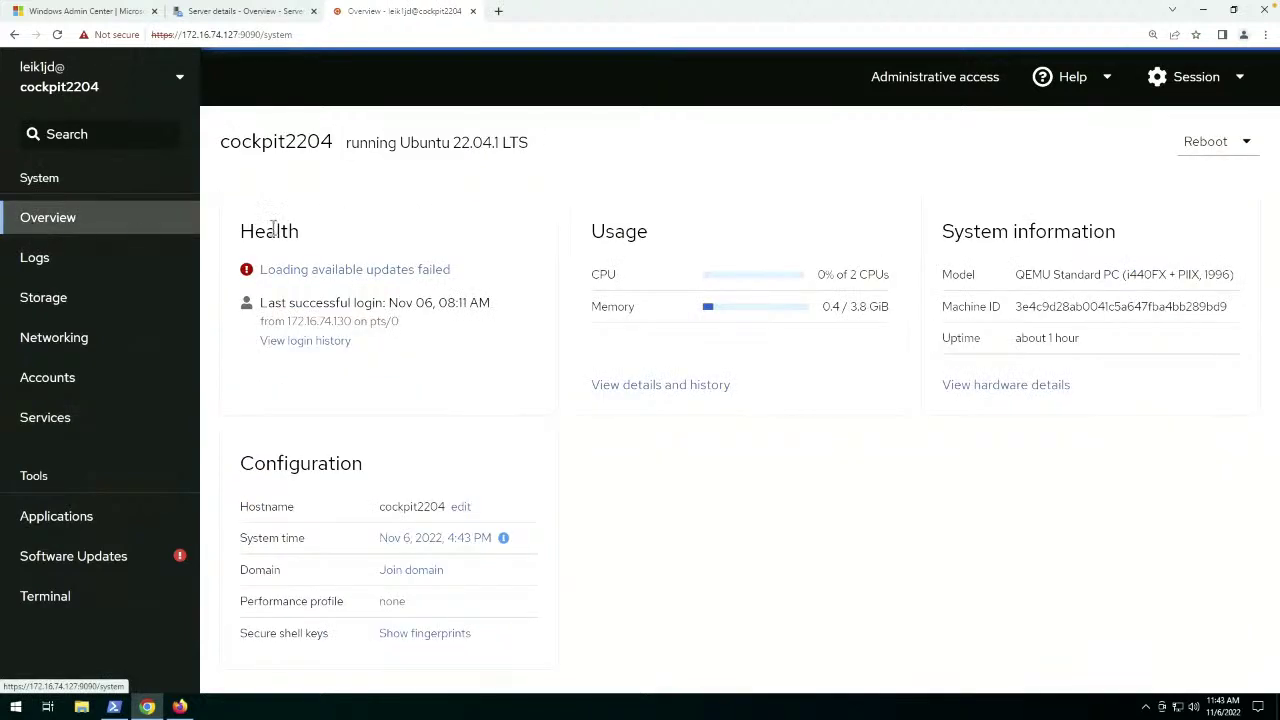